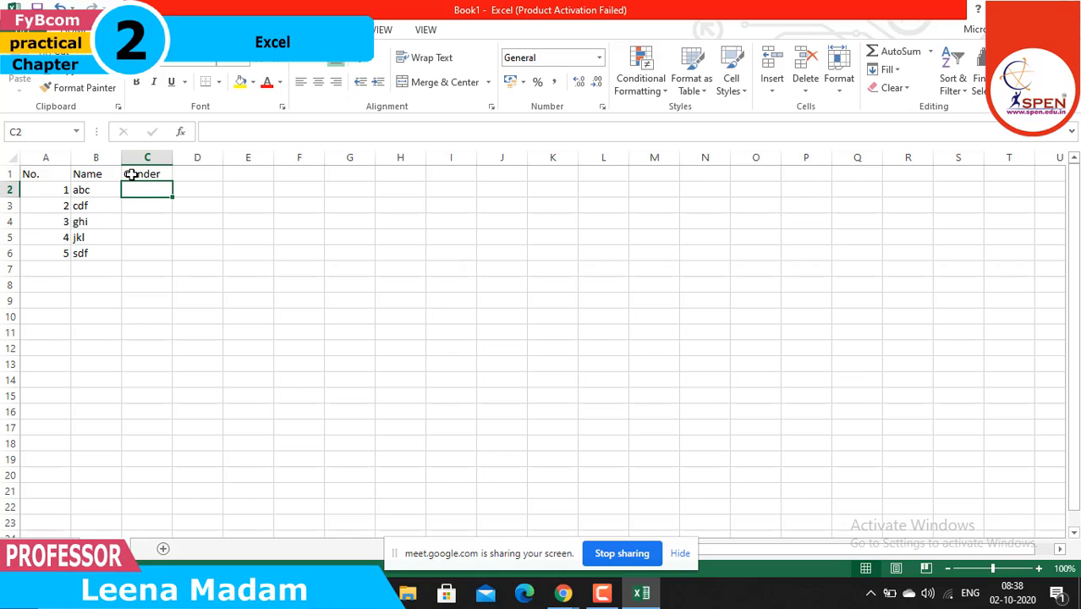
# Fill the Gender column in C2:C6 with male, female, male, female and female
pyautogui.write('male')
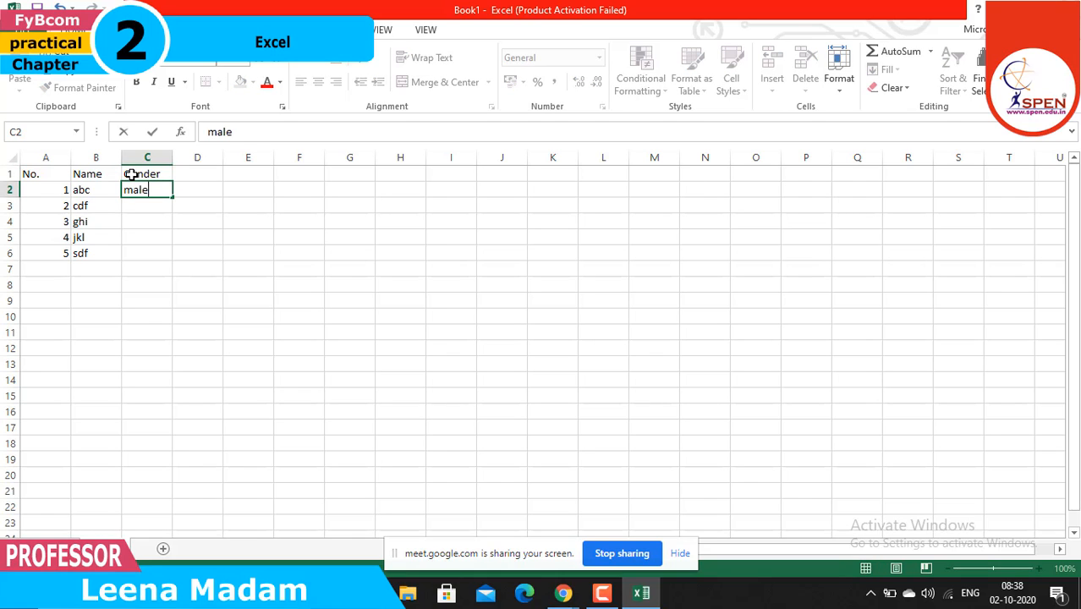
pyautogui.press('Left')
pyautogui.press('Right')
pyautogui.press('Down')
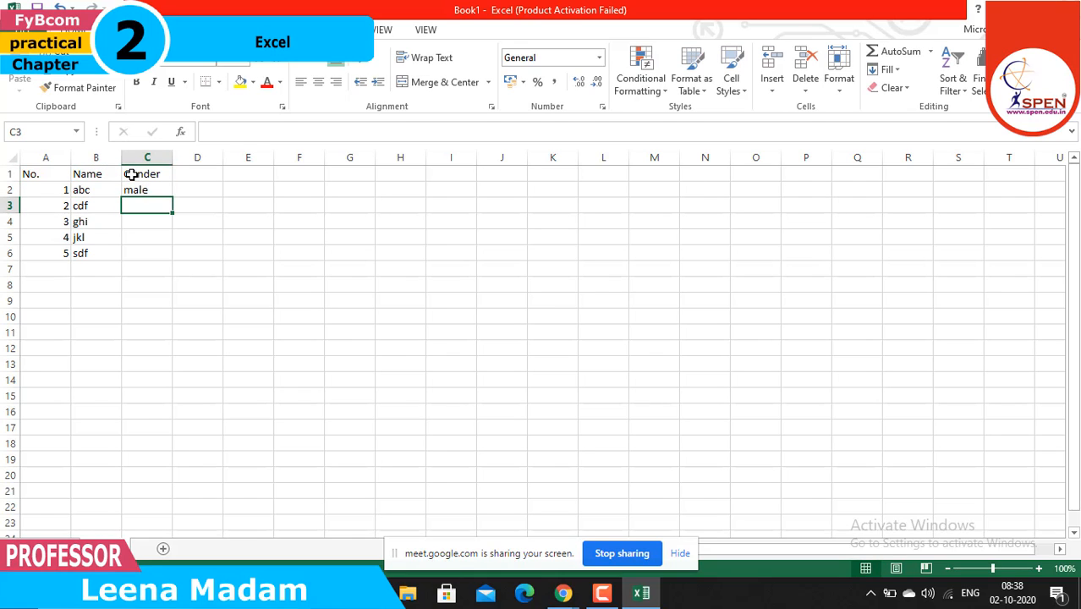
pyautogui.write('female')
pyautogui.press('Return')
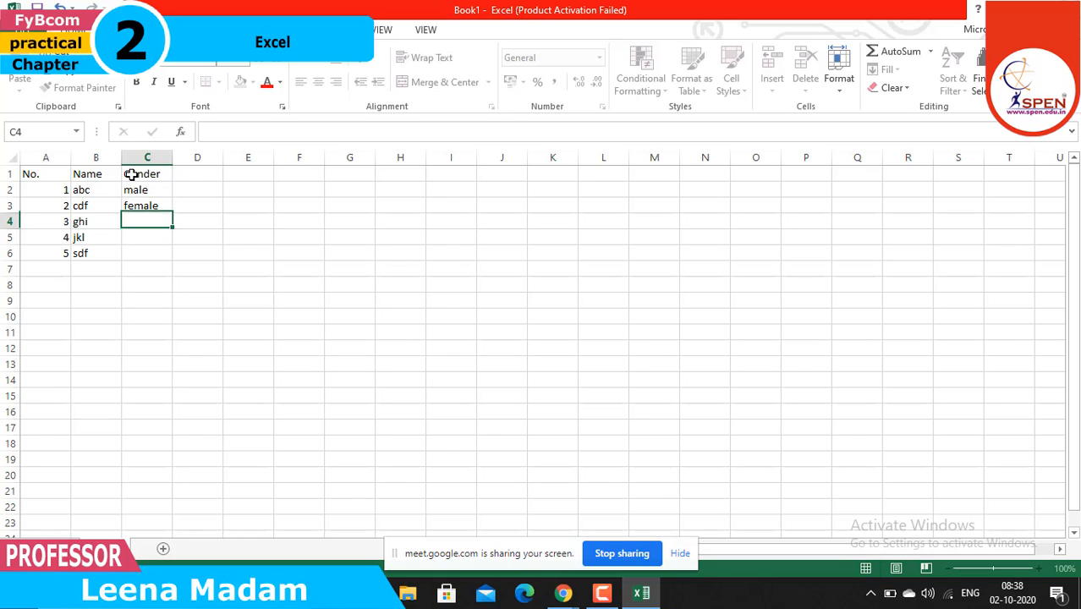
pyautogui.write('male')
pyautogui.press('Return')
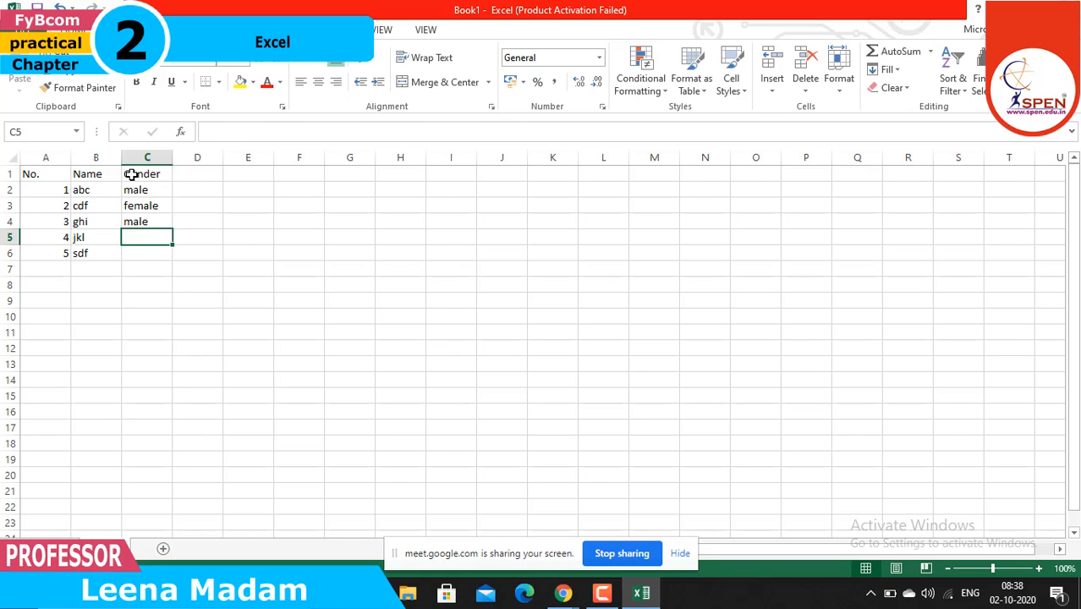
pyautogui.write('female')
pyautogui.press('Return')
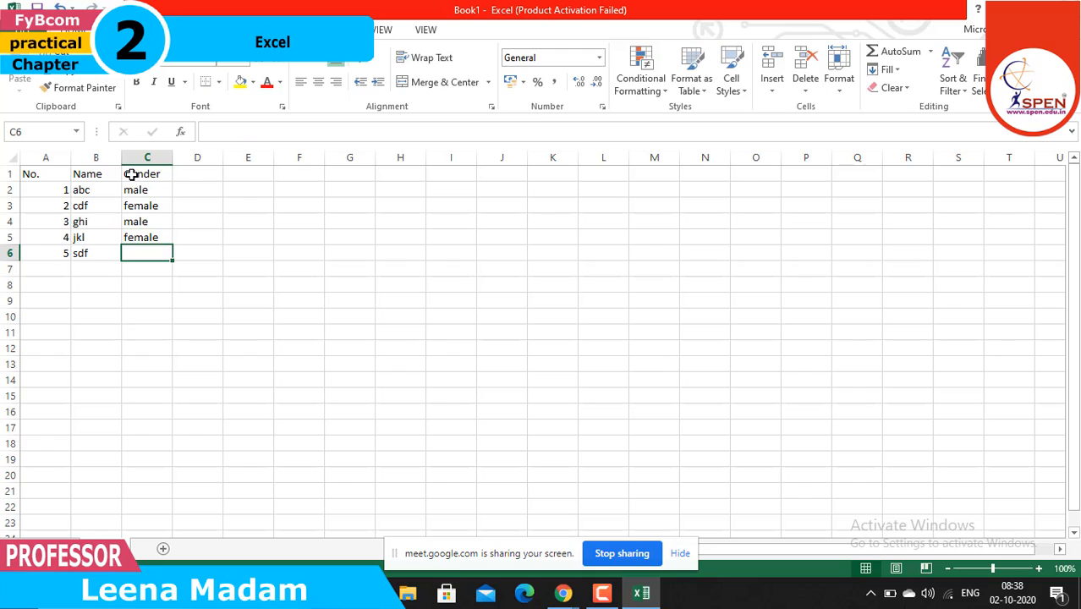
pyautogui.write('female')
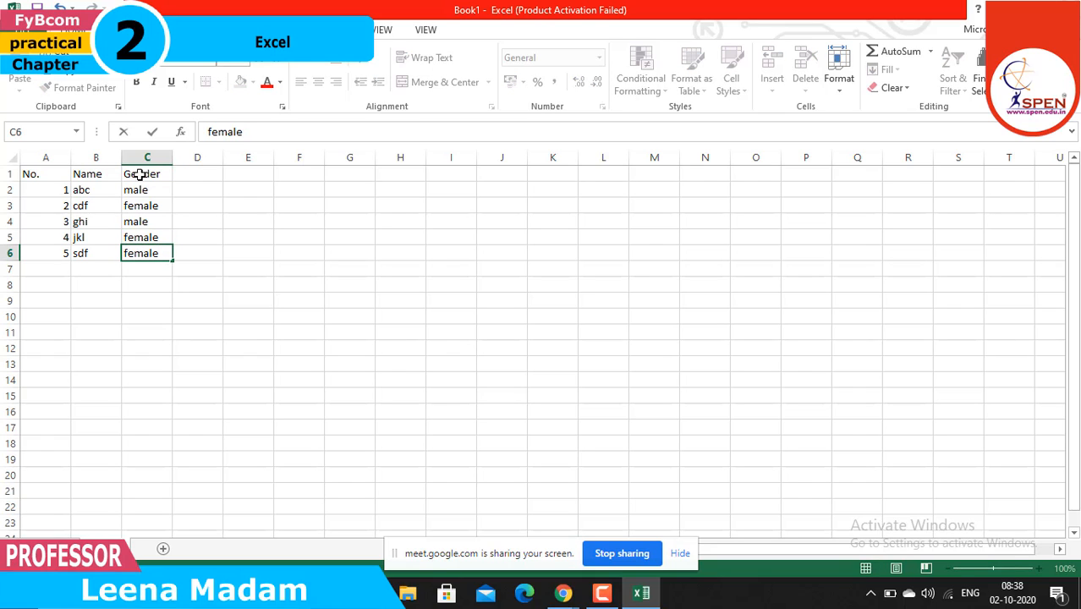
# Add a "maths" column in D1 with the marks 85, 65, 45, 95 and 75 in D2:D6
pyautogui.click(187, 172)
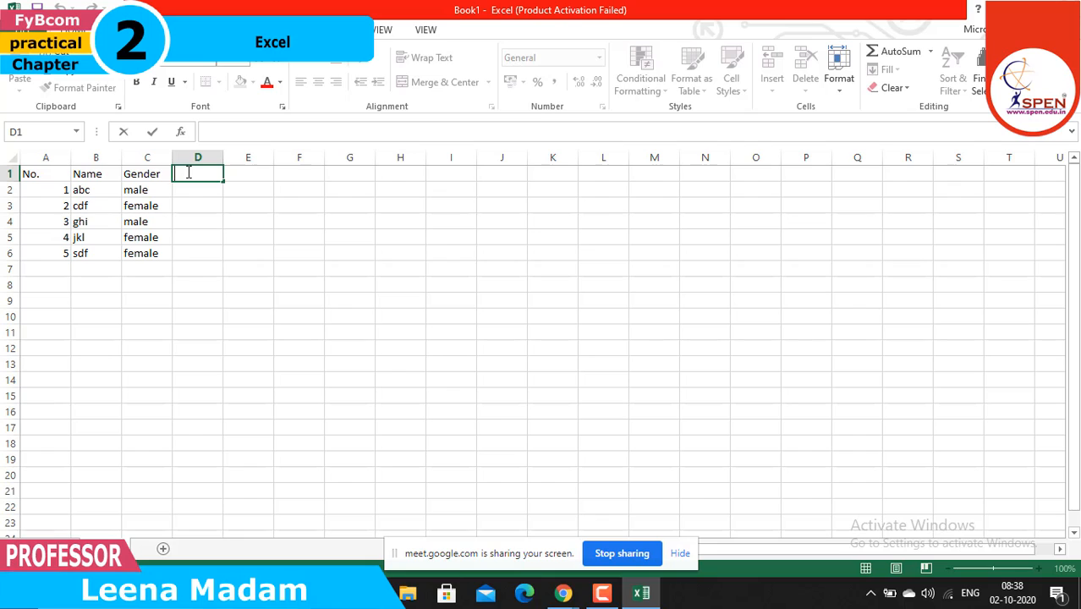
pyautogui.write('maths')
pyautogui.press('Return')
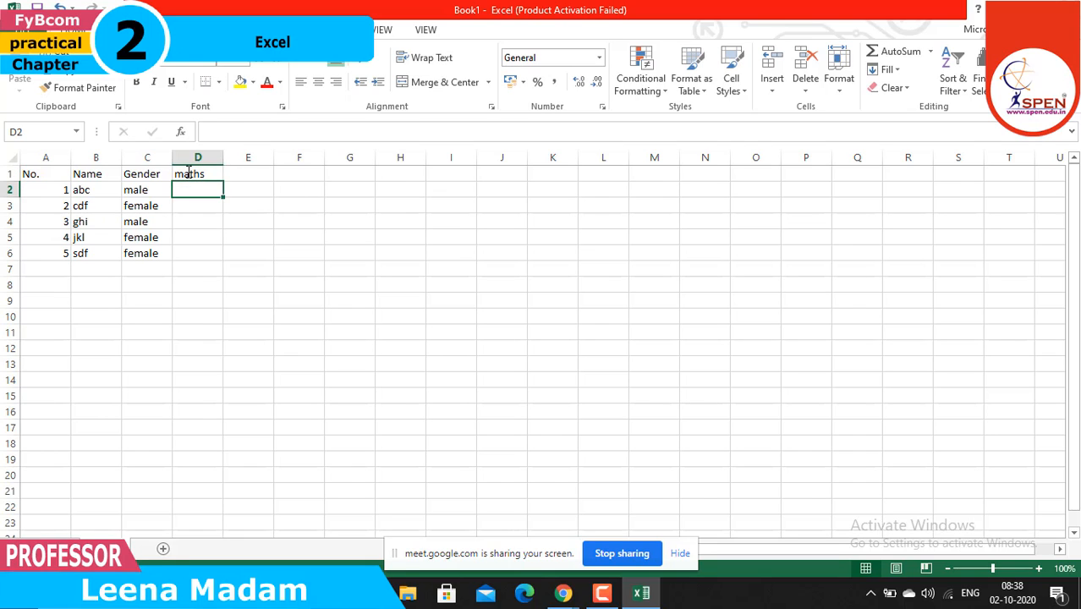
pyautogui.write('85')
pyautogui.press('Return')
pyautogui.write('6')
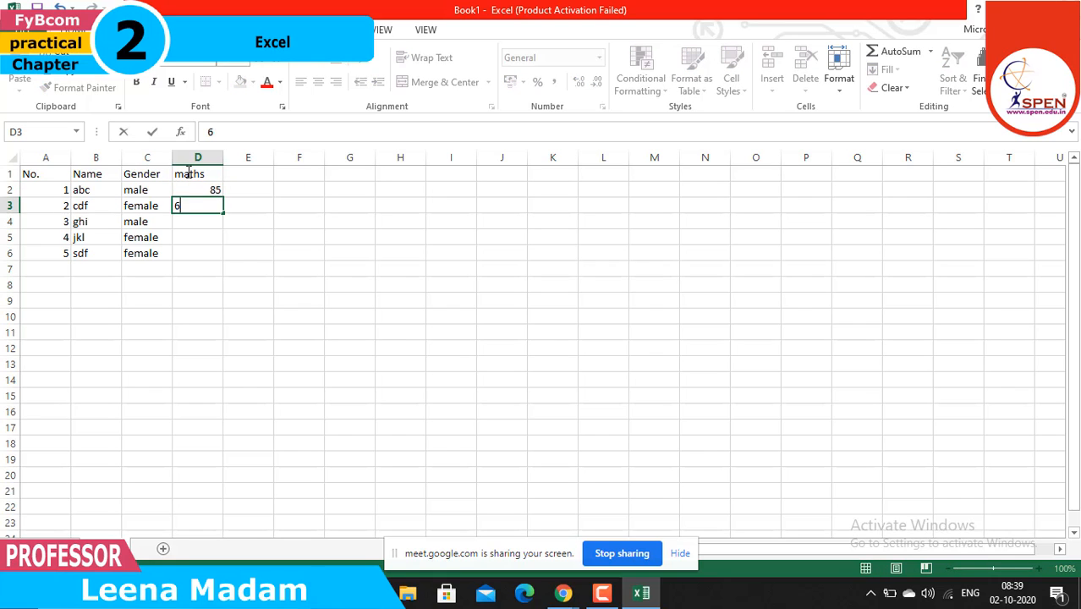
pyautogui.write('5')
pyautogui.press('Return')
pyautogui.write('45')
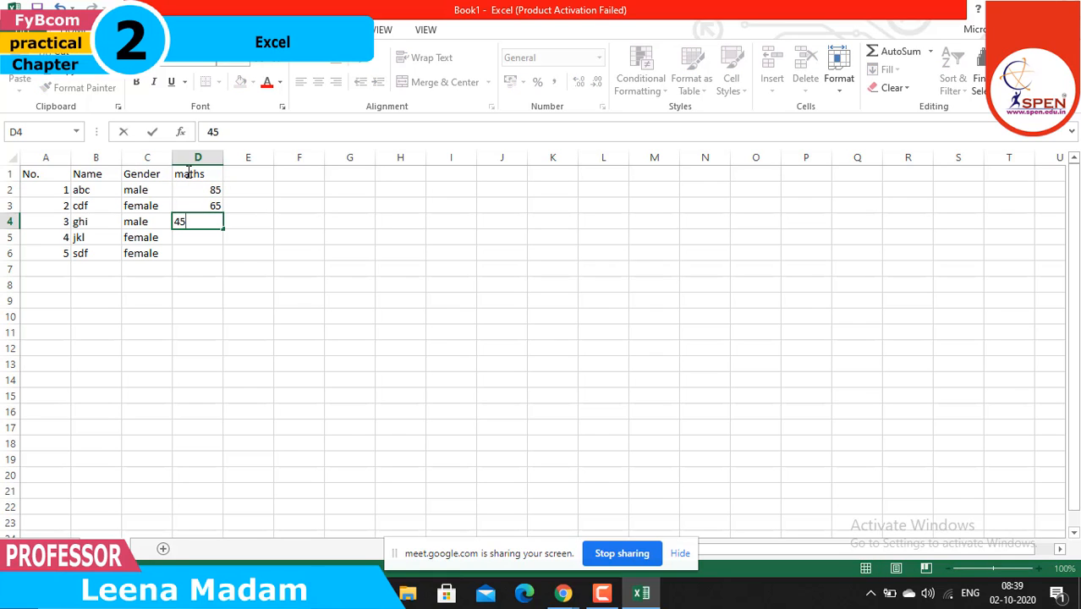
pyautogui.press('Return')
pyautogui.write('95')
pyautogui.hotkey('ctrl', 'Return')
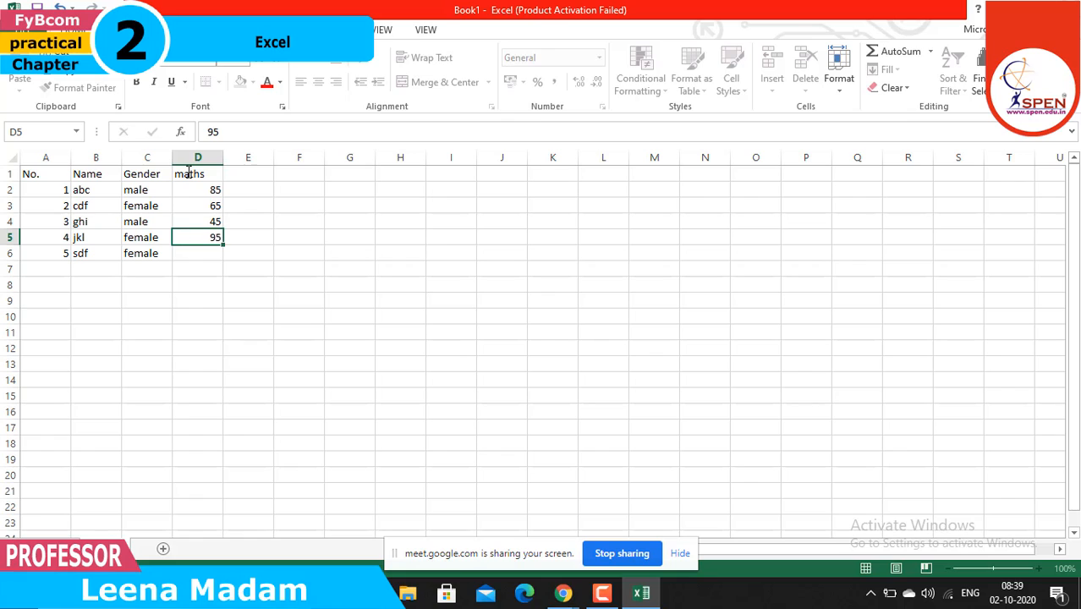
pyautogui.press('Return')
pyautogui.write('75')
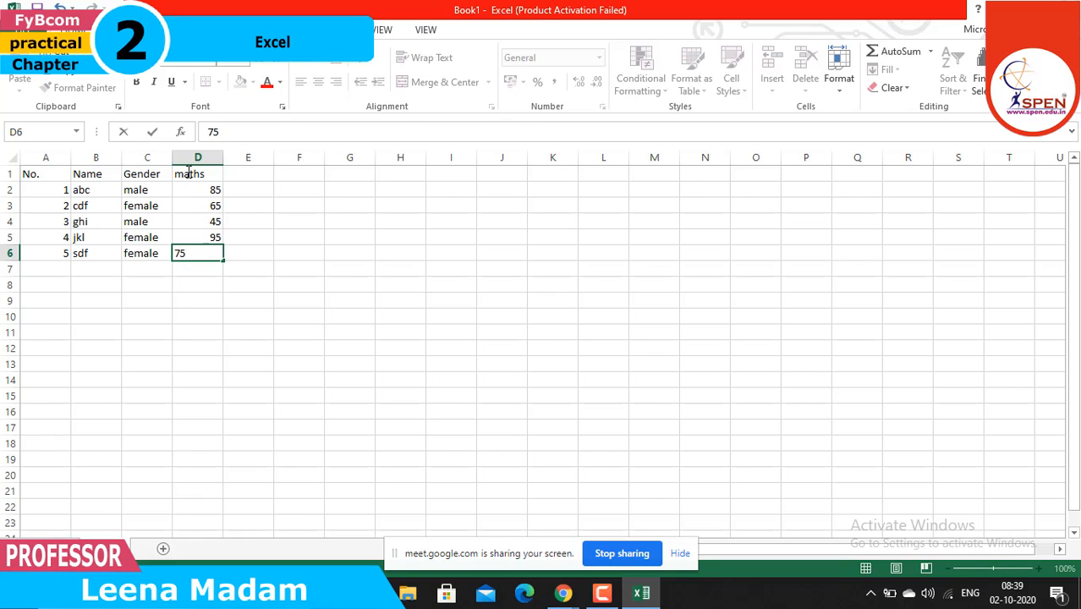
# Add a "science" column in E1 with the marks 41, 25, 56, 96 and 52 in E2:E6
pyautogui.click(256, 173)
pyautogui.write('science')
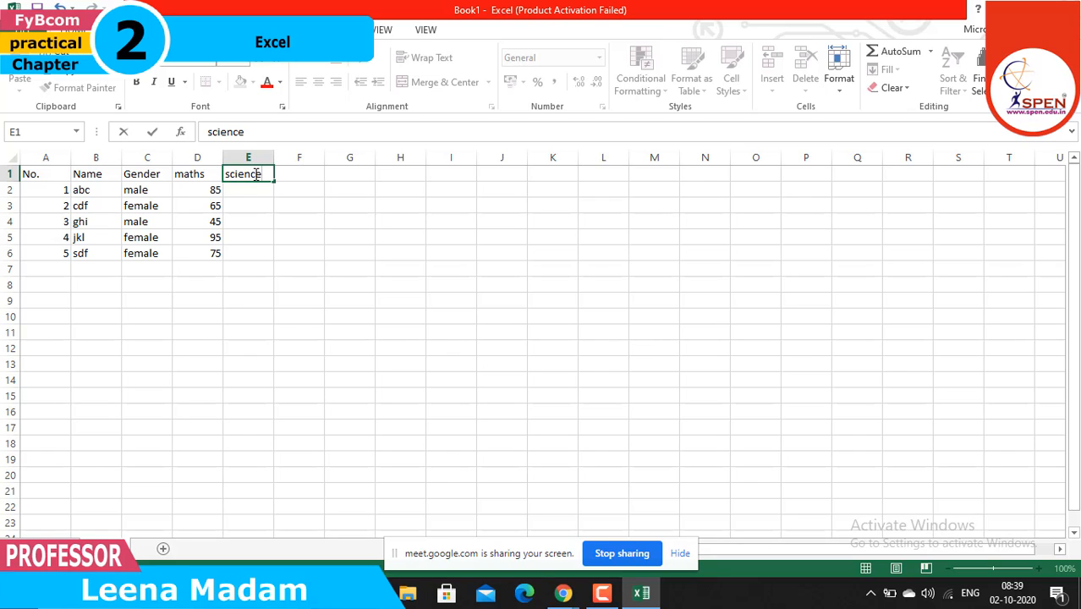
pyautogui.click(249, 188)
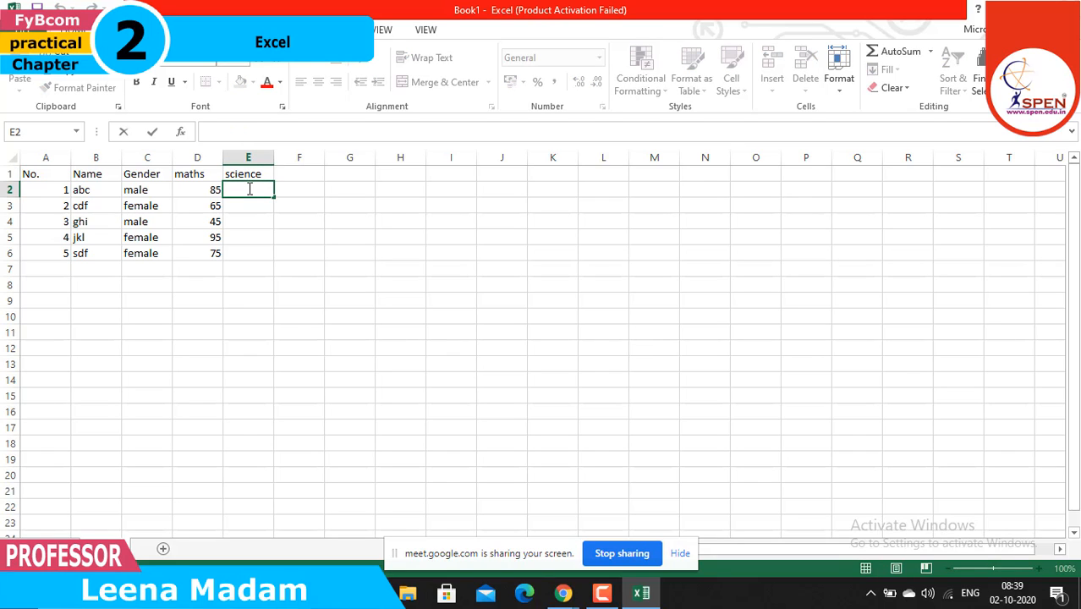
pyautogui.write('41')
pyautogui.press('Return')
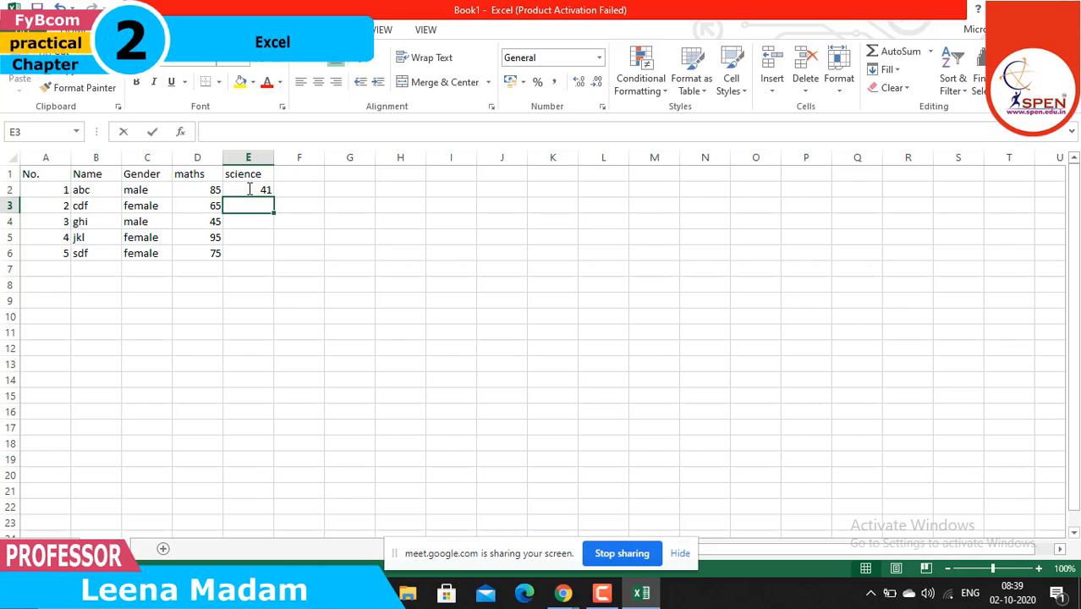
pyautogui.write('25')
pyautogui.press('Return')
pyautogui.write('56')
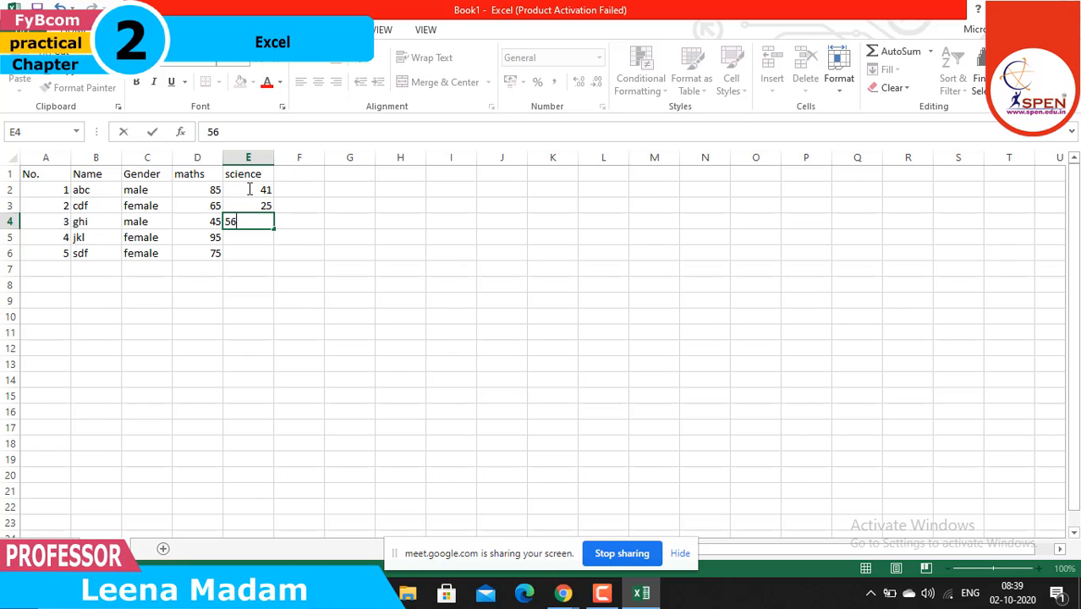
pyautogui.press('Return')
pyautogui.write('96')
pyautogui.press('Return')
pyautogui.write('52')
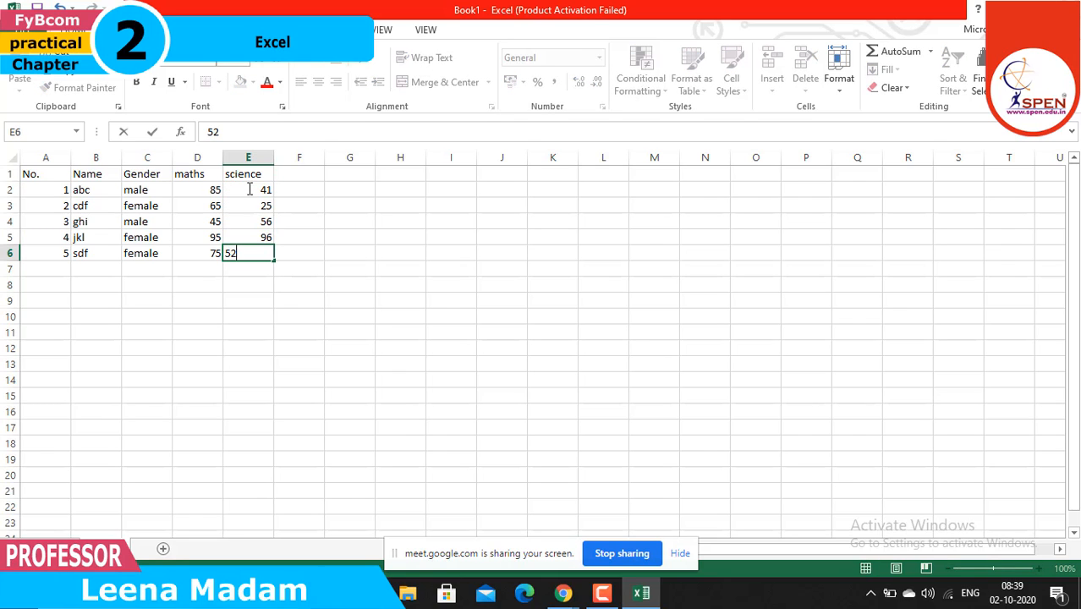
# Add a "Social science" column in F1 with the marks 74, 87, 85, 86 and 95 in F2:F6
pyautogui.click(288, 174)
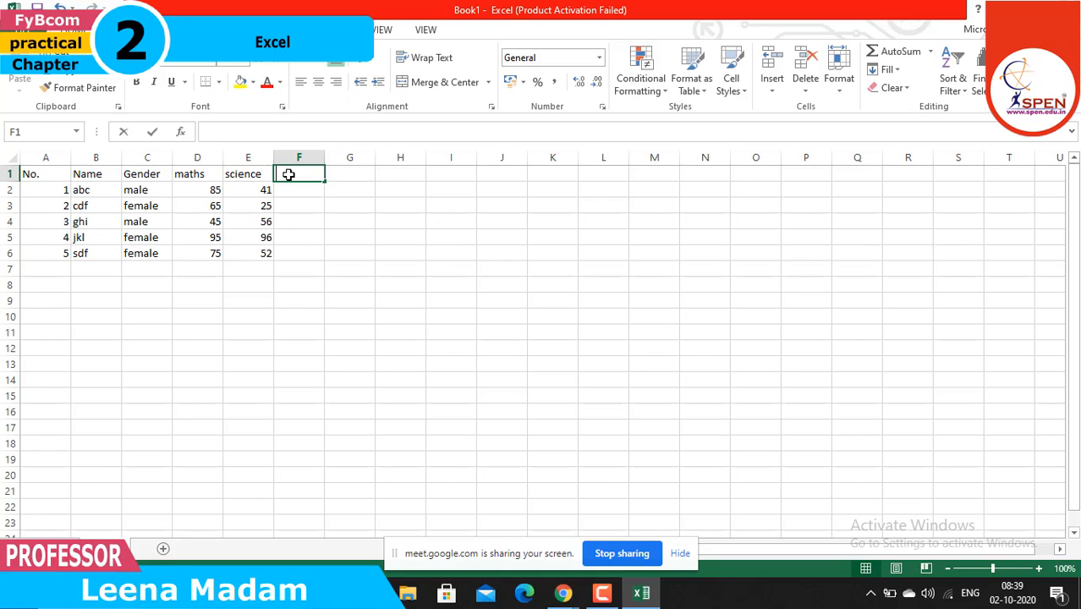
pyautogui.write('Soci')
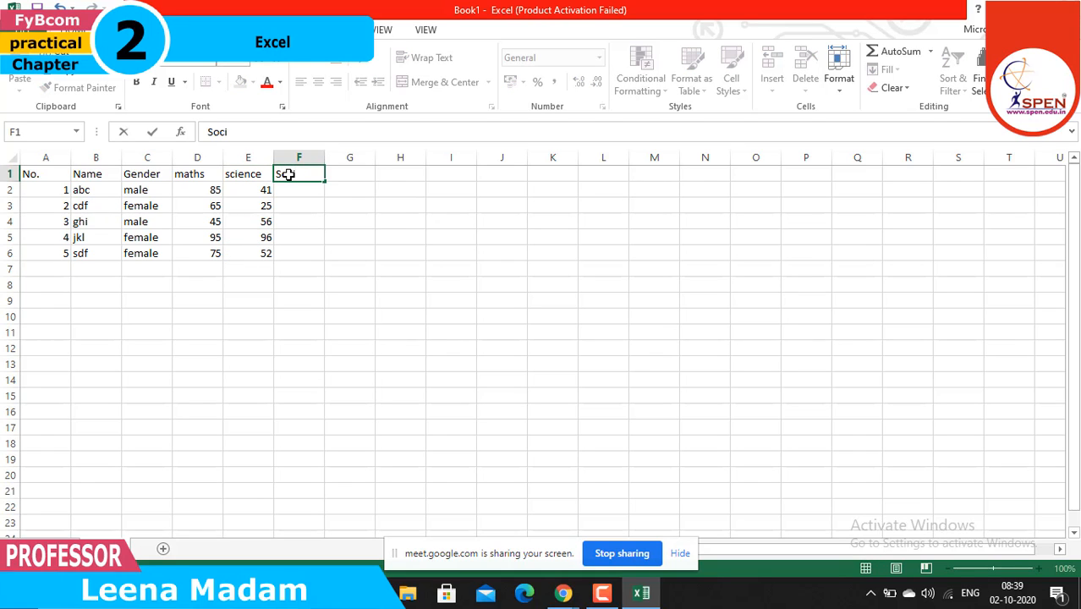
pyautogui.write('al science')
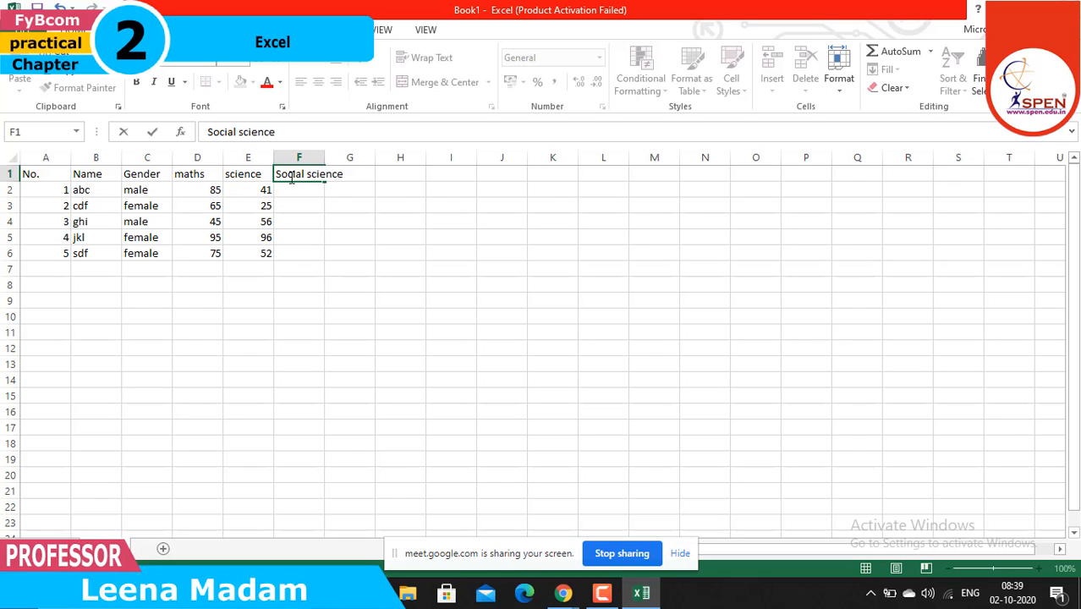
pyautogui.doubleClick(291, 192)
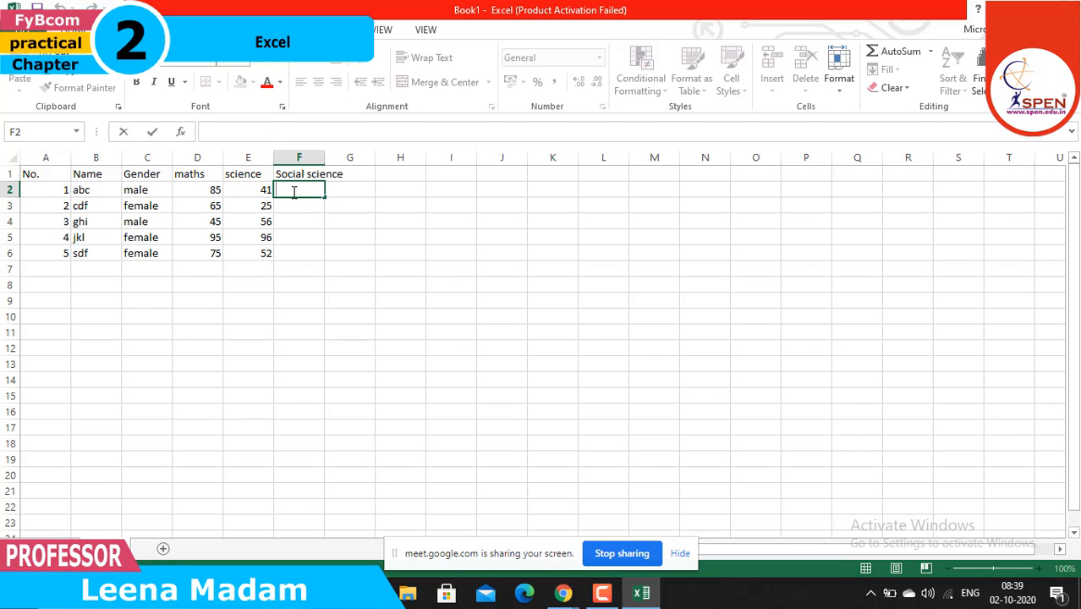
pyautogui.write('74')
pyautogui.press('Return')
pyautogui.write('87')
pyautogui.press('Return')
pyautogui.write('85')
pyautogui.press('Return')
pyautogui.write('8')
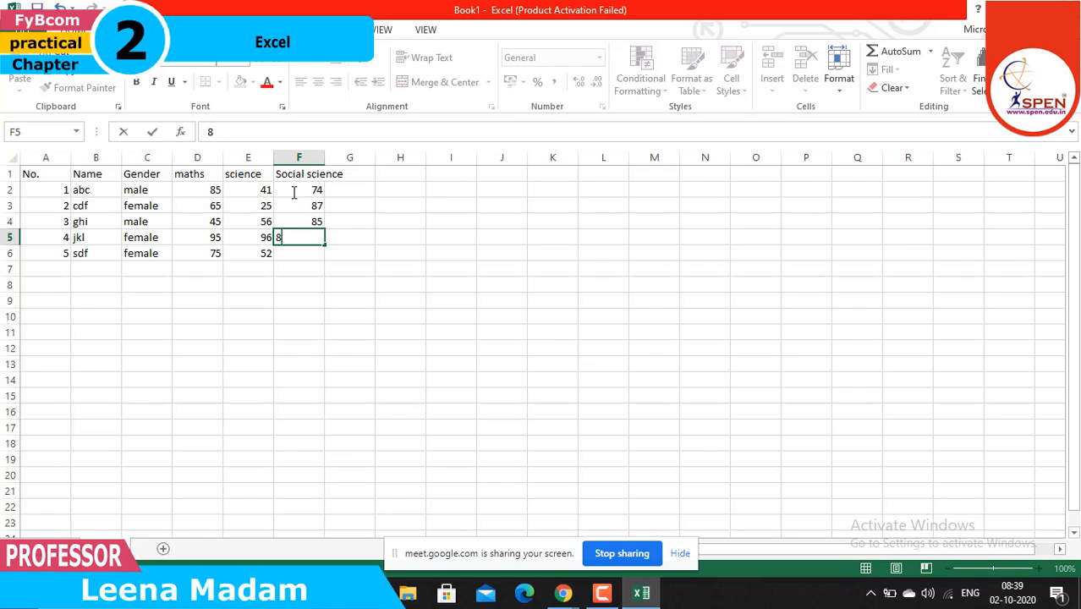
pyautogui.write('6')
pyautogui.press('Return')
pyautogui.write('95')
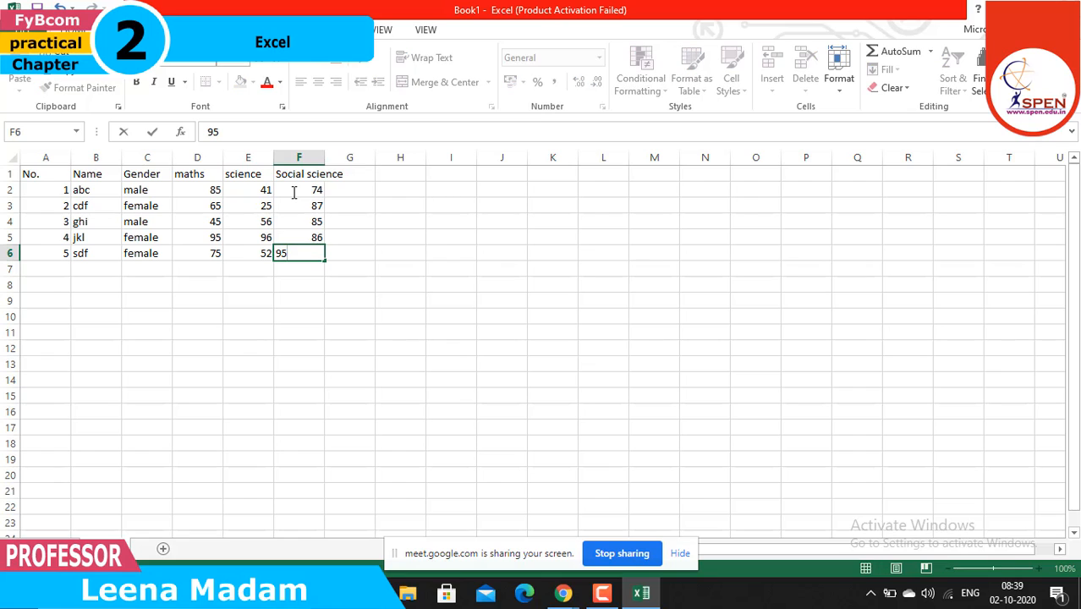
# Add the heading "English" in G1 with the mark 65 in G2, and set the Social science mark in F2 to 41
pyautogui.click(357, 175)
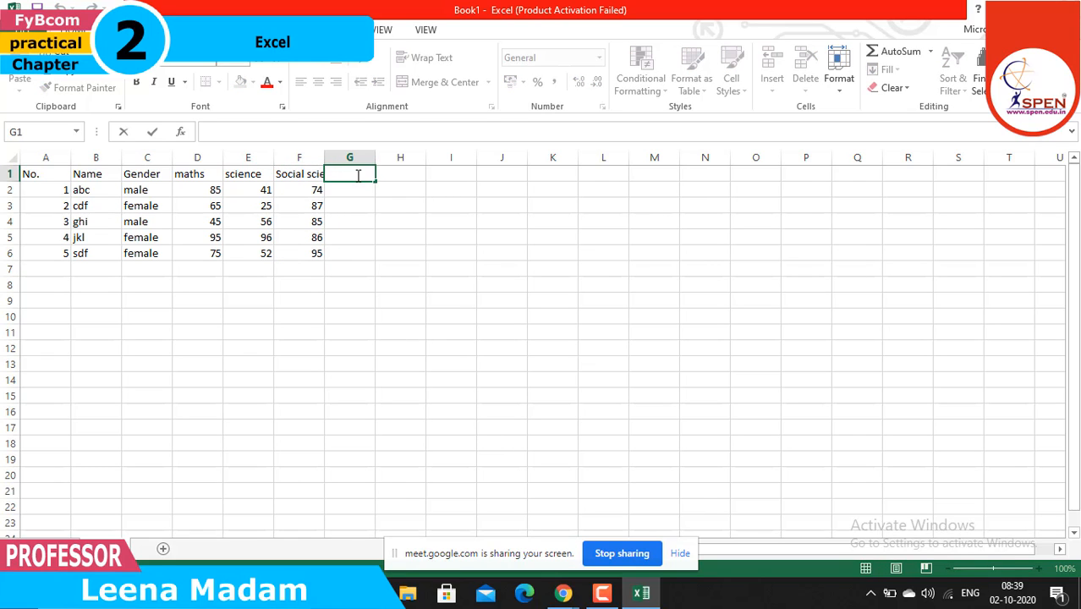
pyautogui.write('English')
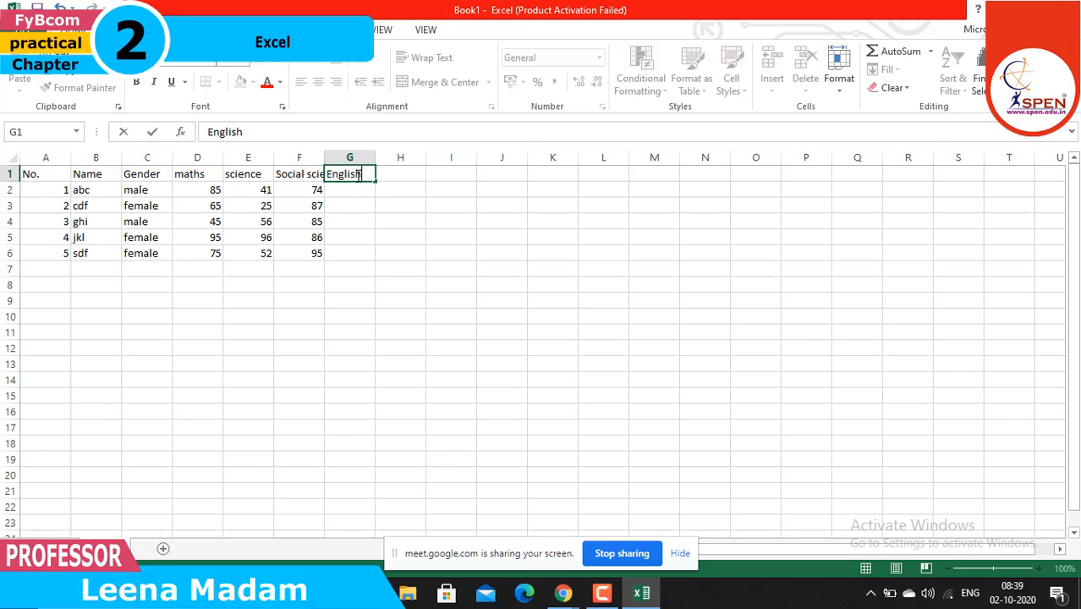
pyautogui.click(343, 193)
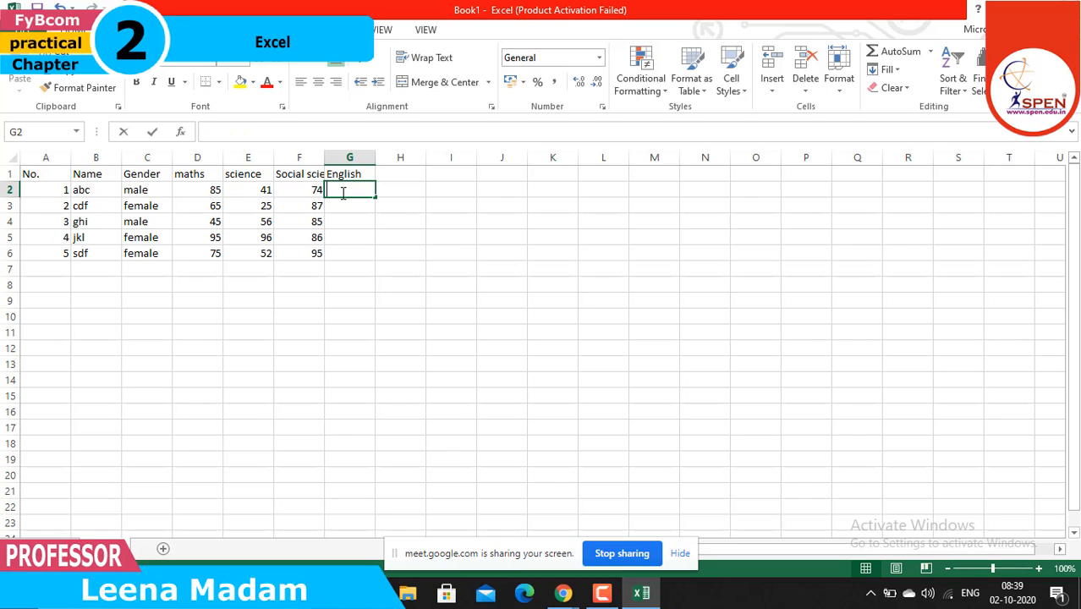
pyautogui.write('65')
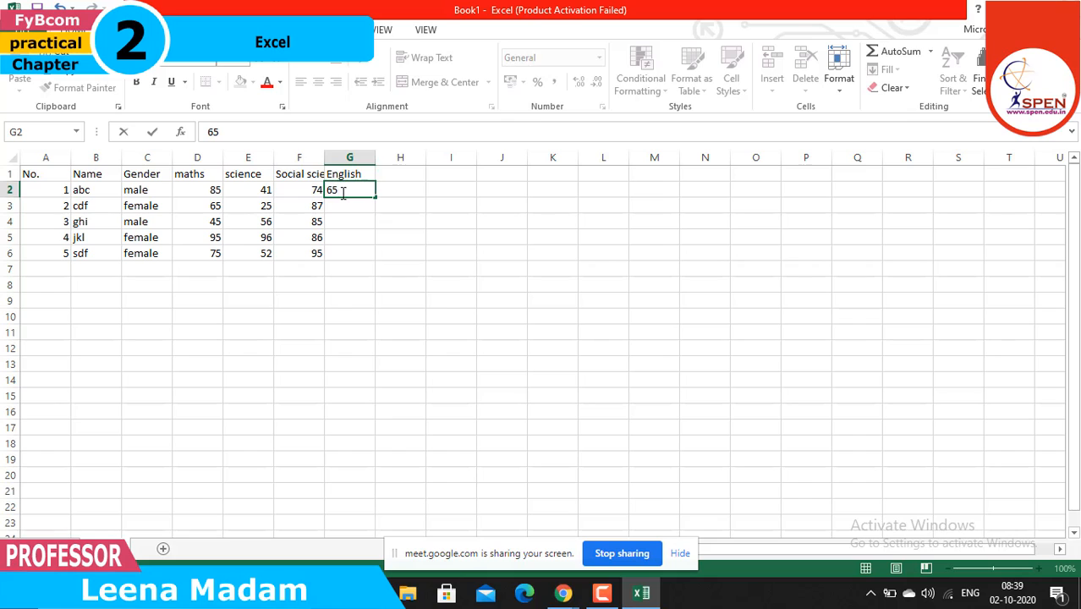
pyautogui.press('Left')
pyautogui.write('41')
pyautogui.press('Left')
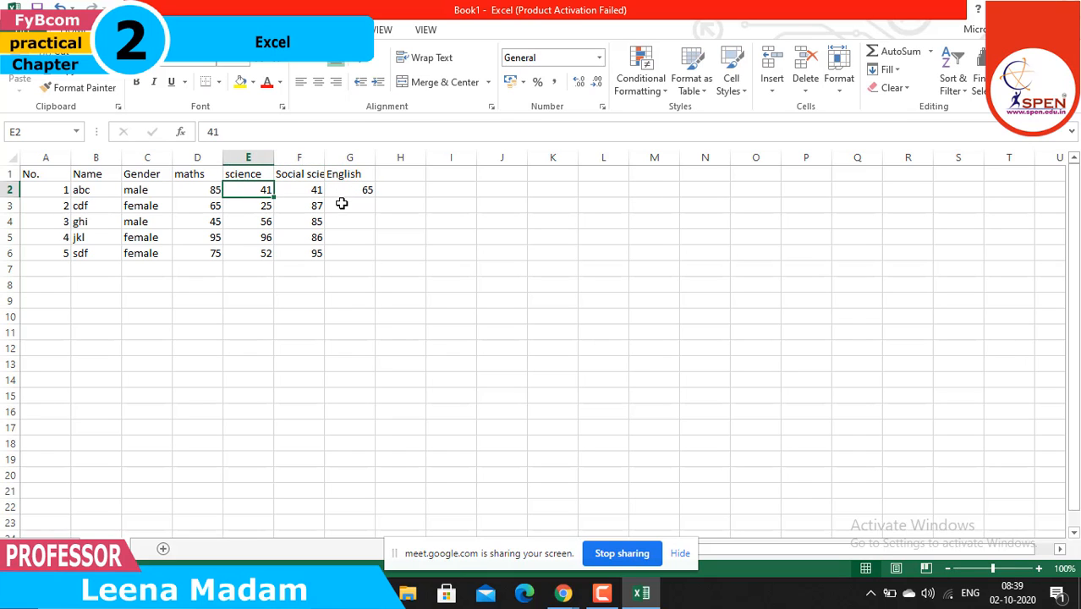
# Enter the English mark 74 in G3 and set the Social science mark in F3 to 85
pyautogui.click(342, 205)
pyautogui.doubleClick(343, 205)
pyautogui.write('74')
pyautogui.press('Left')
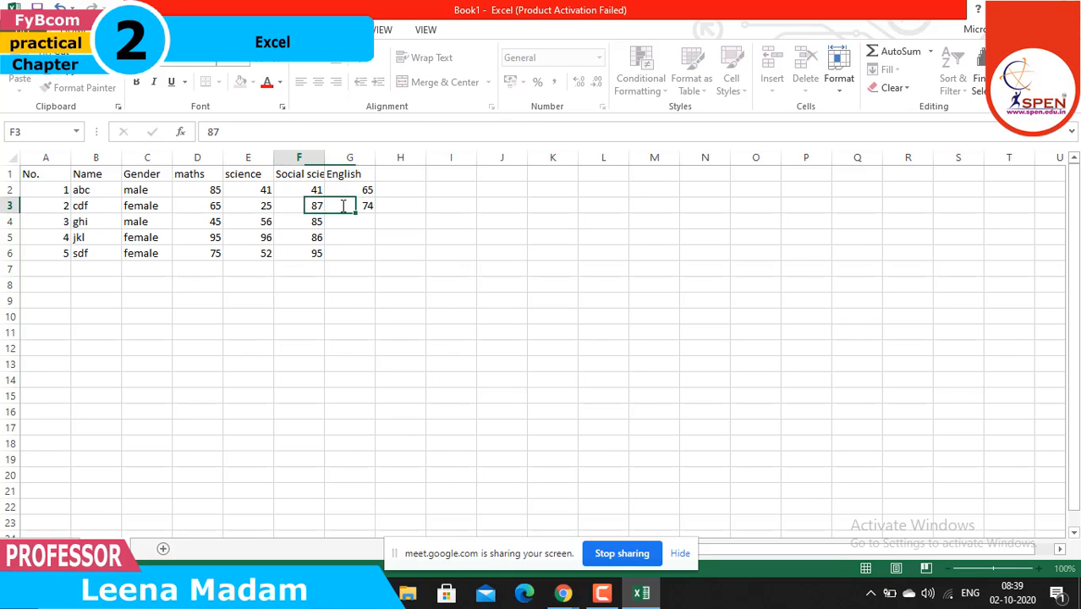
pyautogui.write('85')
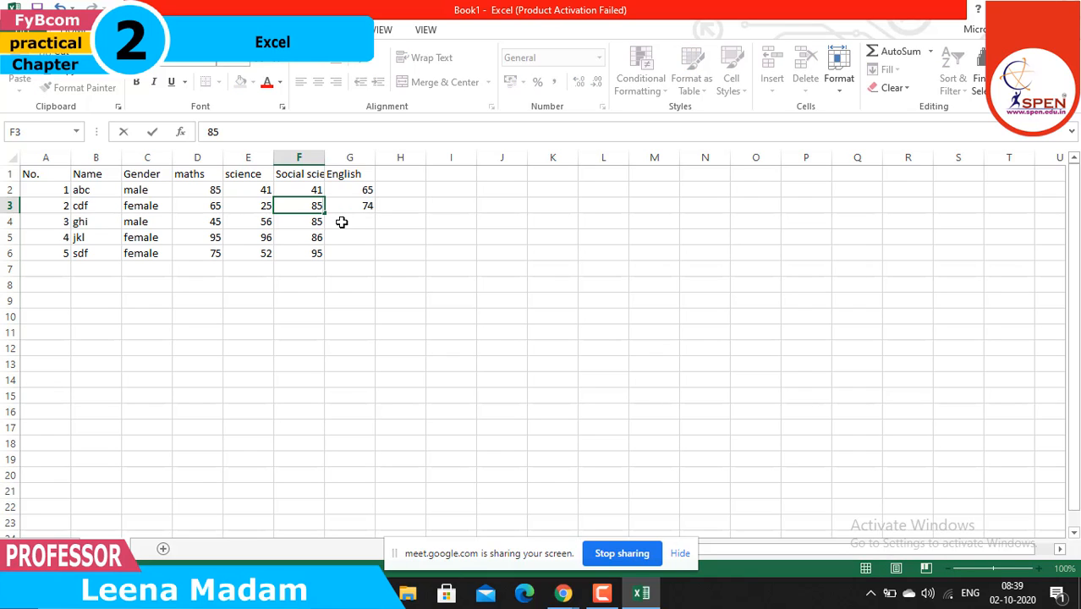
# Enter the English marks 89, 65 and 73 in G4:G6
pyautogui.click(341, 221)
pyautogui.write('89')
pyautogui.press('Return')
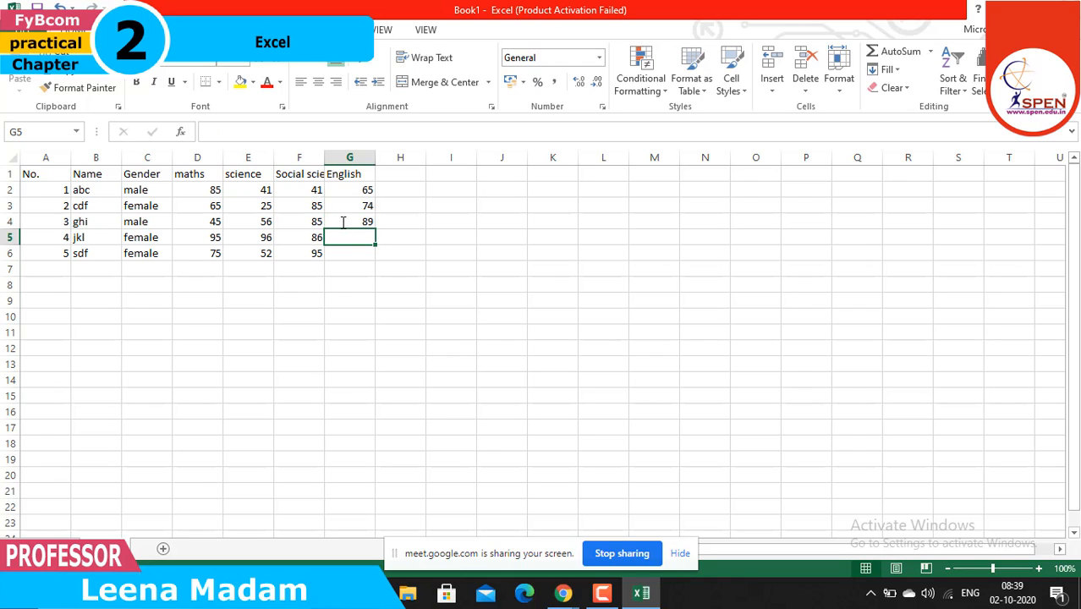
pyautogui.write('65')
pyautogui.press('Return')
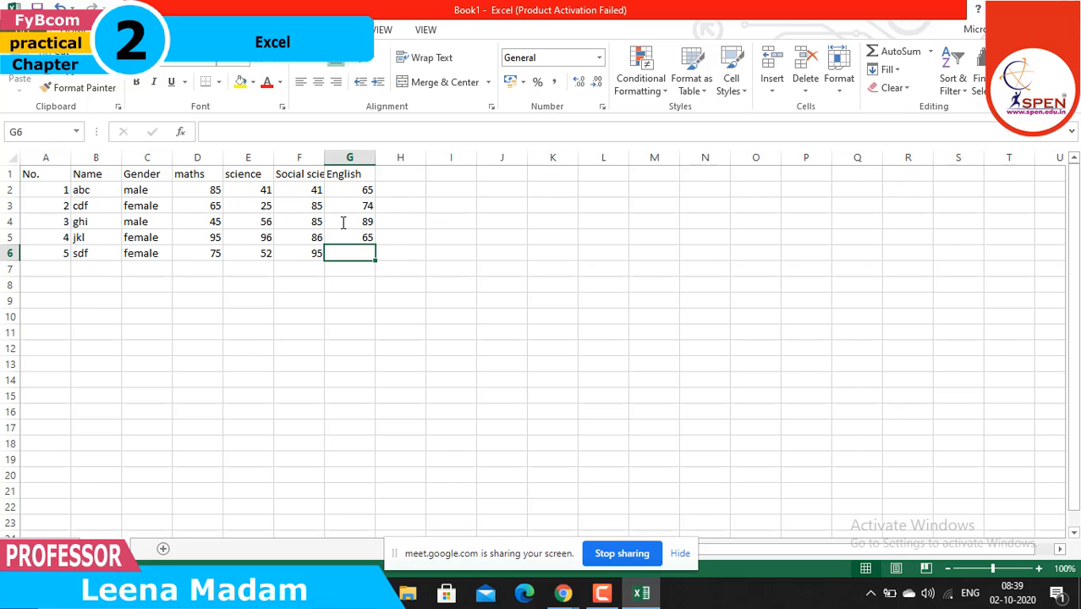
pyautogui.write('73')
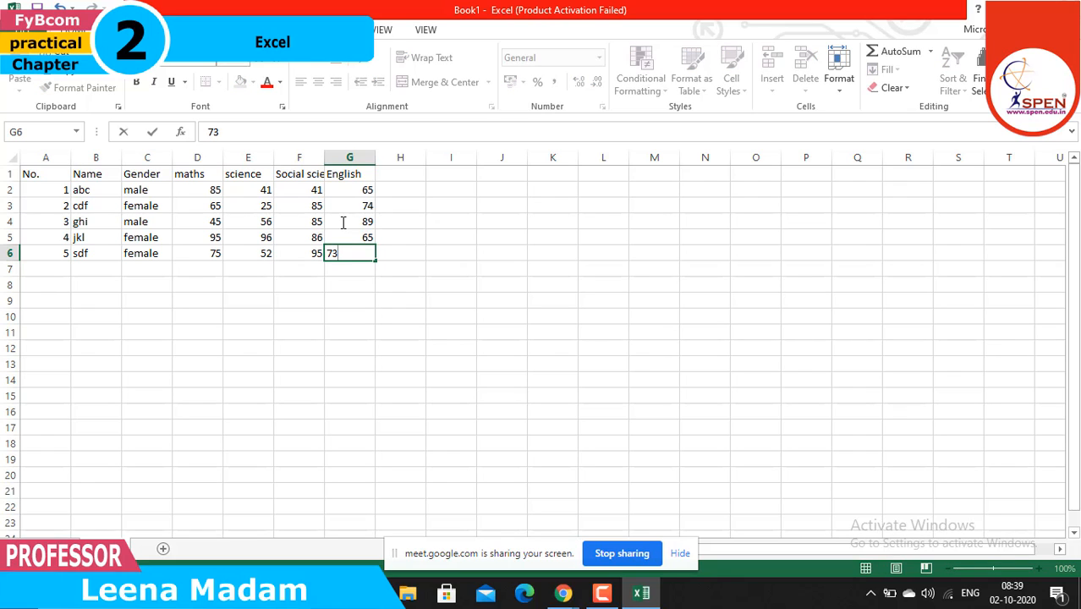
# Add the column heading "Total" in H1
pyautogui.click(395, 176)
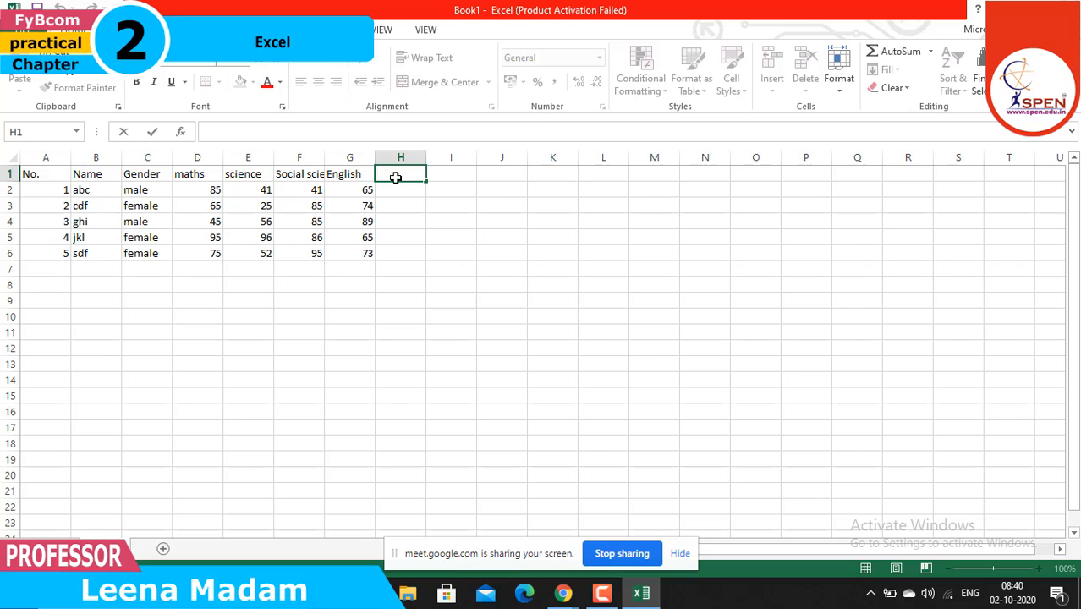
pyautogui.write('Total')
pyautogui.press('Return')
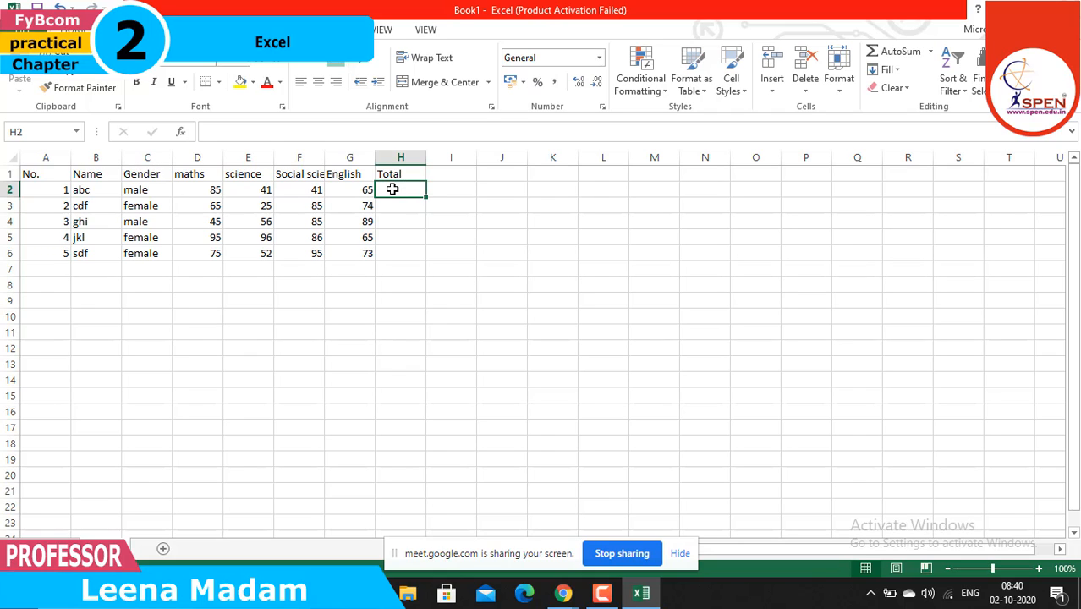
# Start a SUM formula in H2 with the maths mark D2 and the science mark E2 as arguments
pyautogui.write('=')
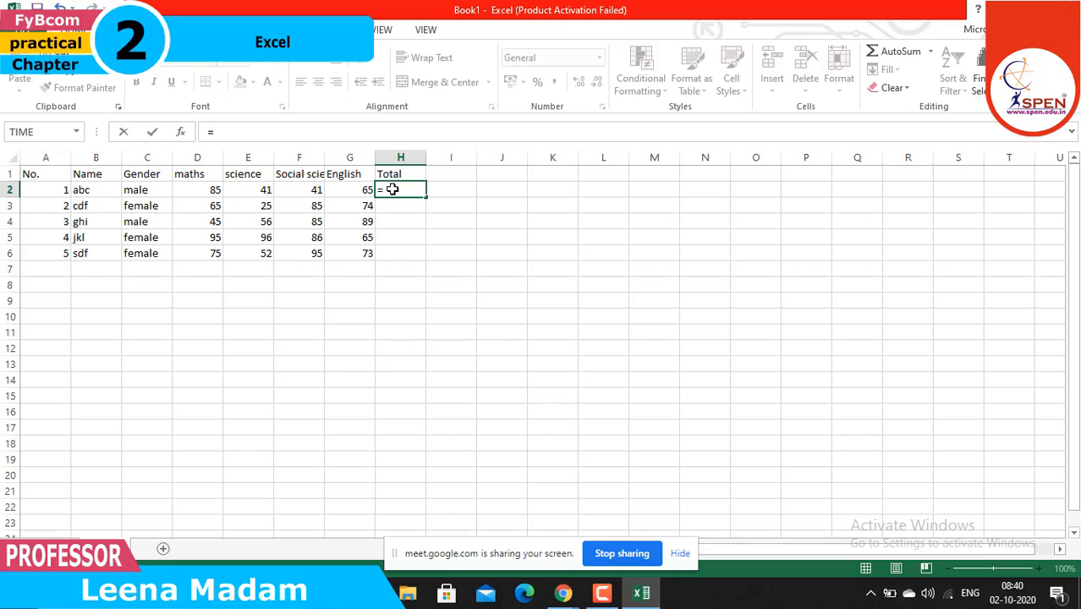
pyautogui.write('sum')
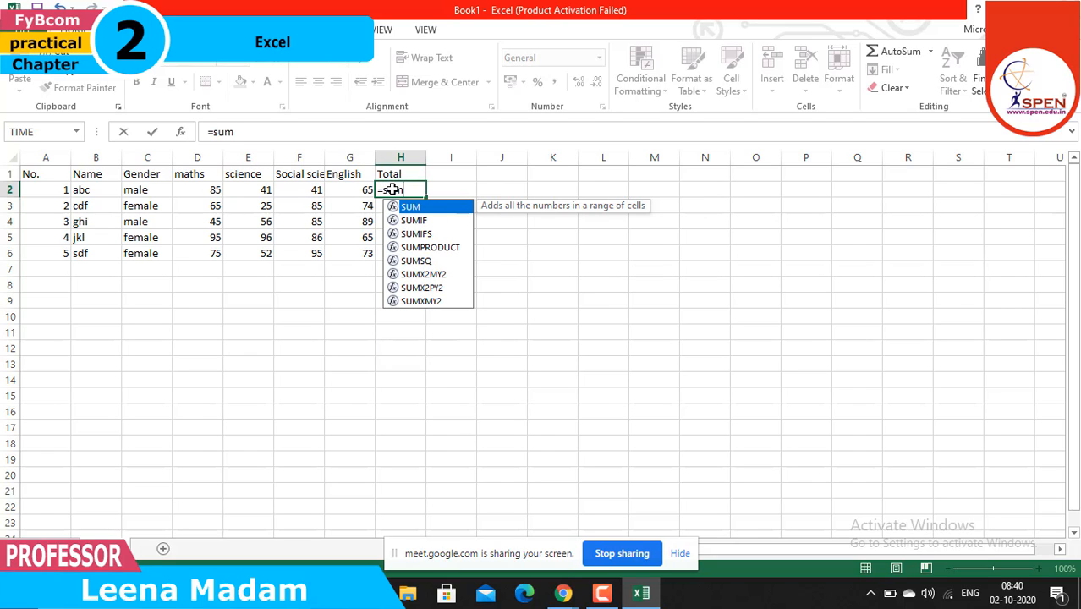
pyautogui.write('(')
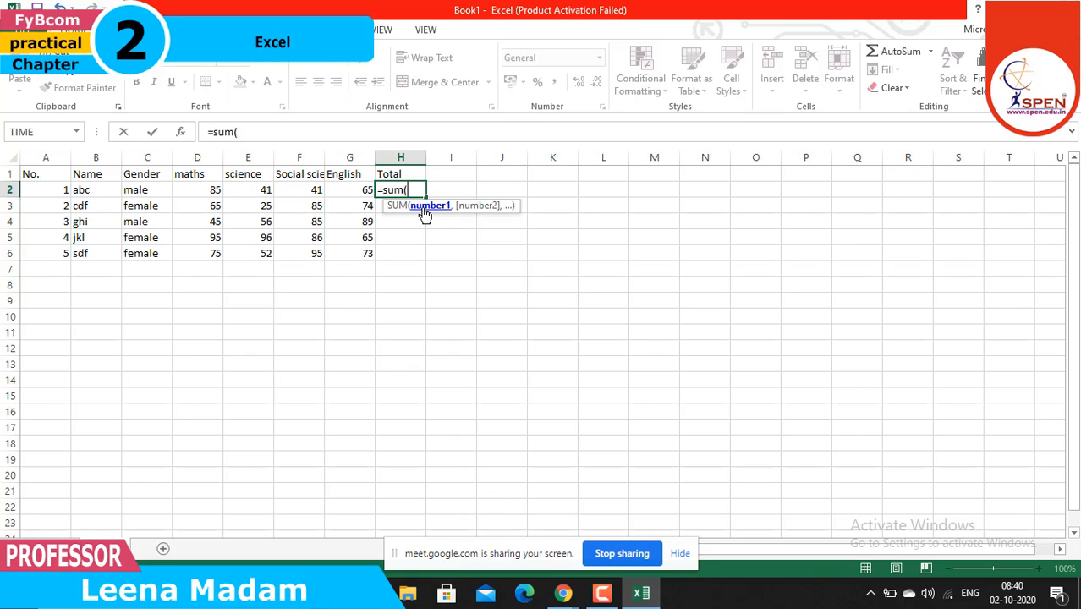
pyautogui.click(202, 189)
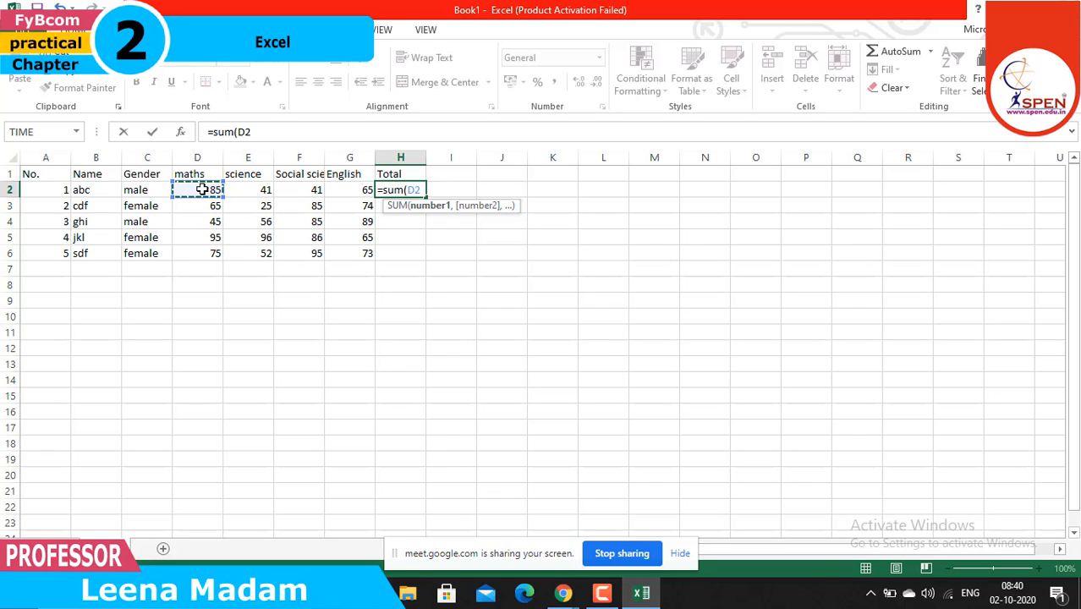
pyautogui.write(',')
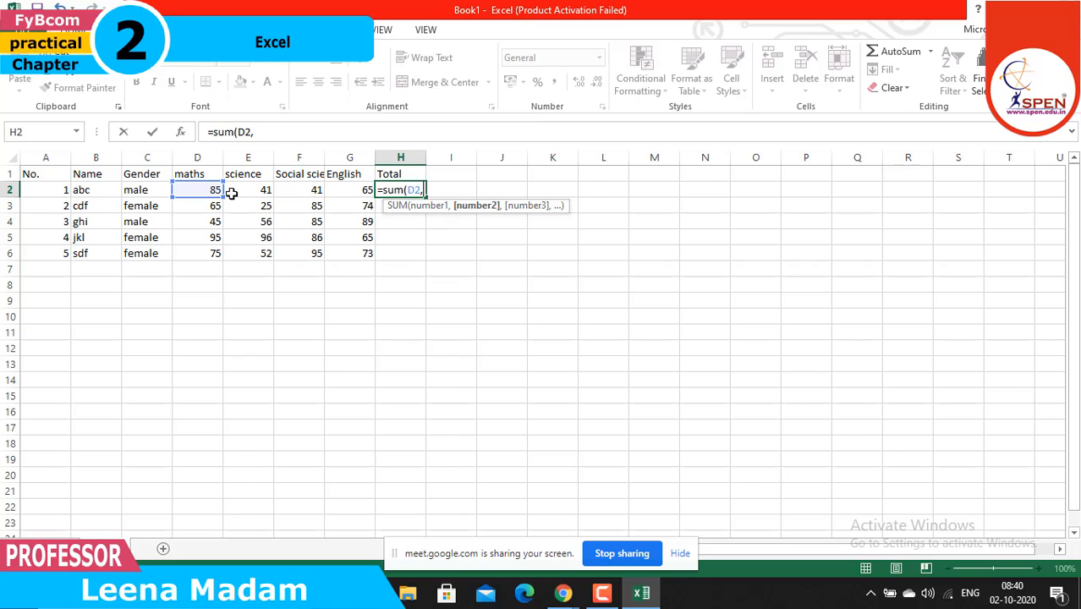
pyautogui.click(238, 189)
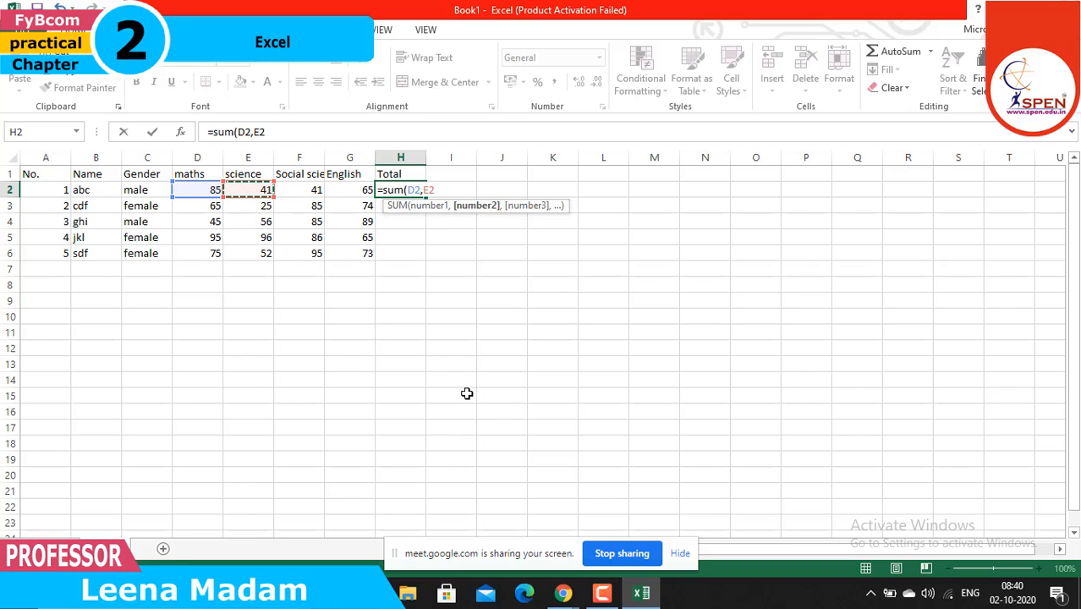
pyautogui.click(567, 597)
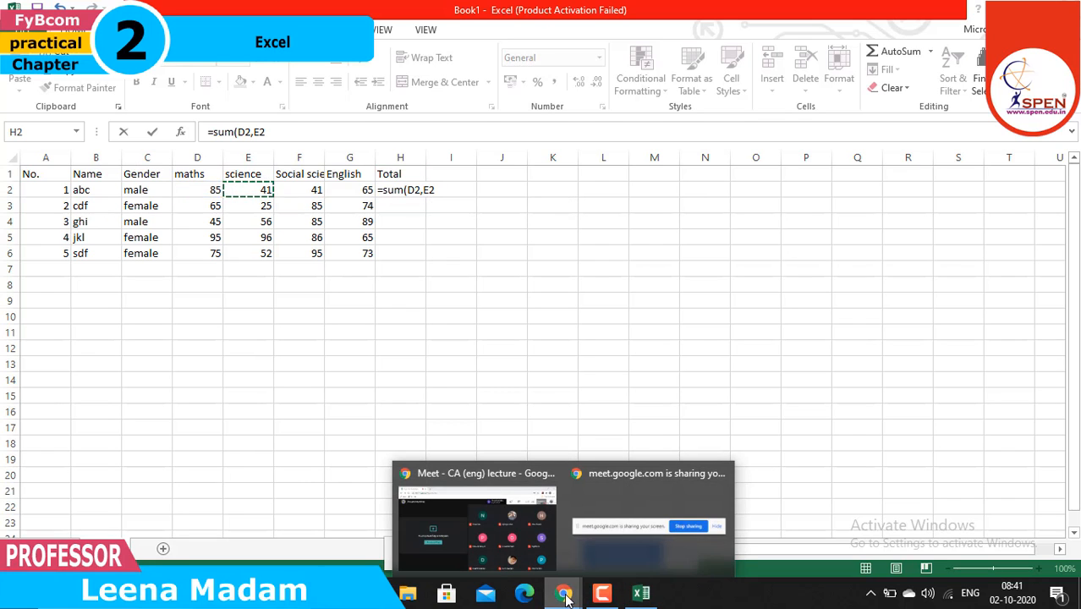
pyautogui.click(566, 597)
pyautogui.click(566, 598)
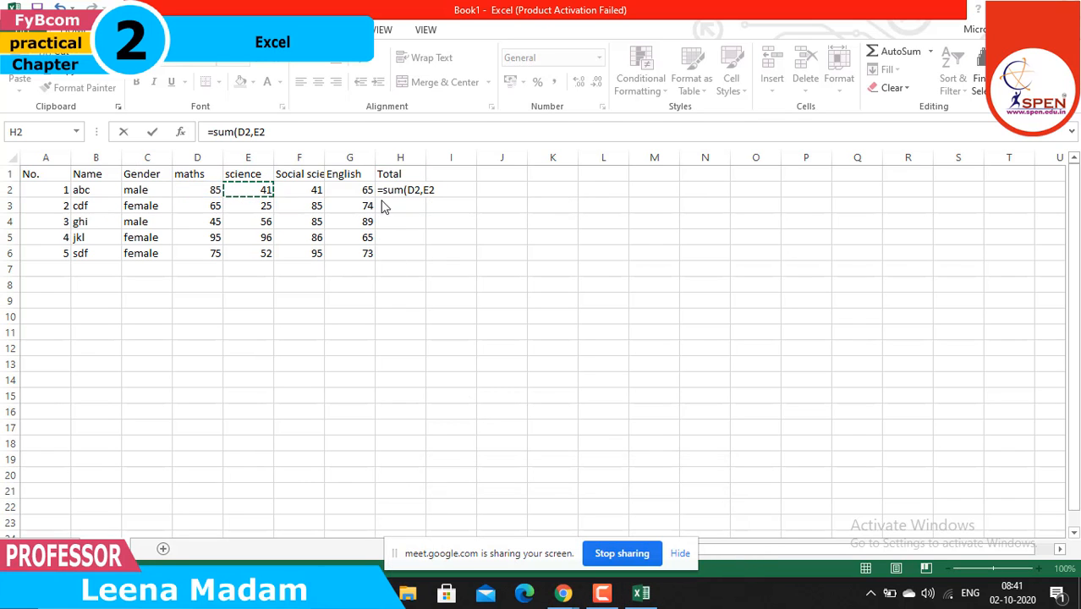
# Add F2 and G2 as further arguments and complete the H2 formula as =sum(D2,E2,F2,G2)
pyautogui.click(431, 190)
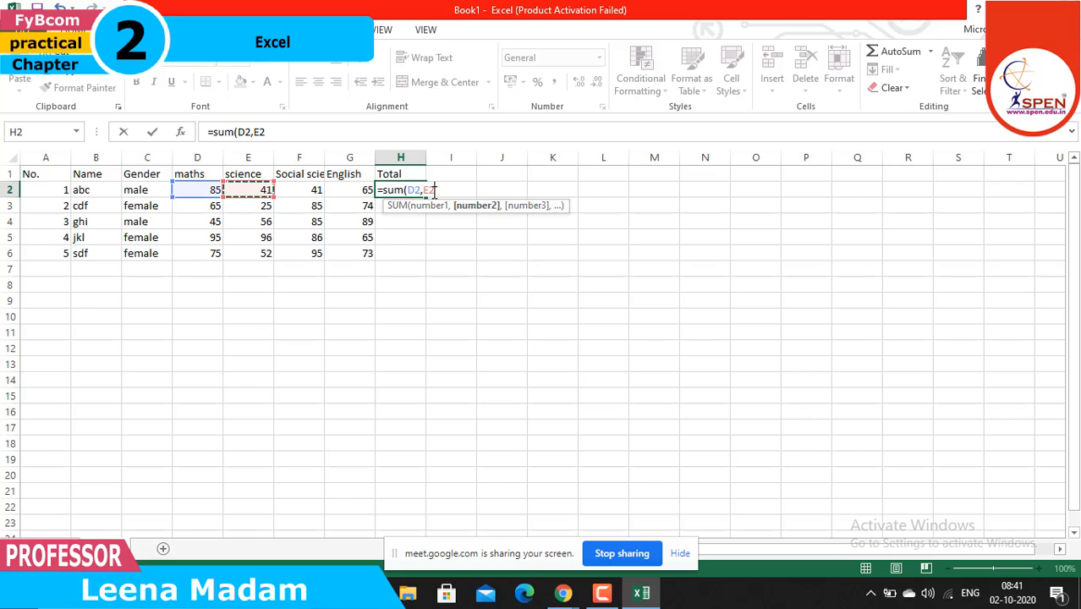
pyautogui.write(',')
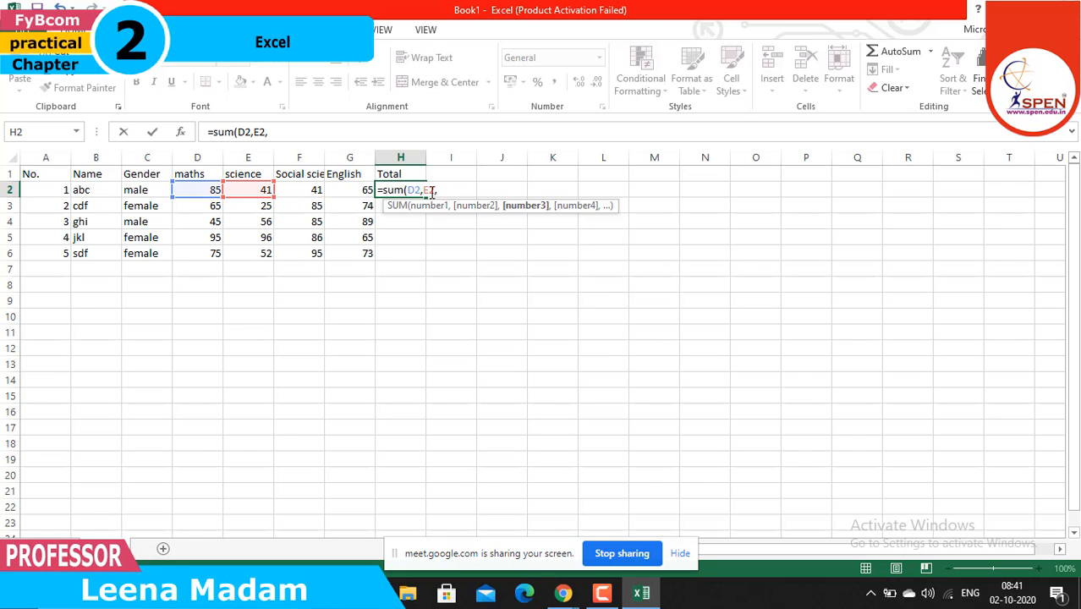
pyautogui.click(297, 190)
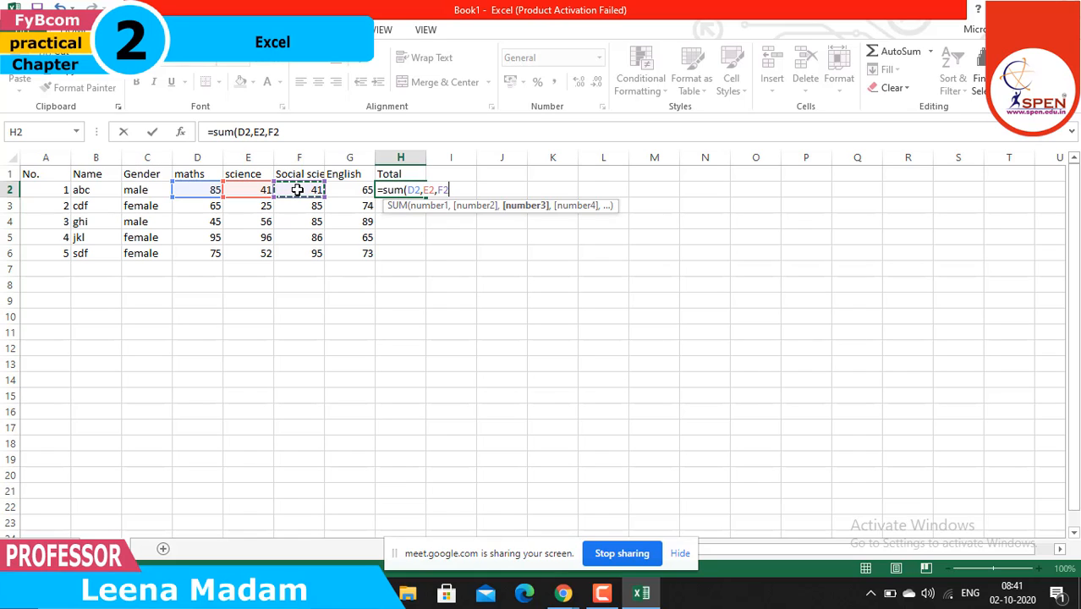
pyautogui.write(',')
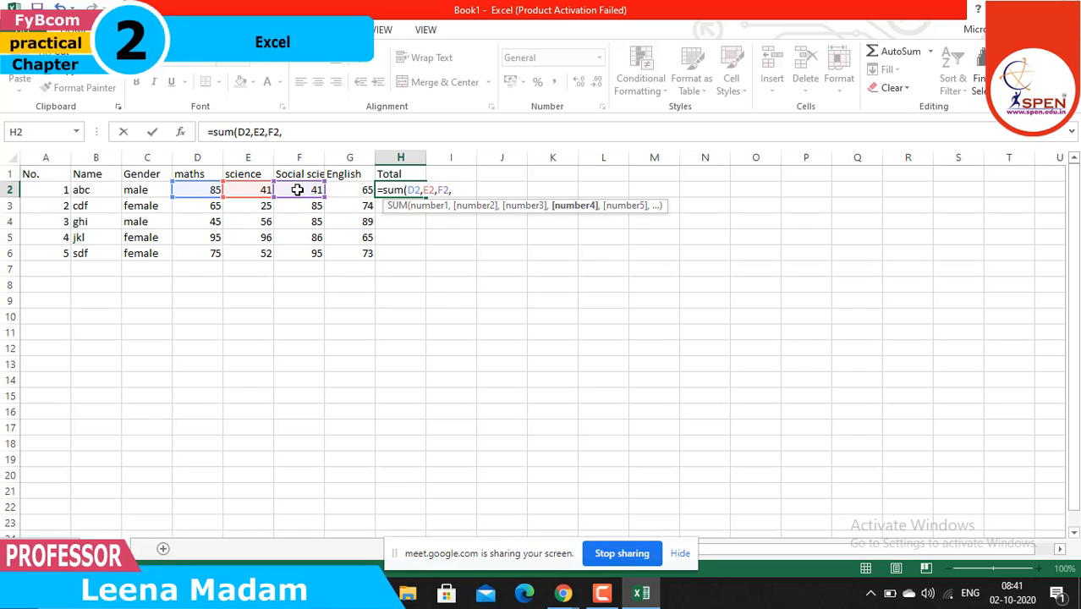
pyautogui.click(348, 191)
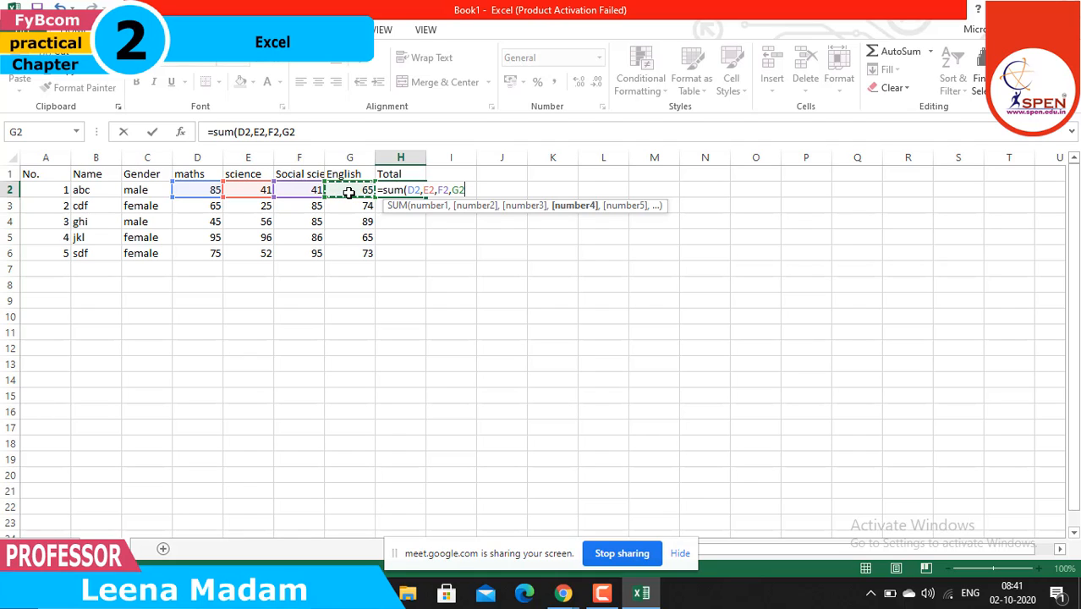
pyautogui.write(')')
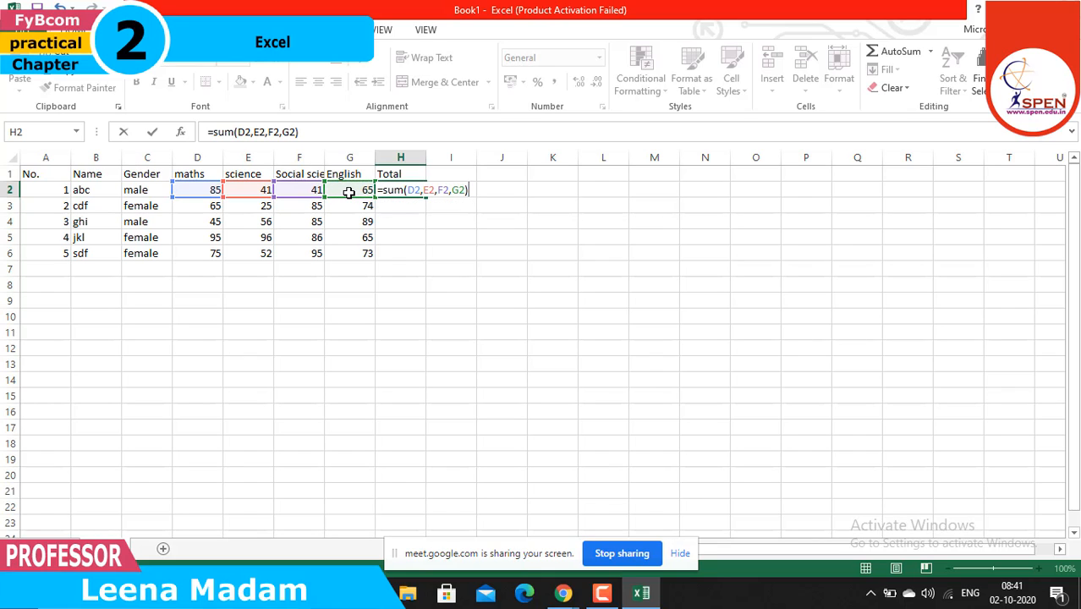
pyautogui.press('Return')
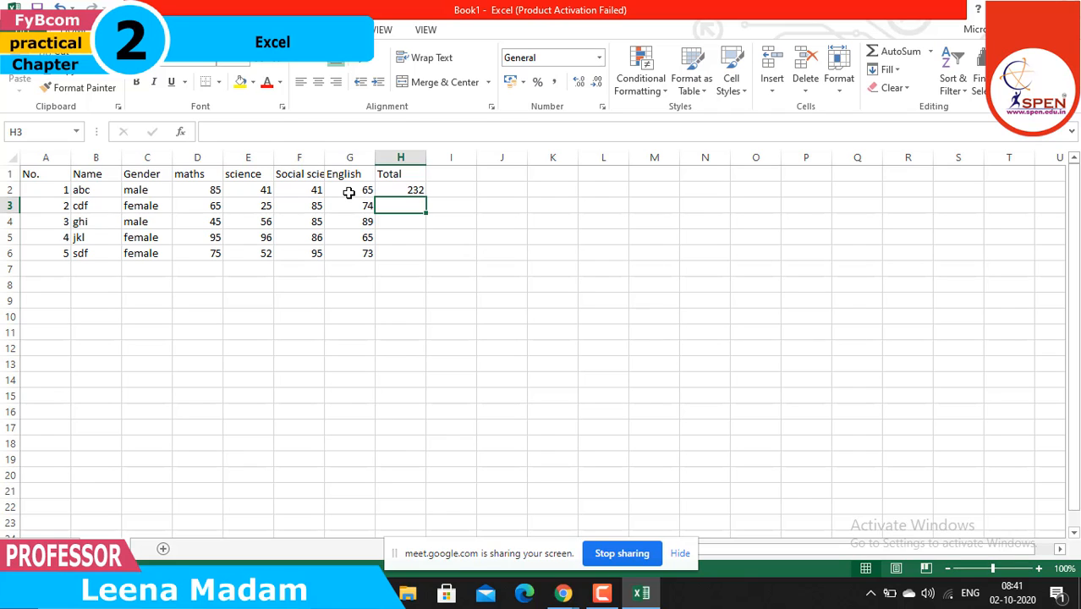
# Total the second student's marks in D3:G3 into H3 with the AutoSum Sum function
pyautogui.click(201, 207)
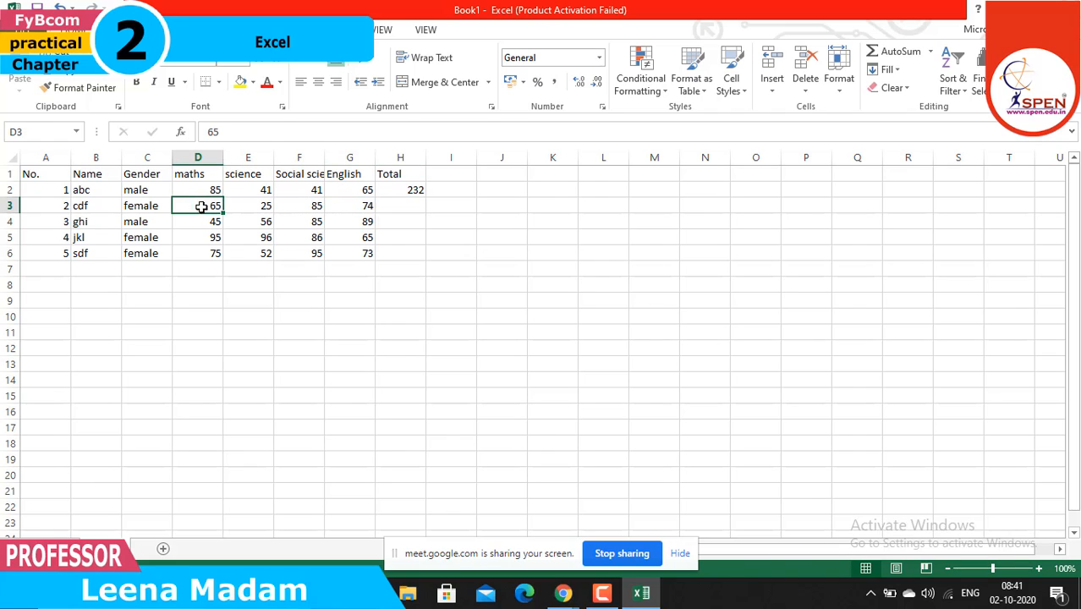
pyautogui.moveTo(201, 207); pyautogui.dragTo(350, 208)
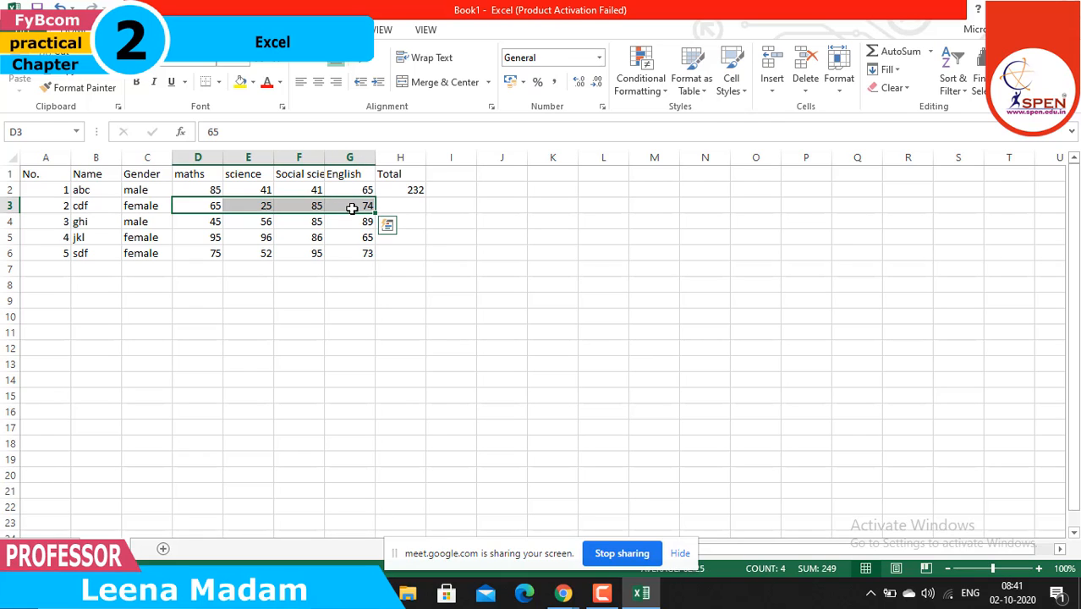
pyautogui.click(930, 52)
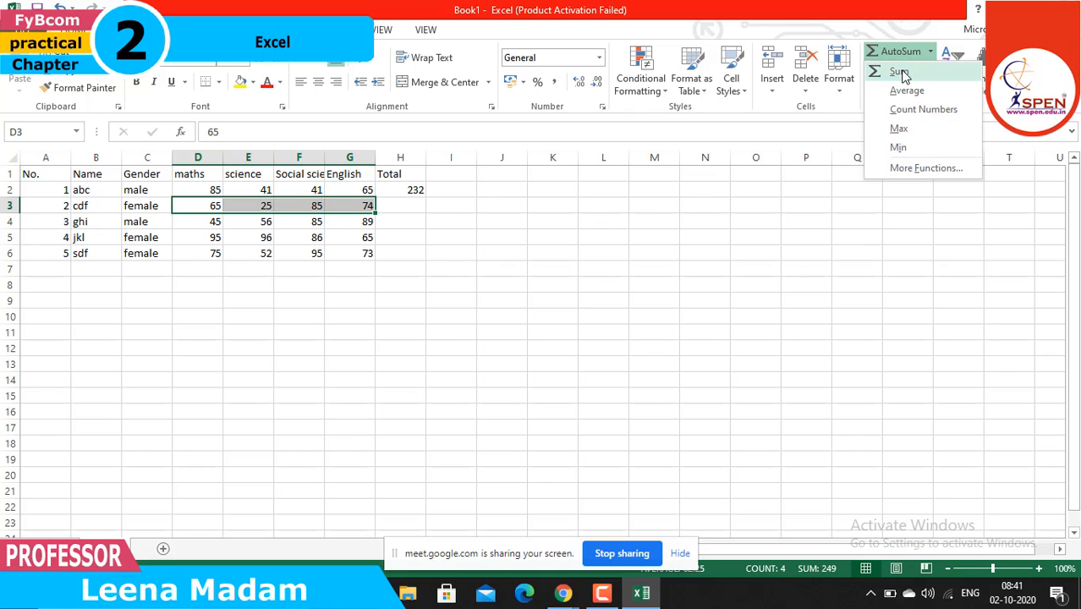
pyautogui.click(898, 71)
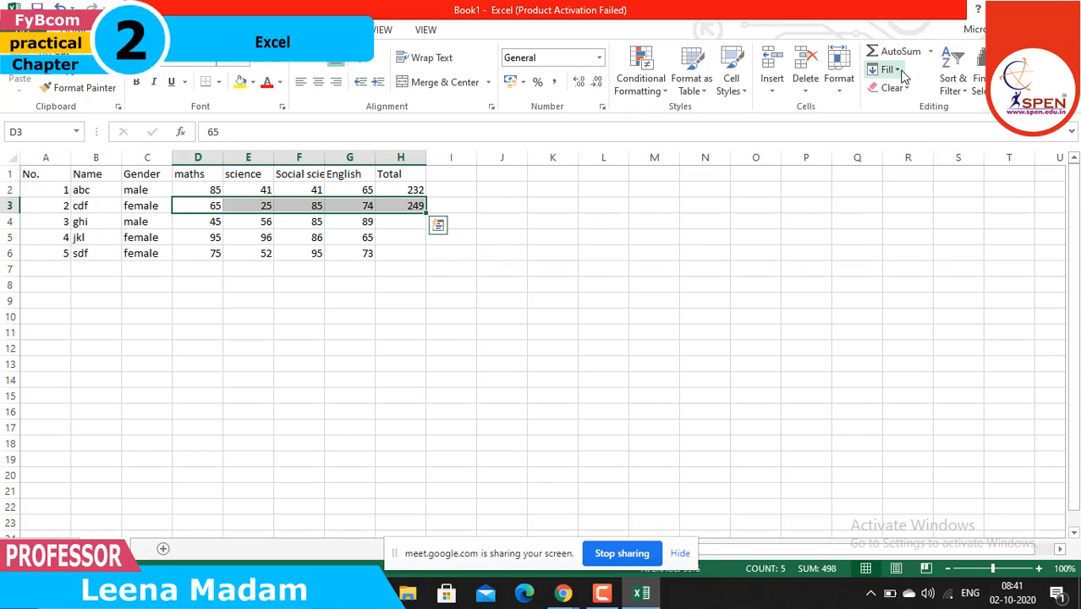
pyautogui.click(400, 209)
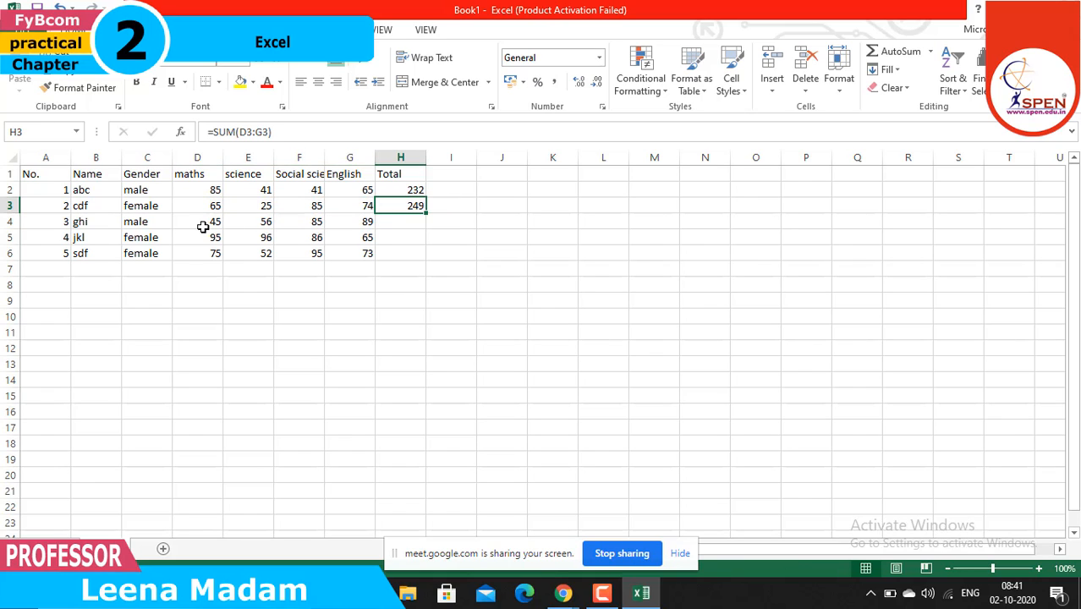
# Enter the formula =sum(D4,E4,F4,G4) in H4 to total the third student's marks
pyautogui.doubleClick(398, 221)
pyautogui.write('=sum(')
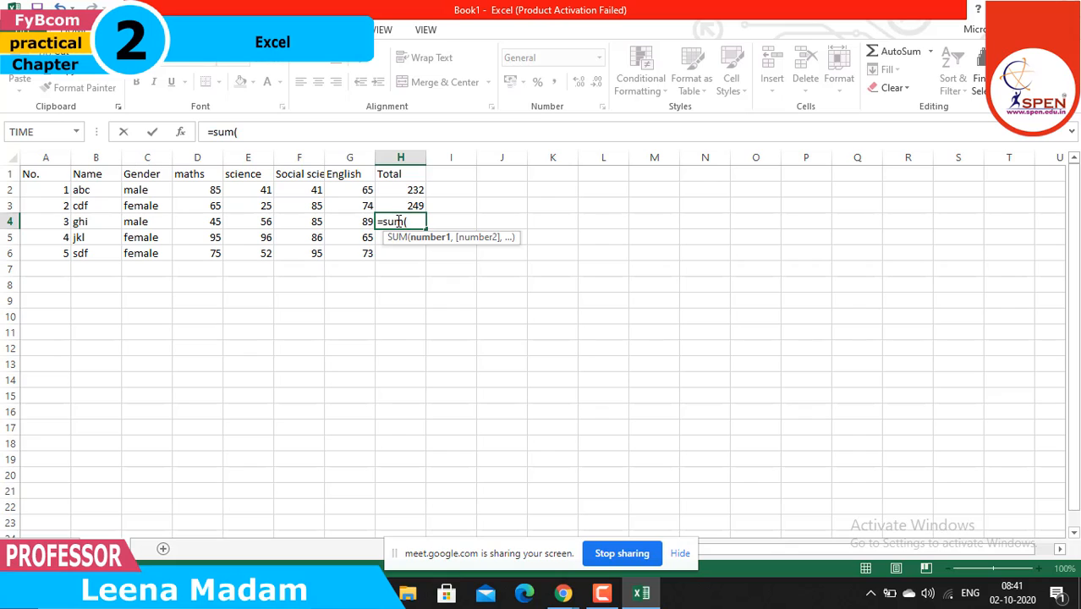
pyautogui.click(211, 222)
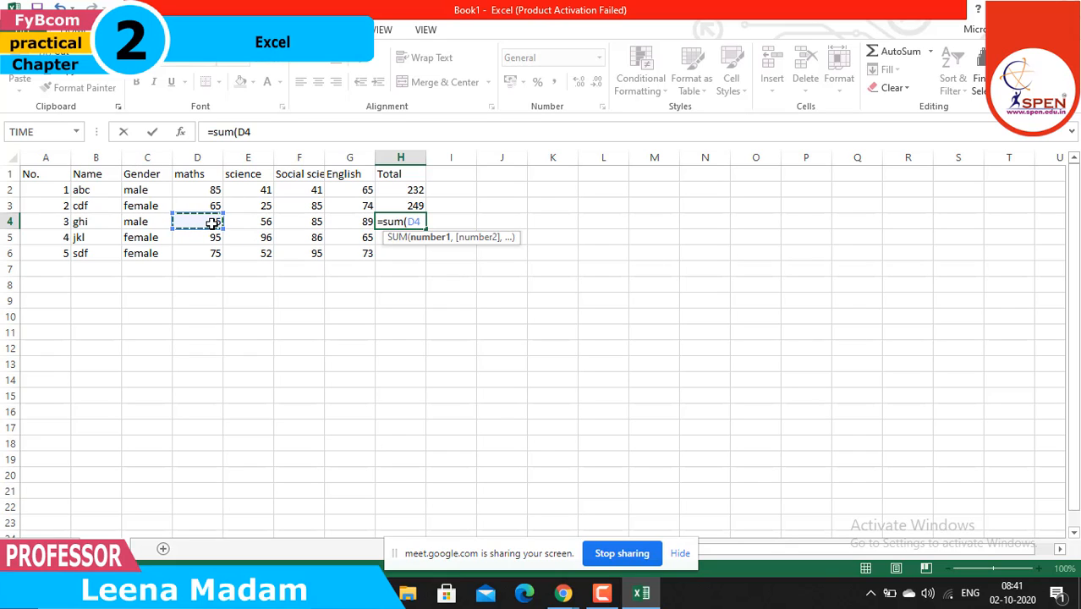
pyautogui.write(',')
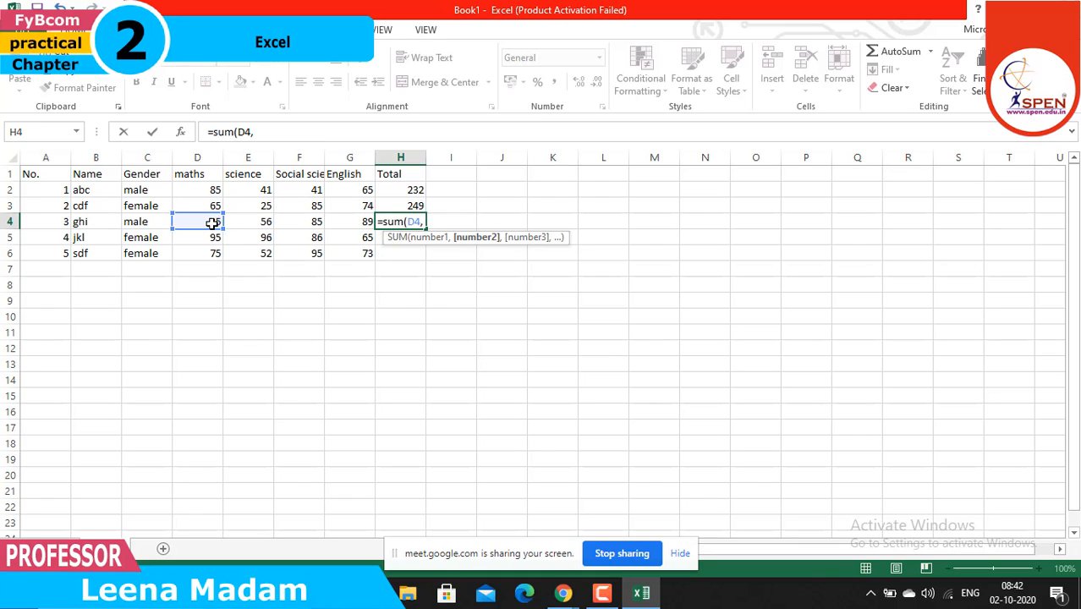
pyautogui.click(242, 222)
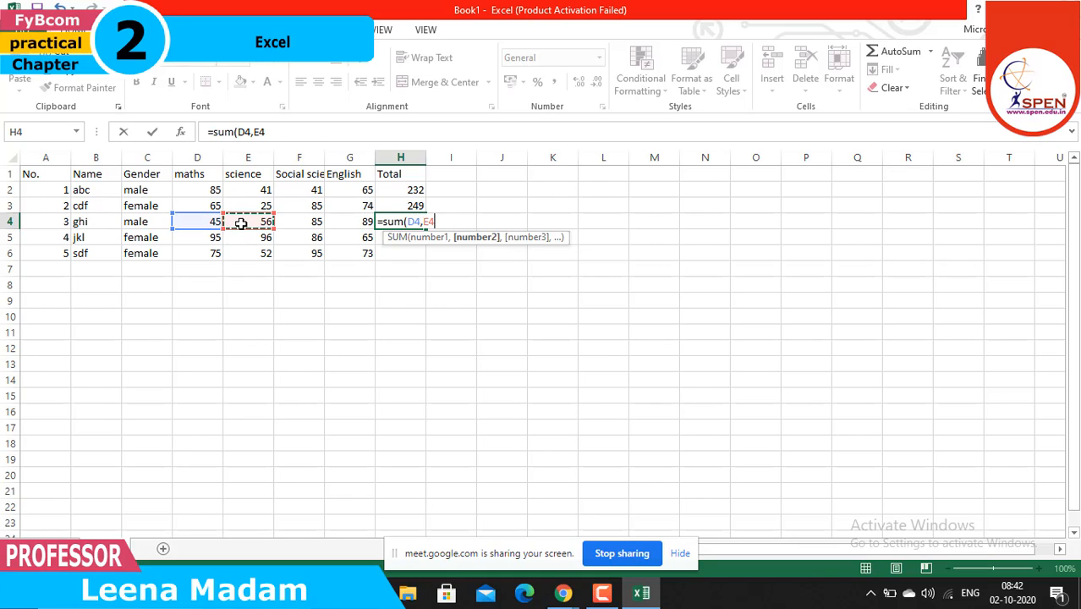
pyautogui.write(',')
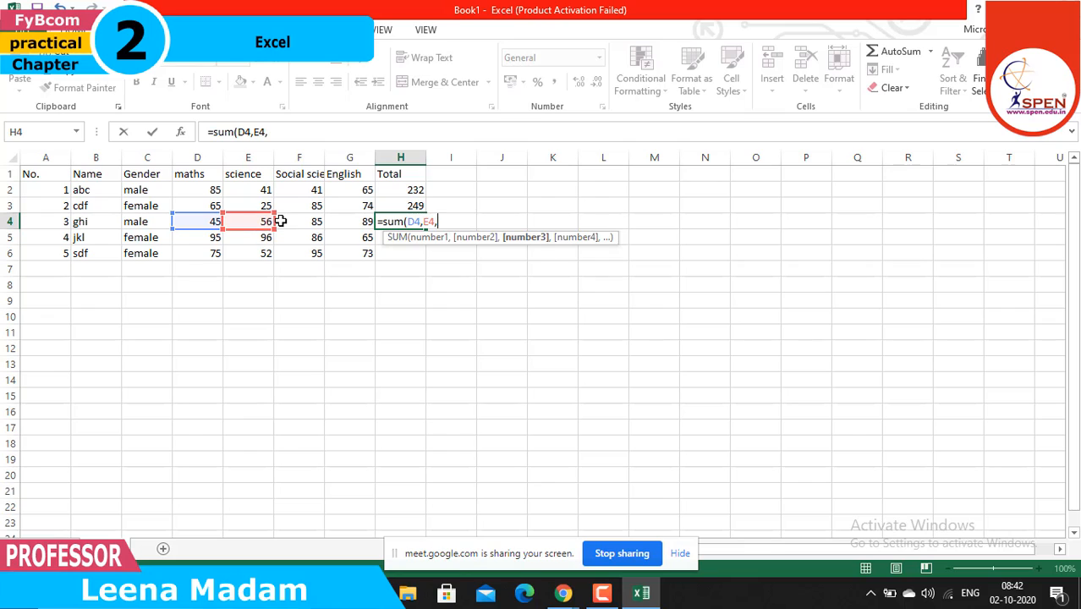
pyautogui.click(282, 221)
pyautogui.write(',')
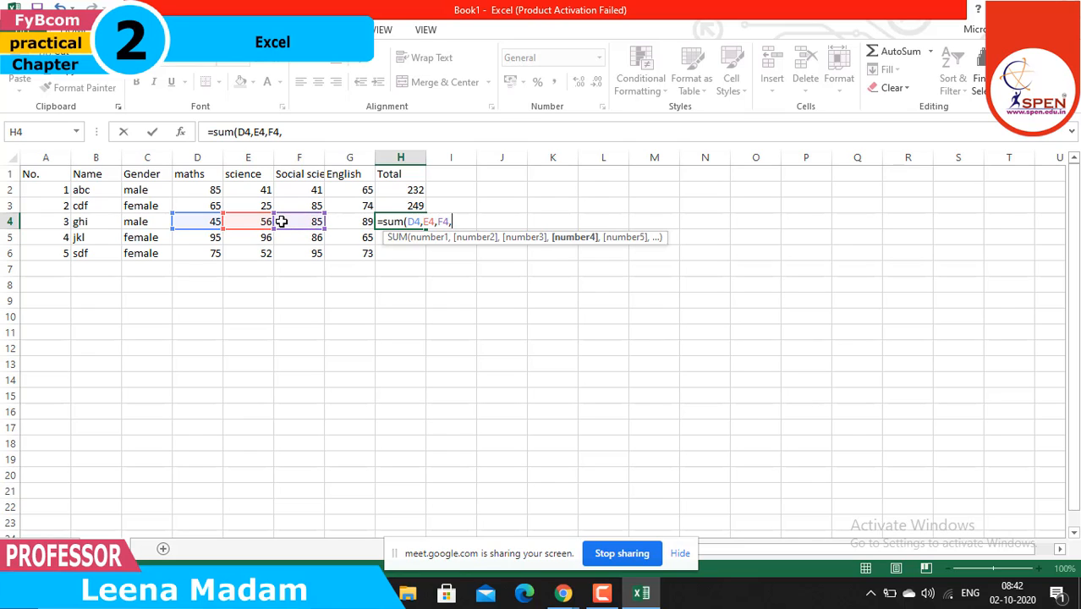
pyautogui.click(341, 225)
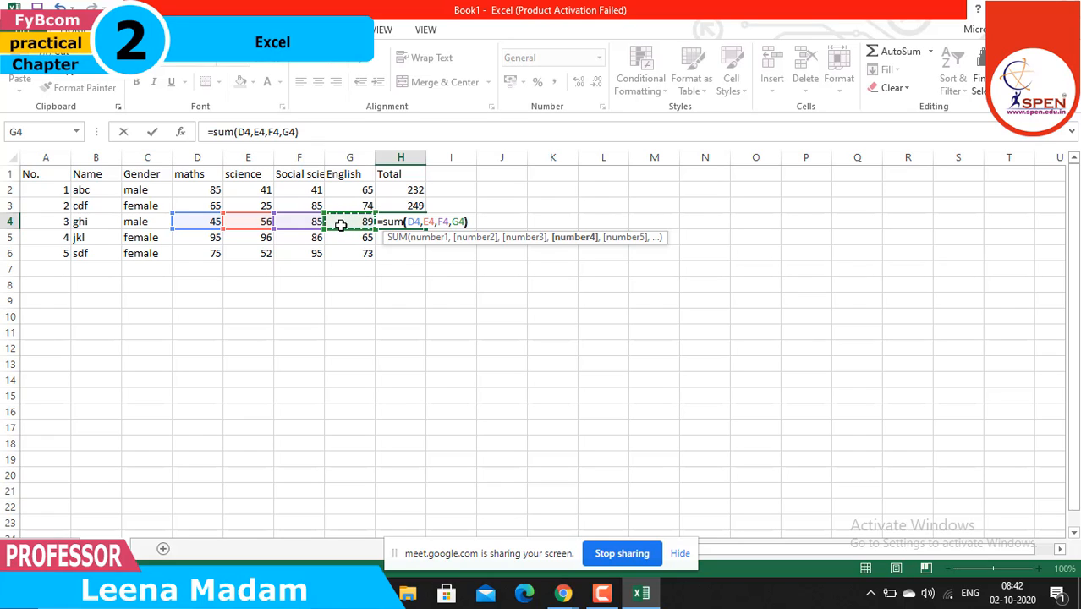
pyautogui.write(')')
pyautogui.press('Return')
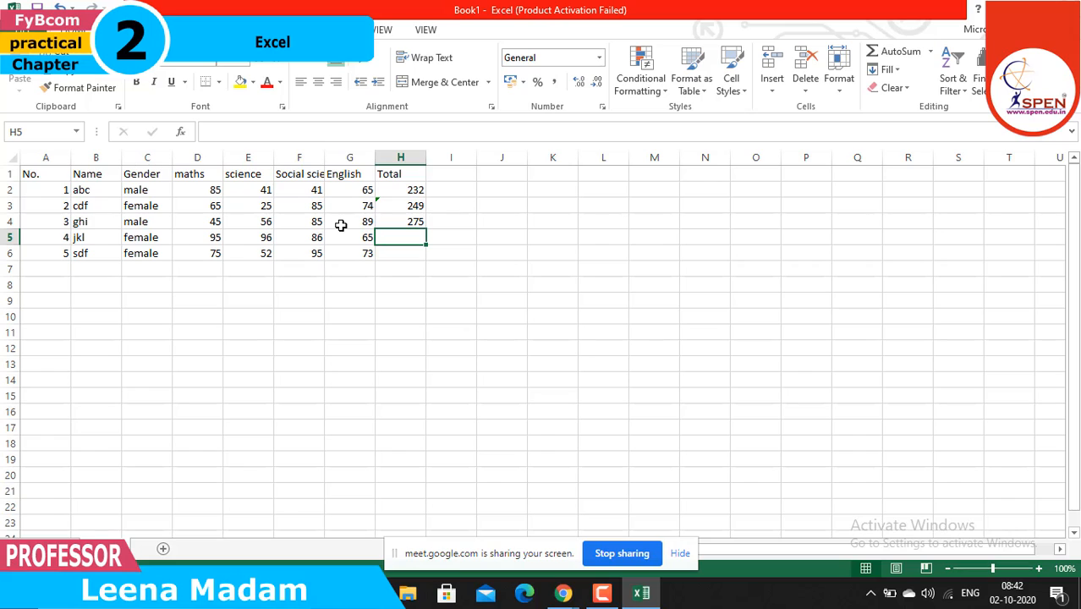
# Fill the total formula from H4 down to H6
pyautogui.click(419, 222)
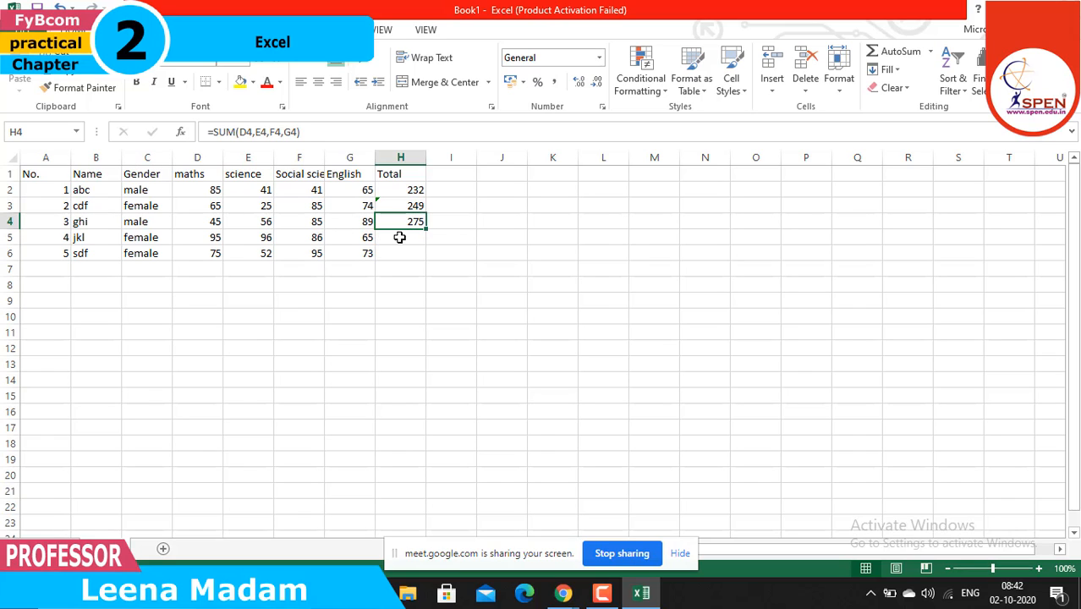
pyautogui.moveTo(425, 229); pyautogui.dragTo(425, 258)
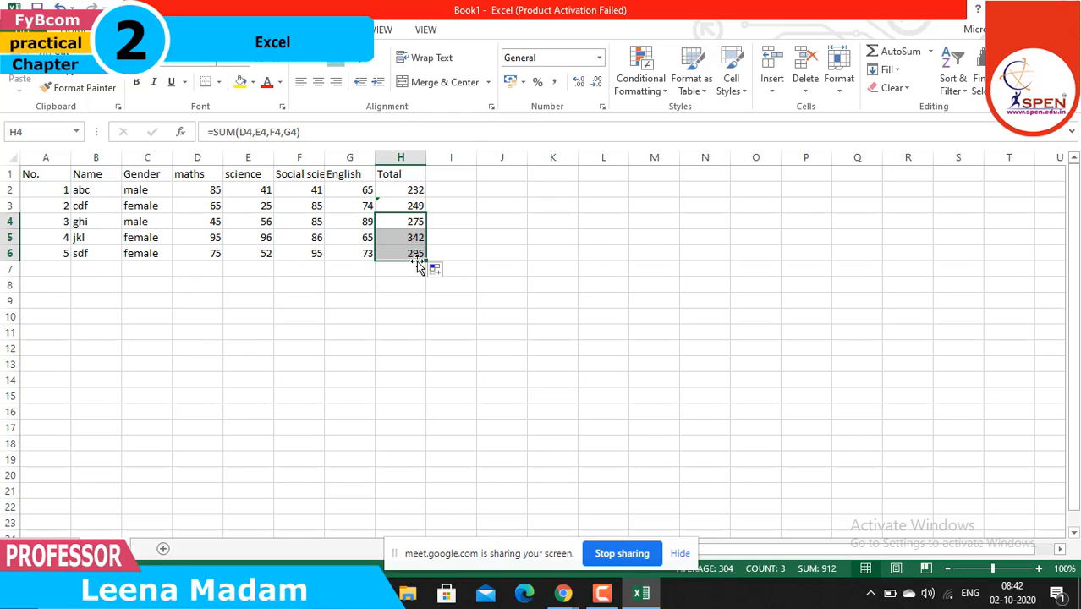
# Add the column heading "Marks" in I1
pyautogui.click(448, 179)
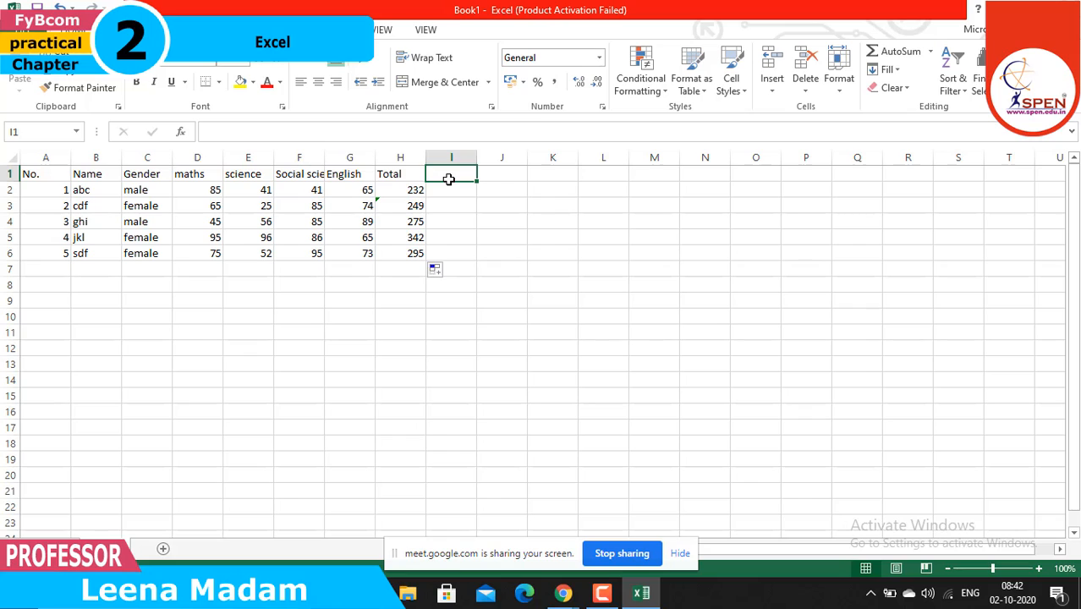
pyautogui.write('MAr')
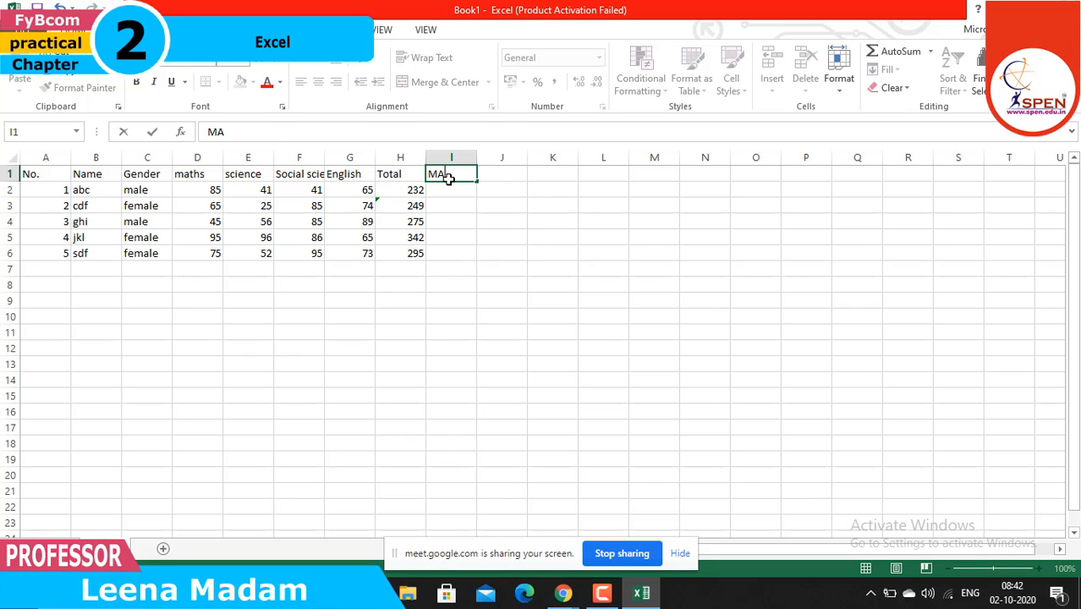
pyautogui.press('BackSpace')
pyautogui.press('BackSpace')
pyautogui.write('arks')
# Enter the formula =H2/4 in I2 to calculate the first student's percentage from the total
pyautogui.click(442, 190)
pyautogui.doubleClick(443, 190)
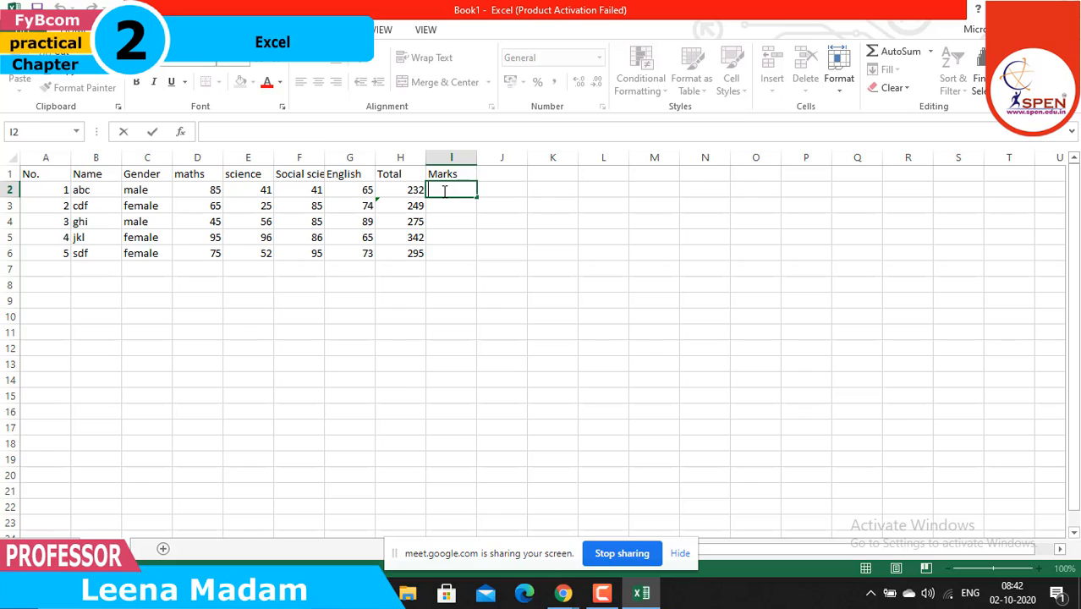
pyautogui.write('=')
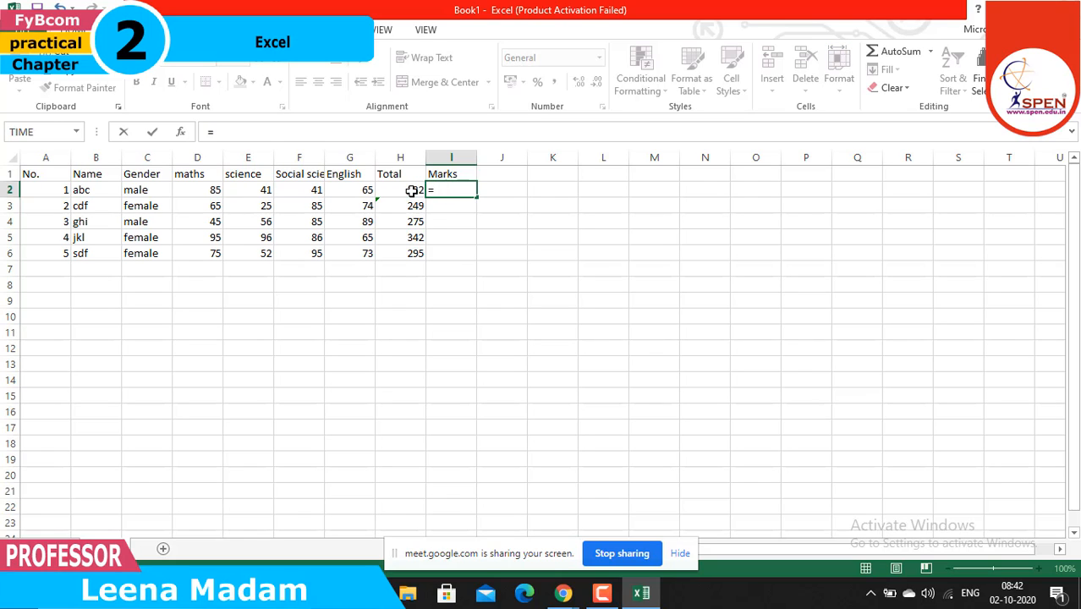
pyautogui.click(411, 190)
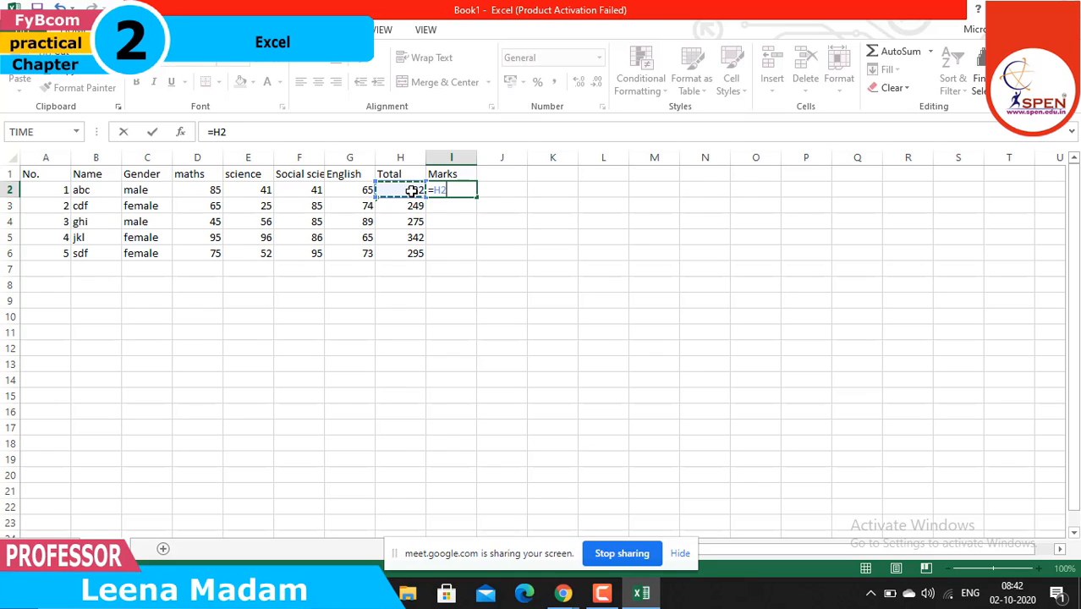
pyautogui.write('/')
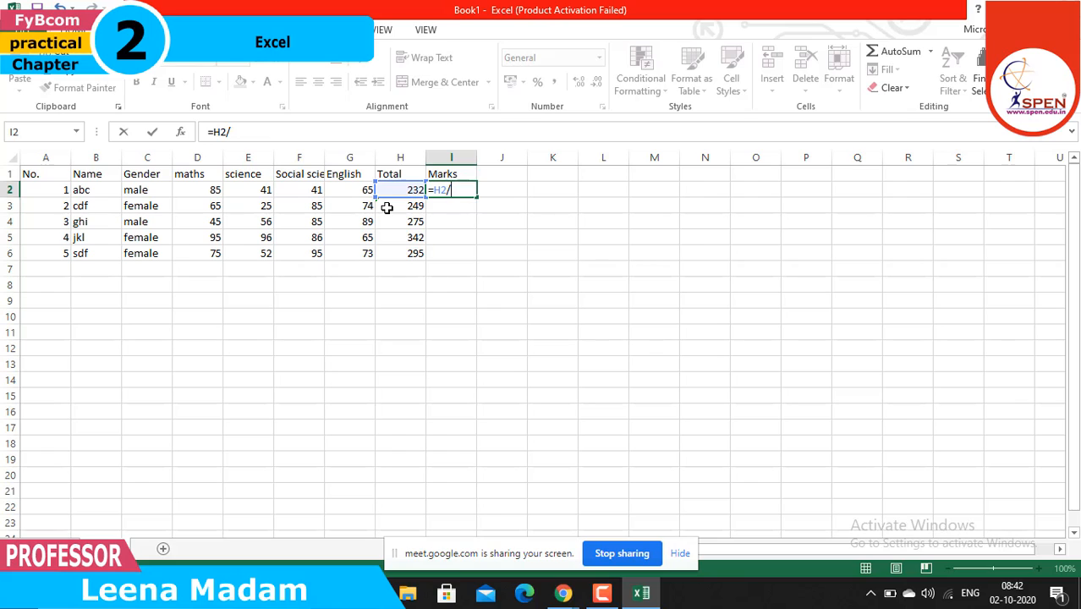
pyautogui.write('4')
pyautogui.press('Return')
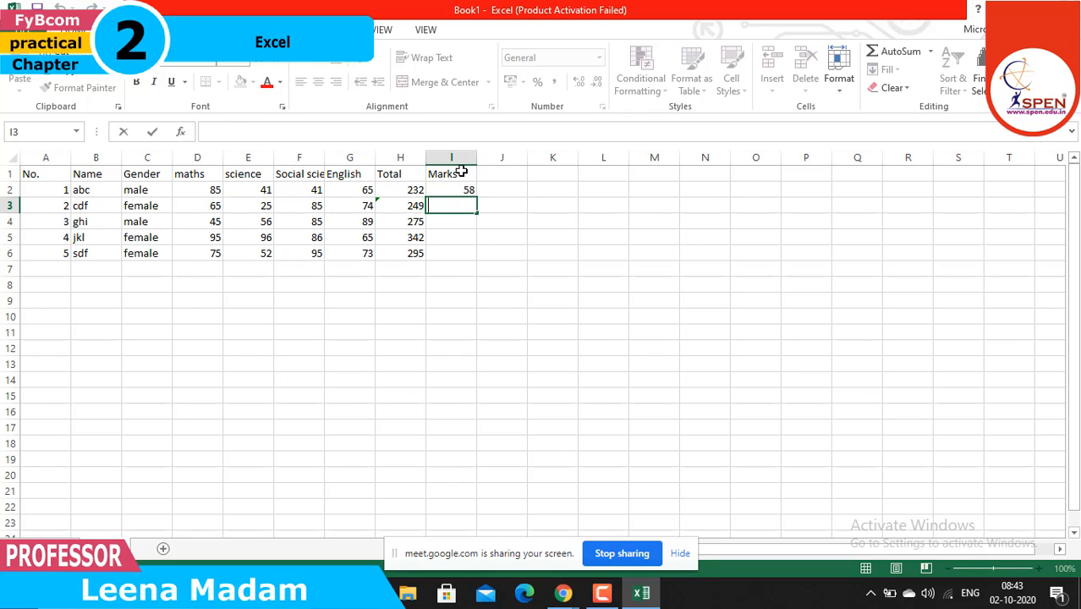
# Replace the column heading in I1 with "per"
pyautogui.doubleClick(460, 172)
pyautogui.moveTo(461, 172); pyautogui.dragTo(426, 173)
pyautogui.write('per')
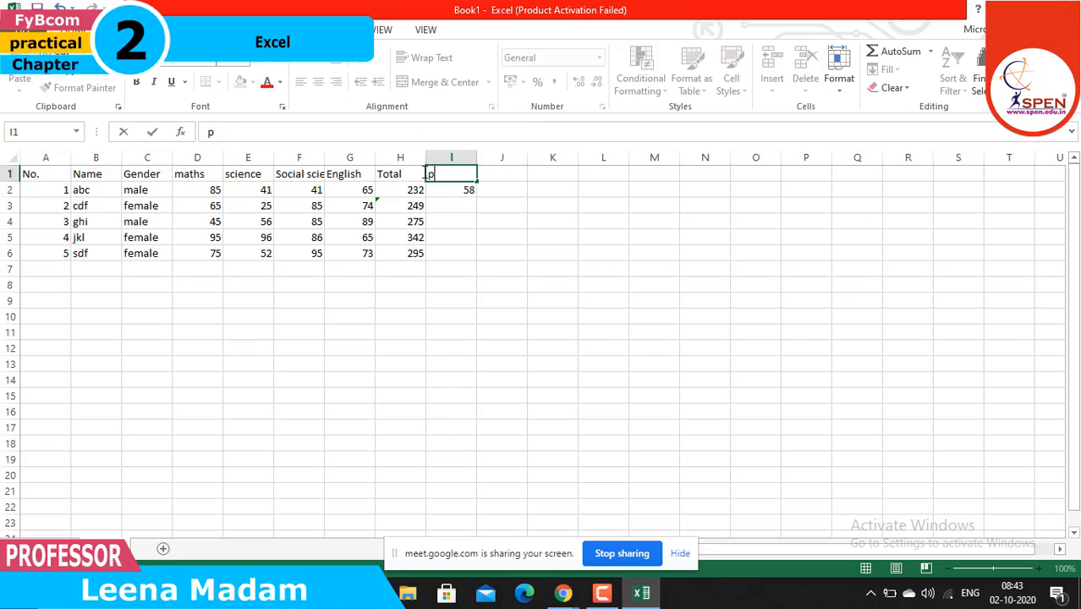
# Enter the formula =average(D3,E3,F3,G3) in I3 to calculate the second student's percentage
pyautogui.click(435, 207)
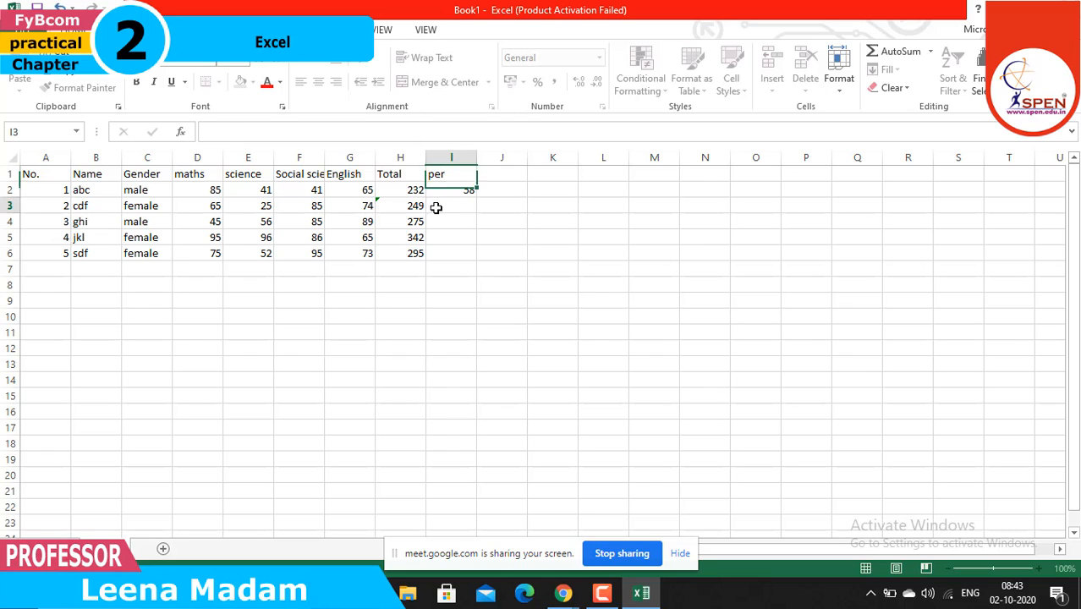
pyautogui.write('=')
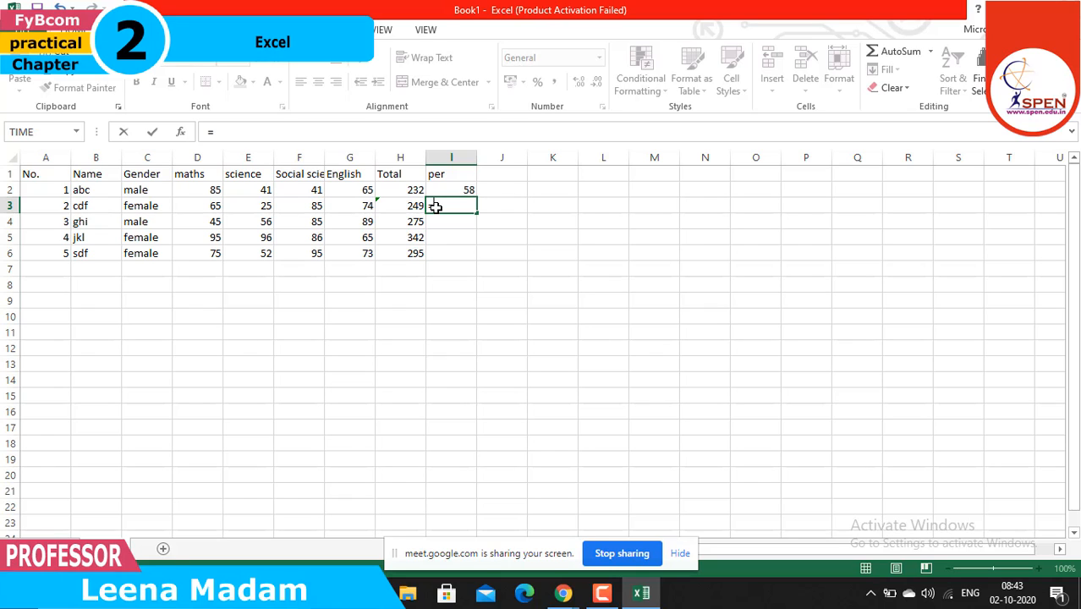
pyautogui.write('ave')
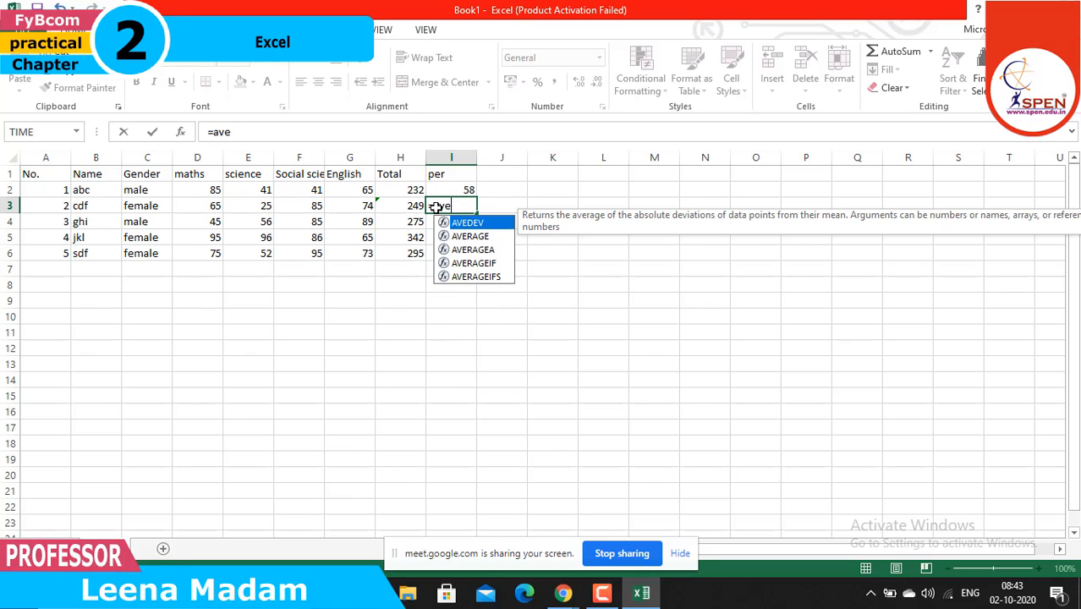
pyautogui.write('ra')
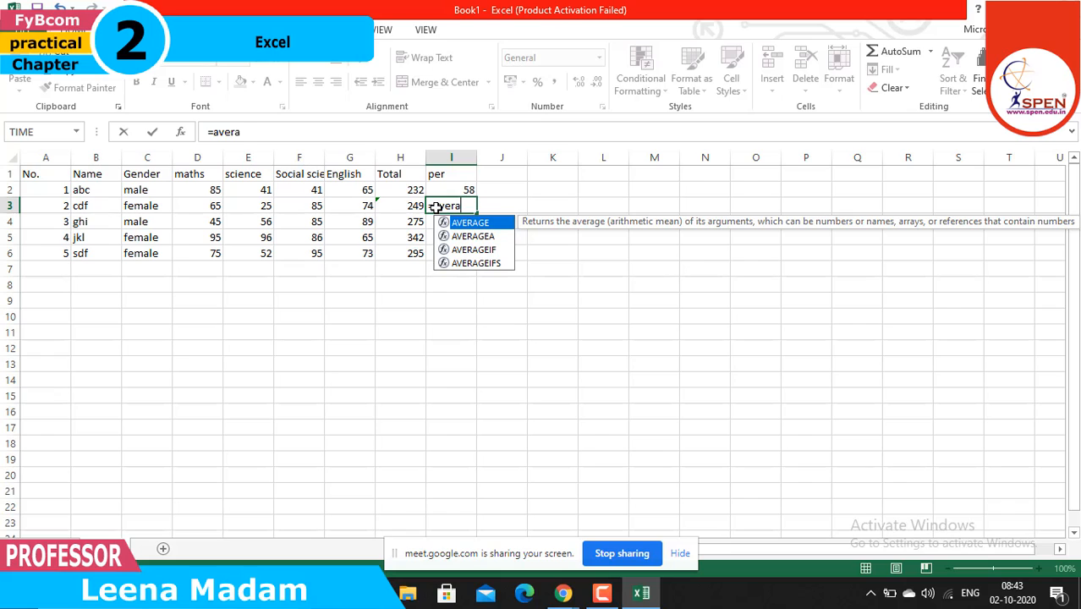
pyautogui.write('ge(')
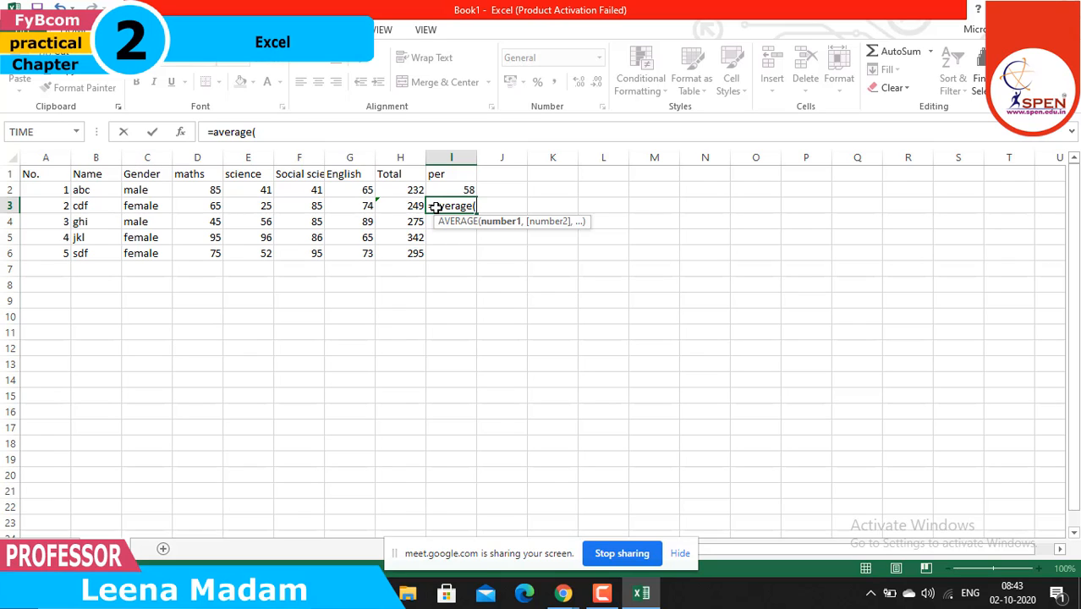
pyautogui.click(214, 206)
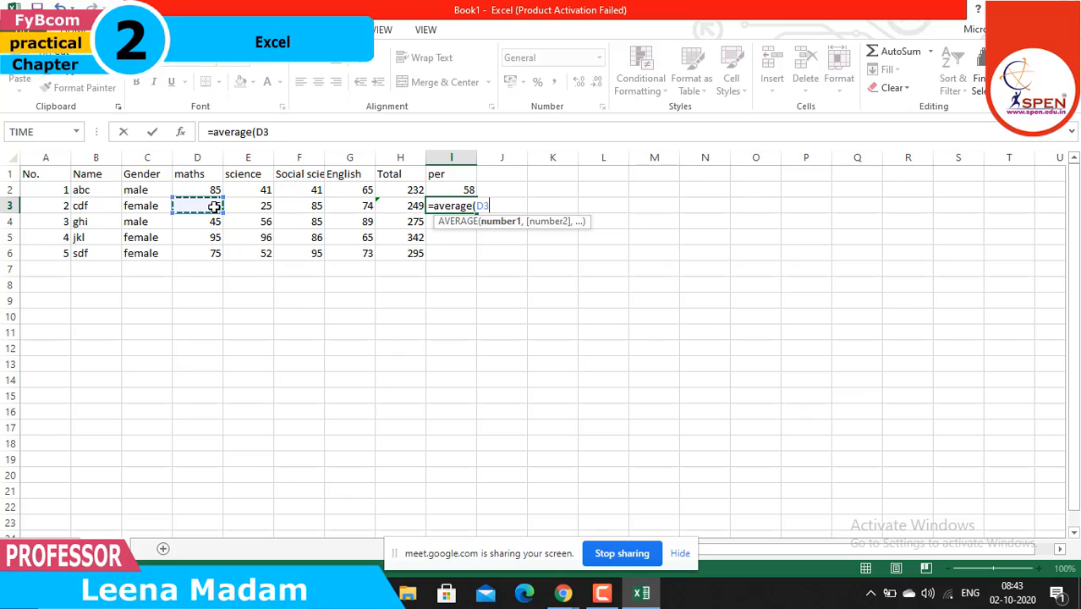
pyautogui.write(',')
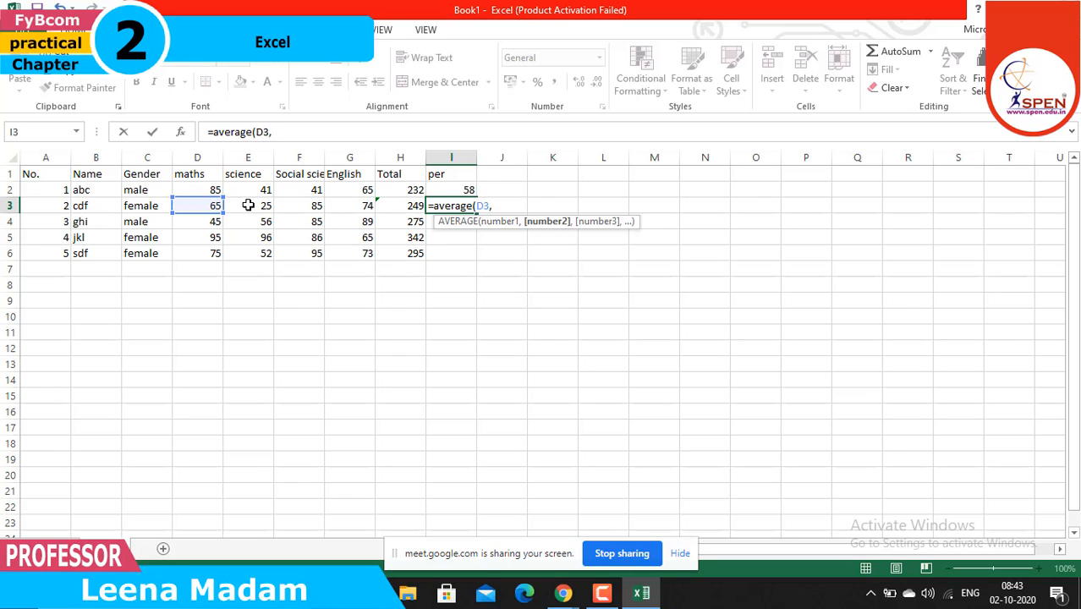
pyautogui.click(248, 206)
pyautogui.write(',')
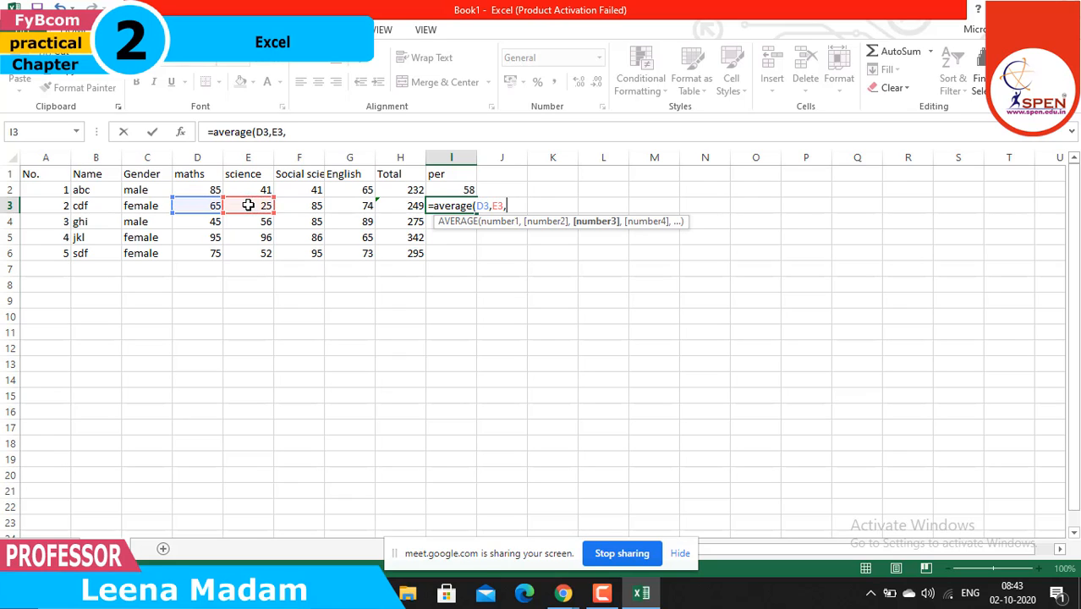
pyautogui.click(297, 208)
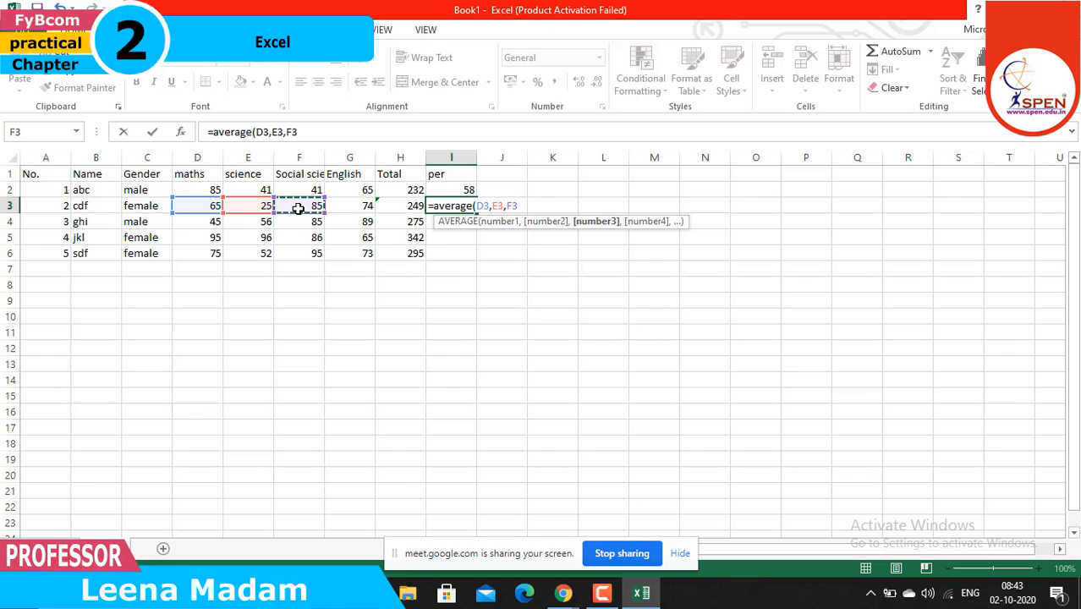
pyautogui.write(',')
pyautogui.click(341, 209)
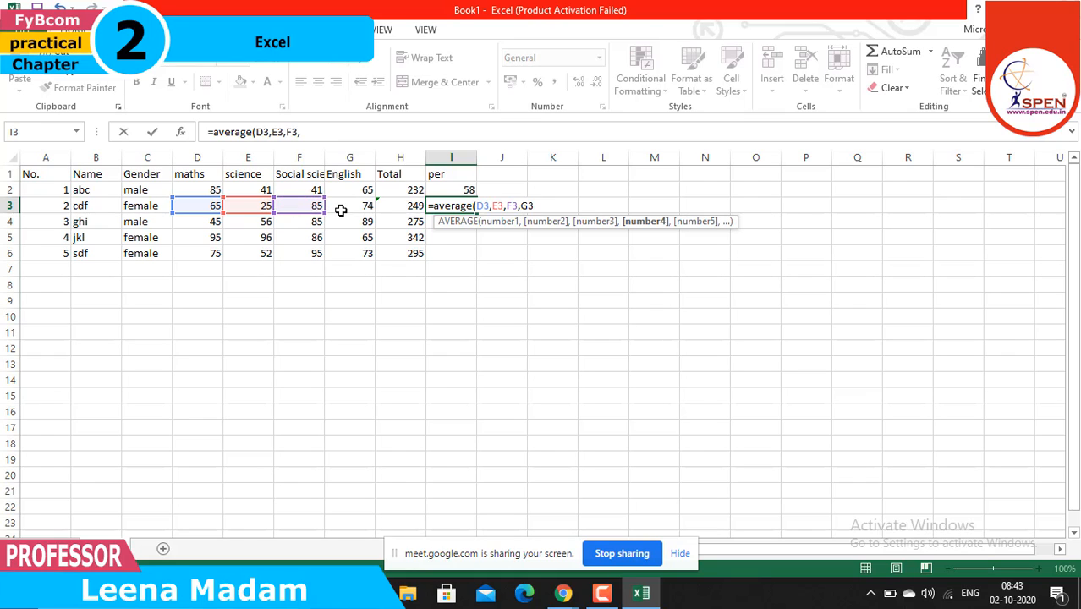
pyautogui.write(')')
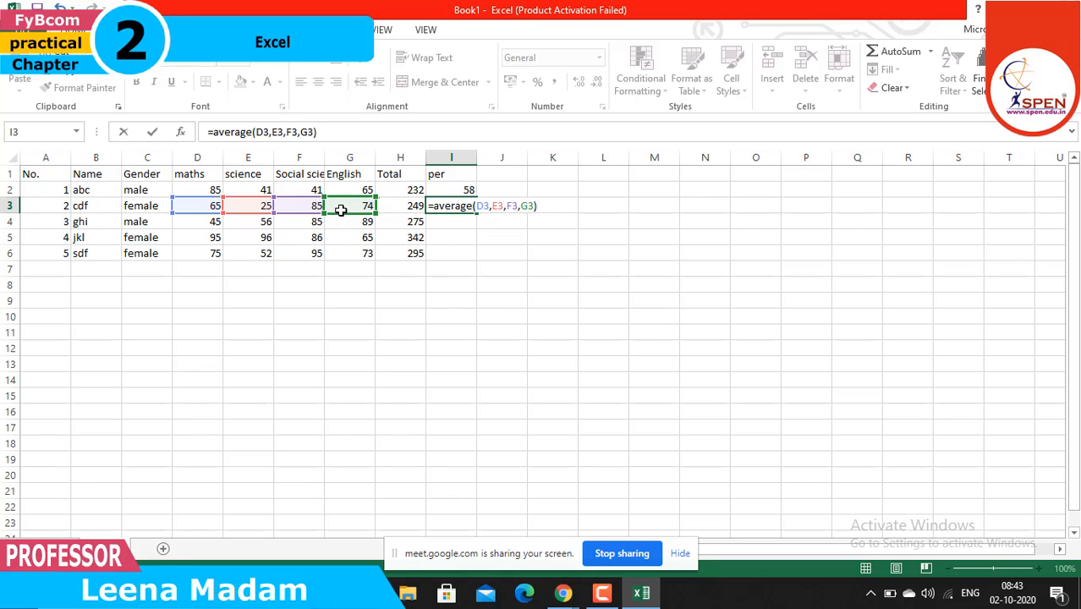
pyautogui.press('Return')
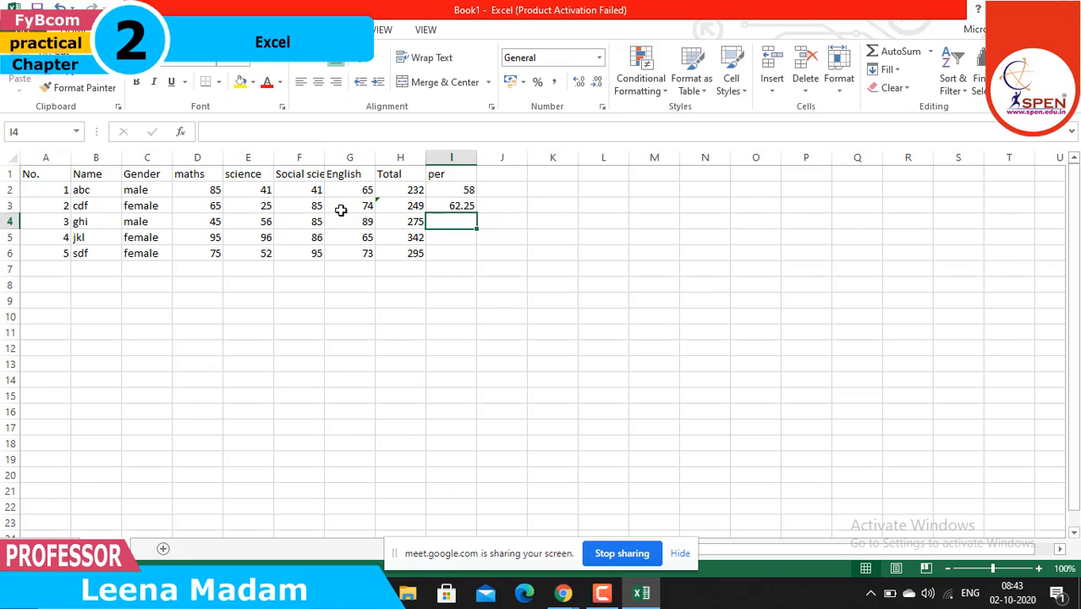
# Fill the average formula from I3 down to I6
pyautogui.click(456, 205)
pyautogui.moveTo(476, 214); pyautogui.dragTo(476, 258)
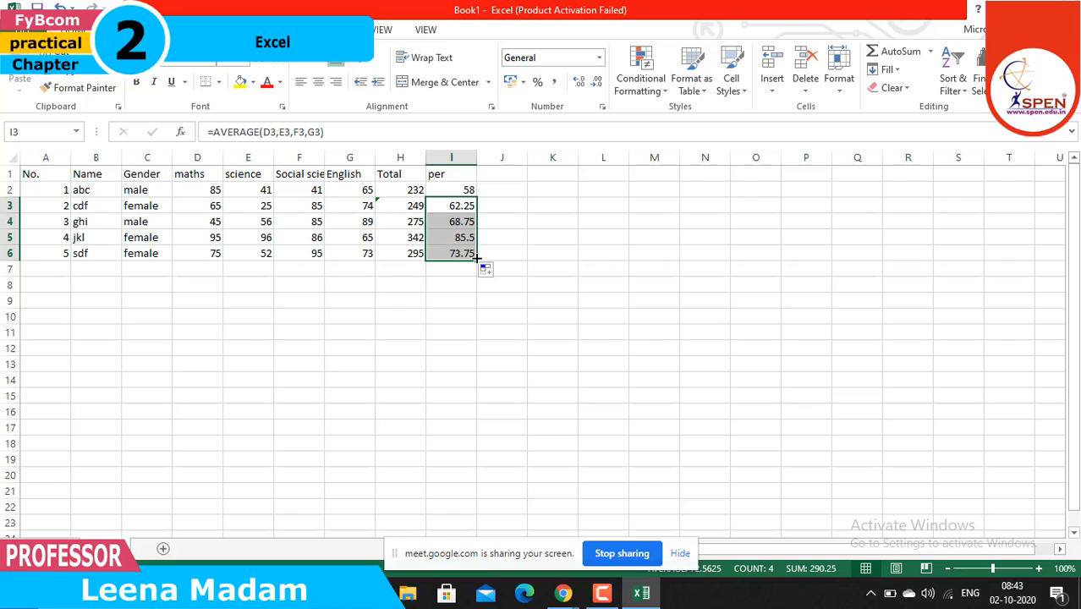
# Add the column heading "grade" in J1
pyautogui.click(497, 179)
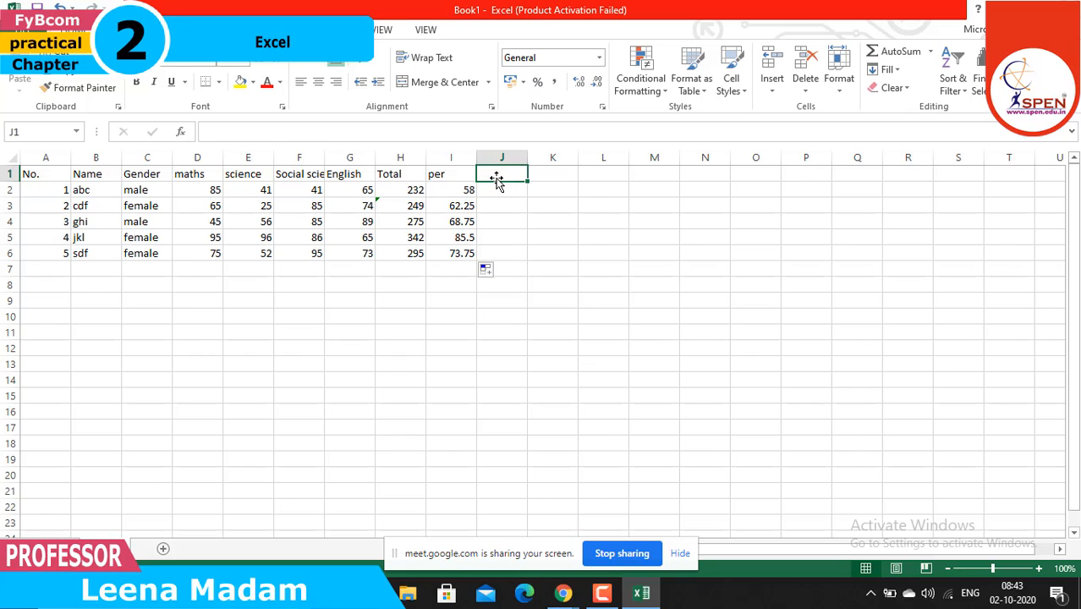
pyautogui.doubleClick(497, 174)
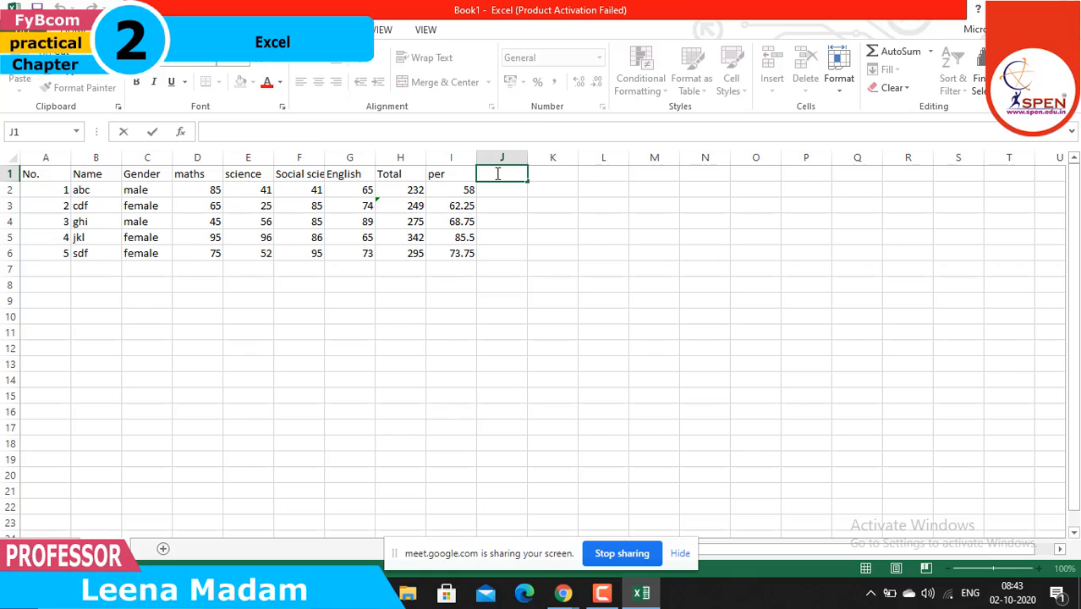
pyautogui.write('grade')
# Begin the grade formula in J2 with =if(I2>=90,"A", so that percentages of 90 or more return grade A
pyautogui.click(496, 190)
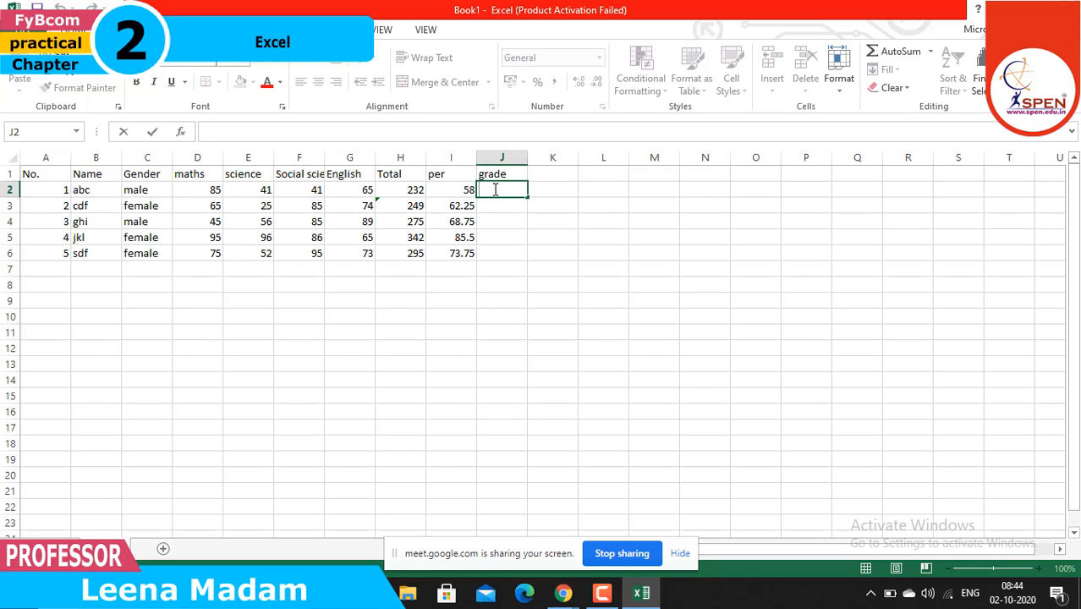
pyautogui.write('=')
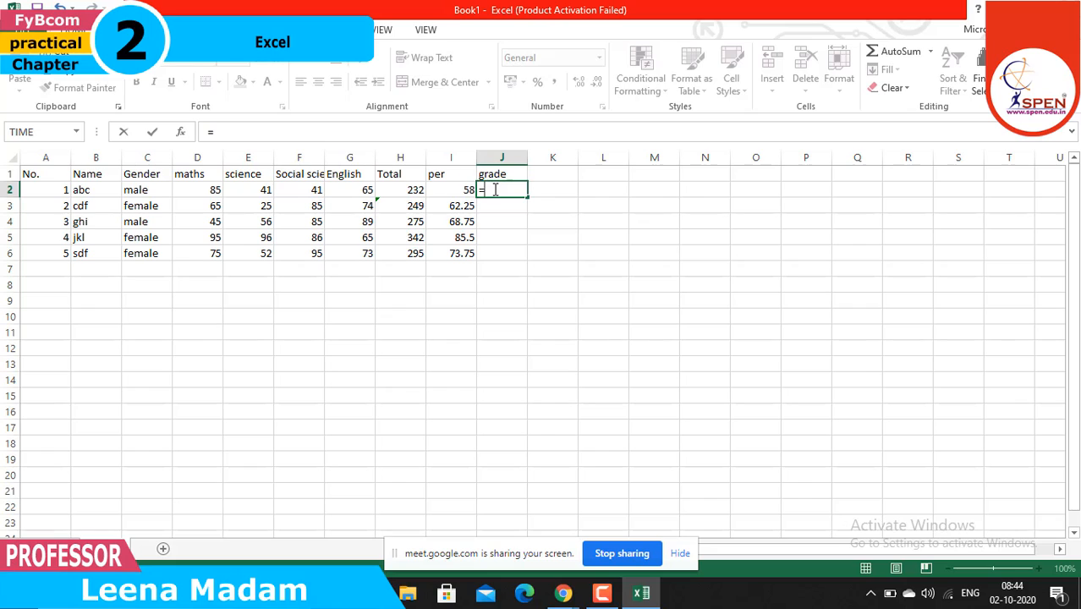
pyautogui.write('if')
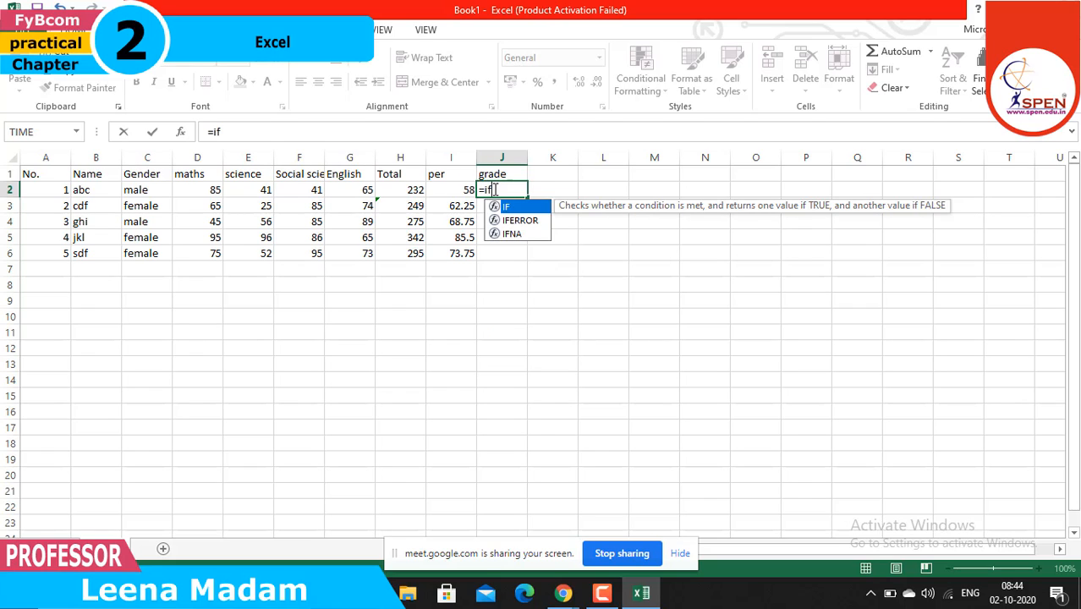
pyautogui.write('(')
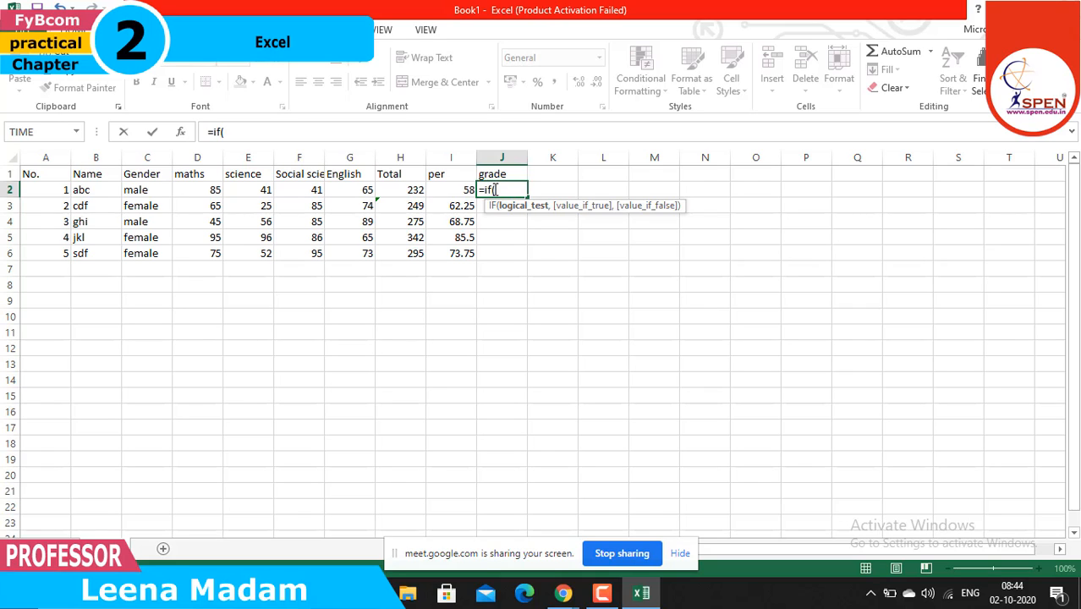
pyautogui.click(448, 189)
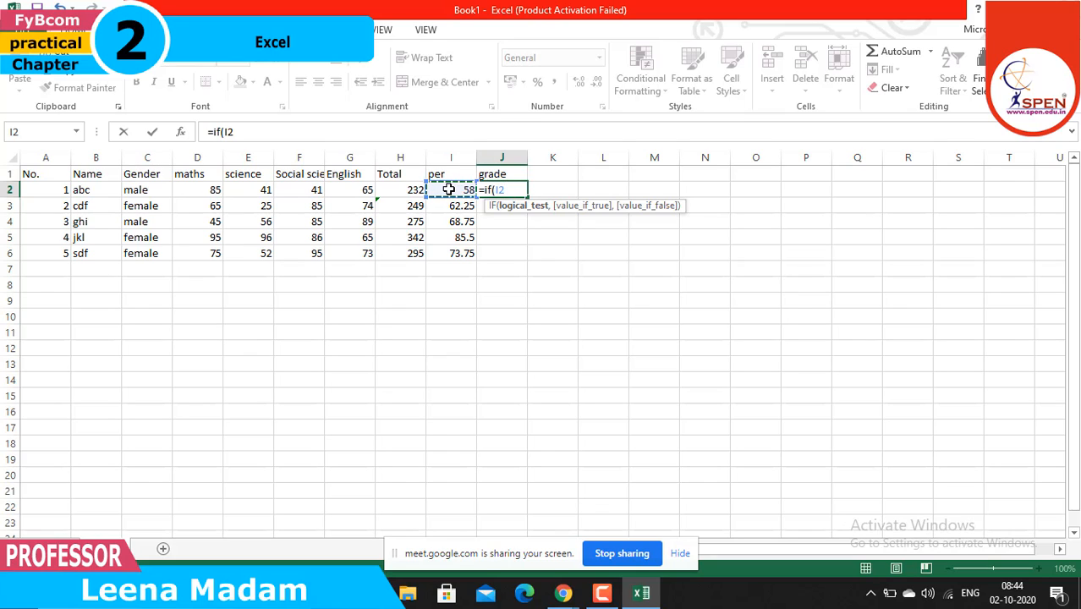
pyautogui.write('>=')
pyautogui.write('90,')
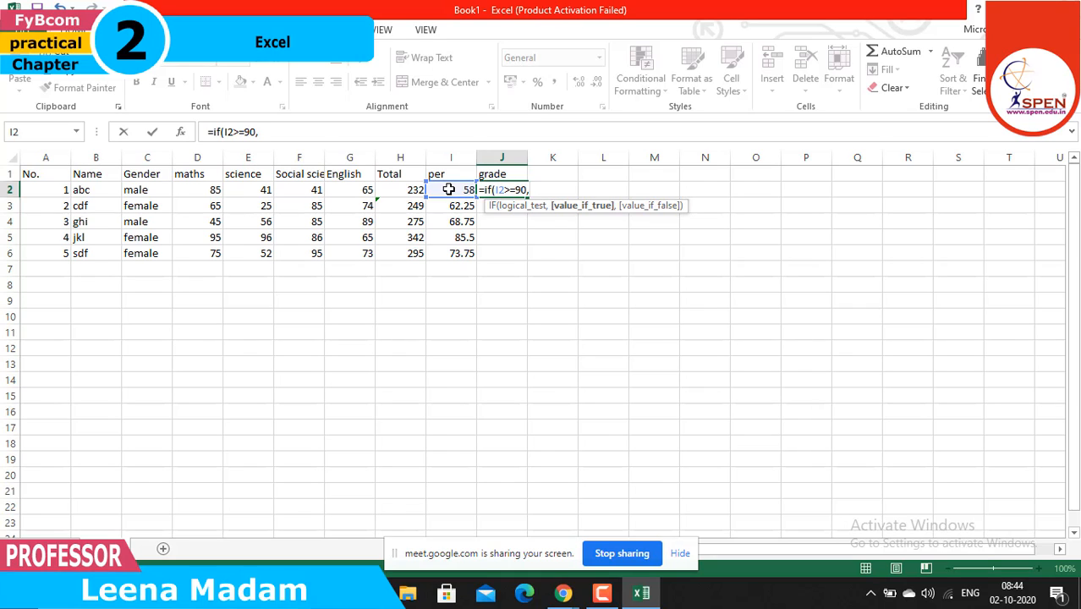
pyautogui.write('"A"')
pyautogui.write(',')
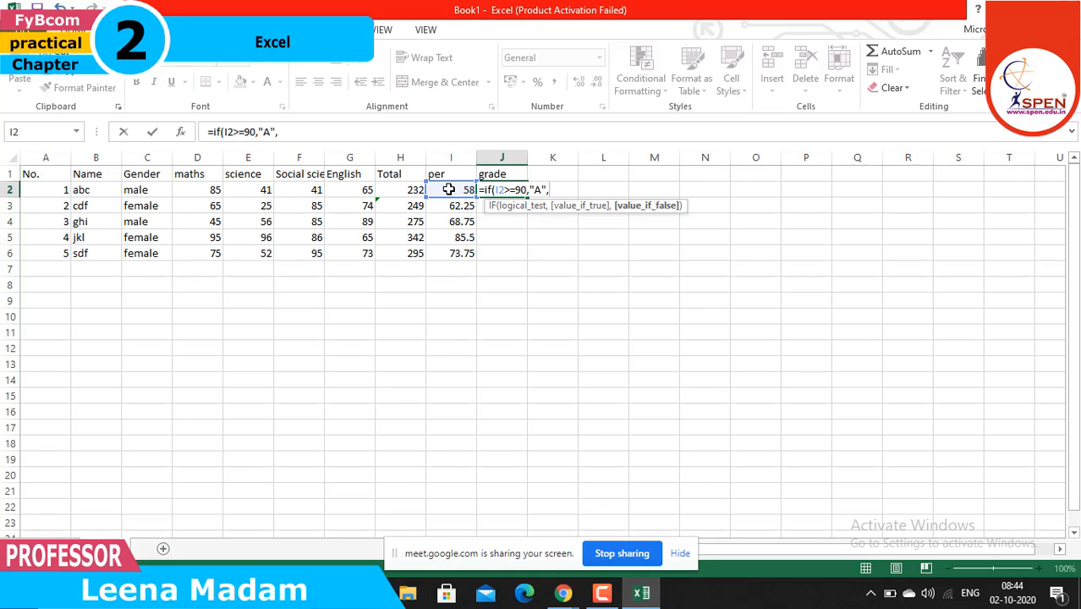
# Nest a second condition, if(I2>=80,"B", in the J2 grade formula as the false value
pyautogui.write('if')
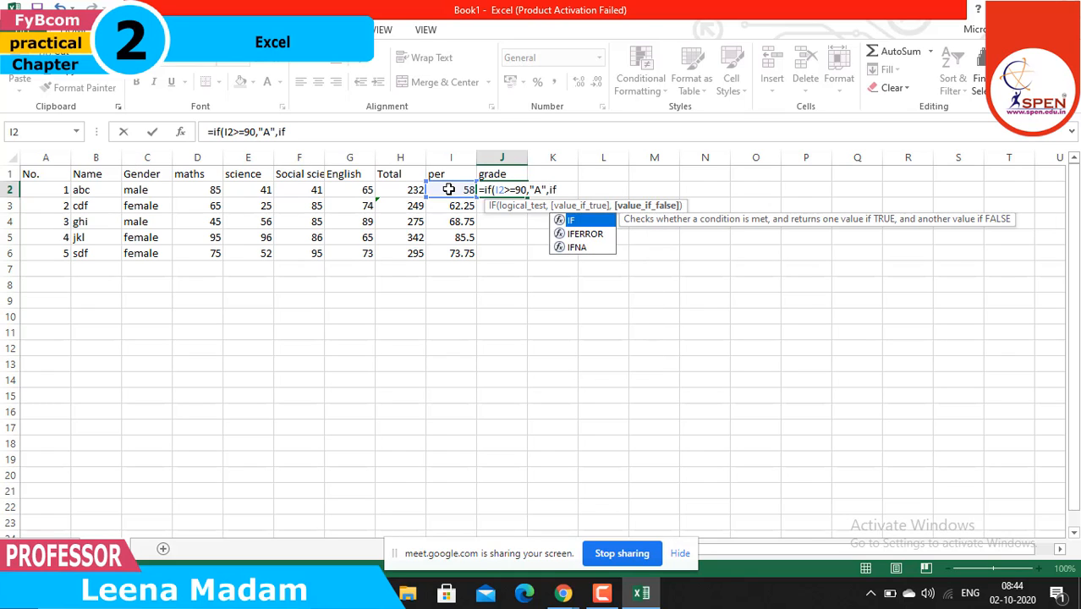
pyautogui.write('(')
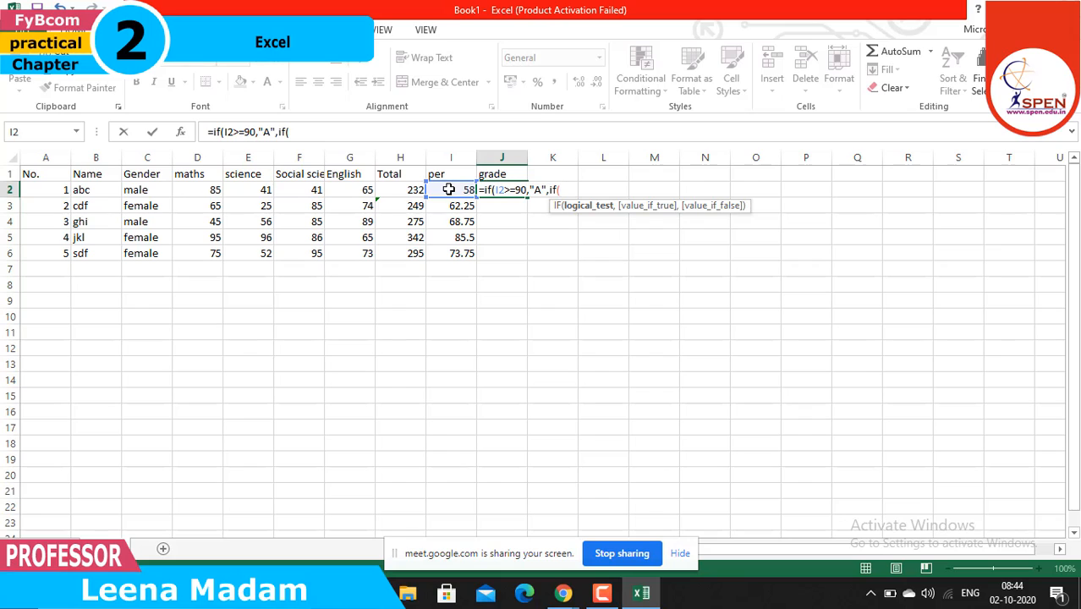
pyautogui.click(448, 190)
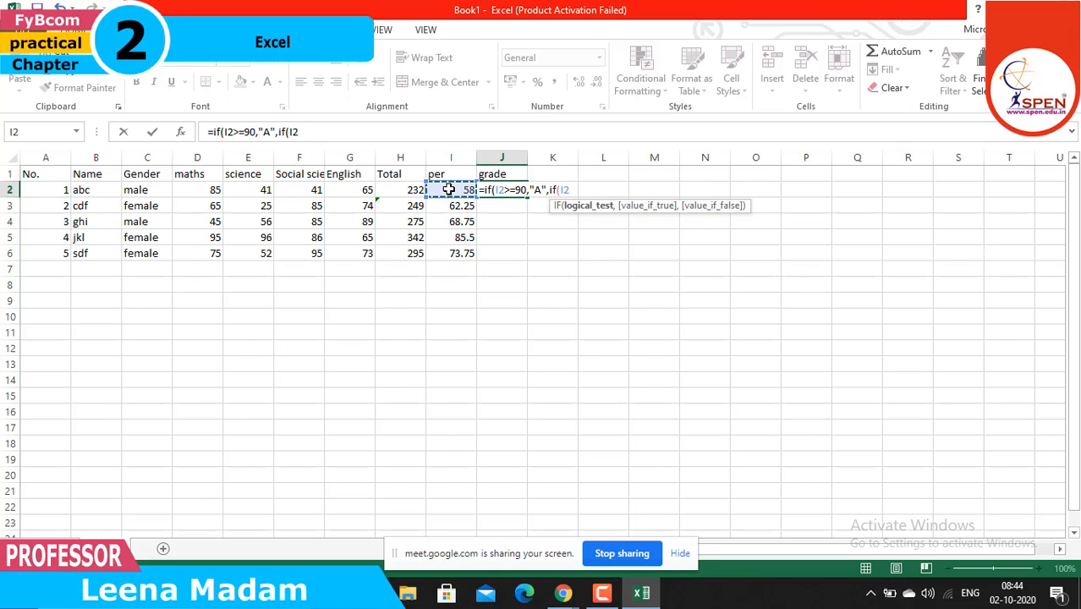
pyautogui.write('>=80,"')
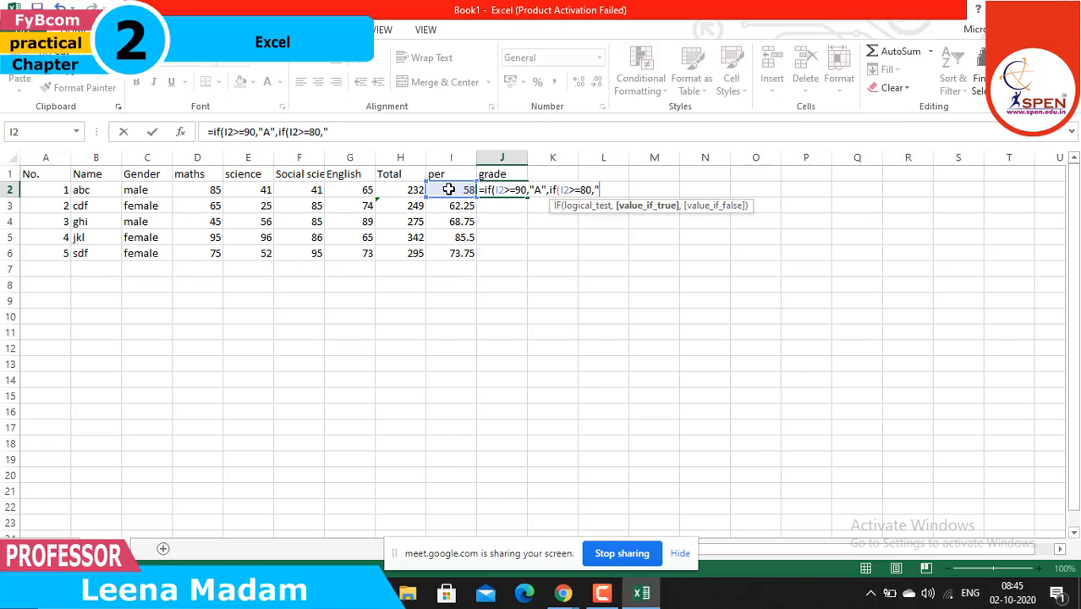
pyautogui.write('B"')
# Nest a third condition, if(I2>=70,"C", in the J2 grade formula as the false value of the grade B test
pyautogui.write(',if')
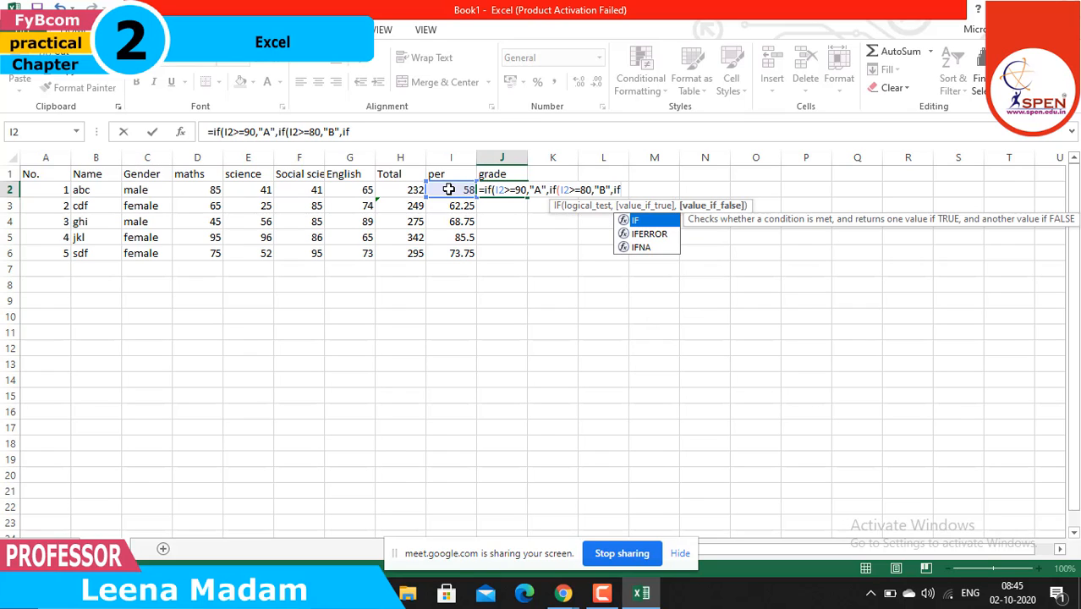
pyautogui.write('(')
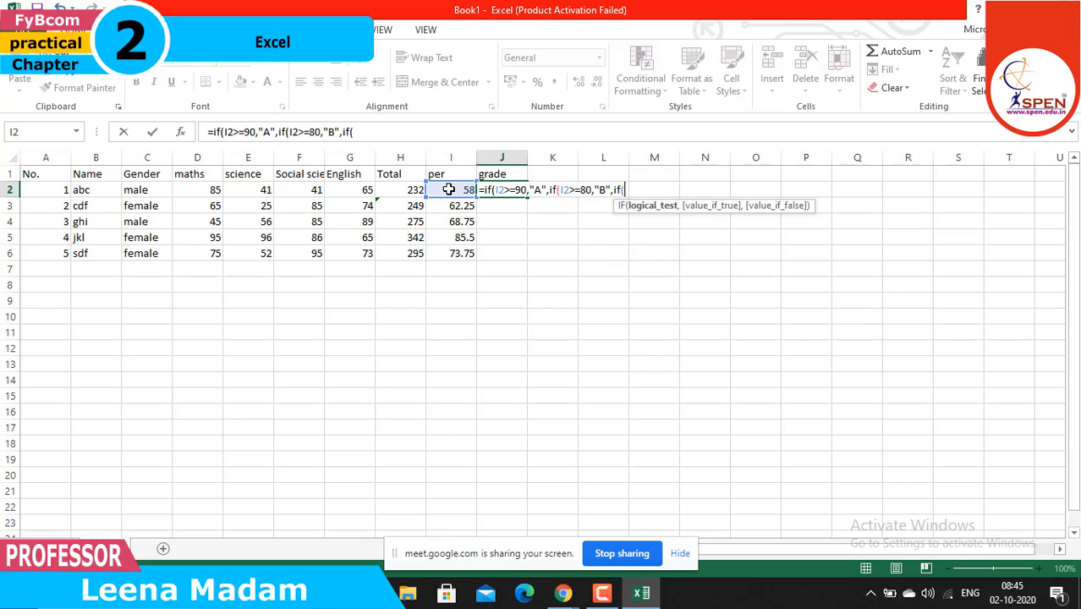
pyautogui.click(448, 189)
pyautogui.write('>=70,"C')
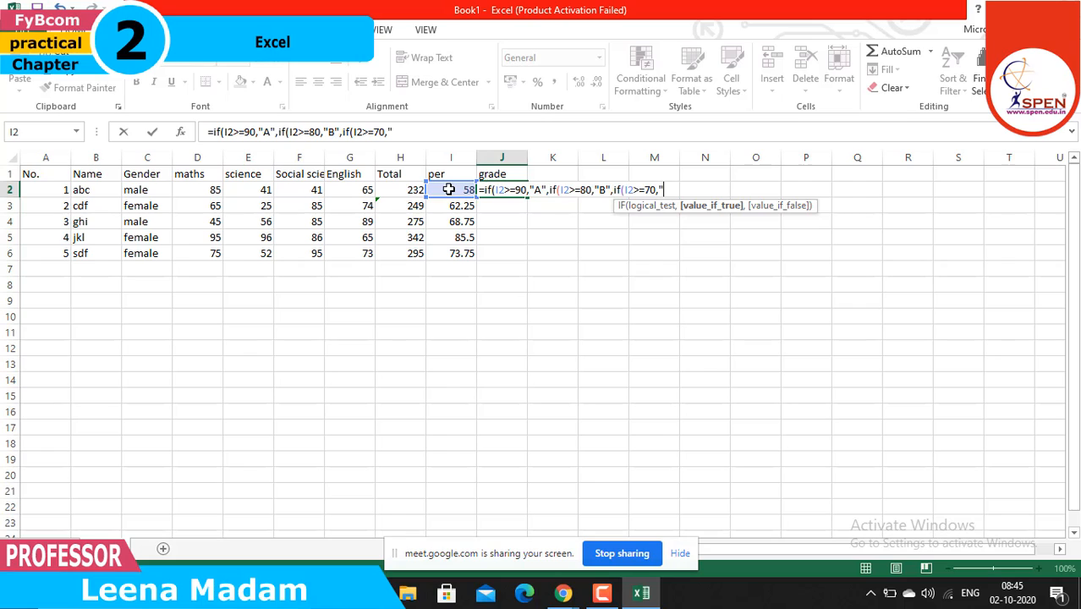
# Nest a fourth condition, if(I2>=60,"D", in the J2 grade formula and enter it, accepting the proposed closing brackets
pyautogui.write('",if')
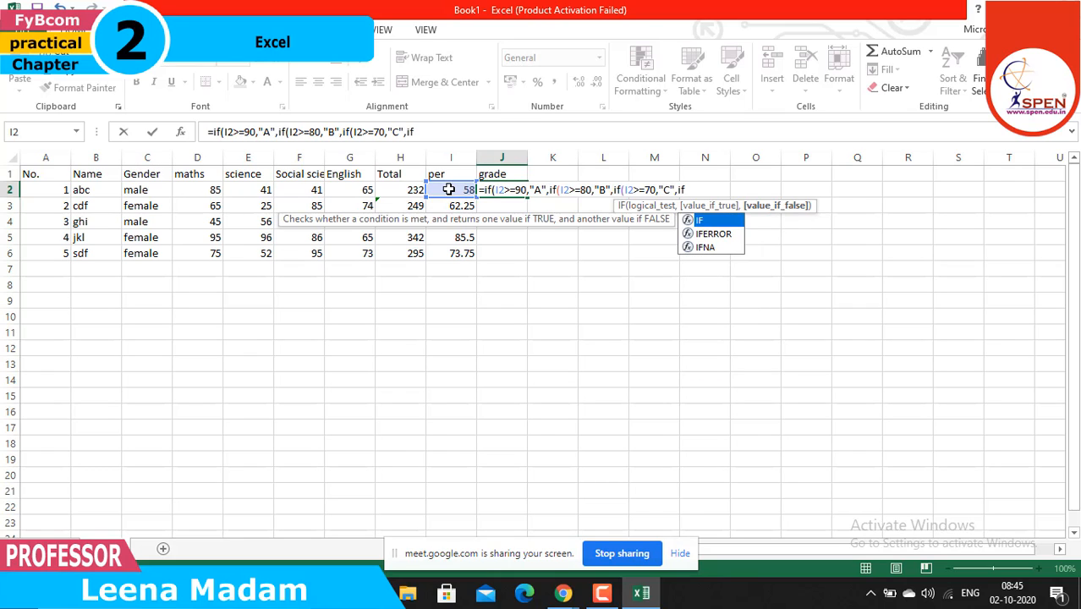
pyautogui.write('(')
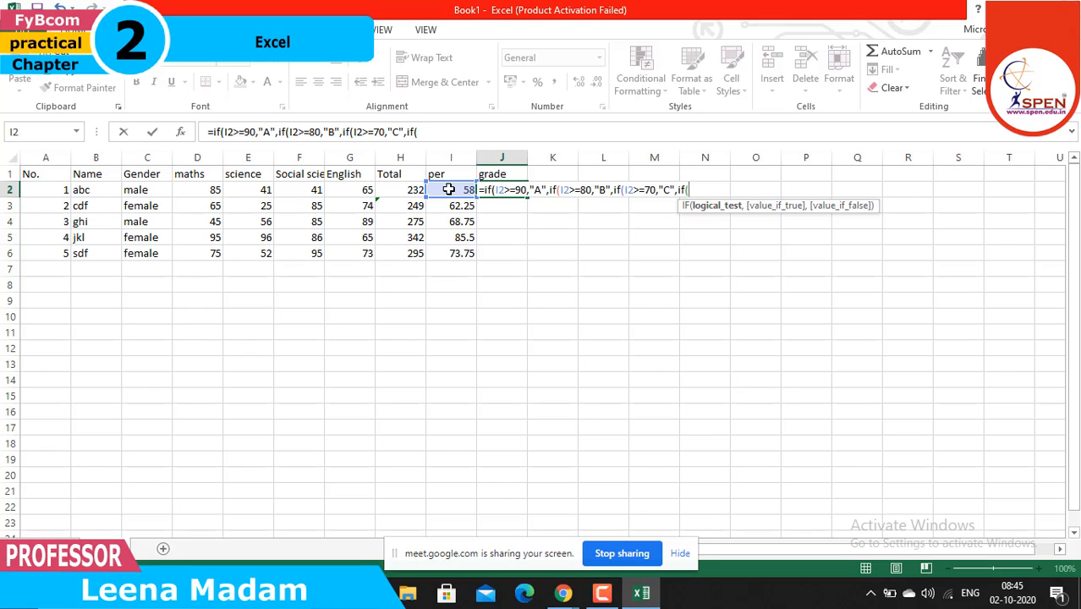
pyautogui.click(448, 190)
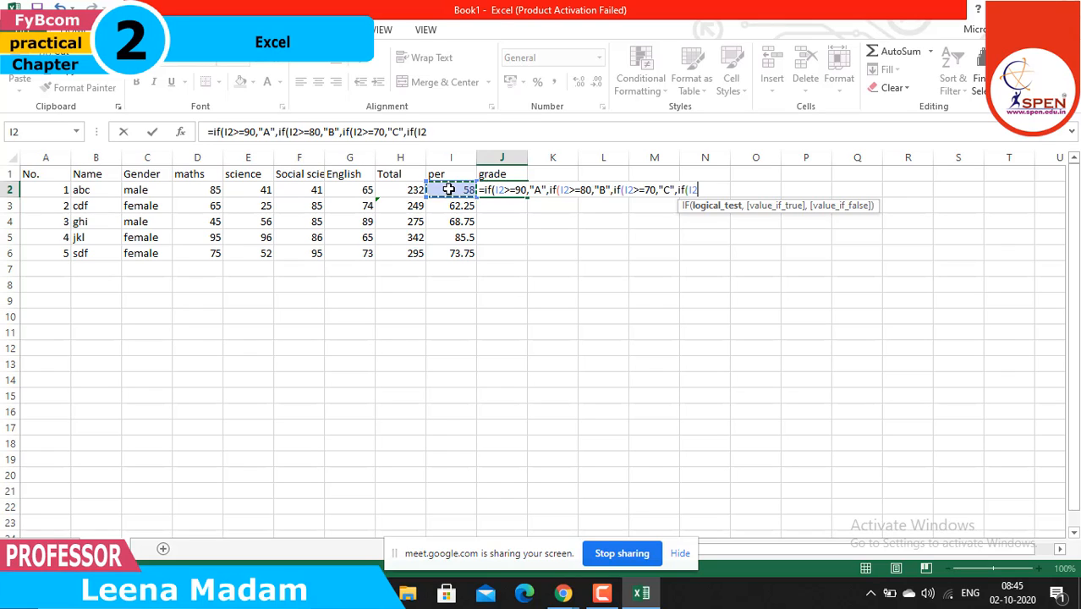
pyautogui.write('>=60,"')
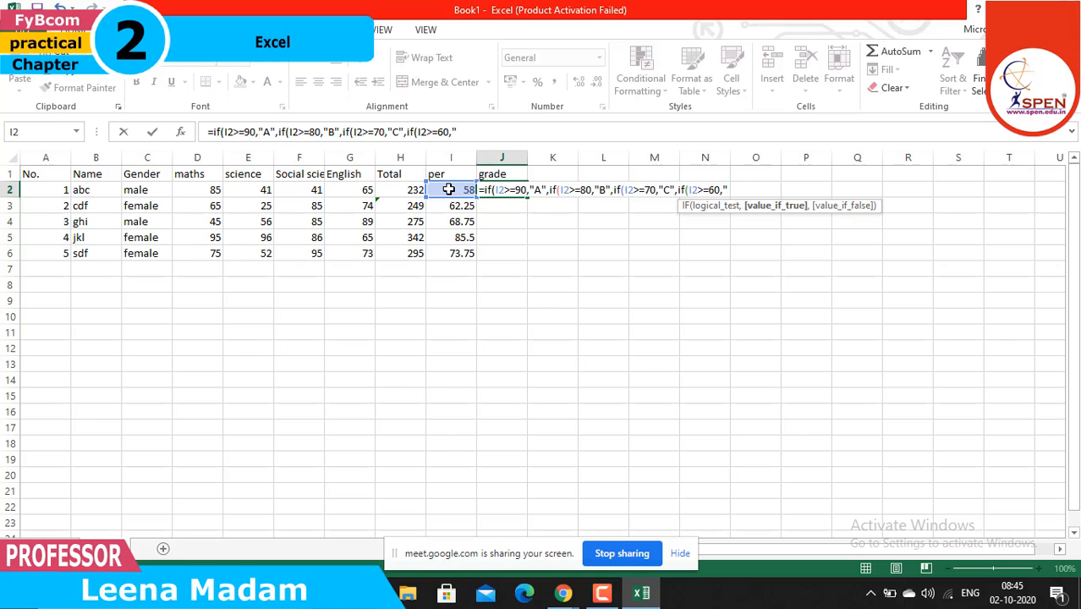
pyautogui.write('D"')
pyautogui.press('Return')
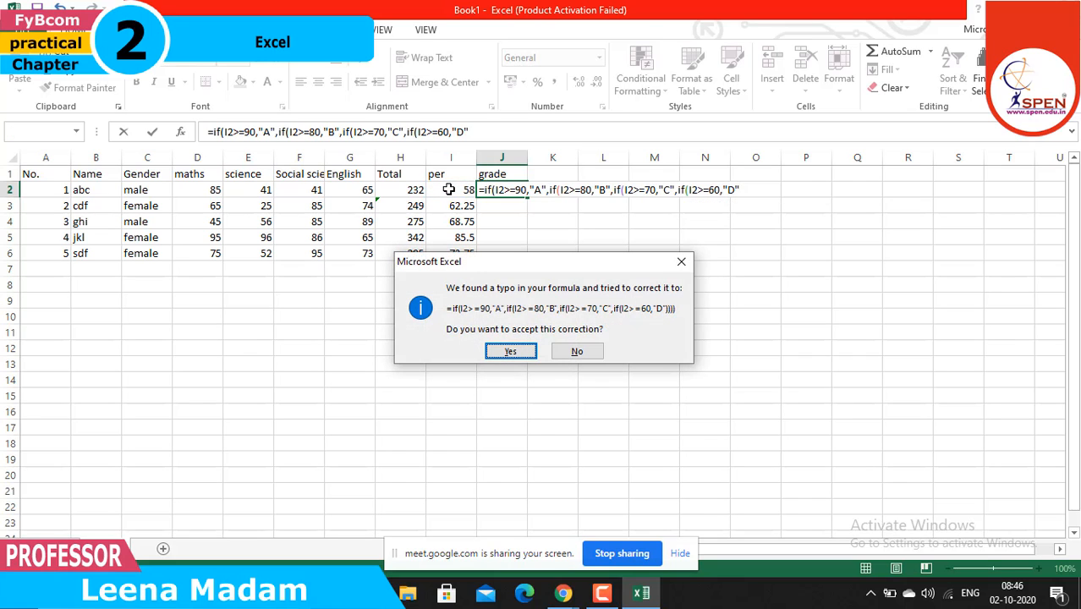
pyautogui.press('Return')
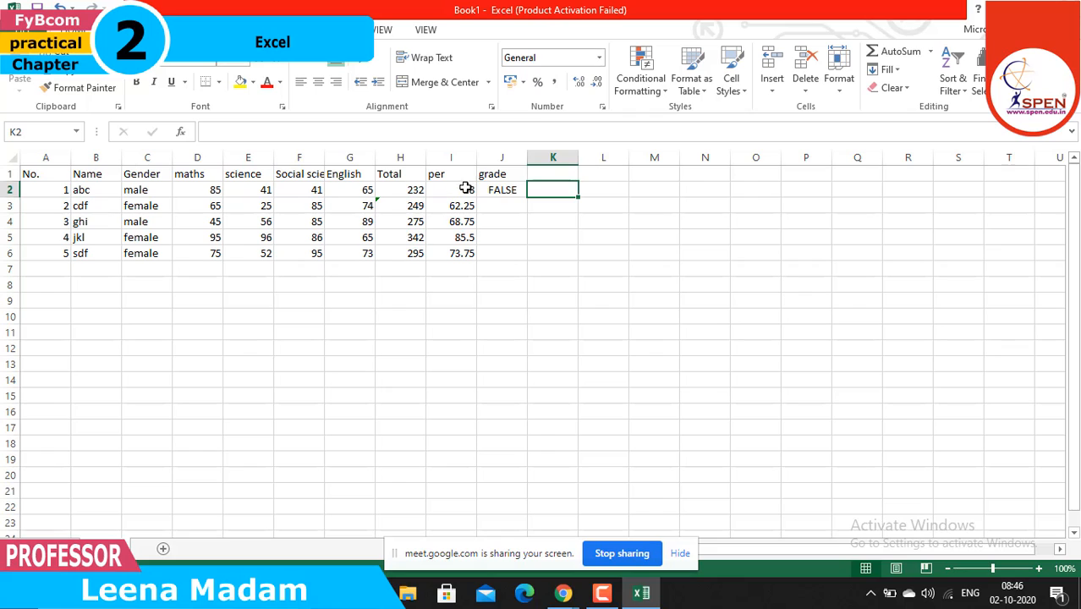
# Add "fail" as the false value of the innermost IF in the J2 grade formula, after "D"
pyautogui.click(497, 191)
pyautogui.doubleClick(497, 191)
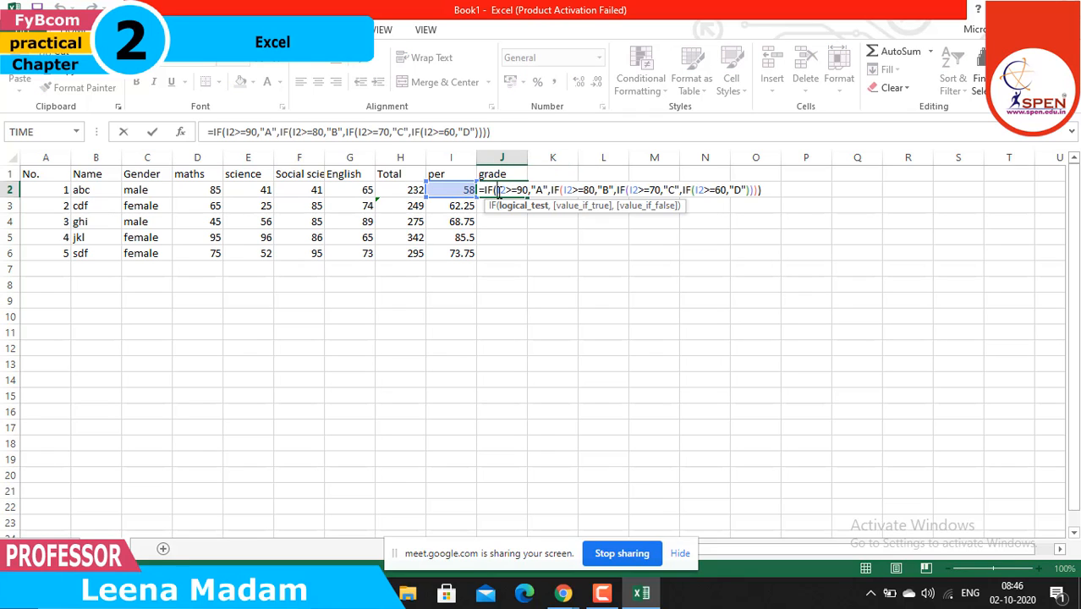
pyautogui.click(744, 189)
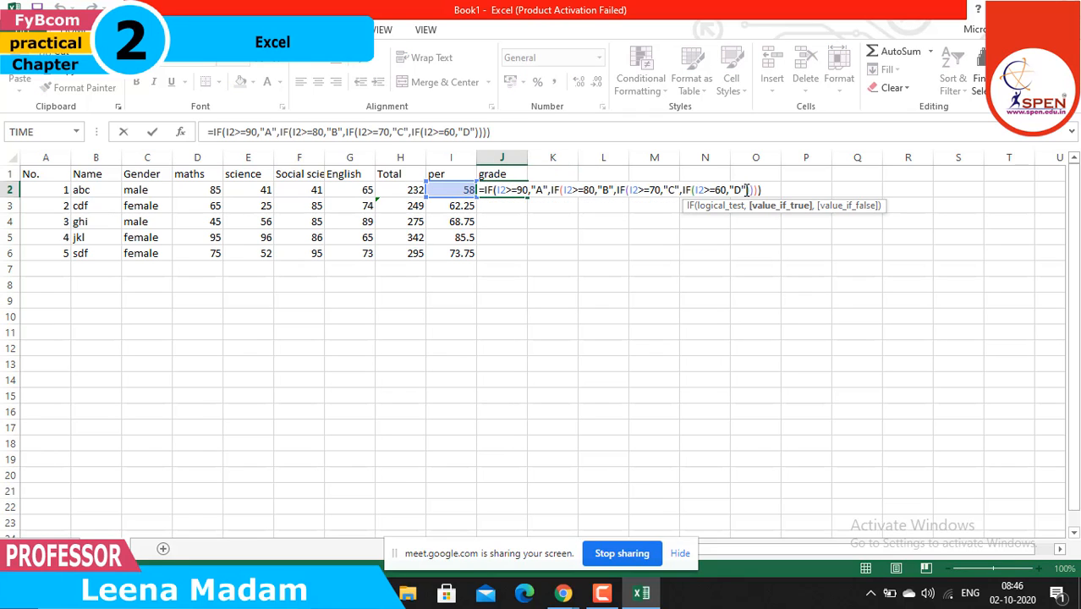
pyautogui.write(',"D","')
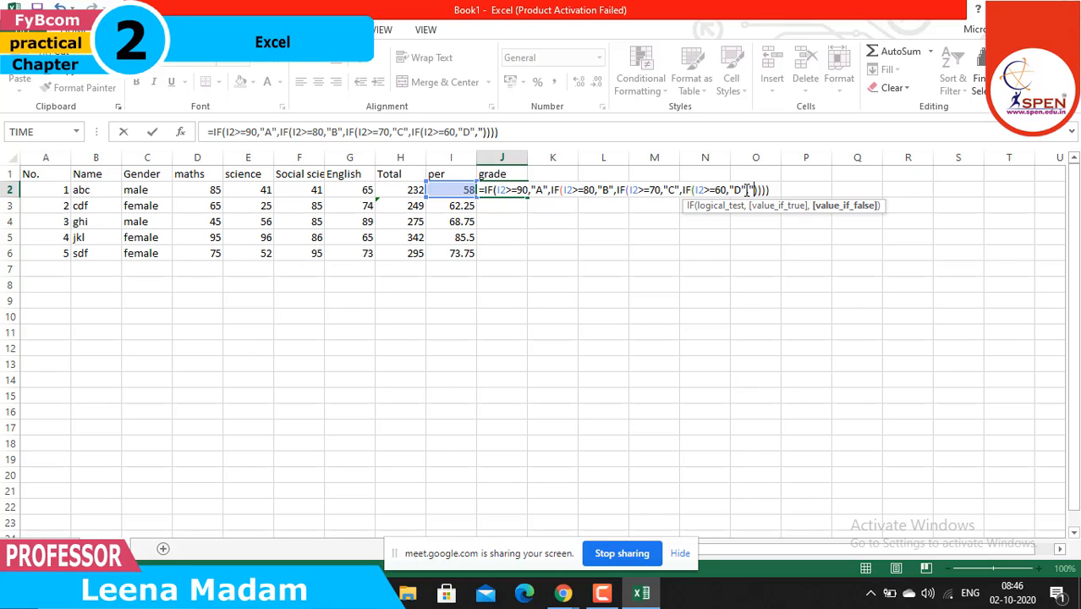
pyautogui.write('fail')
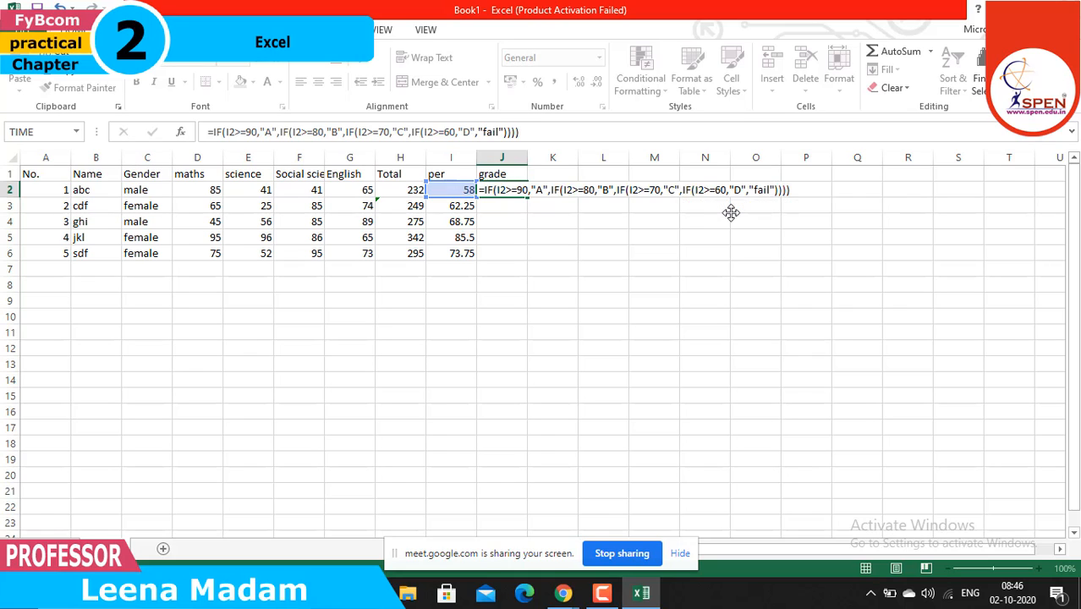
pyautogui.press('Return')
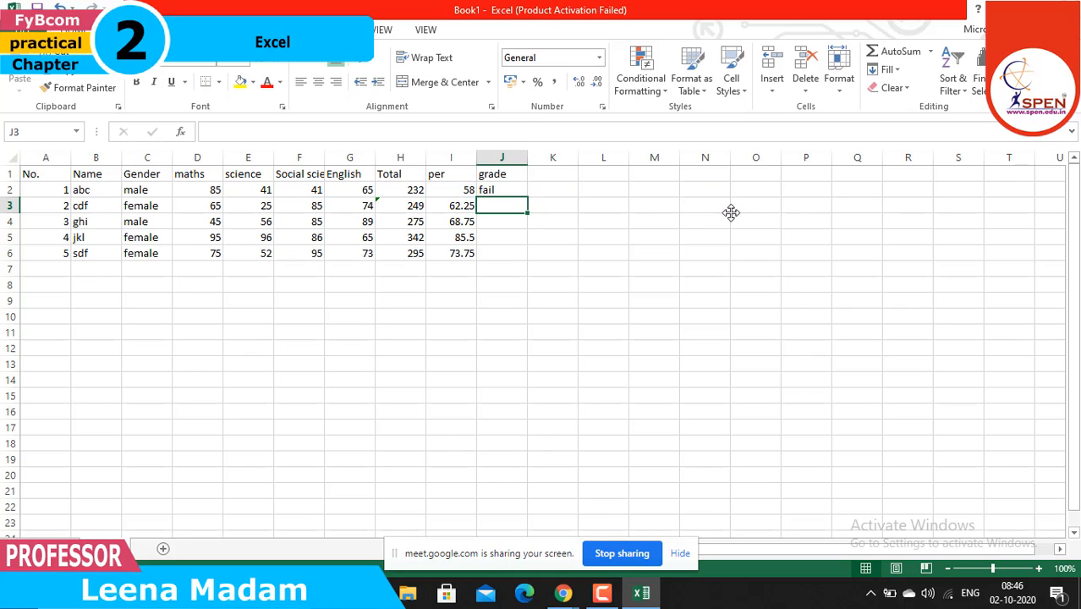
# Begin the grade formula in J3 with =if(I3>=90,"A", so that percentages of 90 or more return grade A
pyautogui.click(496, 188)
pyautogui.click(490, 208)
pyautogui.doubleClick(491, 208)
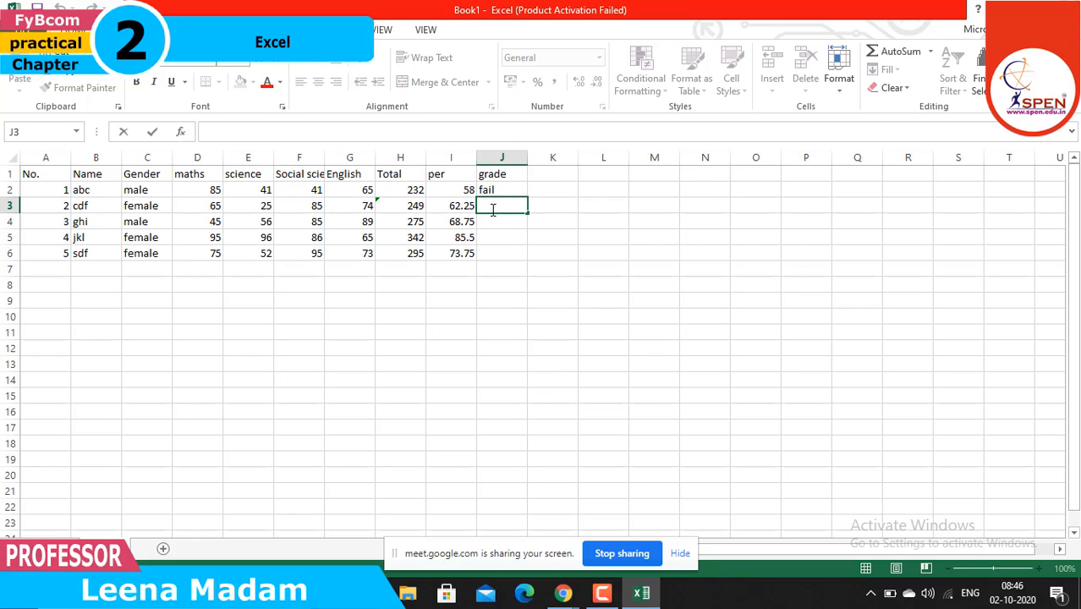
pyautogui.click(565, 593)
pyautogui.write('=')
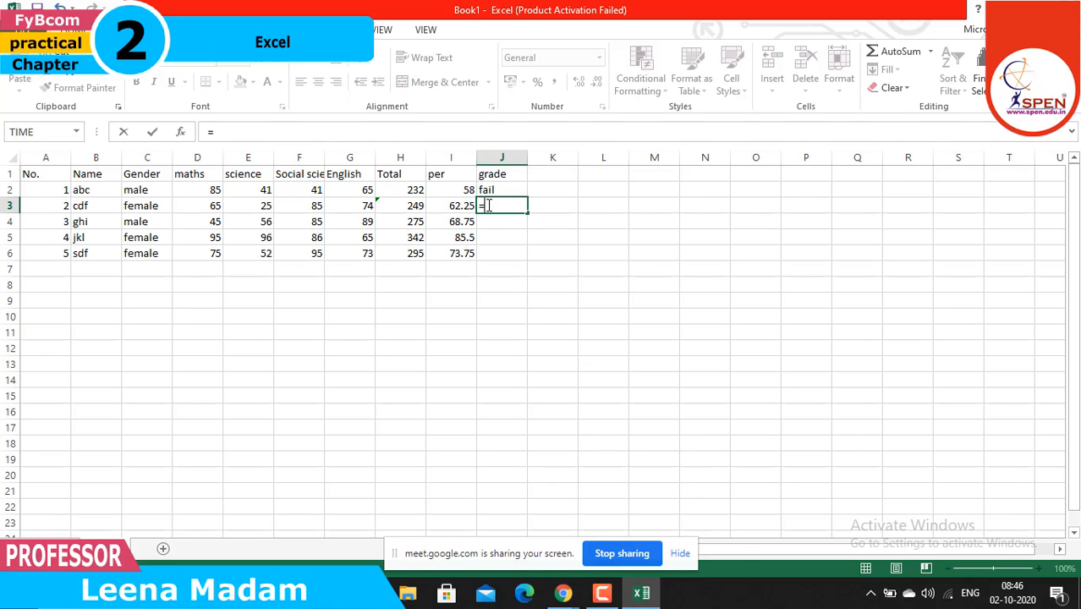
pyautogui.write('if')
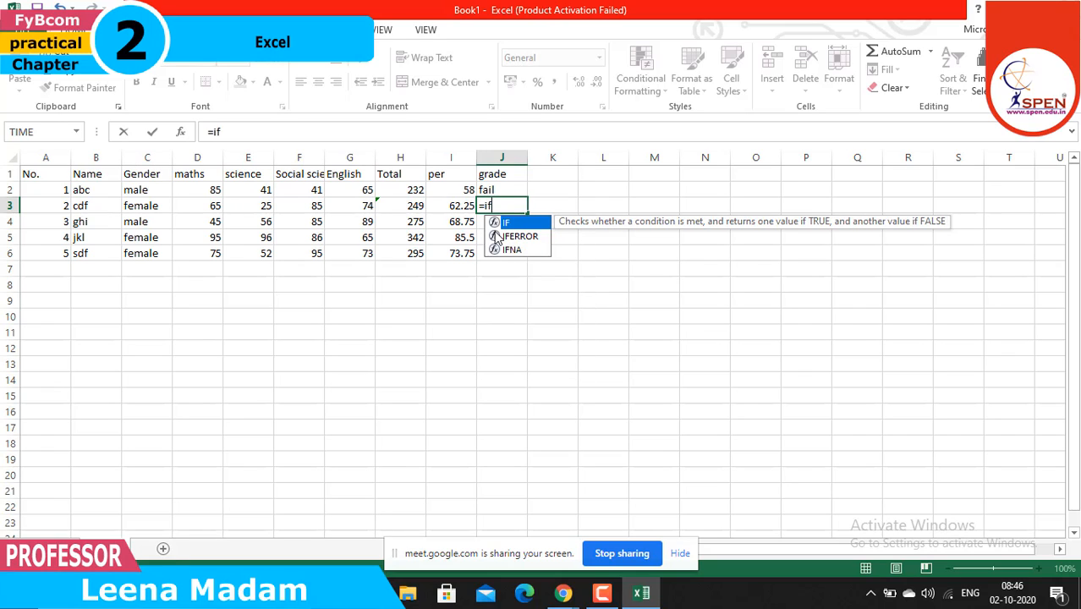
pyautogui.write('(')
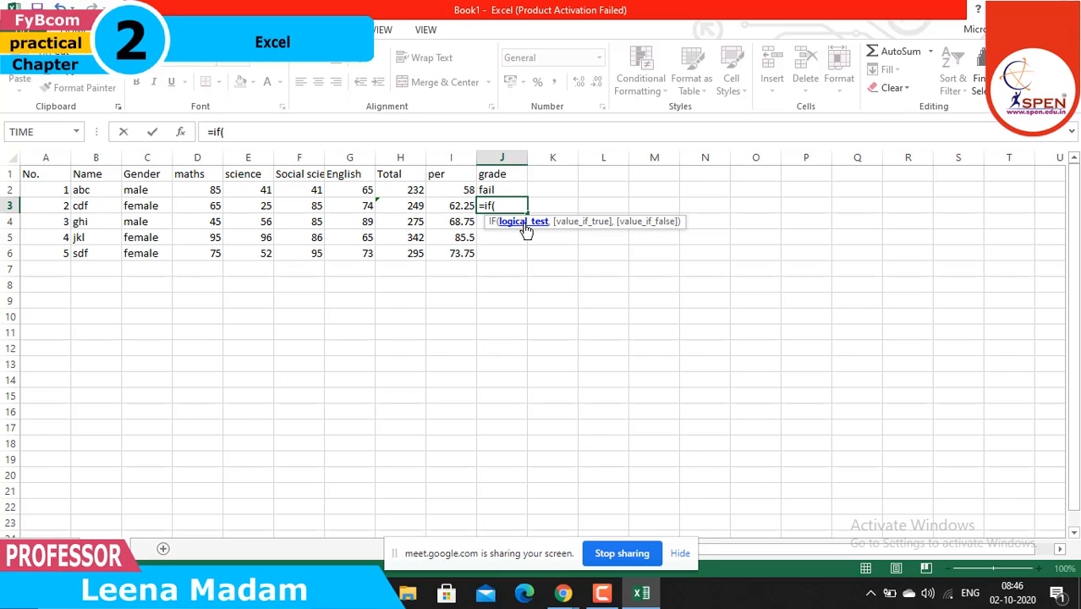
pyautogui.click(464, 207)
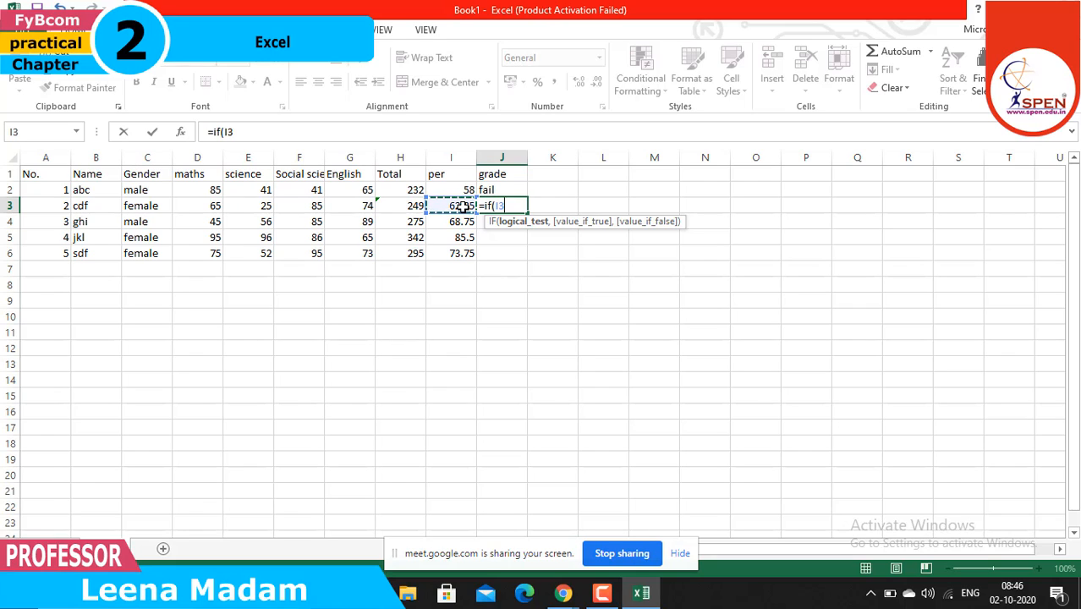
pyautogui.write('>=90,"')
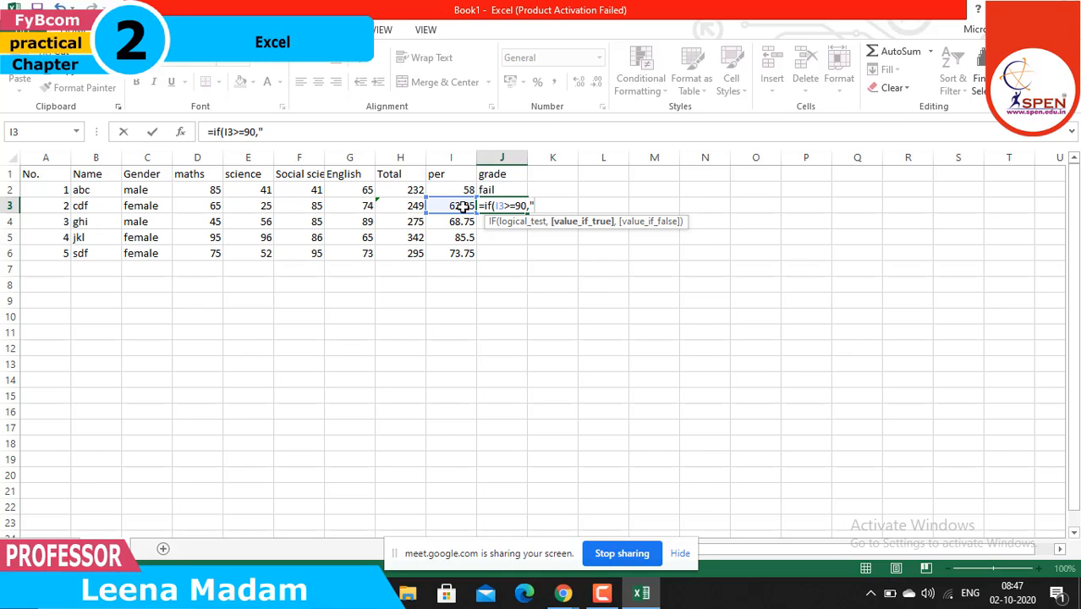
pyautogui.write('A",')
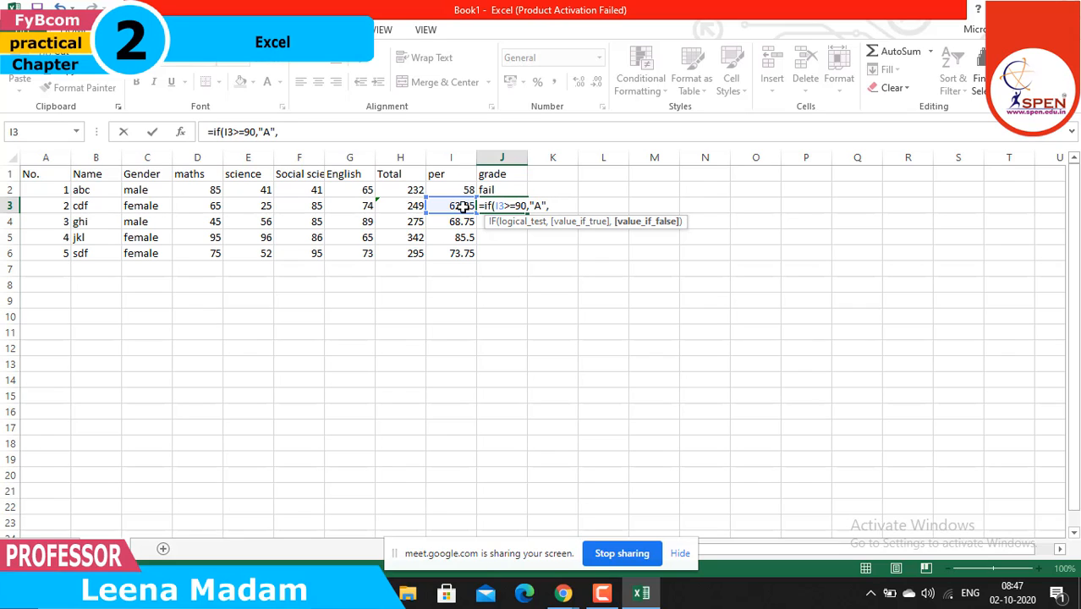
pyautogui.click(463, 206)
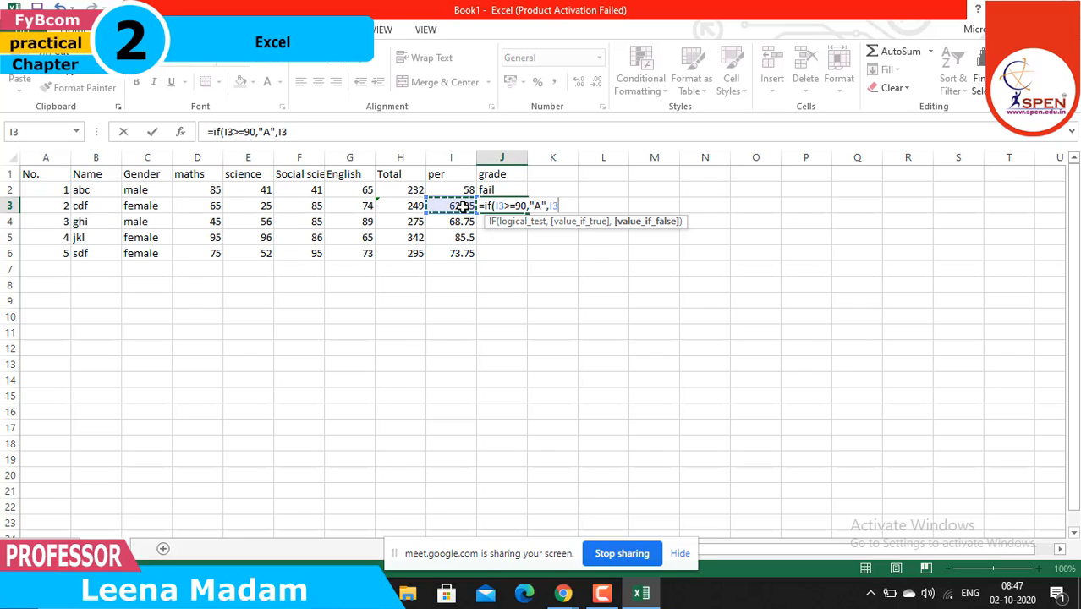
pyautogui.press('BackSpace')
pyautogui.press('BackSpace')
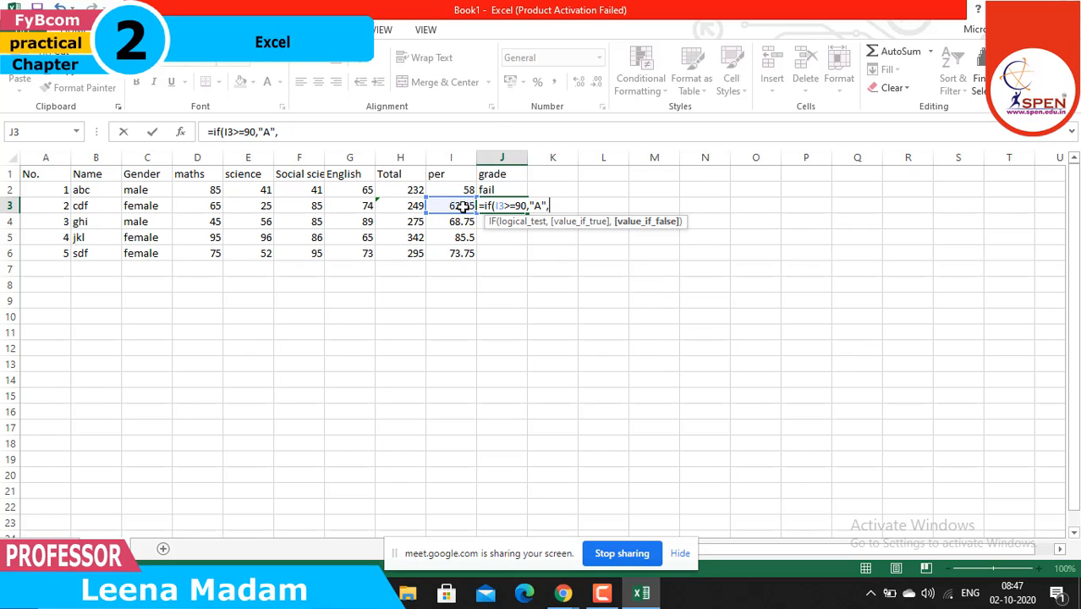
# Nest a second condition, if(I3>=80,"B", in the J3 grade formula as the false value
pyautogui.write('if')
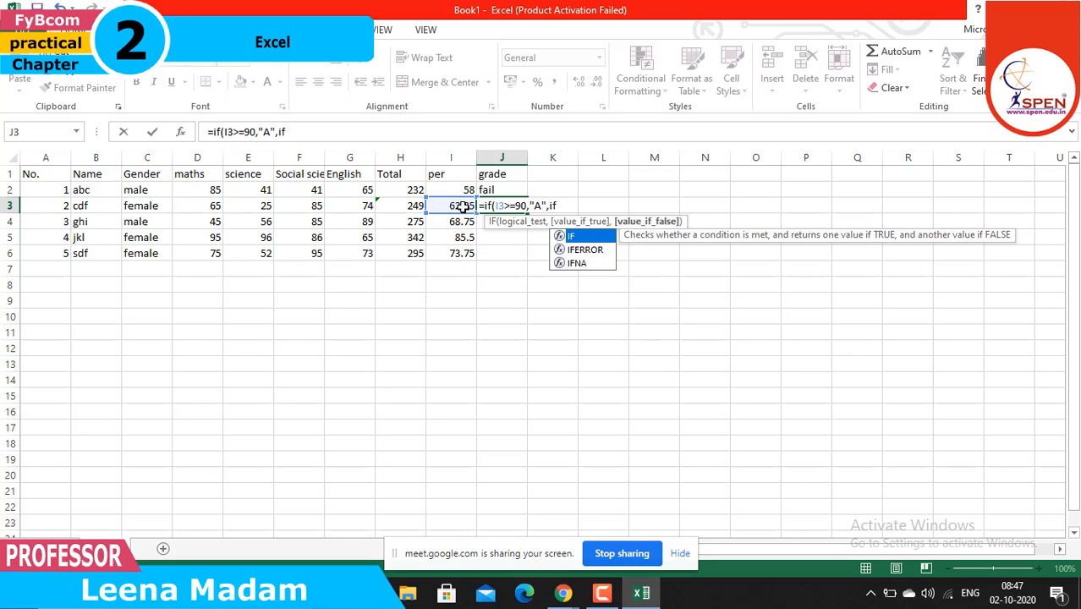
pyautogui.write('(')
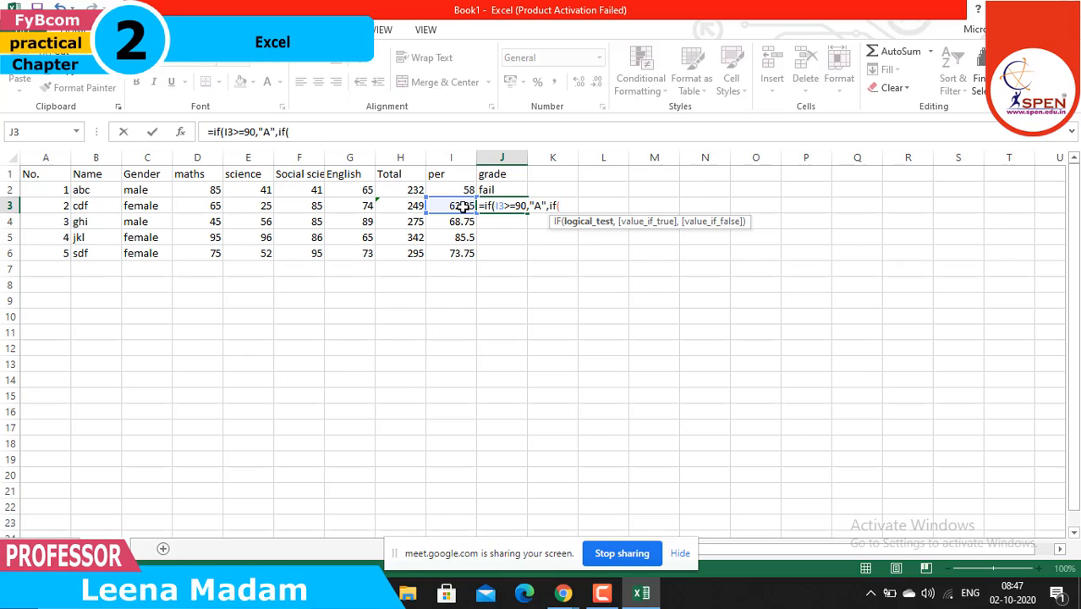
pyautogui.click(463, 207)
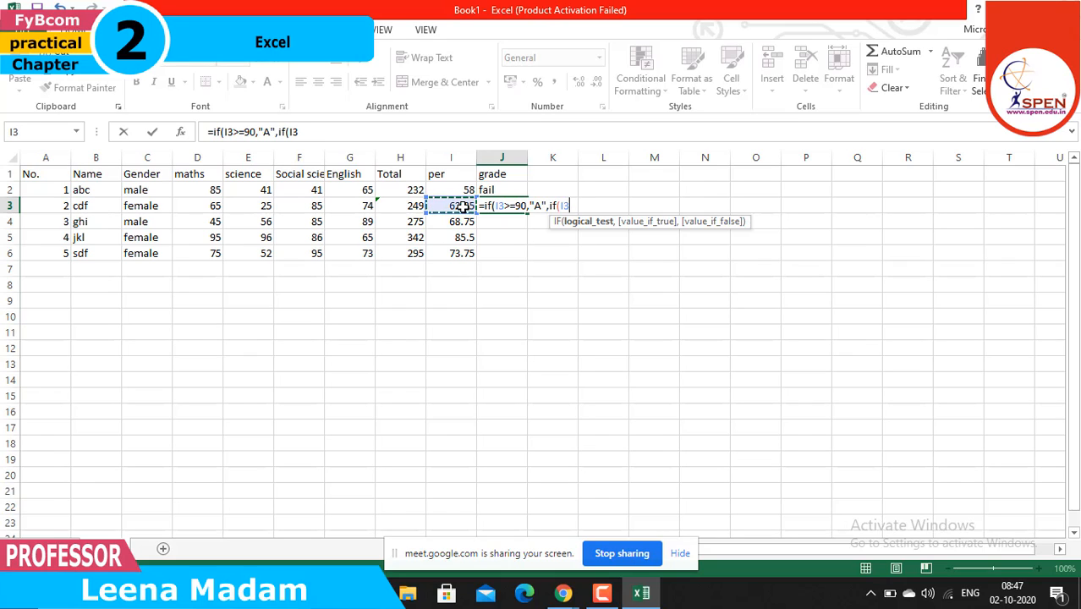
pyautogui.write('>=80,"')
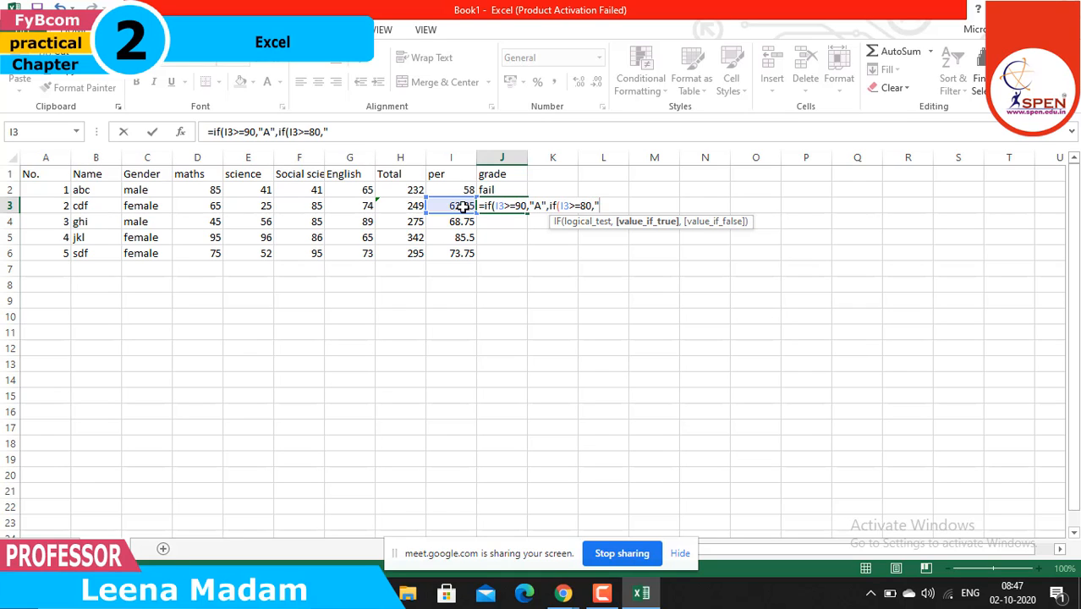
pyautogui.write('B",')
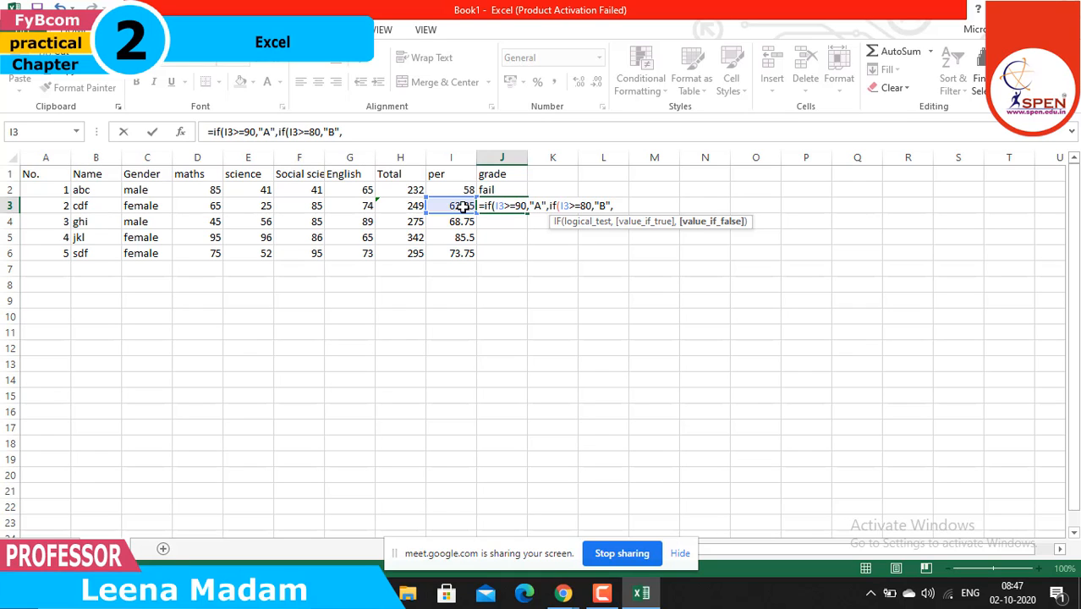
# Nest a third condition, if(I3>=70,"C", in the J3 grade formula as the false value of the grade B test
pyautogui.write('if(')
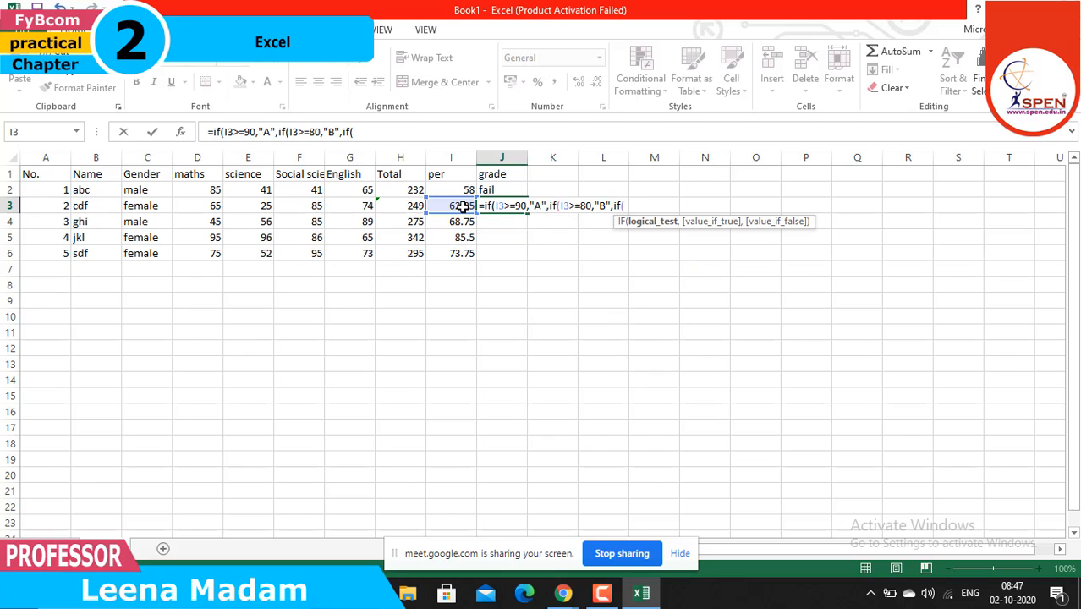
pyautogui.click(463, 207)
pyautogui.write('>=70,"C')
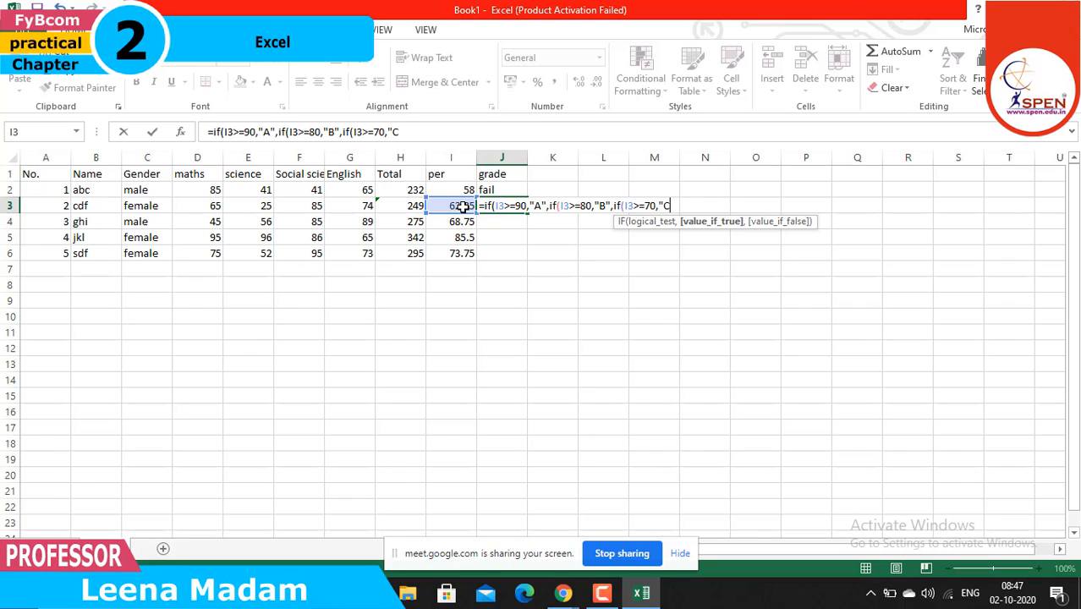
# Nest a fourth condition, if(I3>=60,"D", in the J3 grade formula as the false value of the grade C test
pyautogui.write('",if')
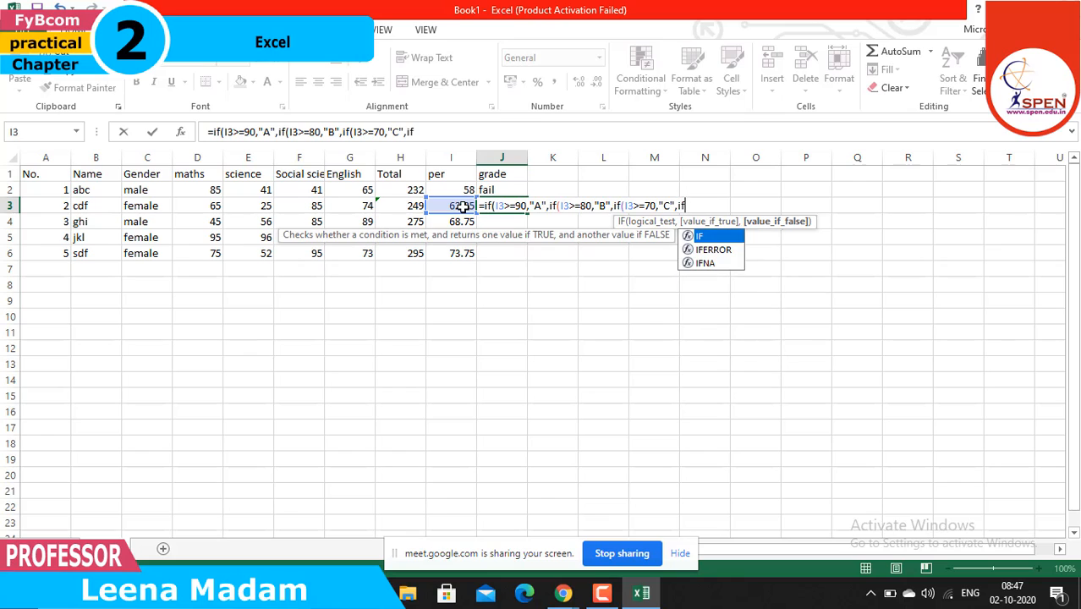
pyautogui.write('(')
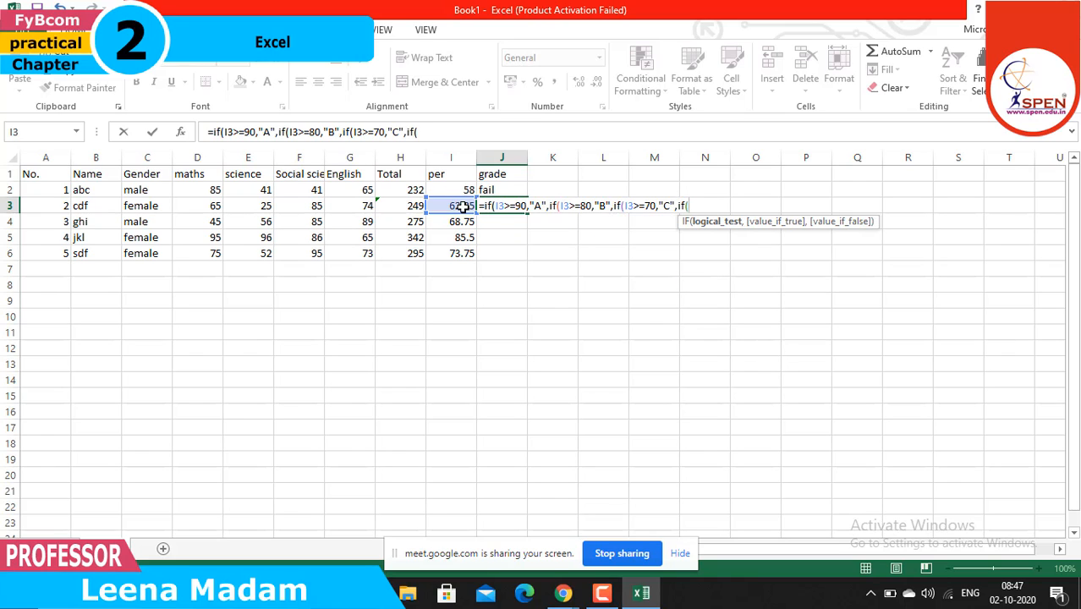
pyautogui.click(463, 206)
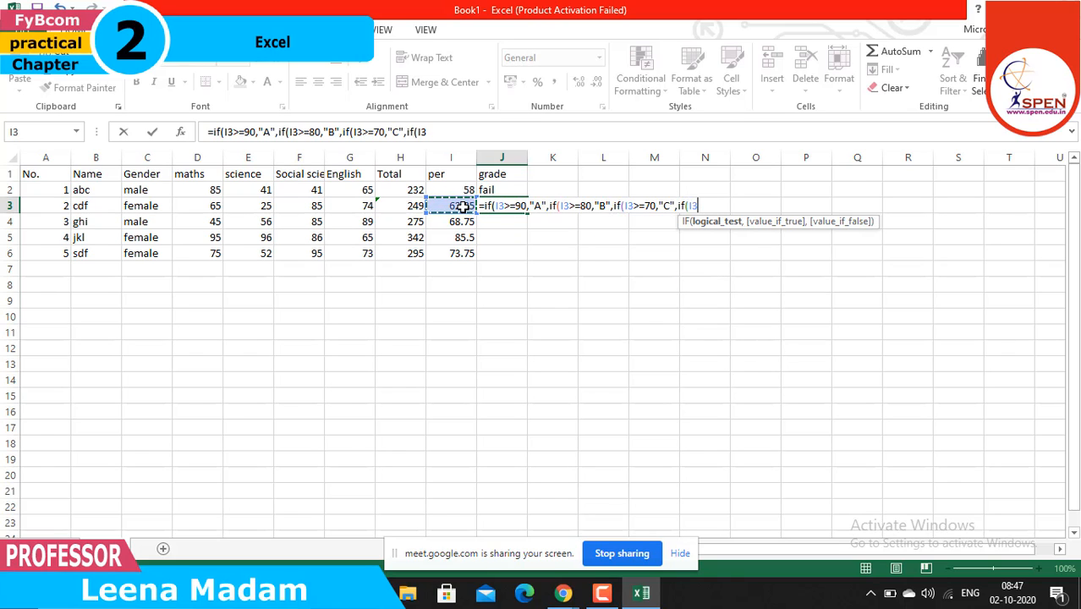
pyautogui.write('>=60')
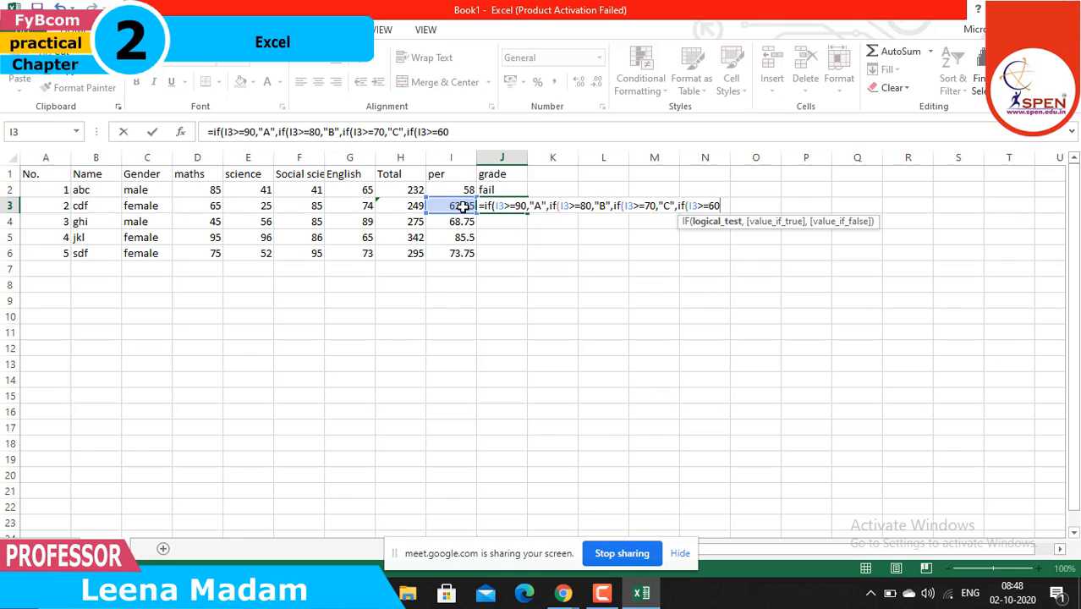
pyautogui.write(',"')
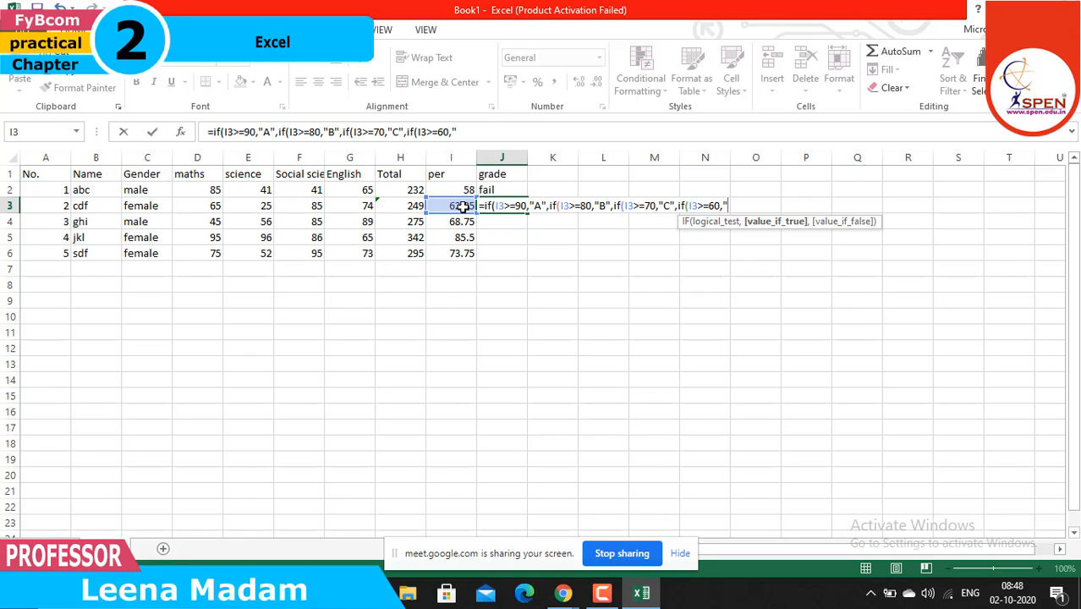
pyautogui.write('D","')
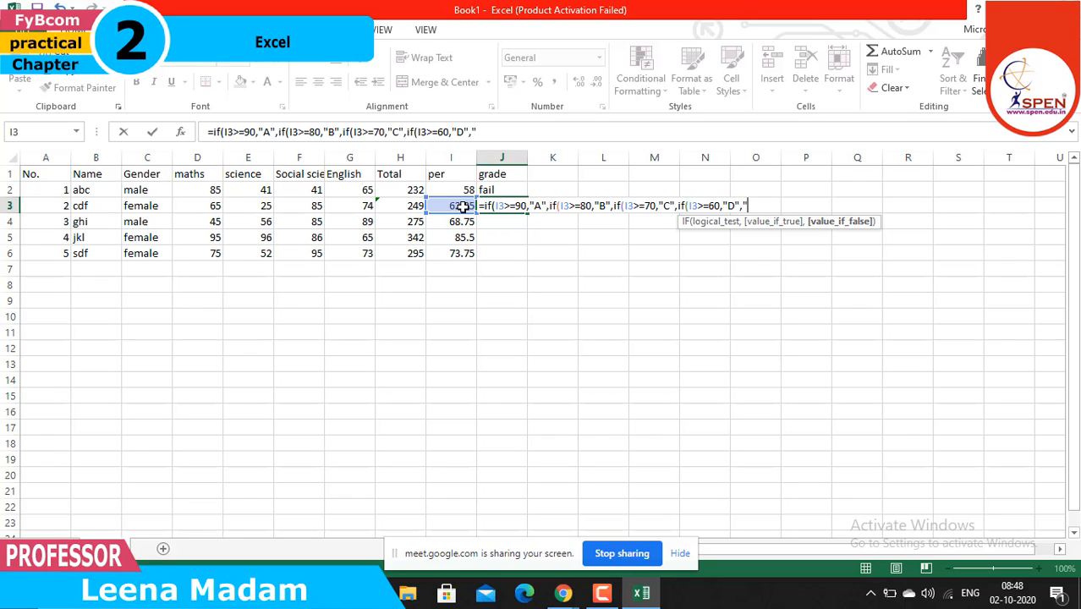
# Complete the J3 grade formula with "fail" as the innermost false value and fill it down to J6
pyautogui.write('fail"')
pyautogui.press('Return')
pyautogui.press('Return')
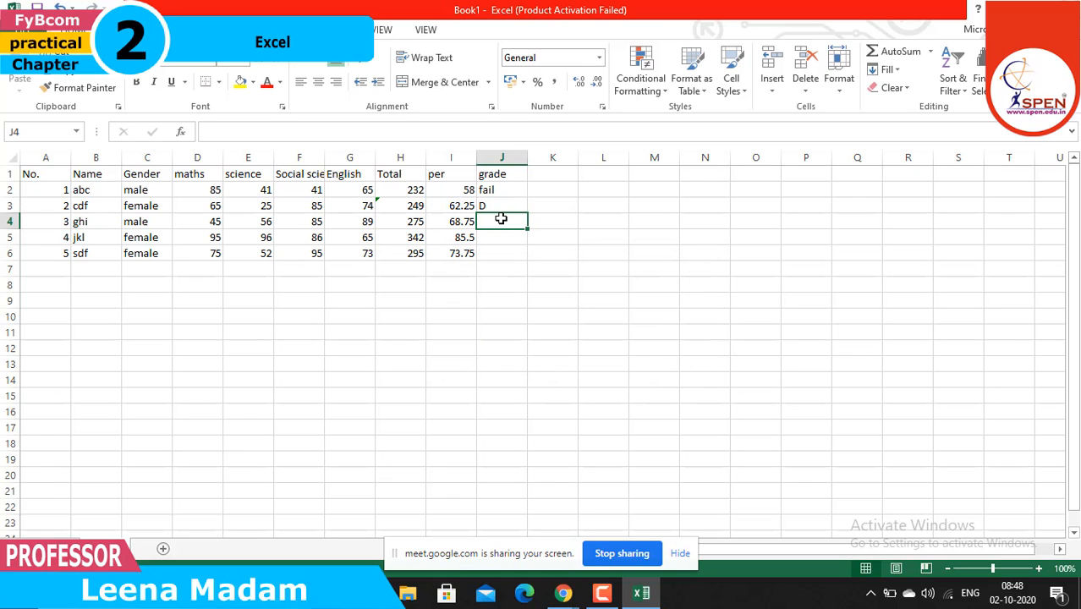
pyautogui.click(489, 205)
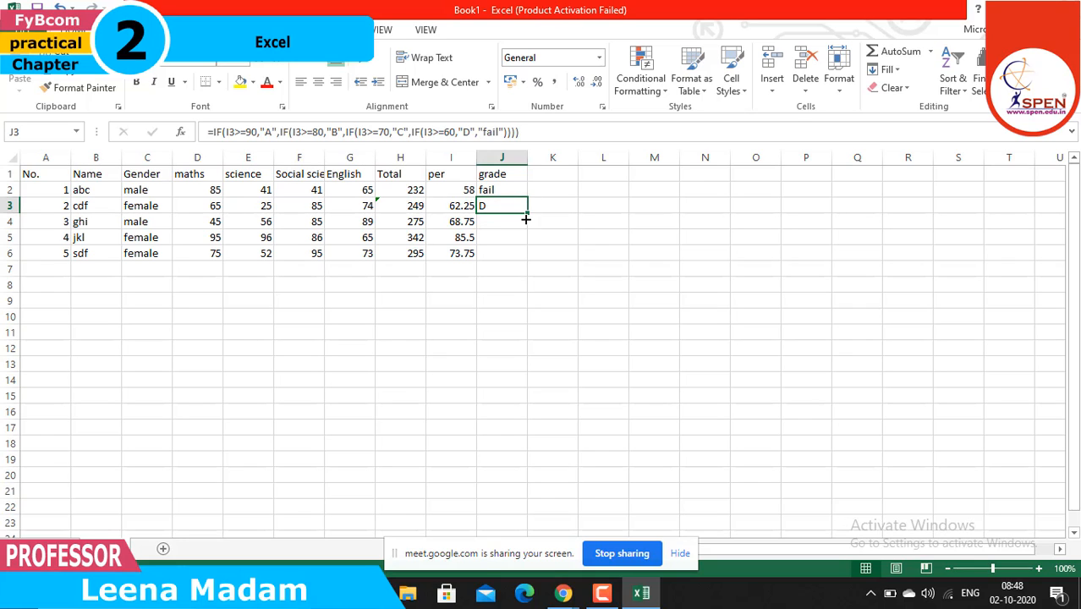
pyautogui.moveTo(525, 219); pyautogui.dragTo(525, 259)
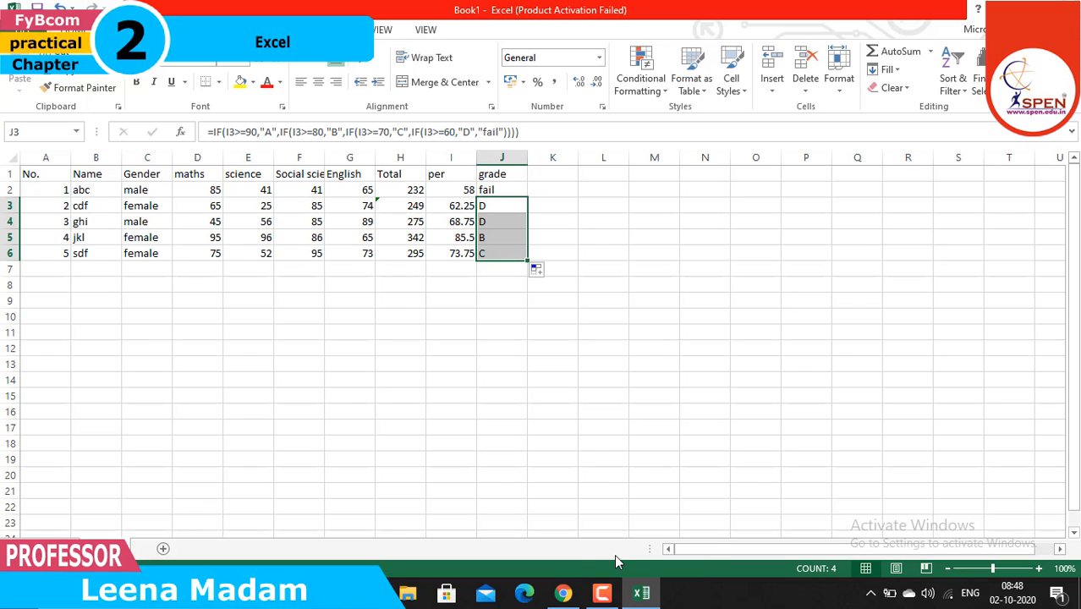
# Add the column header "min" in K1 and begin a =min( formula in K2
pyautogui.click(546, 175)
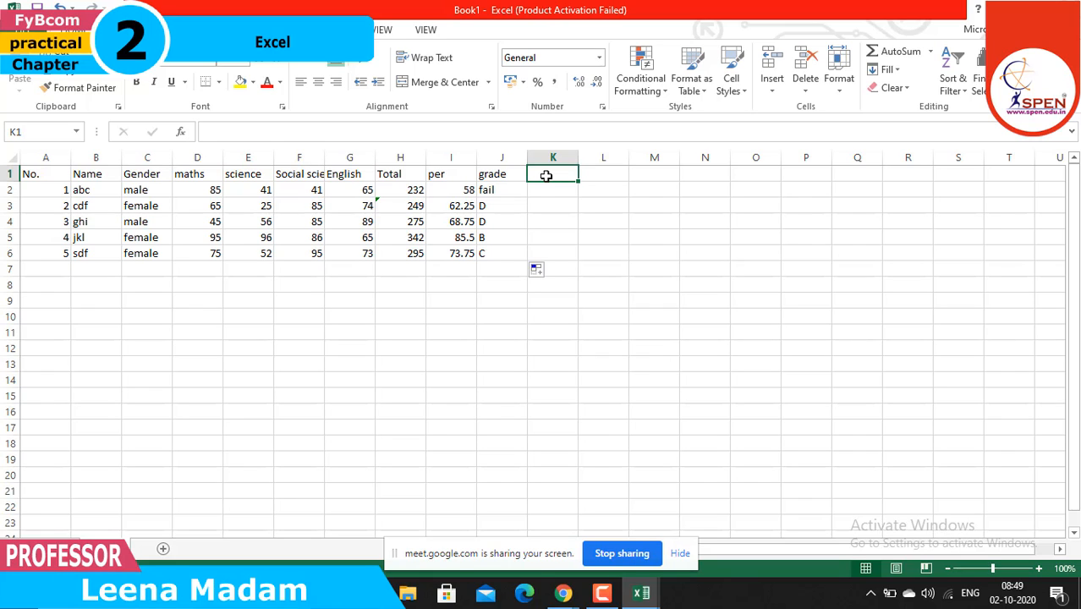
pyautogui.write('min')
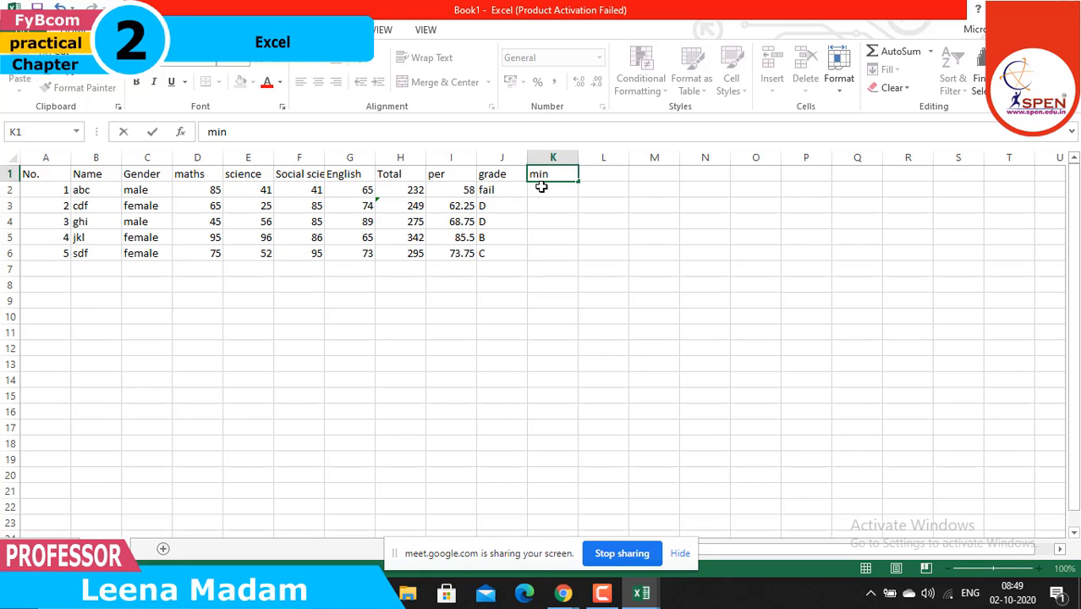
pyautogui.click(541, 189)
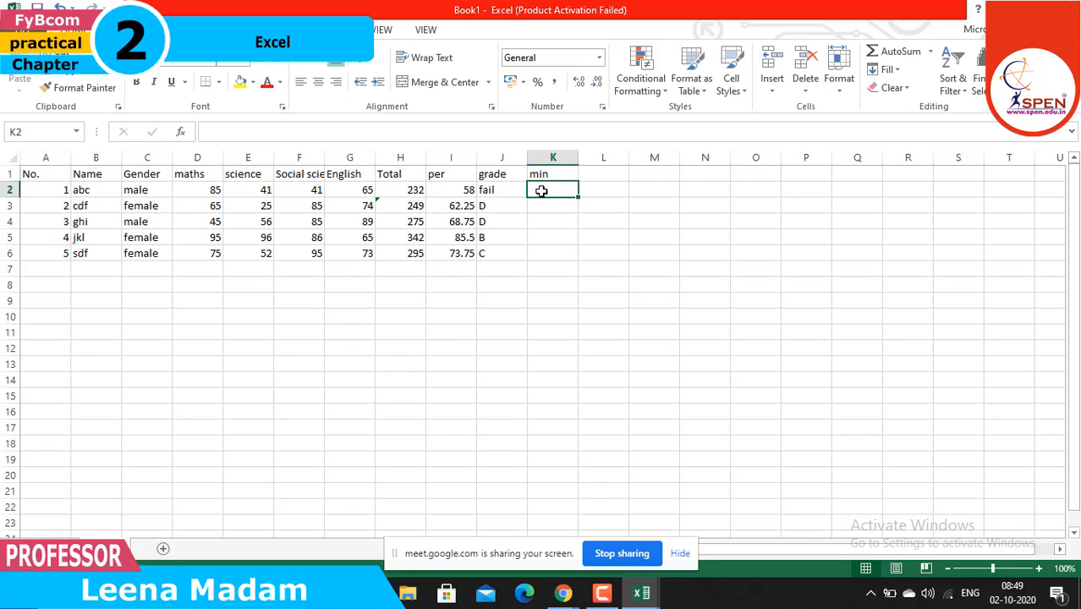
pyautogui.doubleClick(541, 191)
pyautogui.write('=')
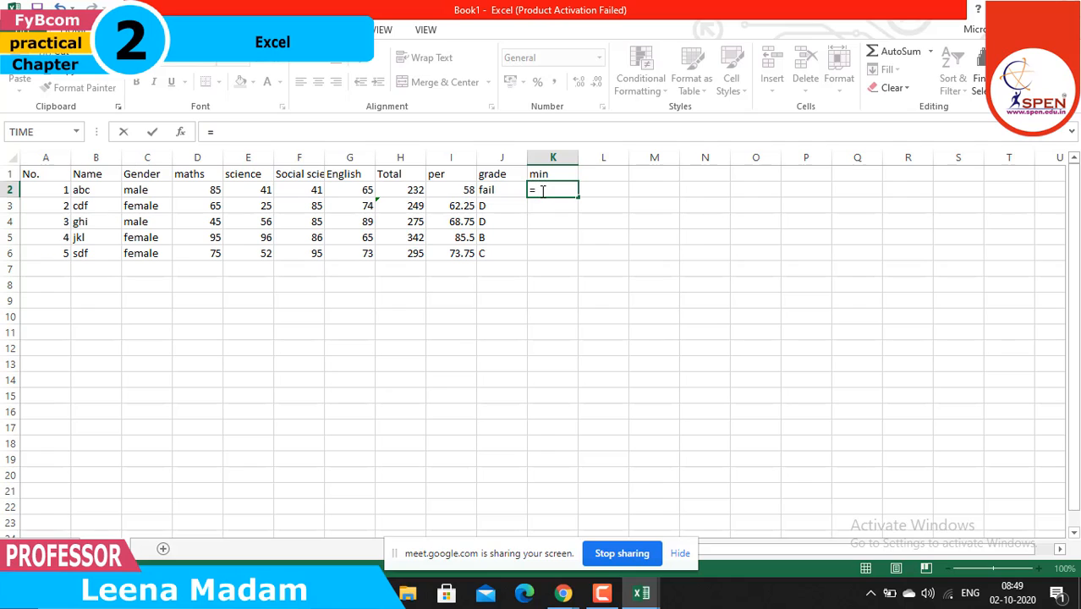
pyautogui.write('min')
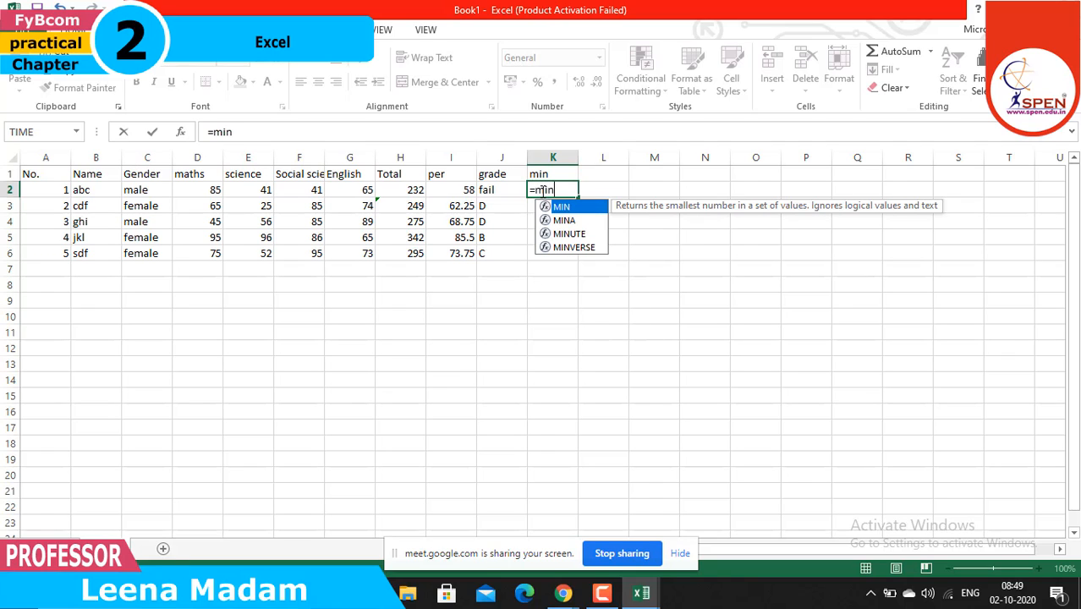
pyautogui.write('(')
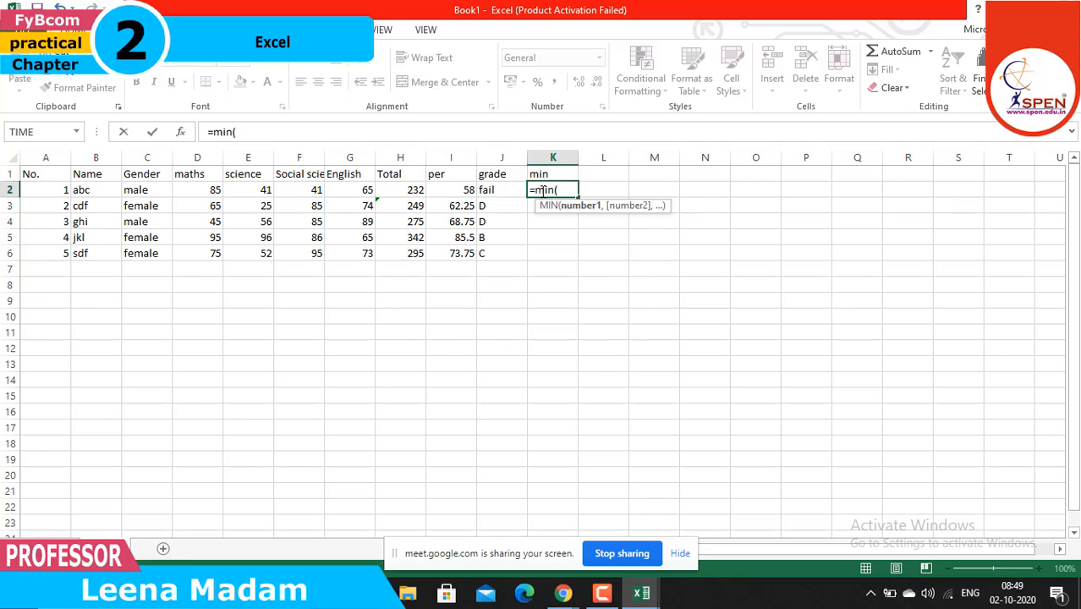
# Complete the K2 MIN formula with the four subject marks D2, E2, F2 and G2 as separate arguments
pyautogui.click(204, 189)
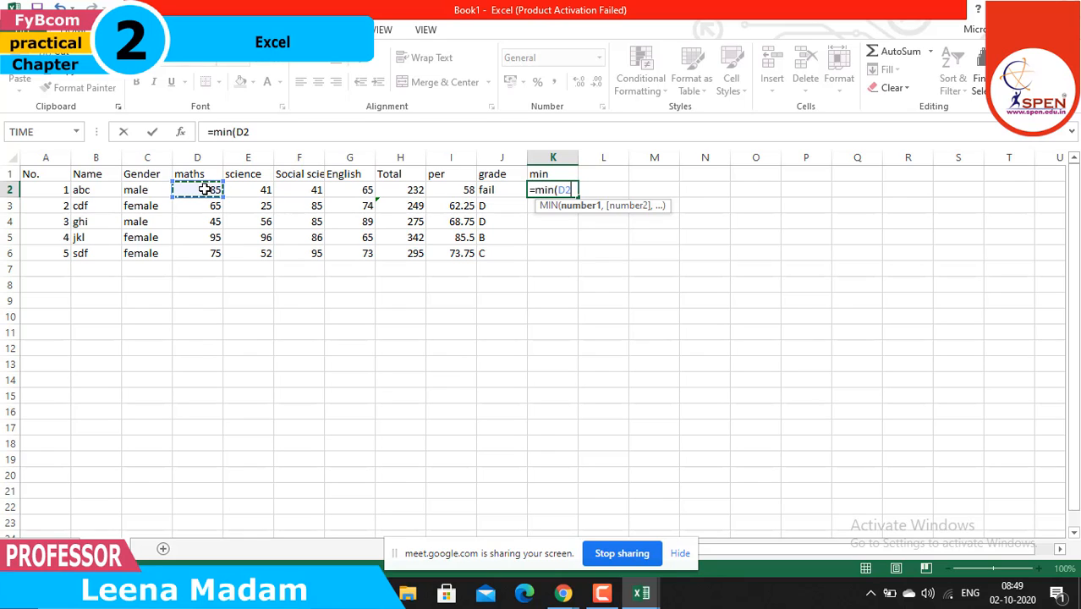
pyautogui.write(',')
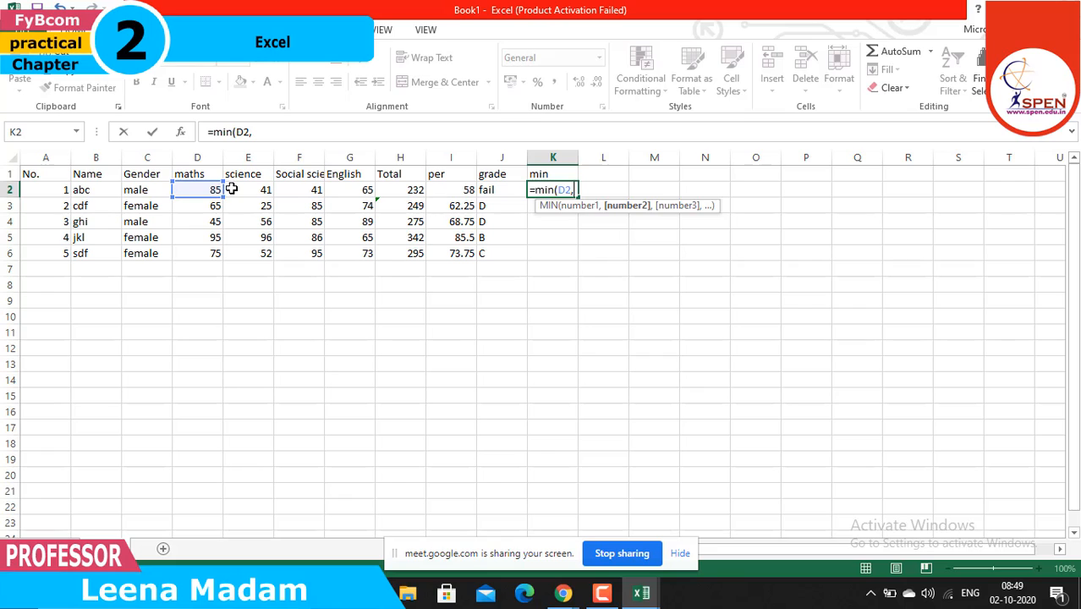
pyautogui.click(230, 190)
pyautogui.write(',')
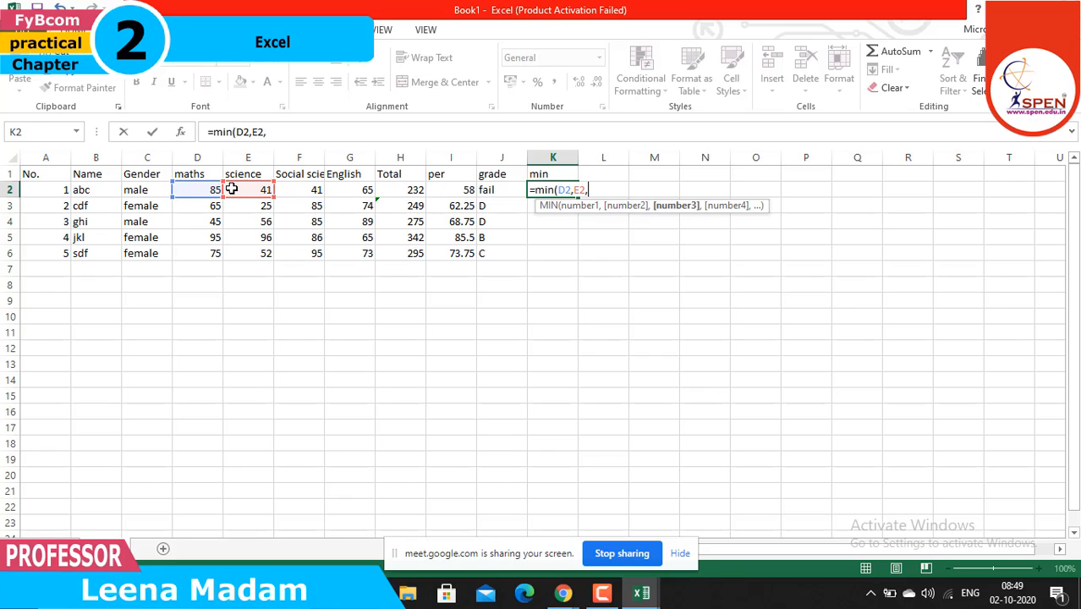
pyautogui.click(297, 189)
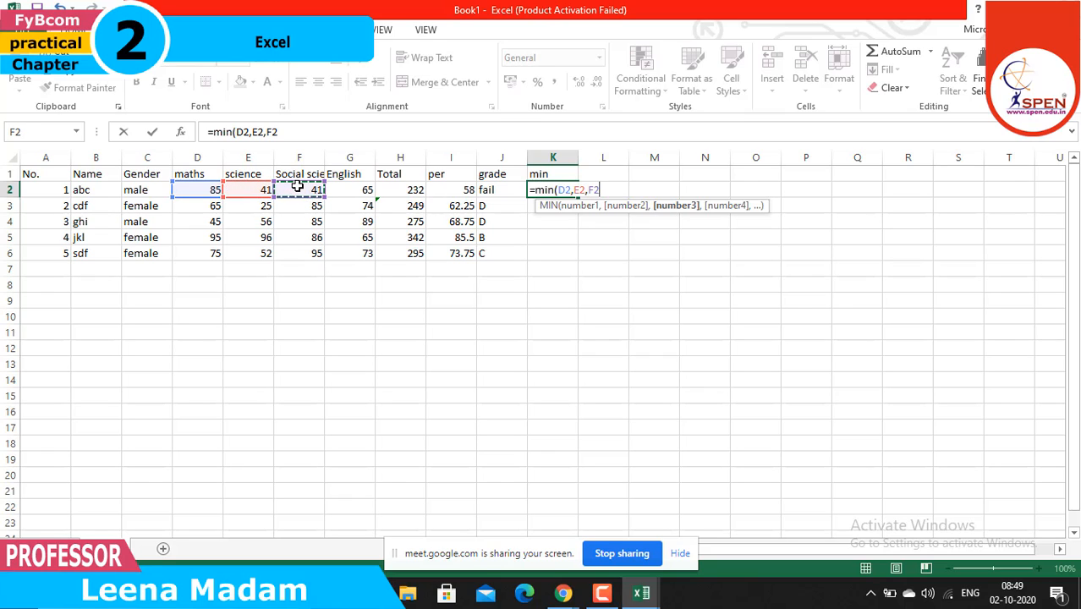
pyautogui.write(',')
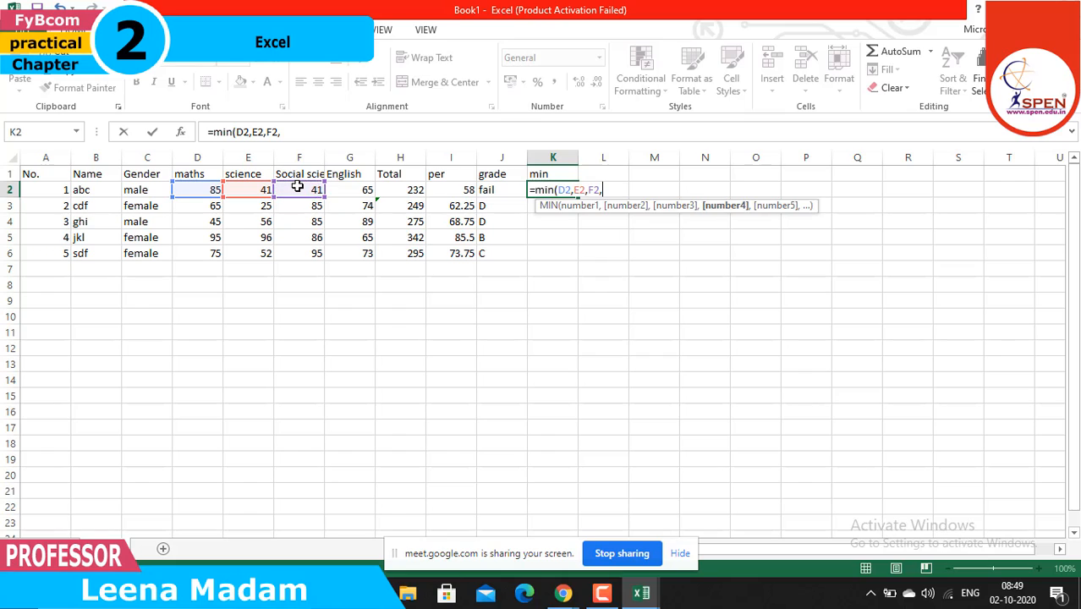
pyautogui.click(361, 193)
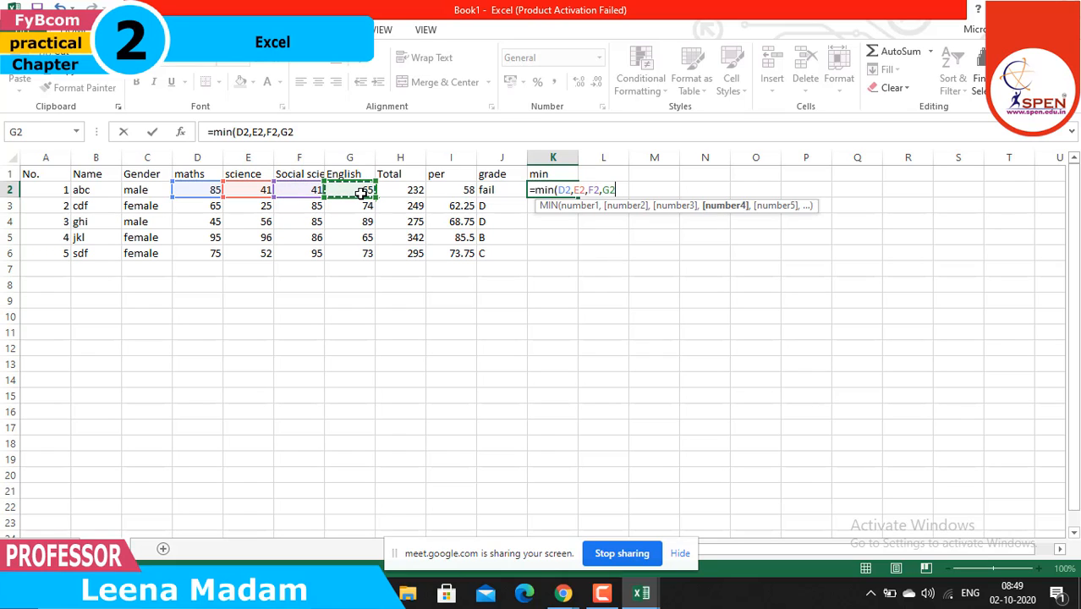
pyautogui.write(')')
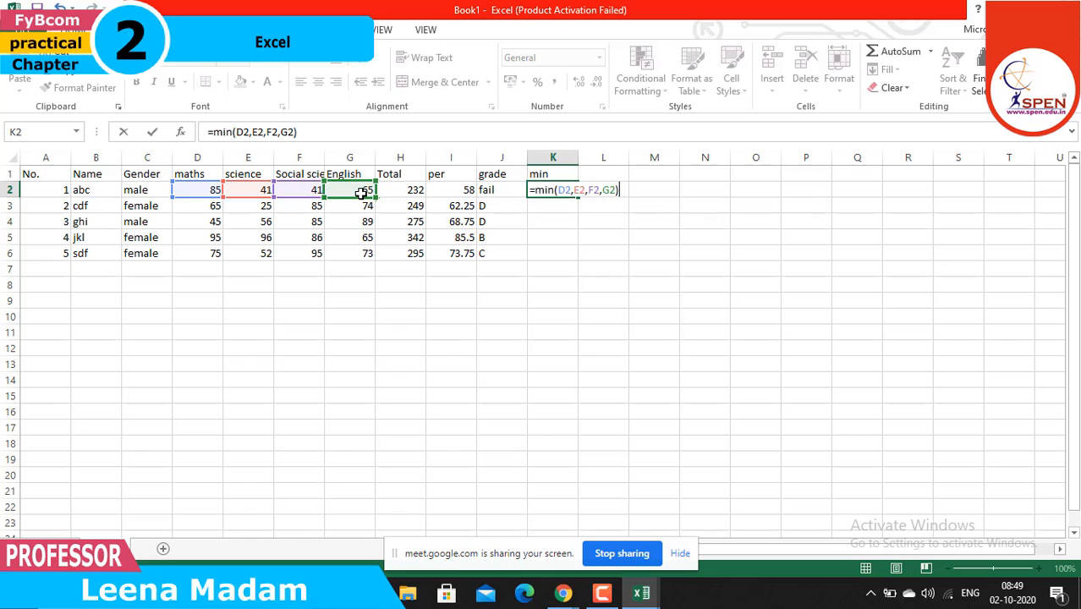
pyautogui.press('Return')
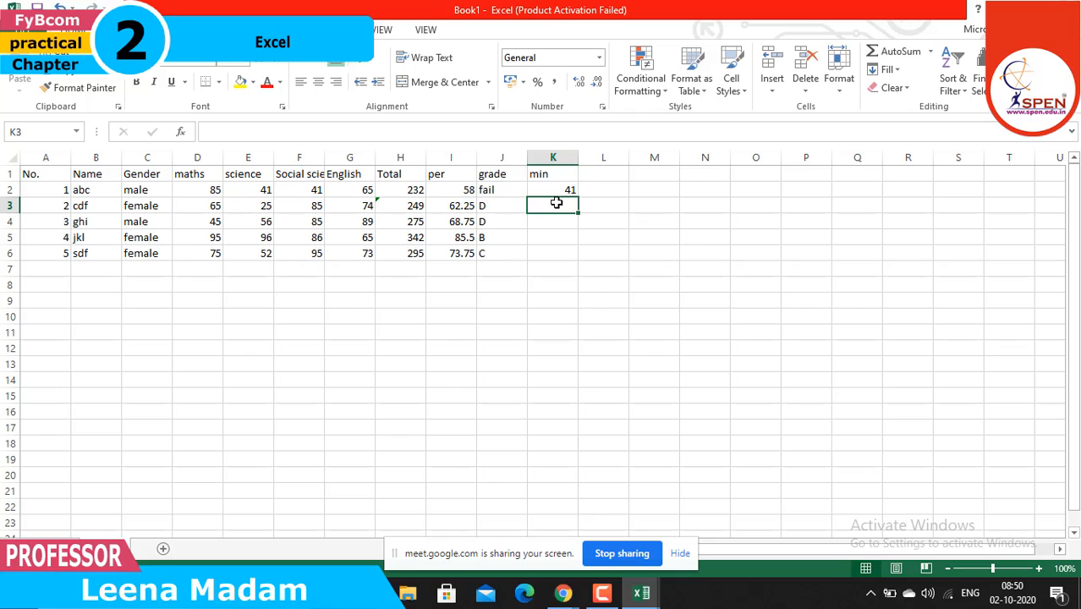
# Begin a =min( formula in K3 with the maths and science marks D3 and E3 as the first two arguments
pyautogui.write('=min')
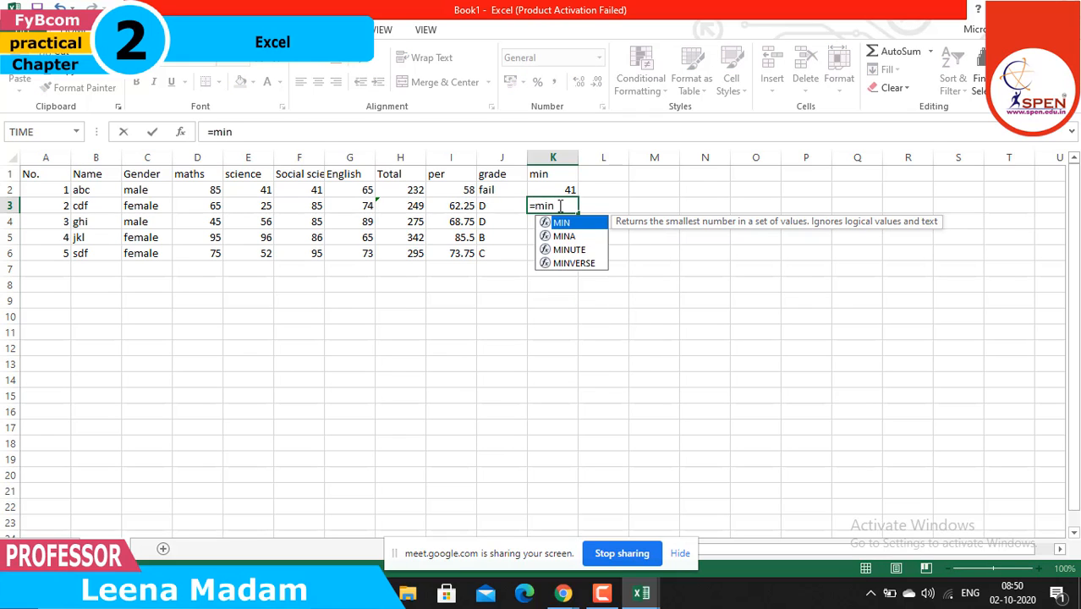
pyautogui.write('(')
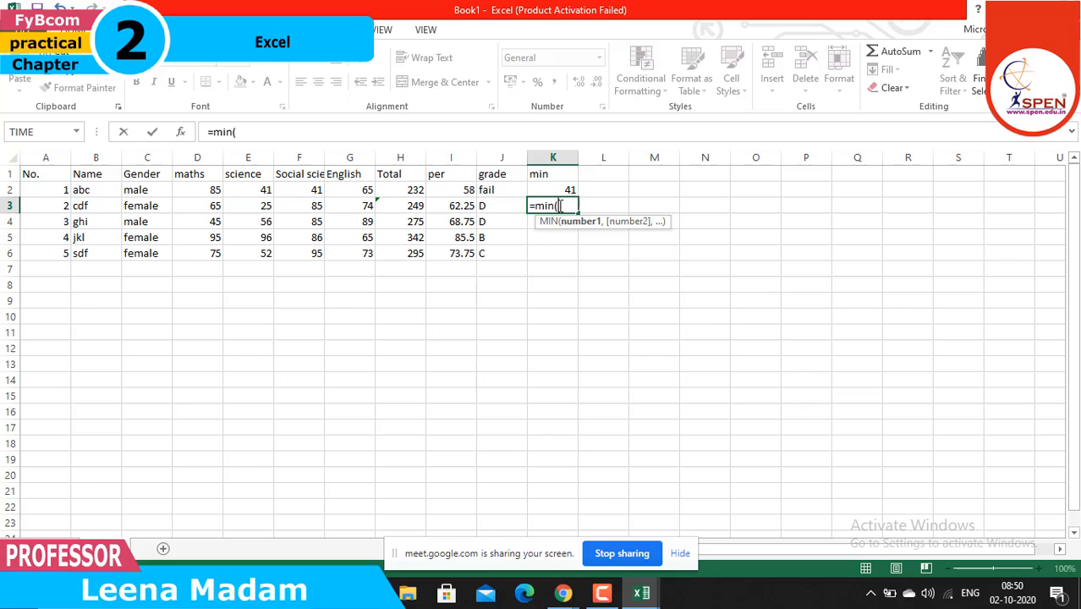
pyautogui.click(194, 206)
pyautogui.write(',')
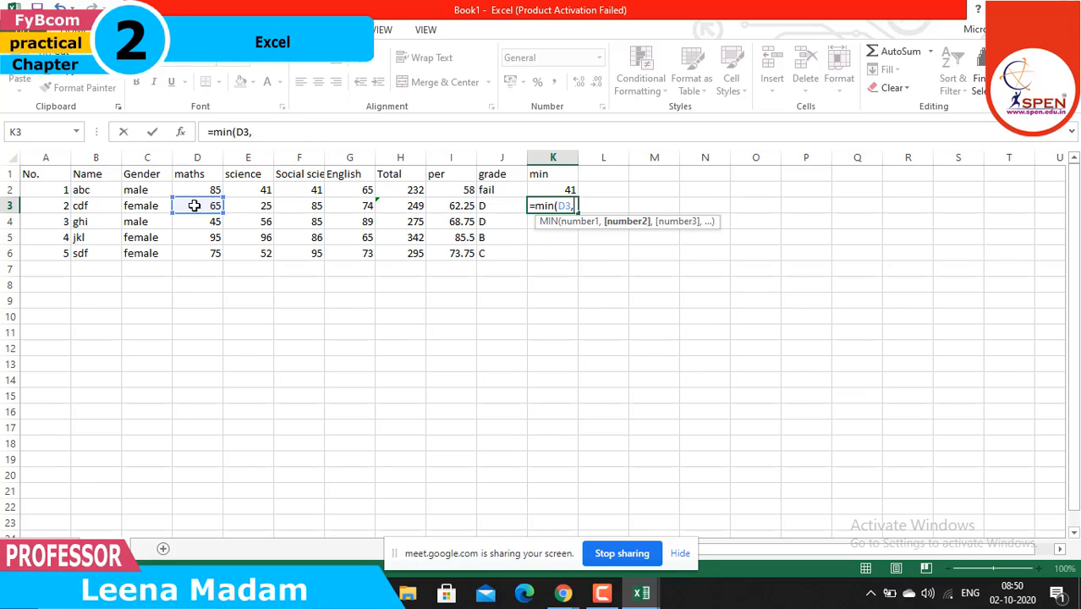
pyautogui.click(228, 207)
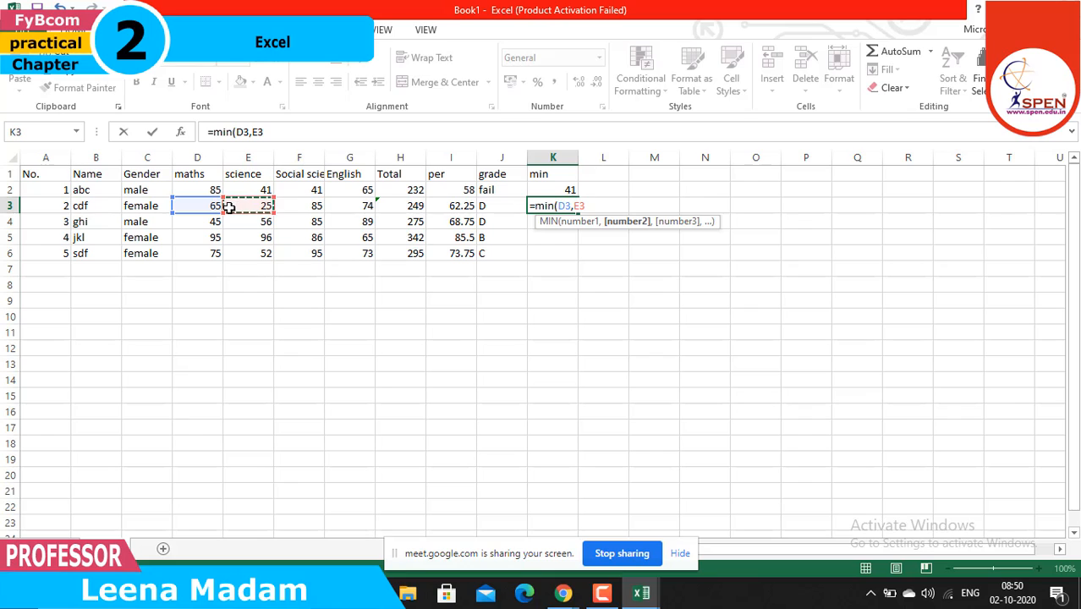
pyautogui.write(',')
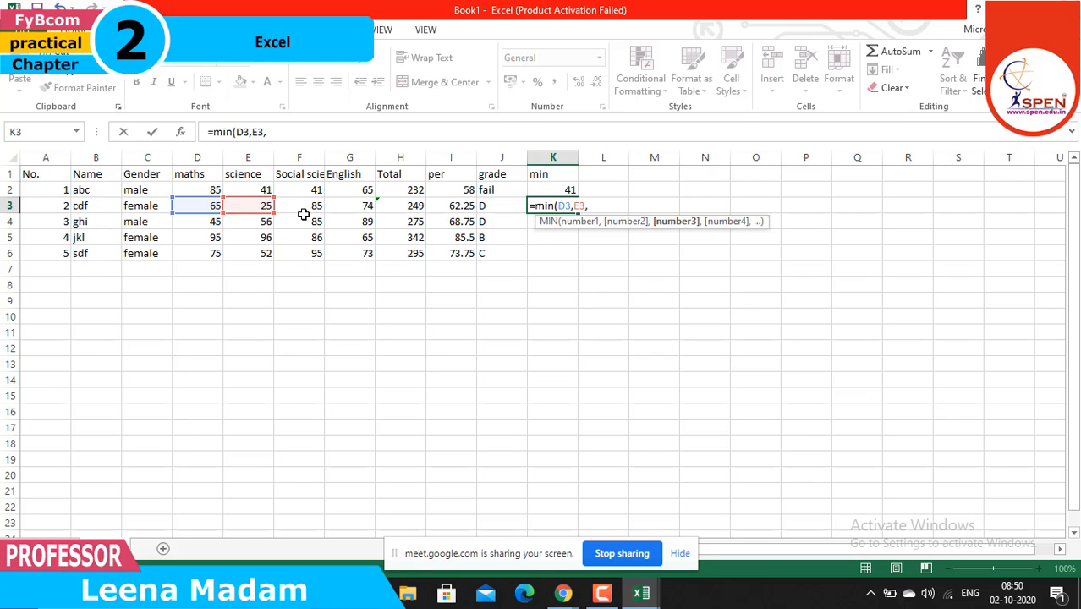
# Extend the K3 MIN formula with the range F3:G3 as its third argument
pyautogui.moveTo(302, 214); pyautogui.dragTo(303, 209)
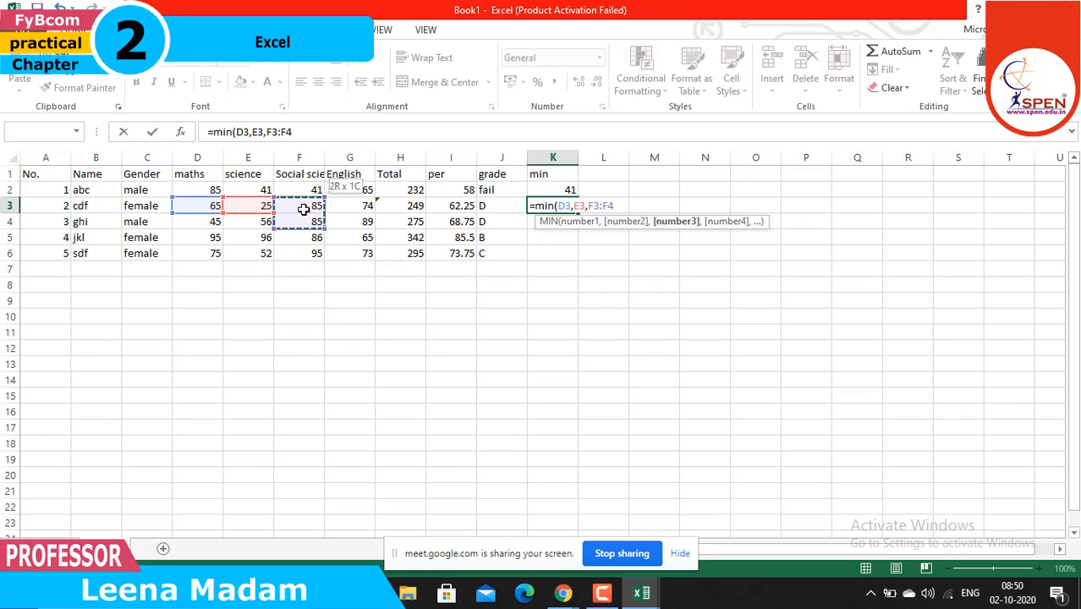
pyautogui.hotkey('ctrl', 'z')
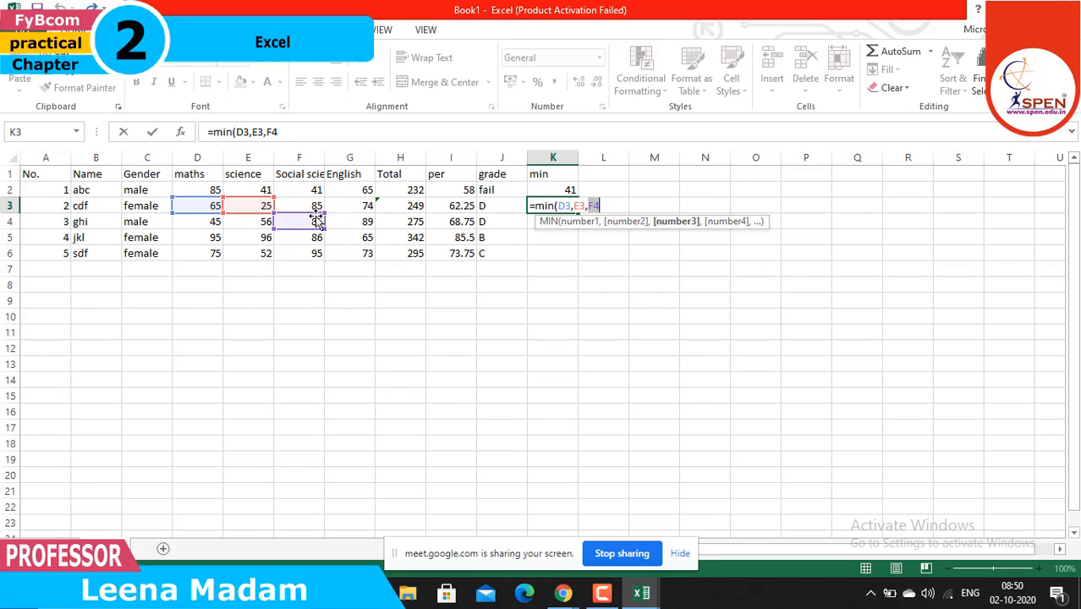
pyautogui.hotkey('ctrl', 'z')
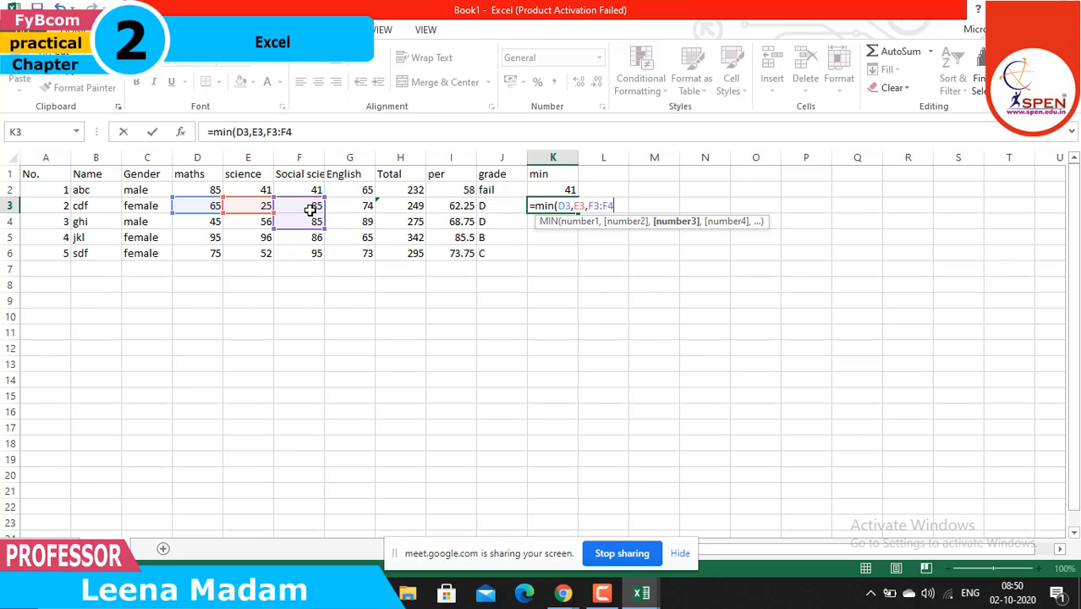
pyautogui.hotkey('ctrl', 'z')
pyautogui.click(311, 206)
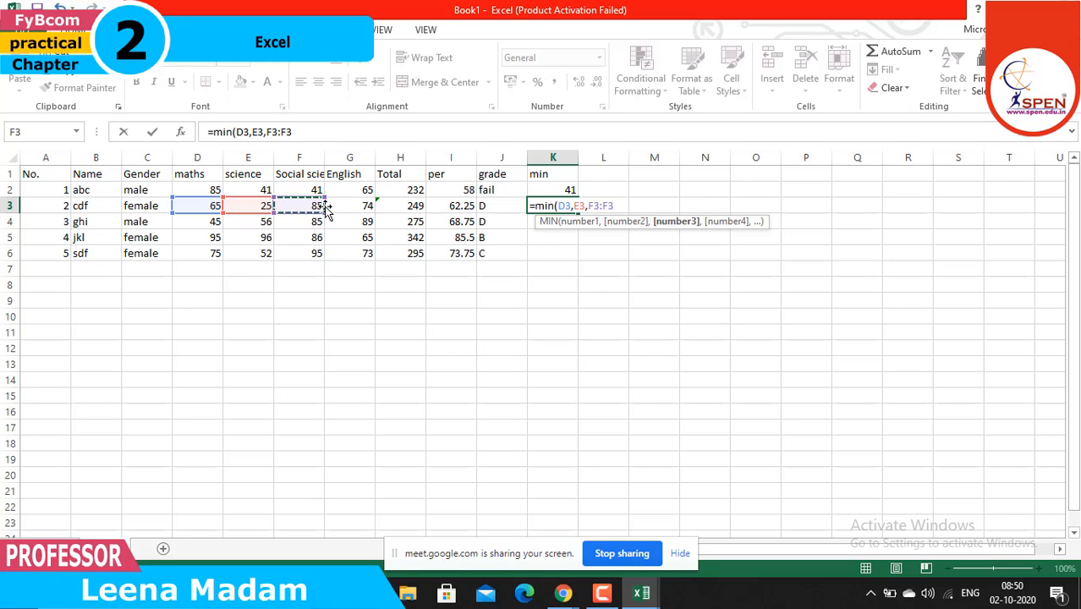
pyautogui.moveTo(334, 205); pyautogui.dragTo(335, 207)
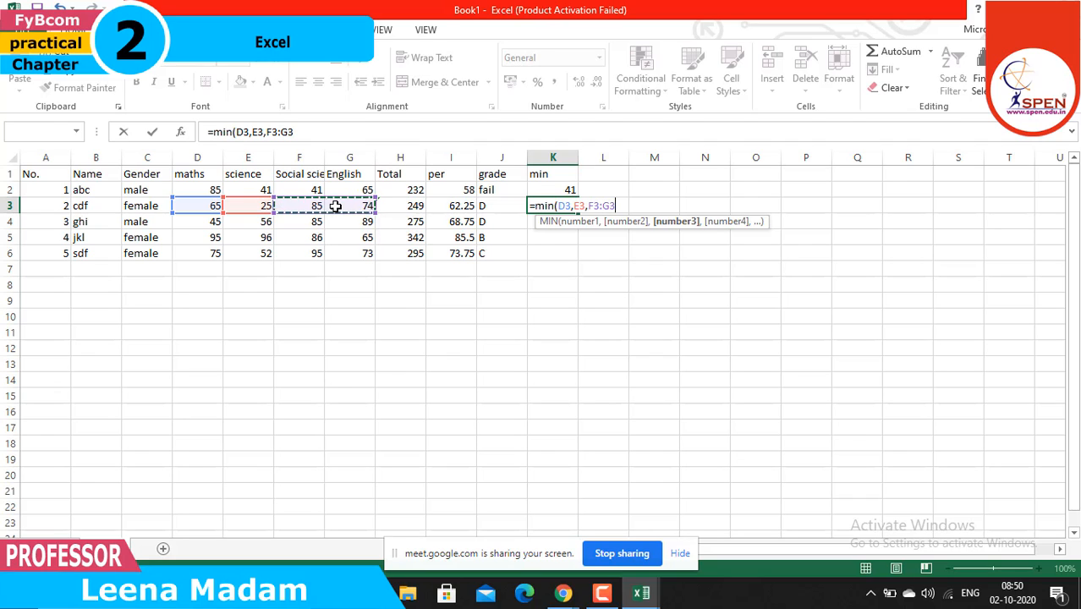
# Reduce the third argument of the K3 MIN formula to the single reference F3, followed by a comma
pyautogui.hotkey('shift', 'Left')
pyautogui.hotkey('shift', 'Left')
pyautogui.hotkey('shift', 'Left')
pyautogui.hotkey('shift', 'Right')
pyautogui.hotkey('shift', 'Right')
pyautogui.hotkey('shift', 'Right')
pyautogui.doubleClick(606, 205)
pyautogui.press('BackSpace')
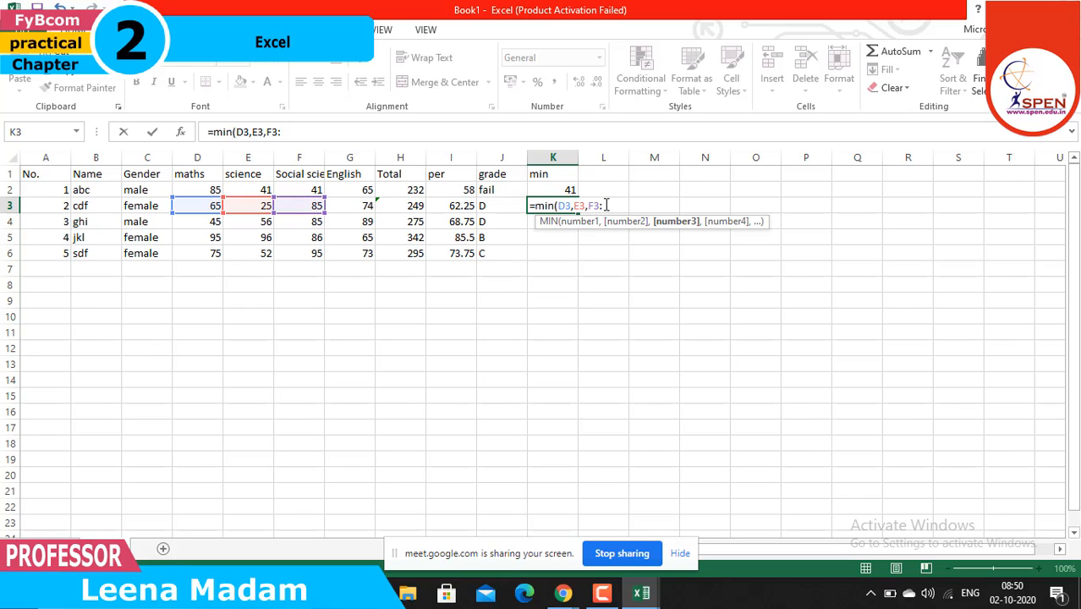
pyautogui.write(',')
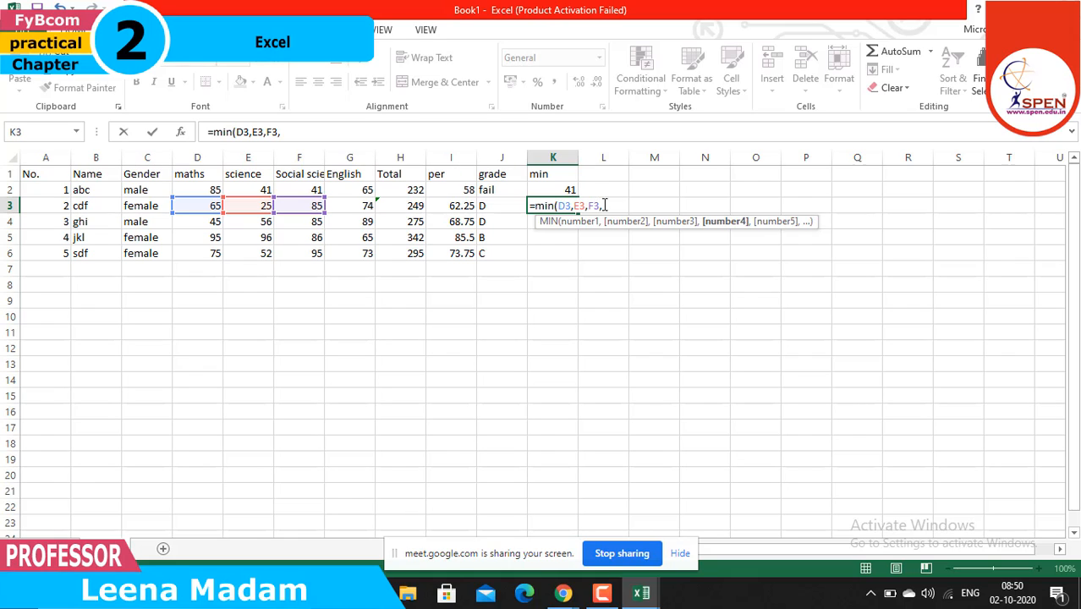
# Complete the K3 MIN formula with the English mark G3 as its fourth argument and enter it
pyautogui.click(359, 207)
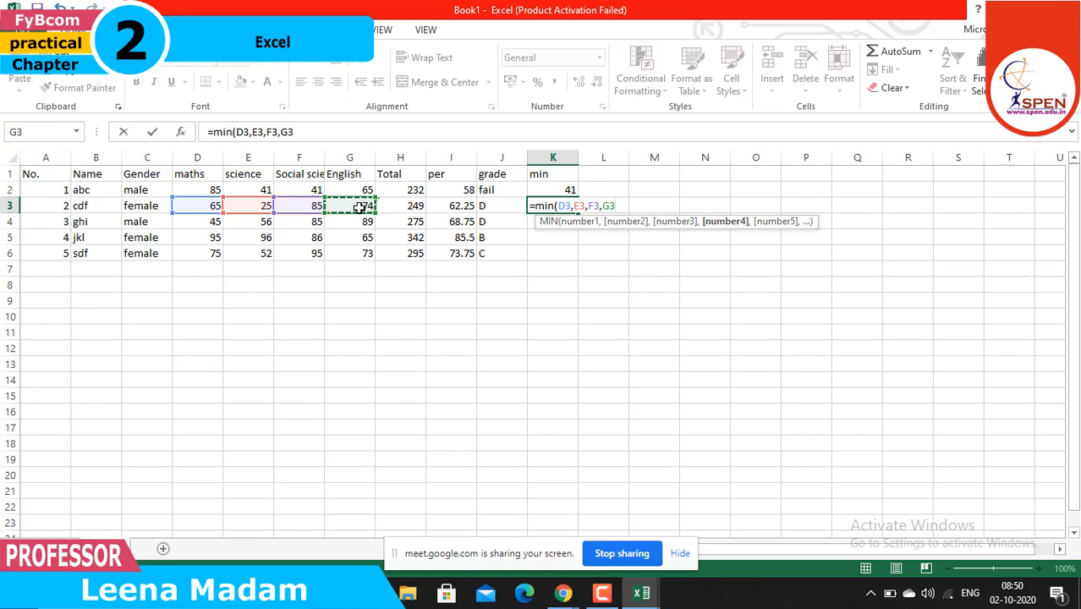
pyautogui.write(')')
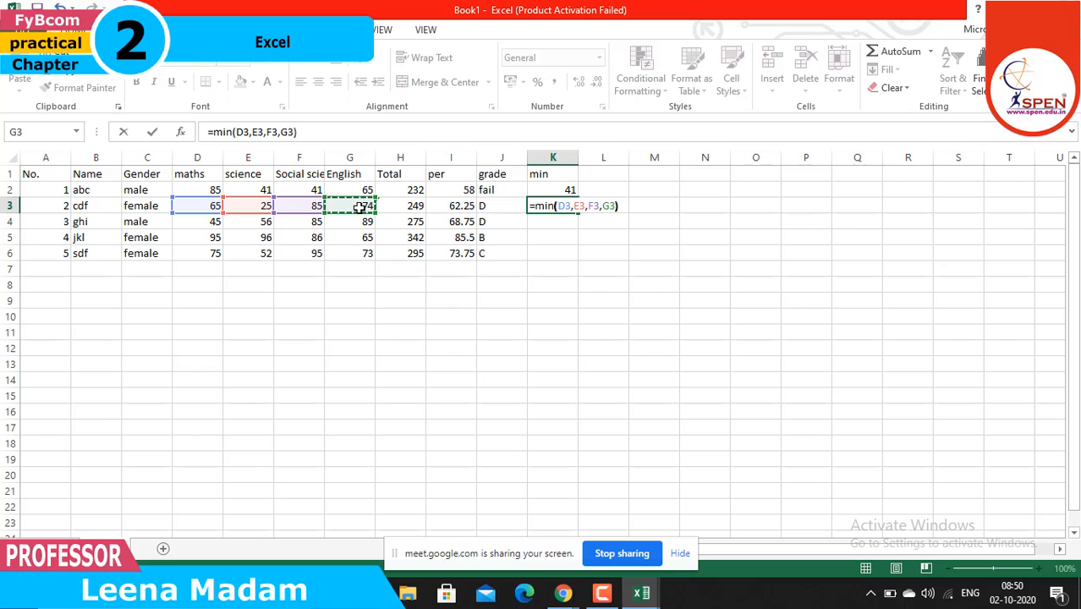
pyautogui.press('Return')
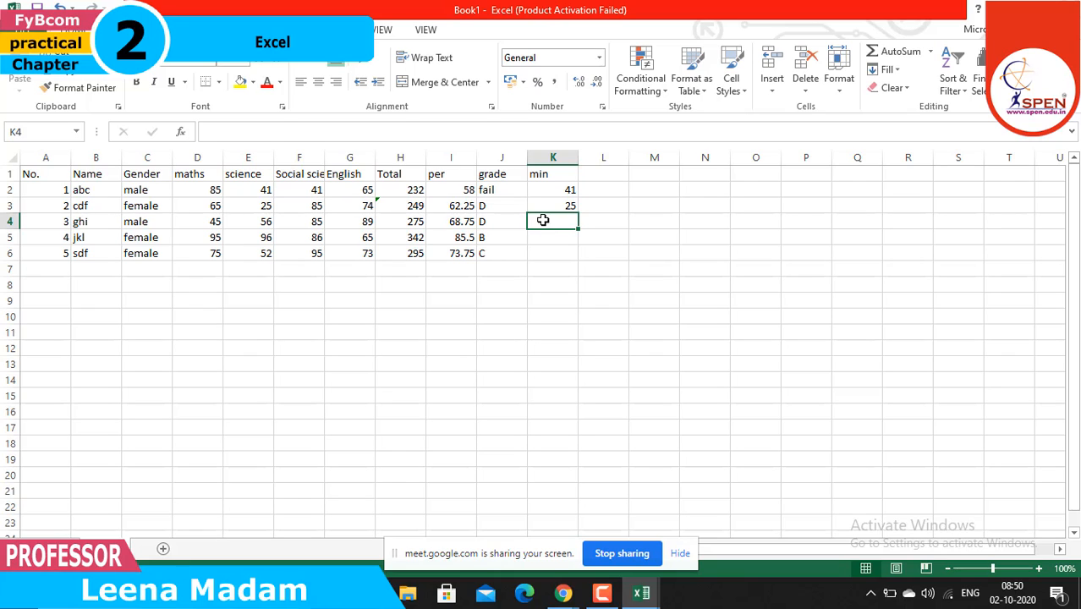
# Enter a MIN formula in K4 with the four subject marks D4, E4, F4 and G4 as separate arguments
pyautogui.write('=mi')
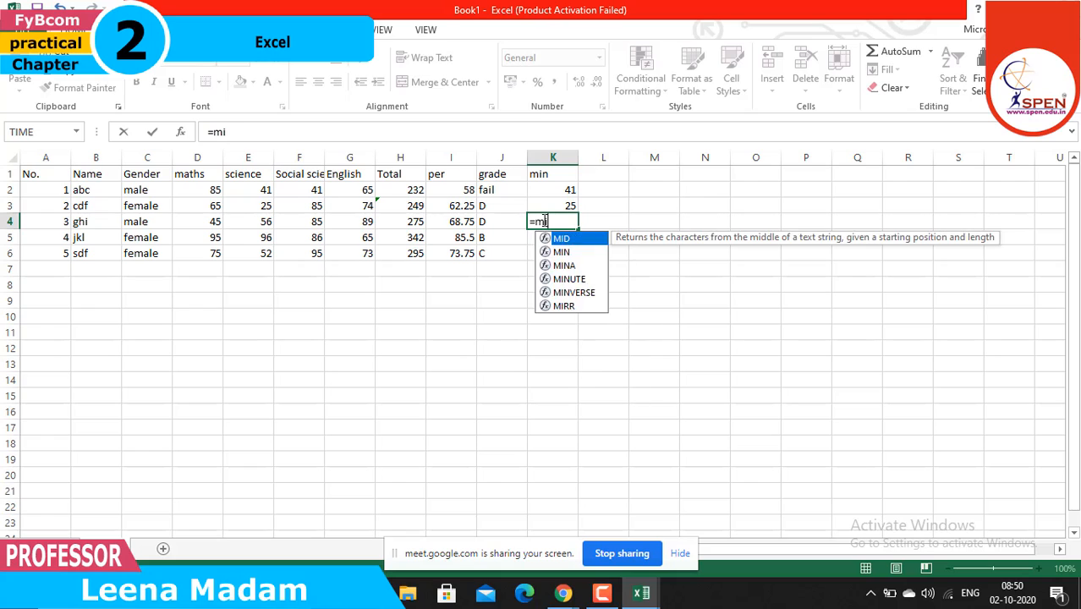
pyautogui.write('n(')
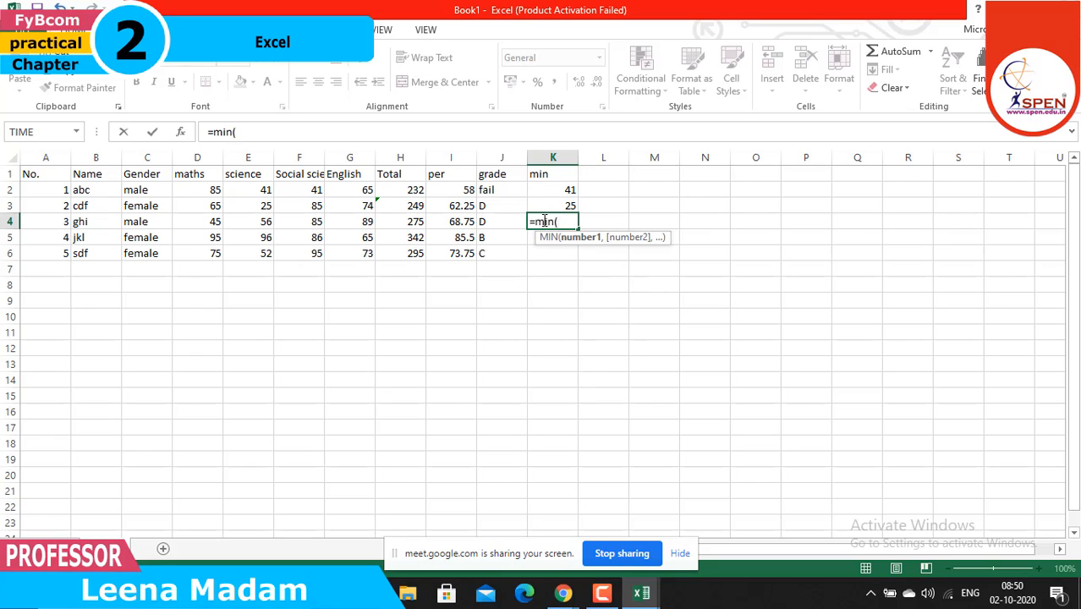
pyautogui.click(191, 220)
pyautogui.write(',')
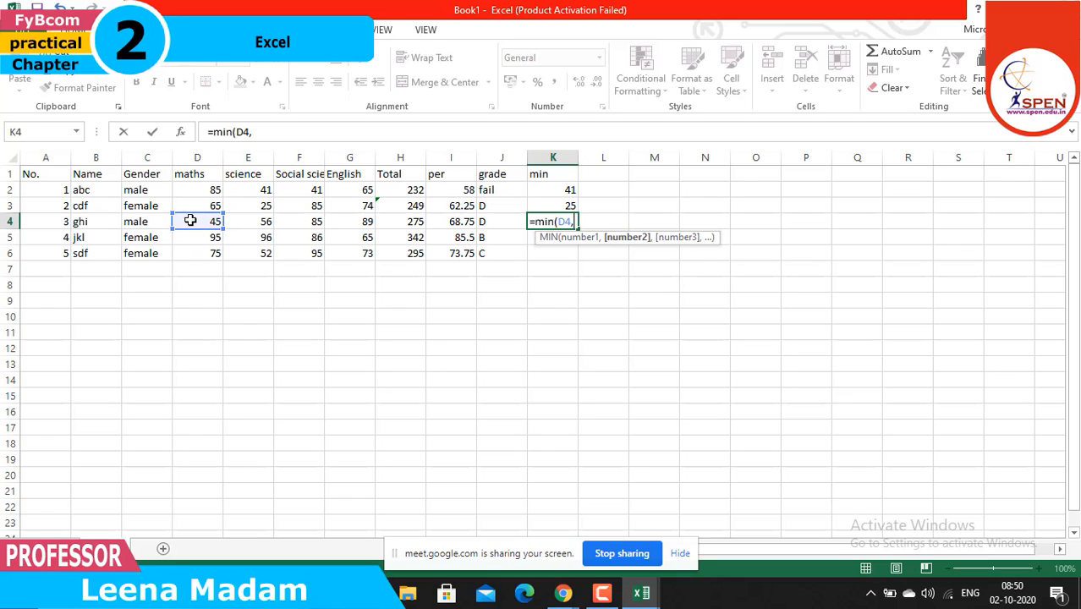
pyautogui.click(256, 222)
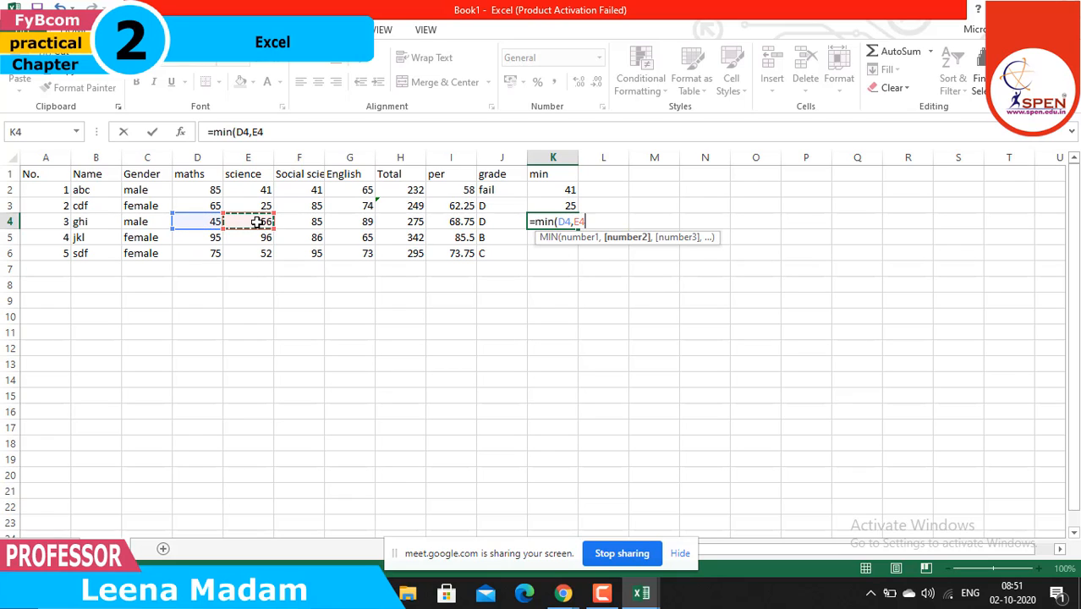
pyautogui.write(',')
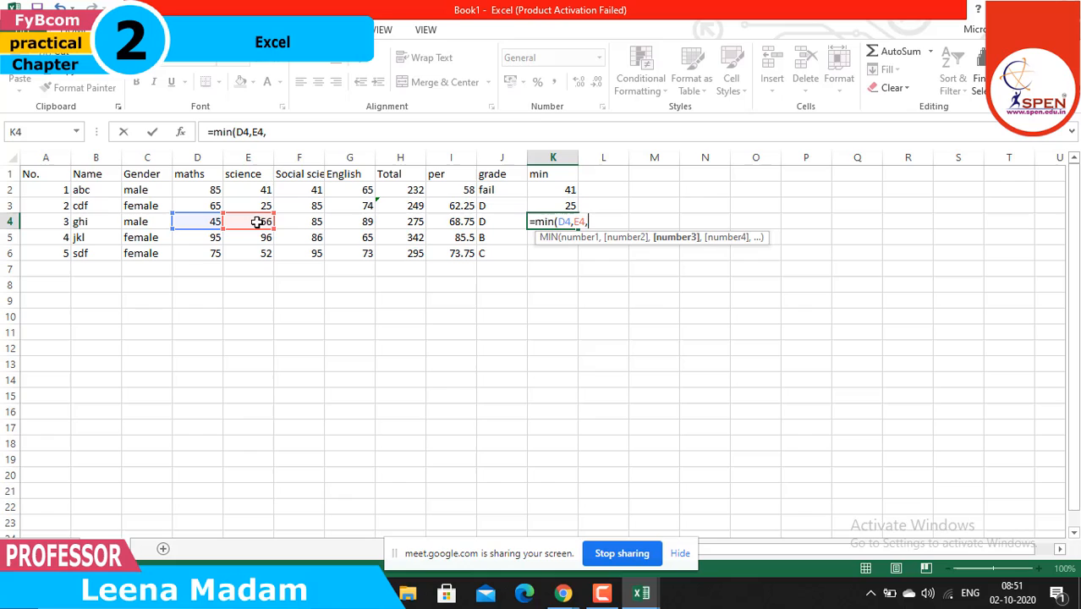
pyautogui.click(311, 223)
pyautogui.write(',')
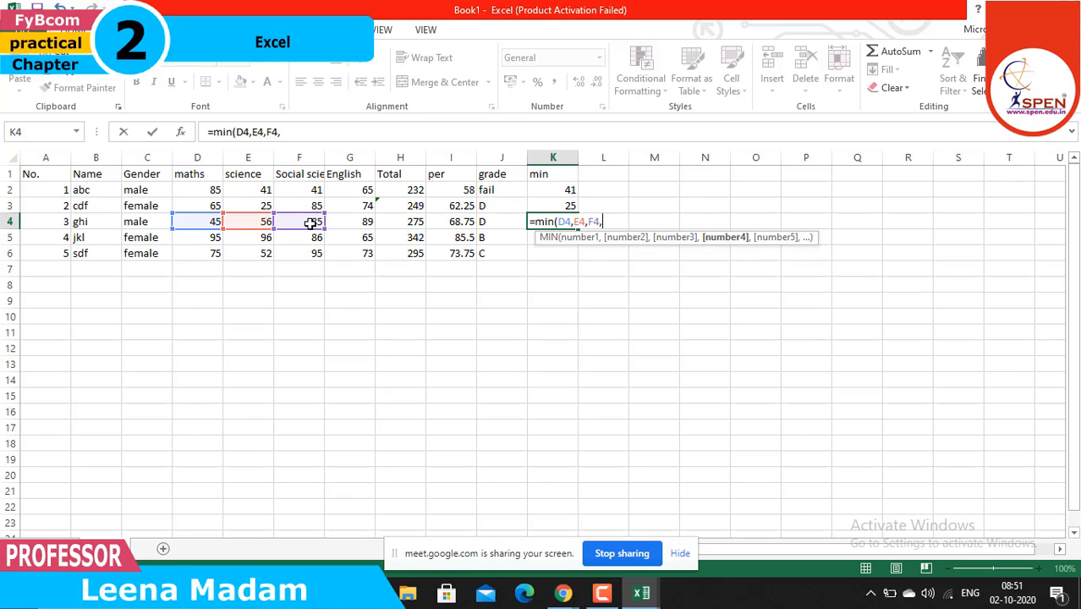
pyautogui.click(350, 222)
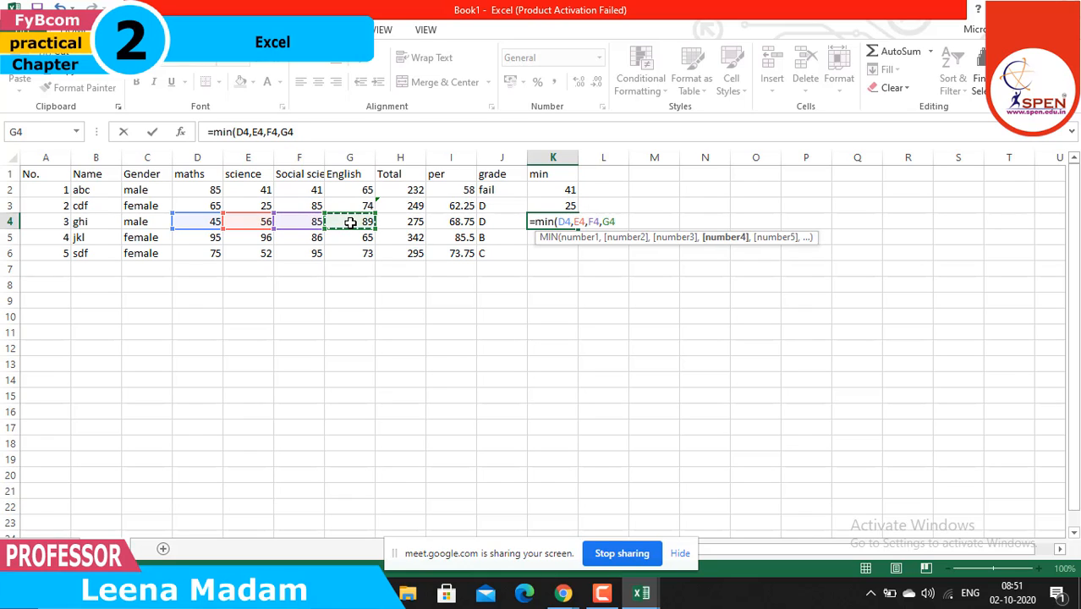
pyautogui.write(')')
pyautogui.press('Return')
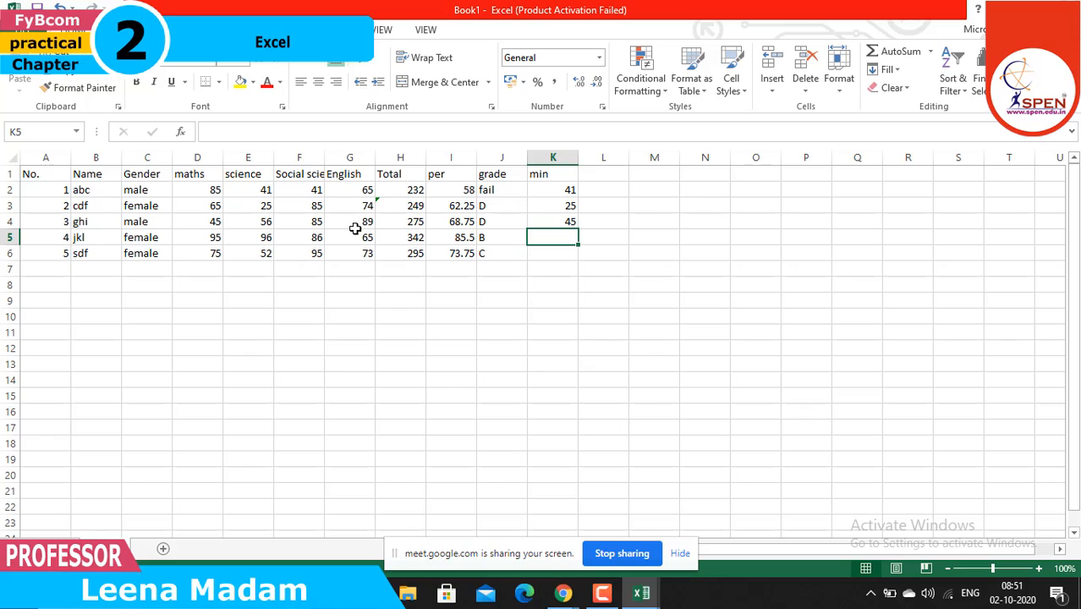
# Fill the K4 MIN formula down to K6 and enter the column heading max in L1
pyautogui.click(568, 224)
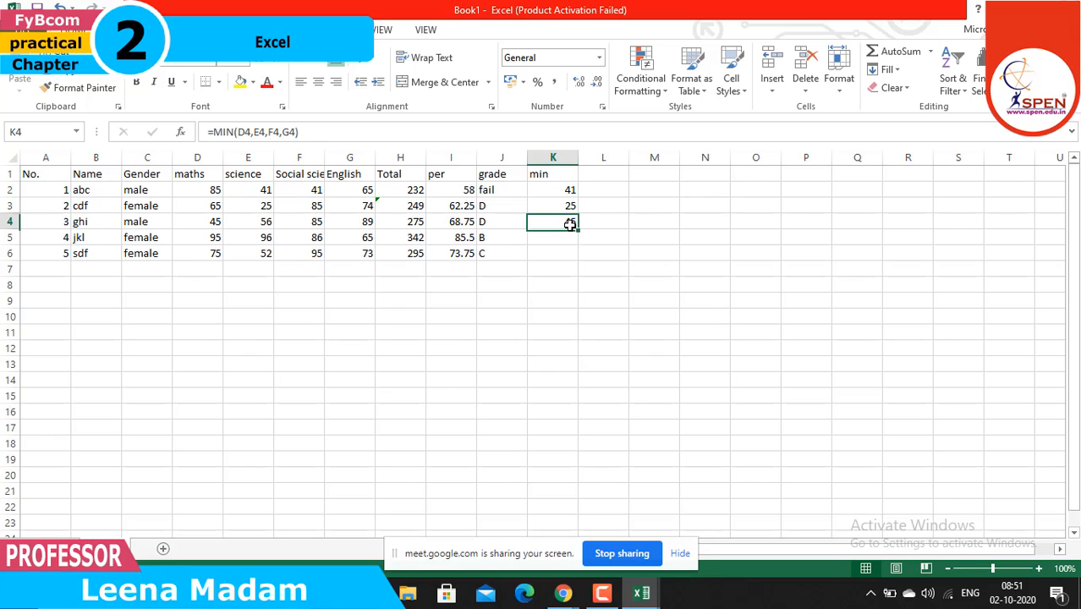
pyautogui.moveTo(577, 237); pyautogui.dragTo(576, 259)
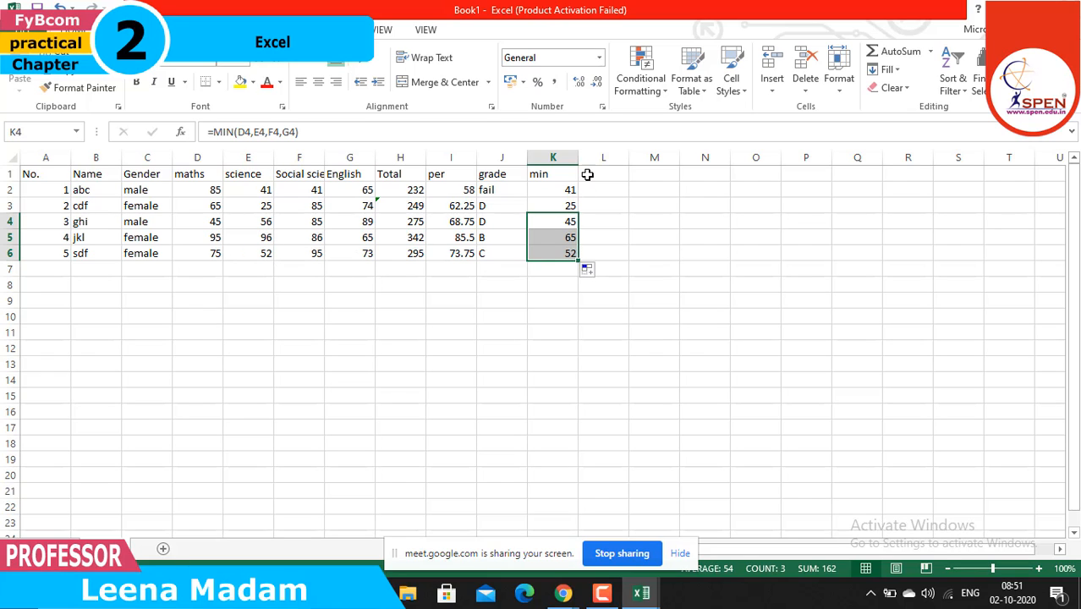
pyautogui.click(588, 175)
pyautogui.write('max')
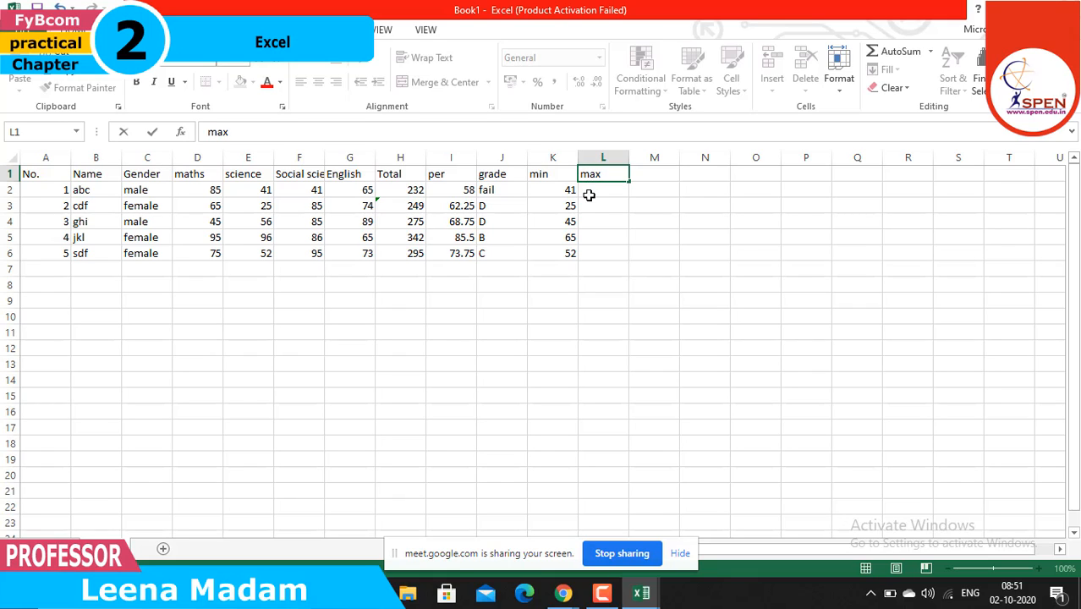
# Enter a MAX formula in L2 with the four subject marks D2, E2, F2 and G2 as separate arguments
pyautogui.click(588, 190)
pyautogui.doubleClick(588, 189)
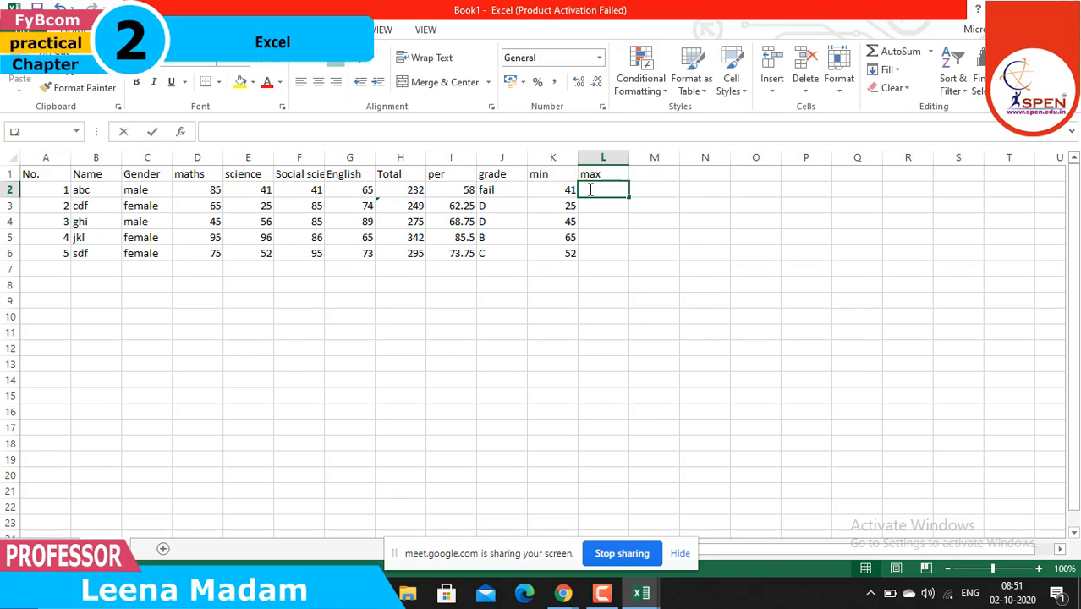
pyautogui.write('=')
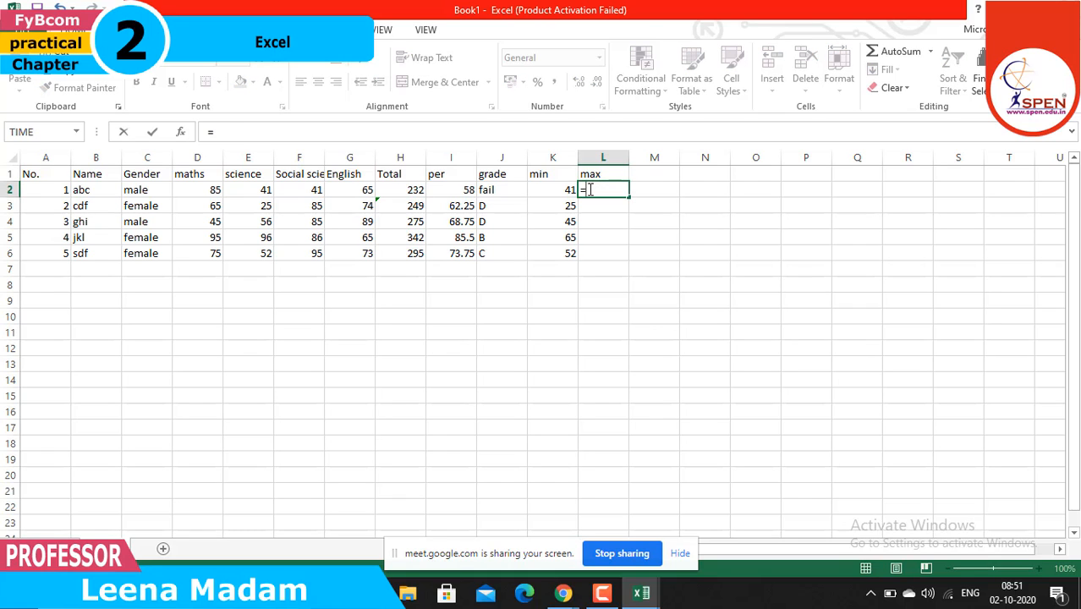
pyautogui.write('max')
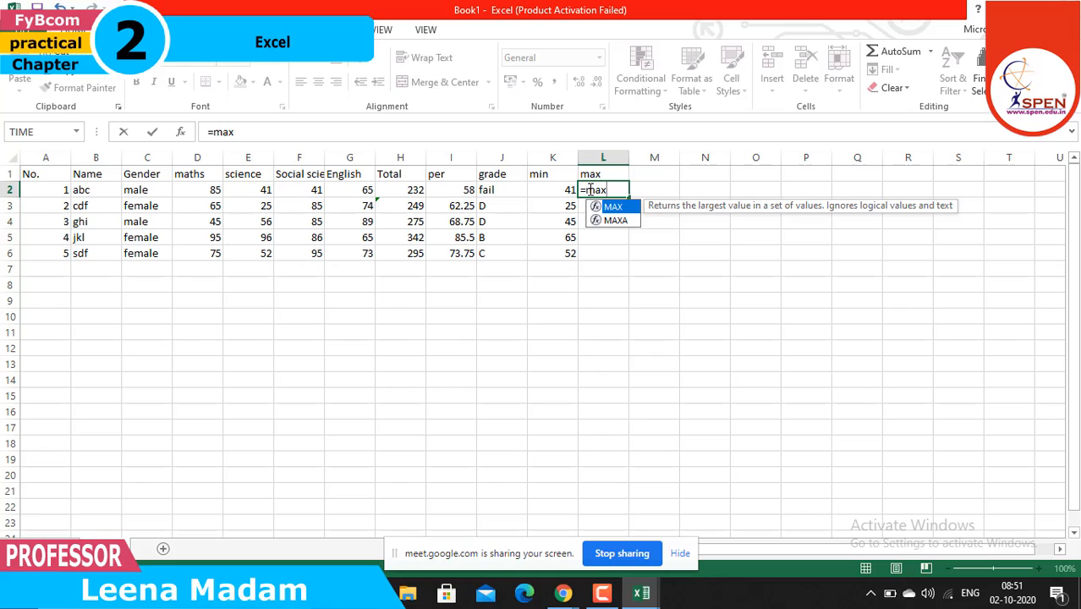
pyautogui.write('(')
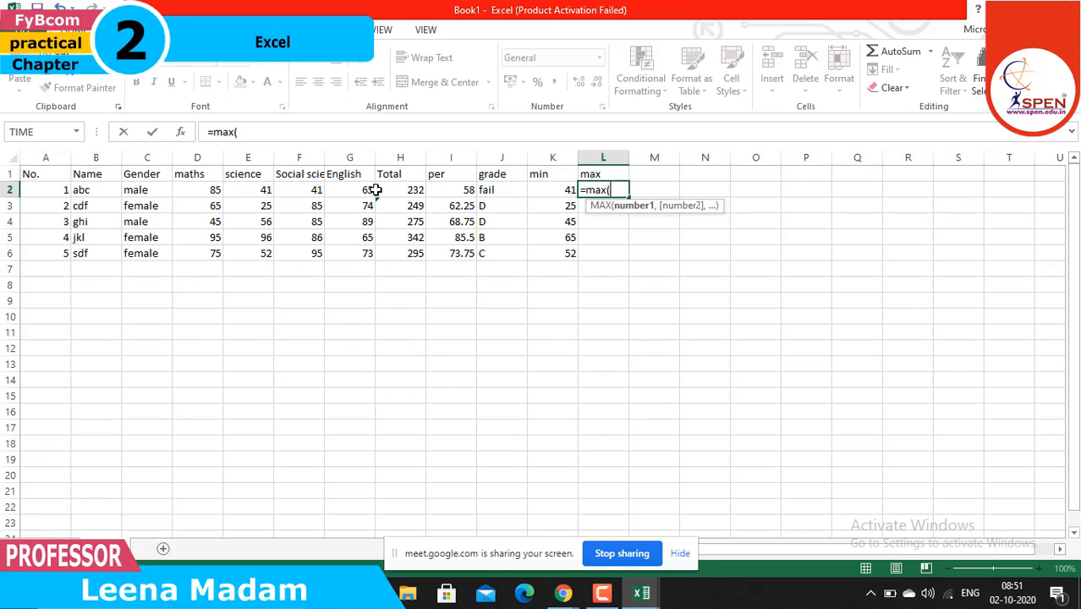
pyautogui.click(204, 191)
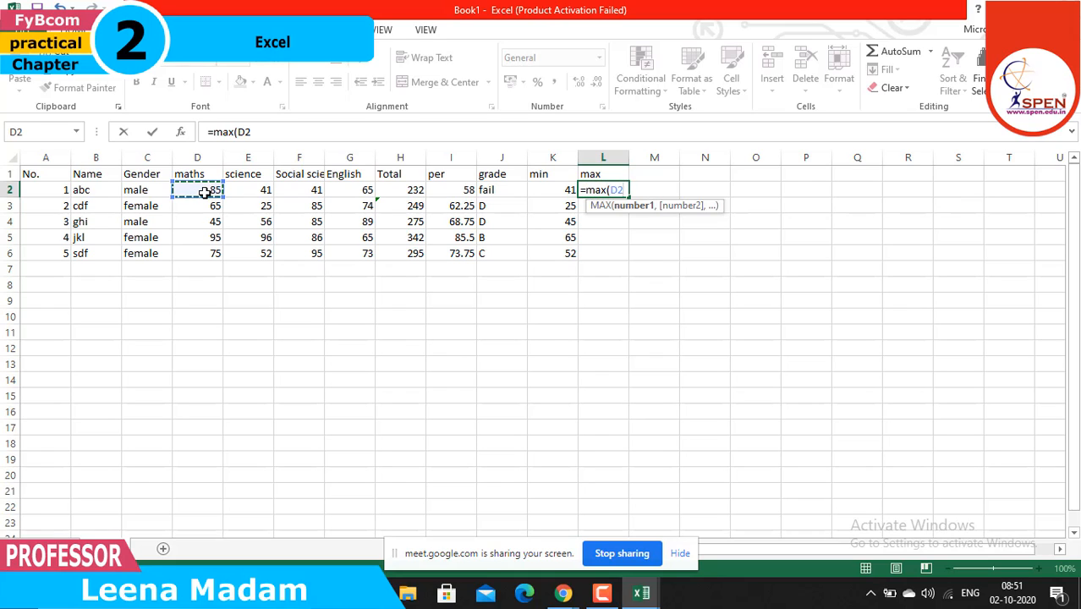
pyautogui.write(',')
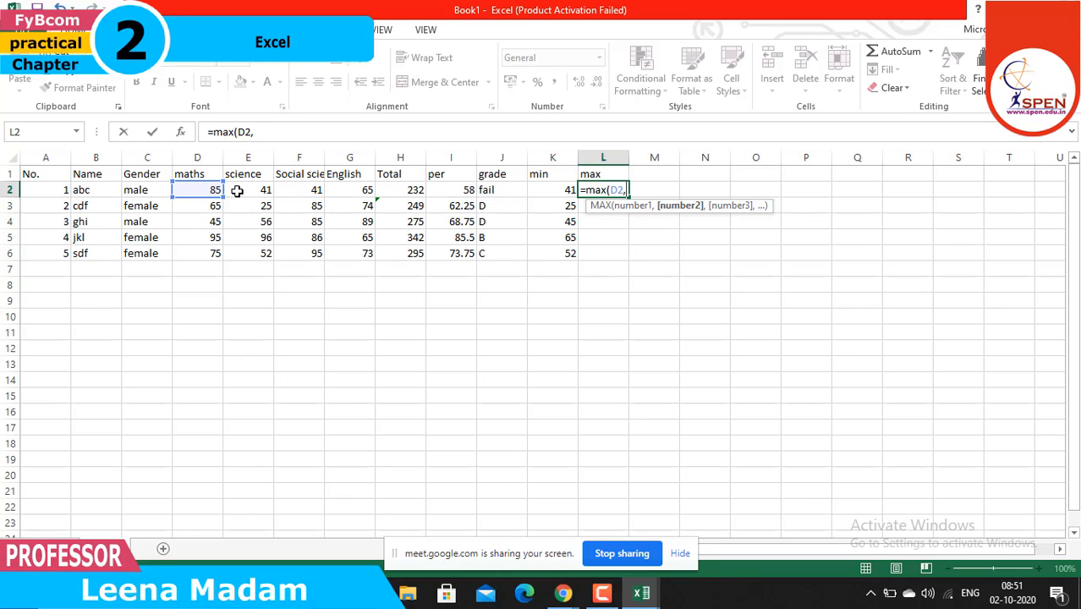
pyautogui.click(237, 191)
pyautogui.write(',')
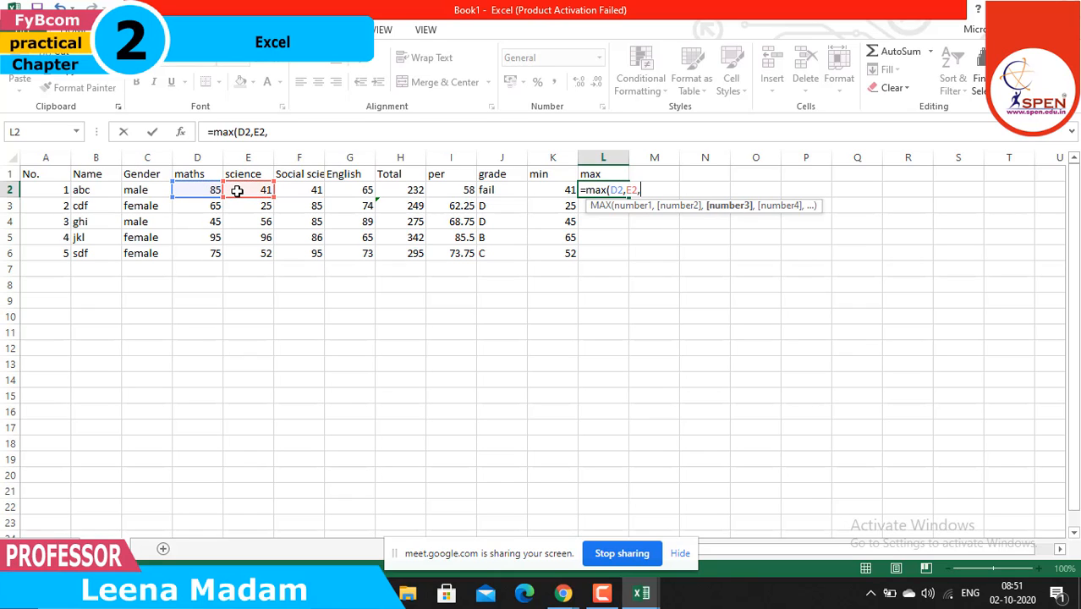
pyautogui.click(287, 191)
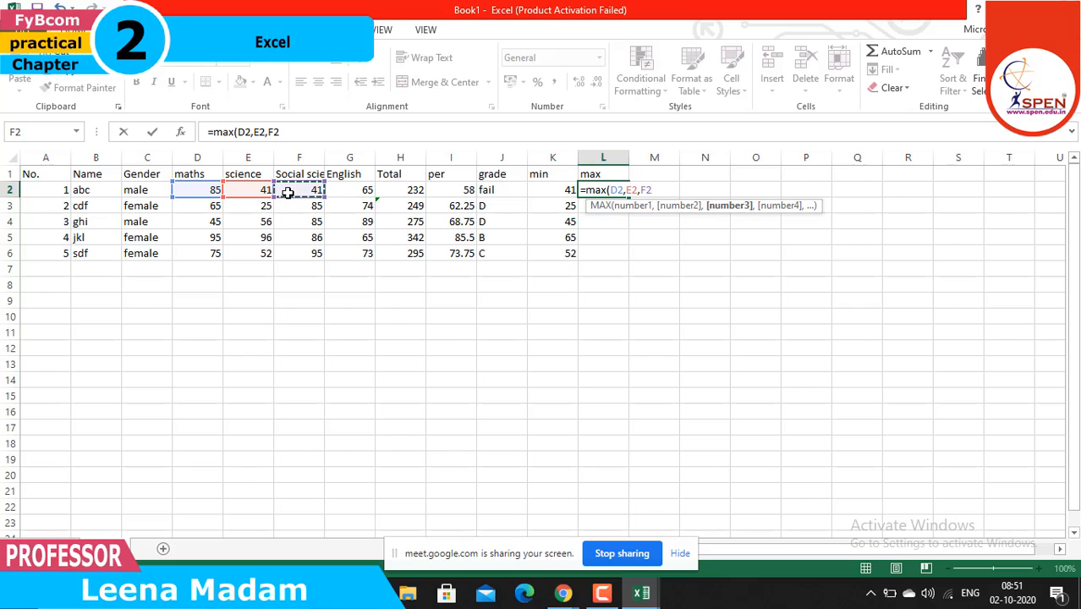
pyautogui.write(',')
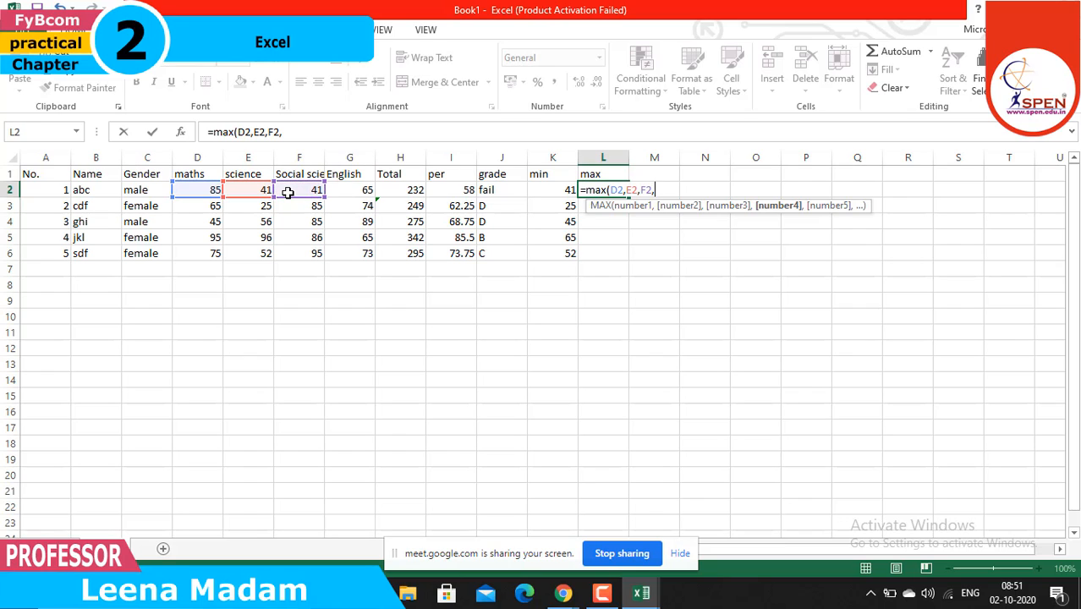
pyautogui.click(362, 190)
pyautogui.write(')')
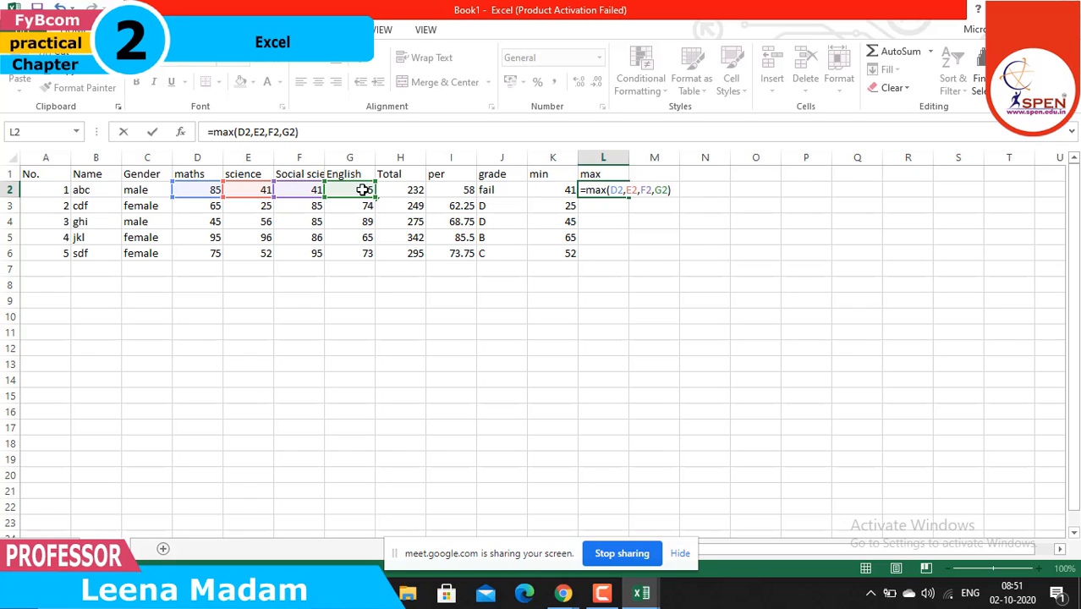
pyautogui.press('Return')
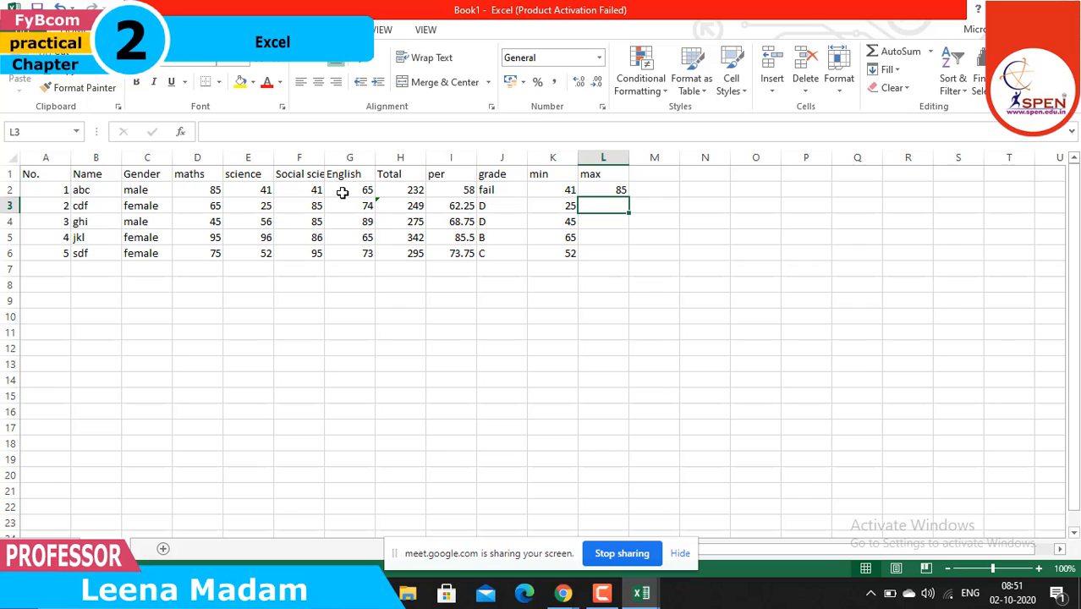
# Enter a MAX formula in L3 with the four subject marks D3, E3, F3 and G3 as separate arguments
pyautogui.doubleClick(589, 204)
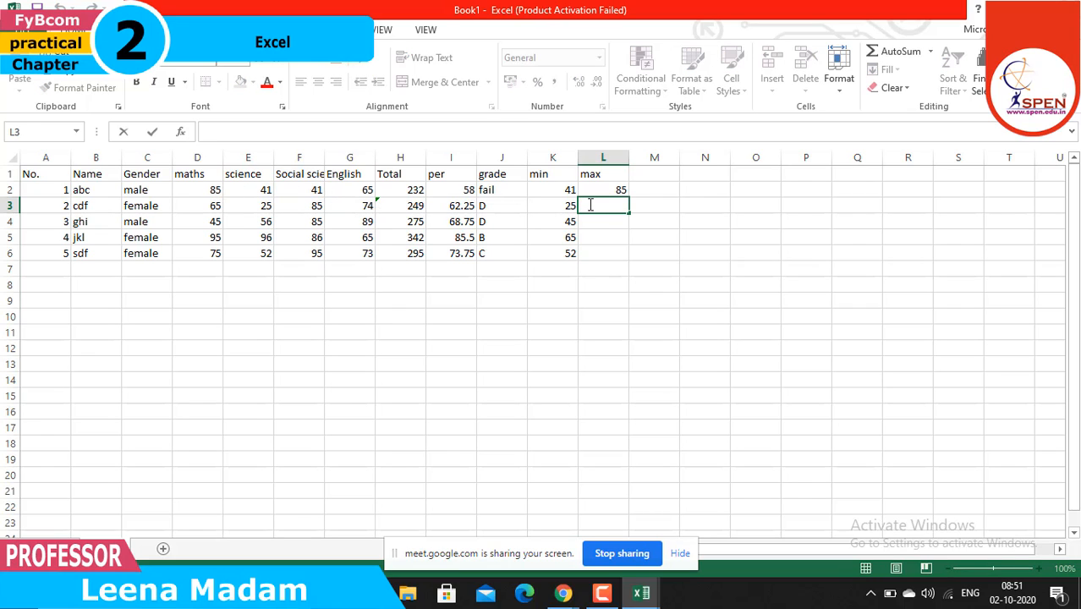
pyautogui.write('=max(')
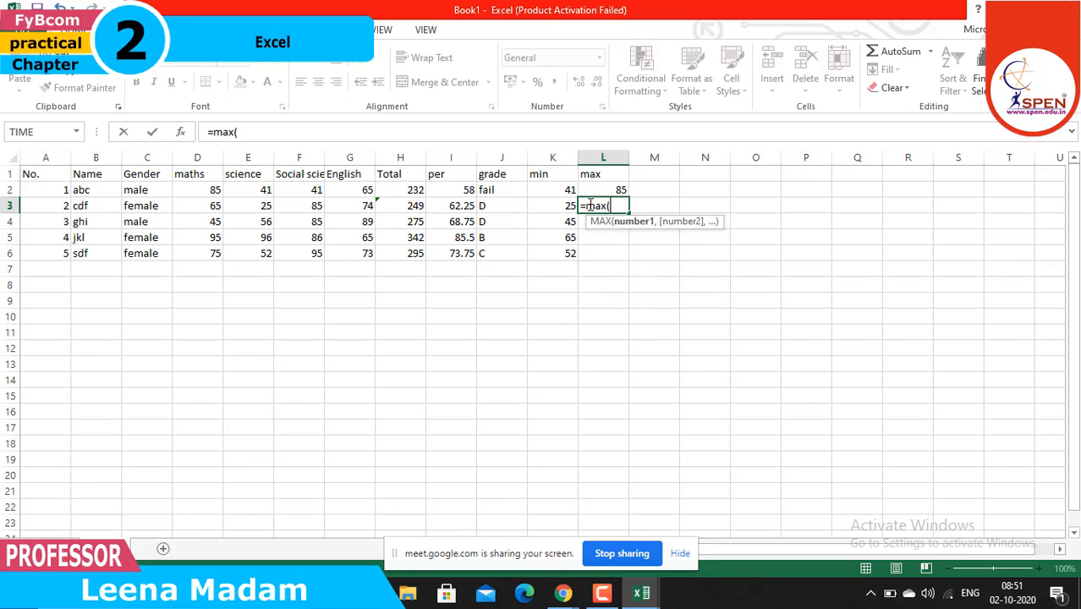
pyautogui.click(194, 208)
pyautogui.write(',')
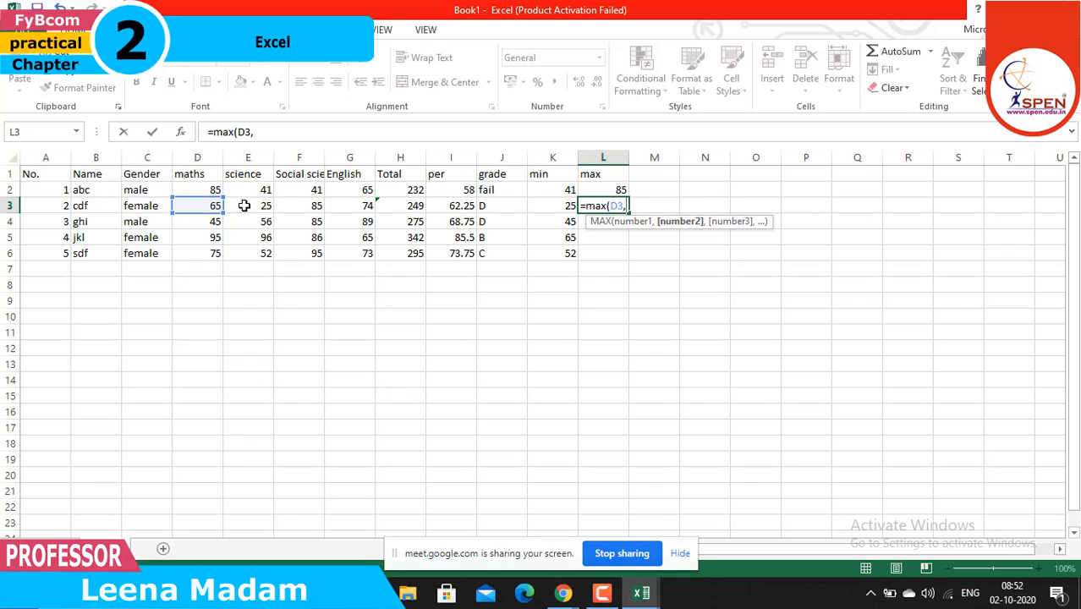
pyautogui.click(243, 206)
pyautogui.write(',')
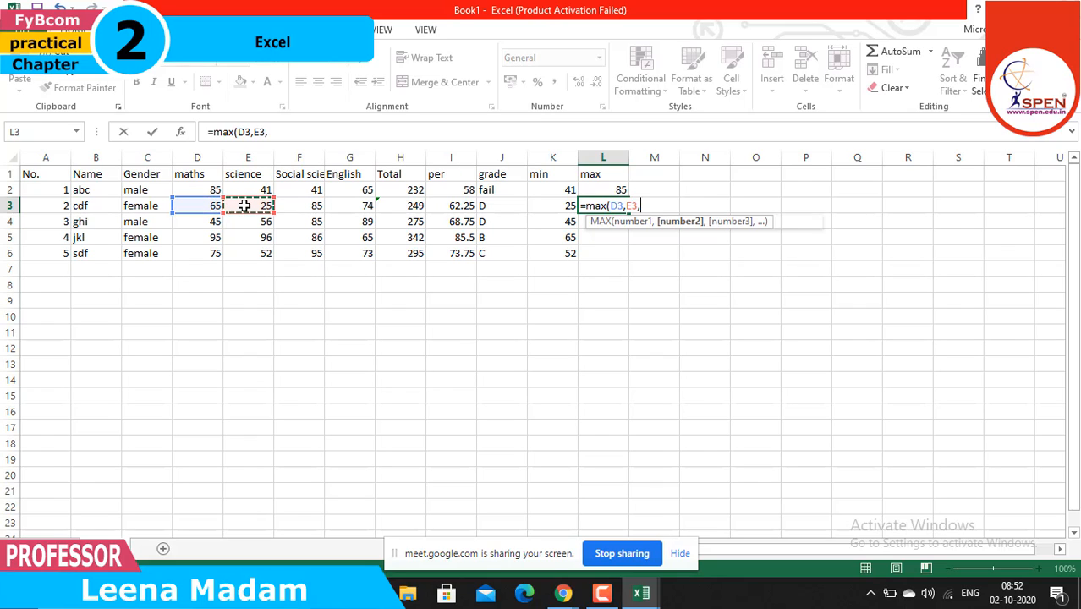
pyautogui.click(294, 205)
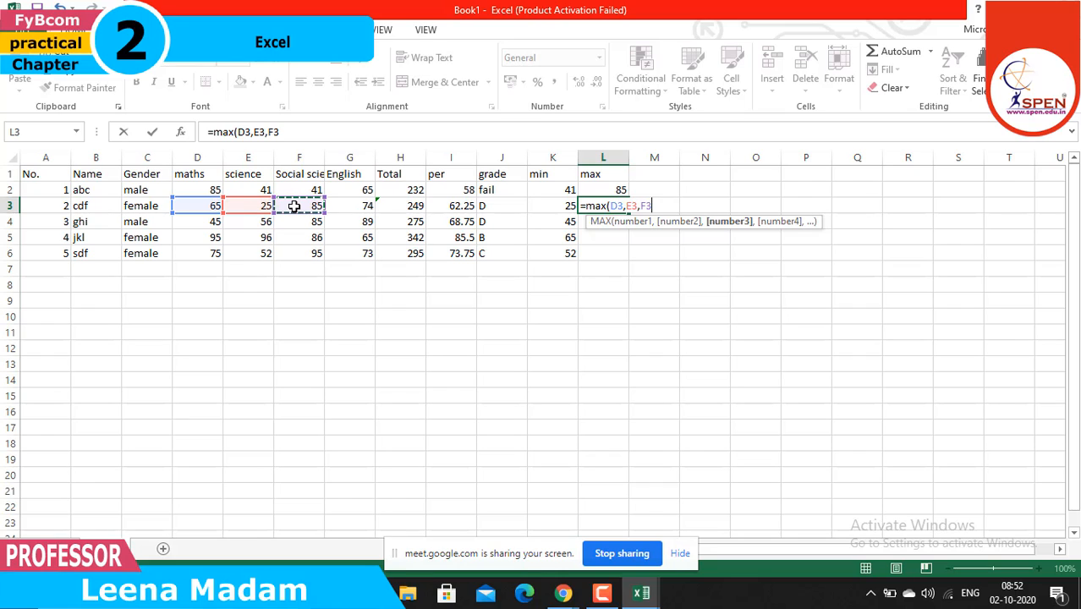
pyautogui.write(',')
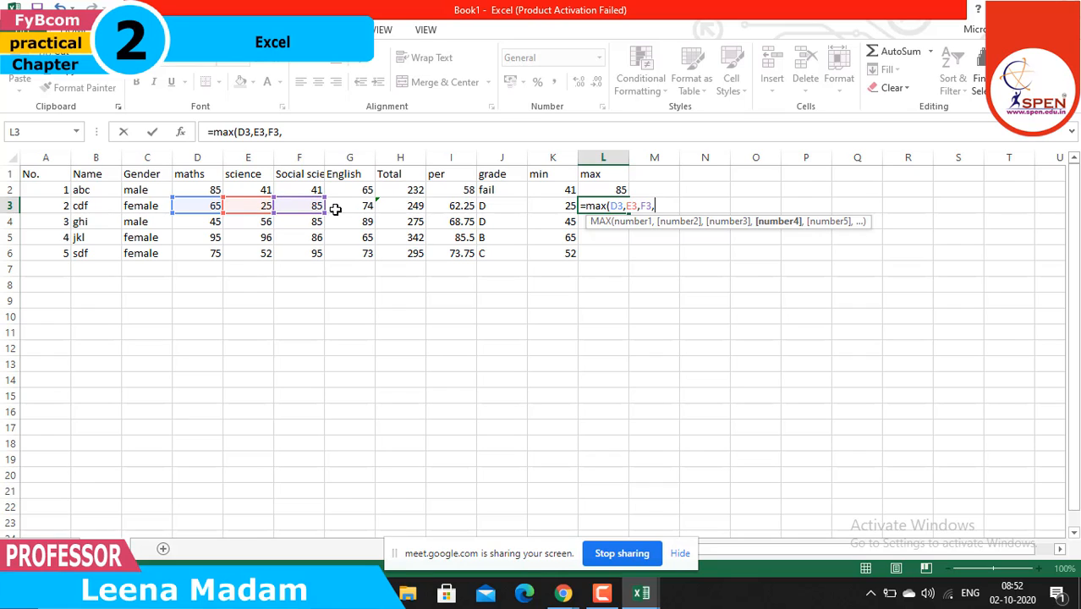
pyautogui.click(335, 211)
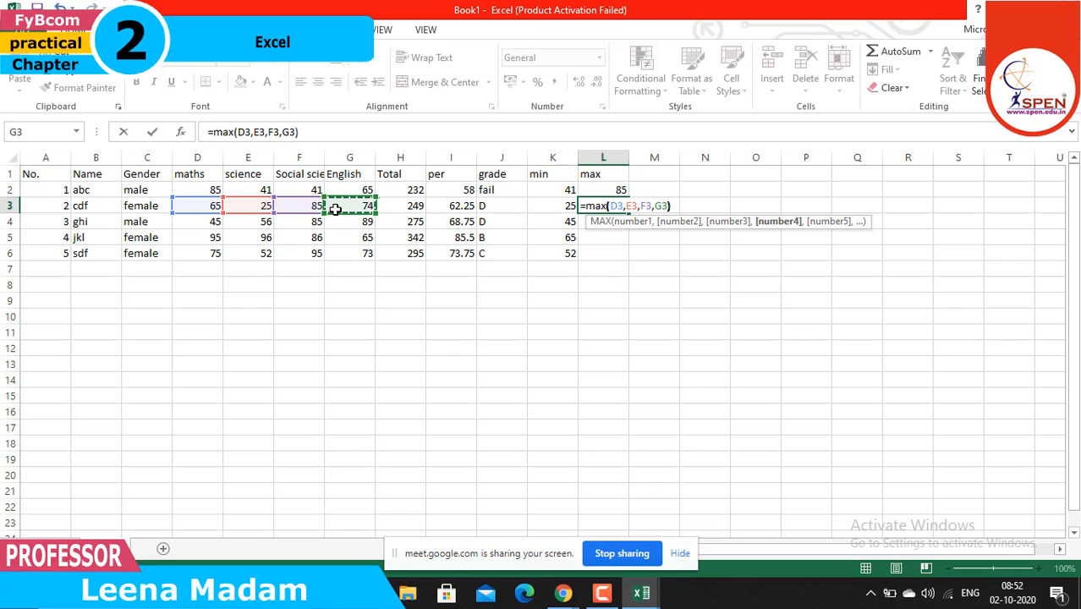
pyautogui.press('Return')
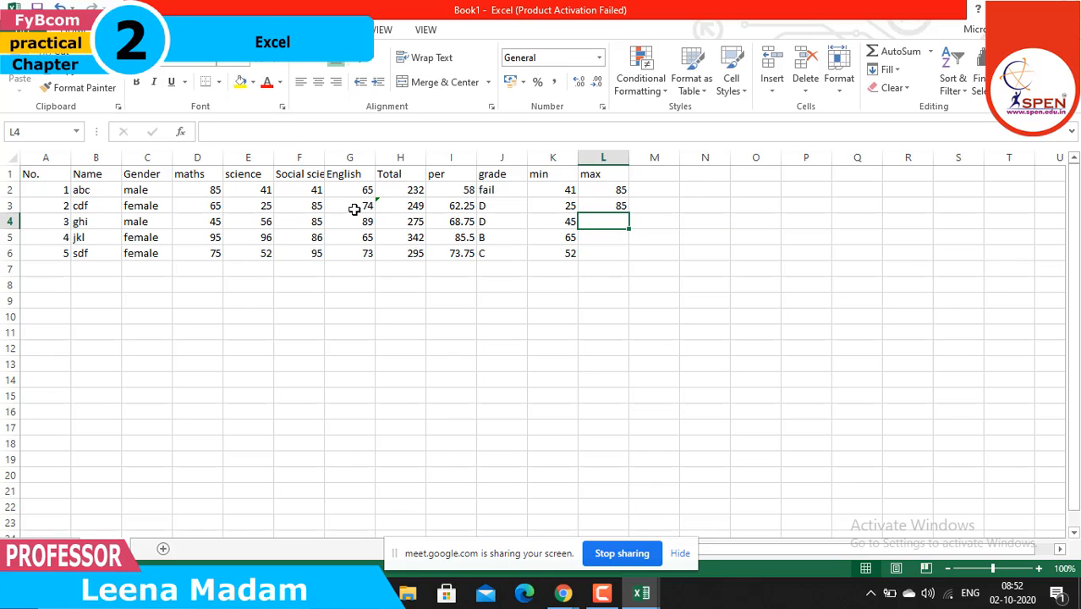
# Enter a MAX formula in L4 with the four subject marks D4, E4, F4 and G4 as separate arguments
pyautogui.doubleClick(586, 223)
pyautogui.write('=max')
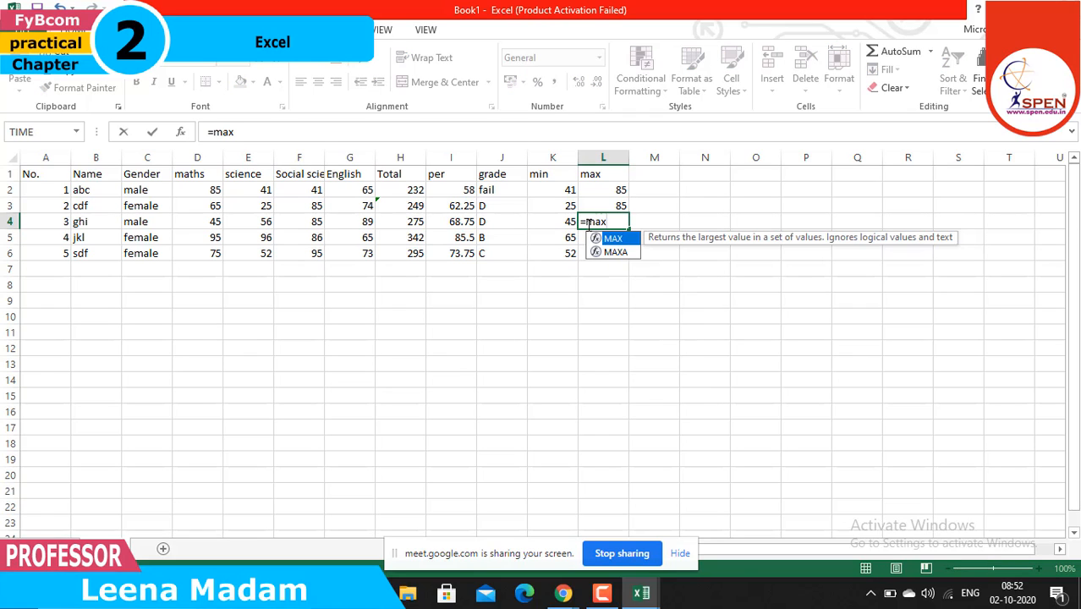
pyautogui.write('(')
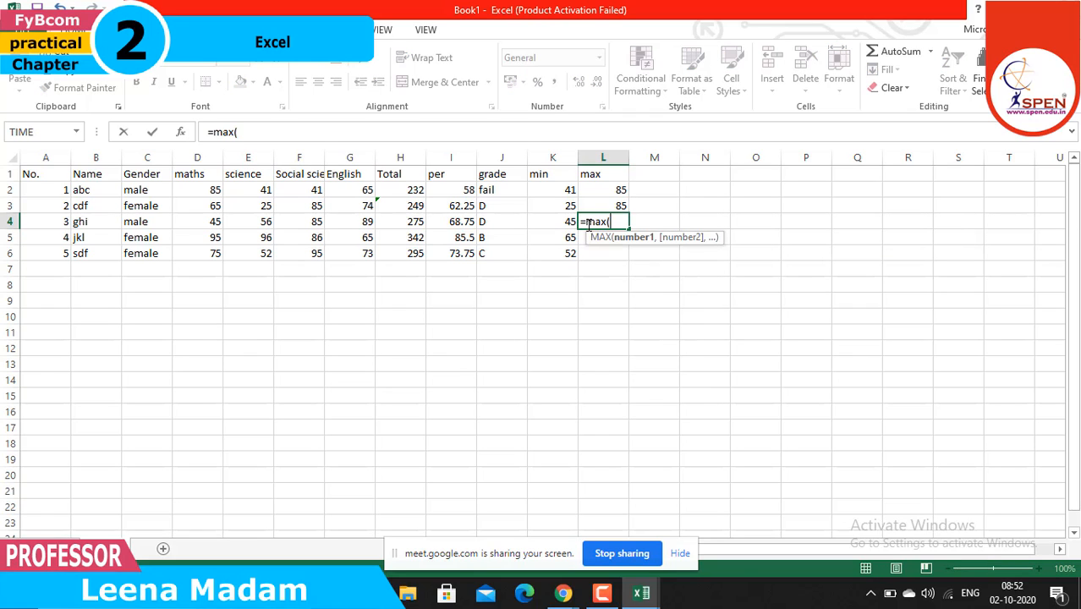
pyautogui.click(208, 222)
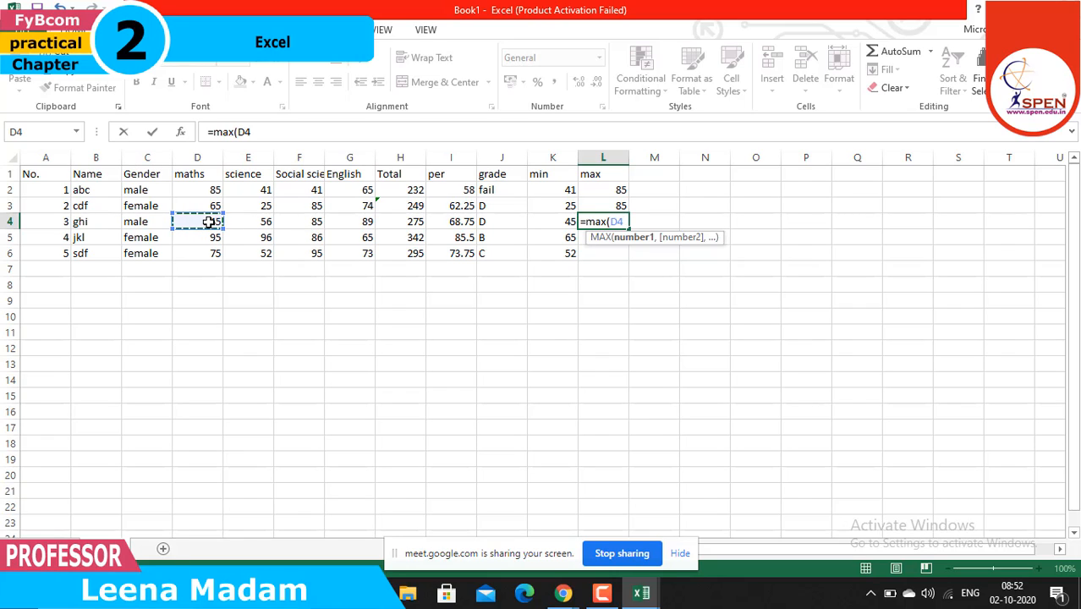
pyautogui.write(',')
pyautogui.click(245, 220)
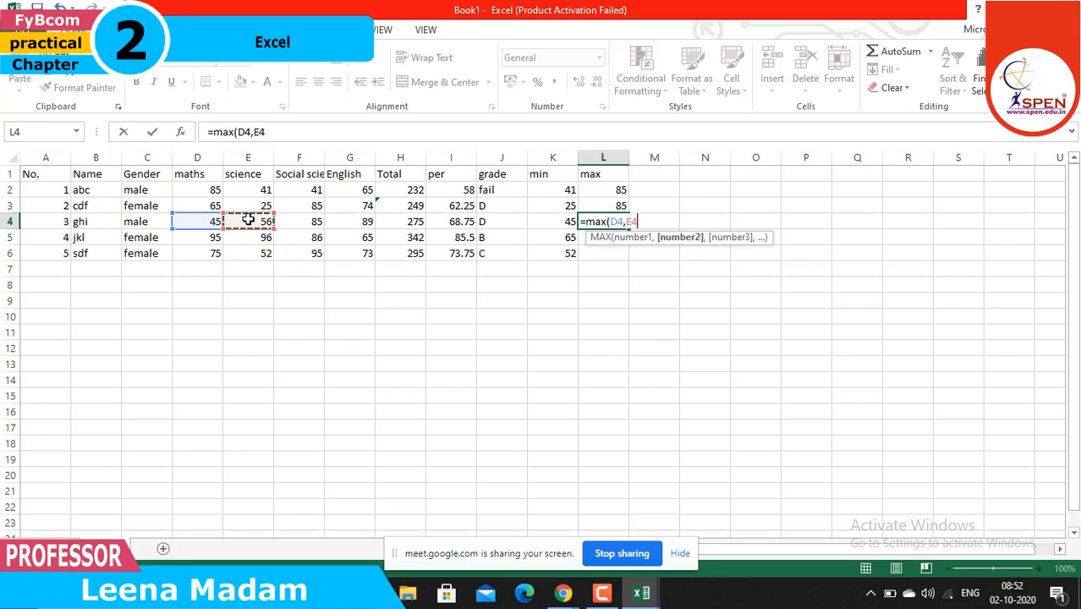
pyautogui.write(',')
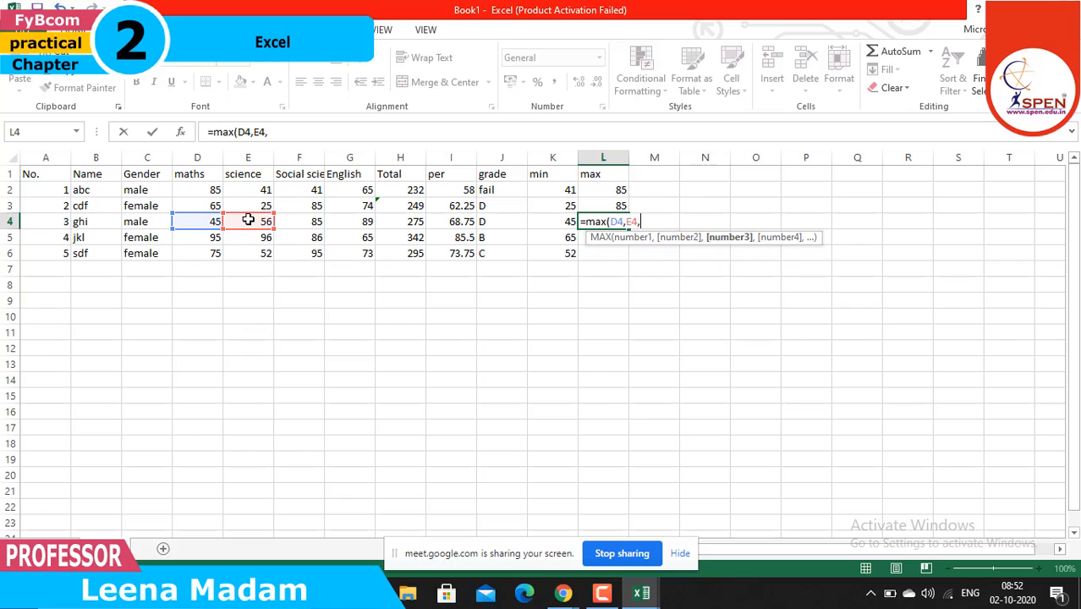
pyautogui.click(292, 223)
pyautogui.write(',')
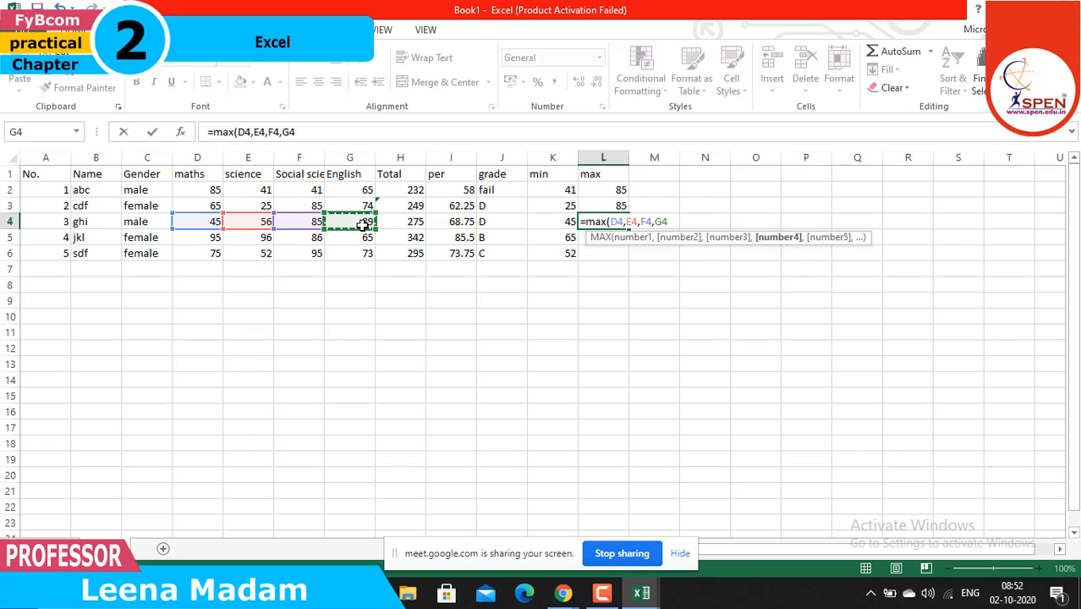
pyautogui.write(')')
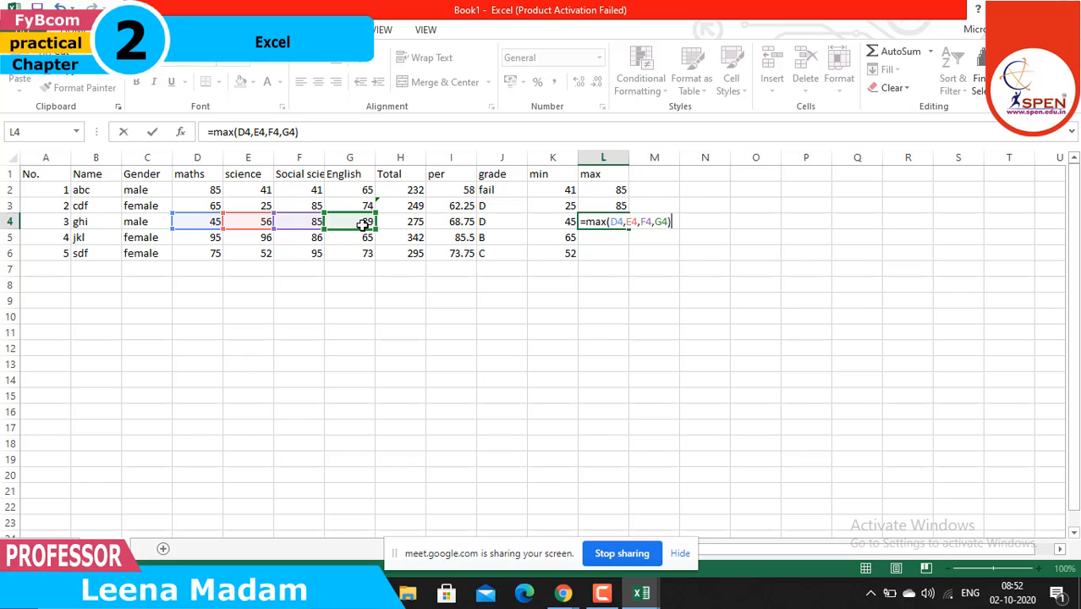
pyautogui.press('Return')
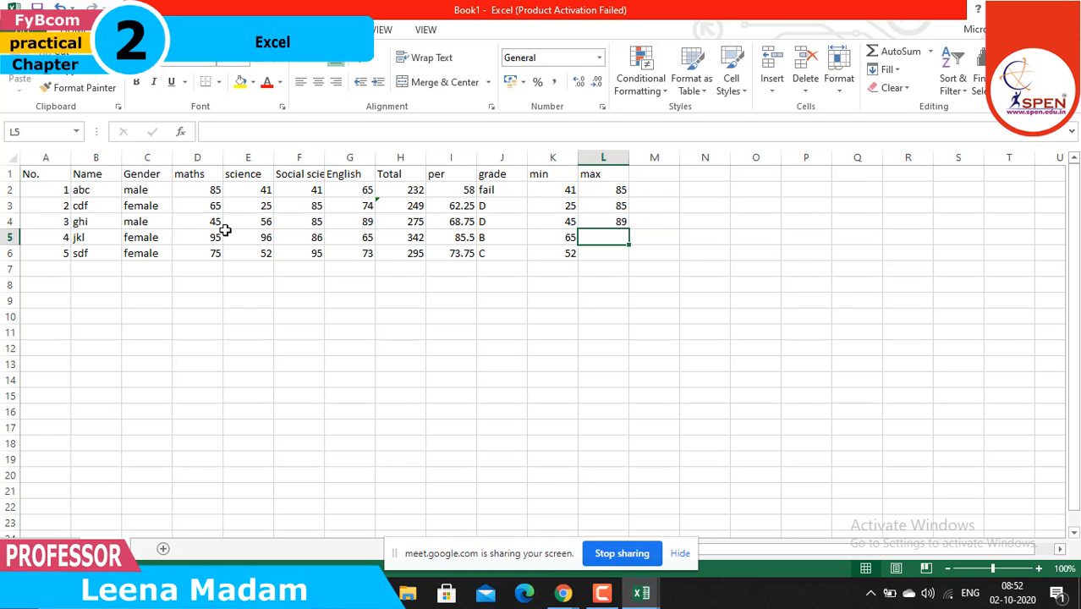
# Fill the L4 MAX formula down to L6 and enter the column heading count in M1
pyautogui.click(611, 221)
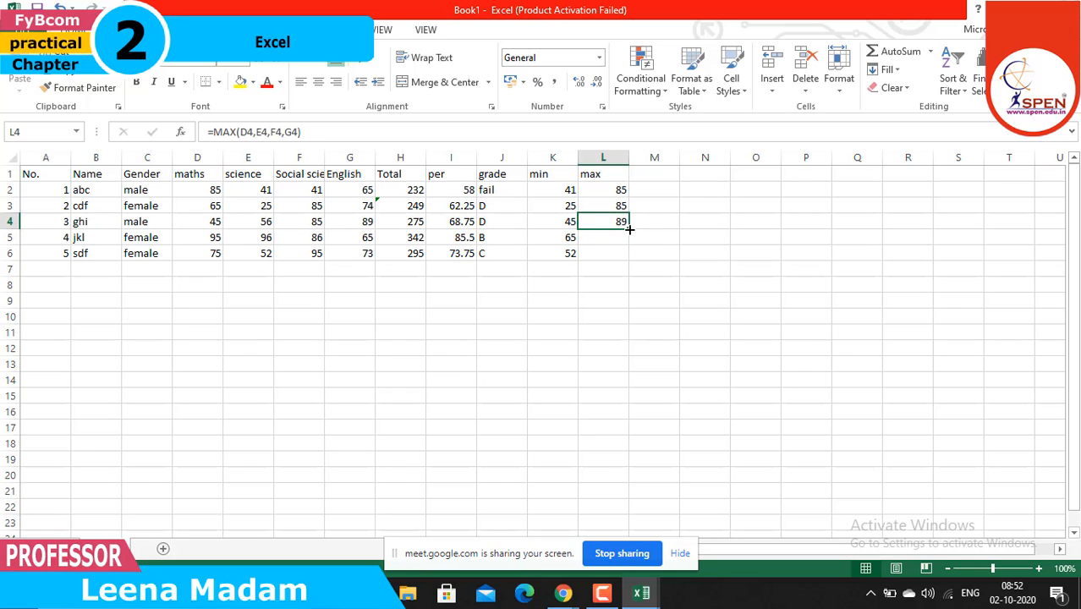
pyautogui.moveTo(629, 227); pyautogui.dragTo(629, 257)
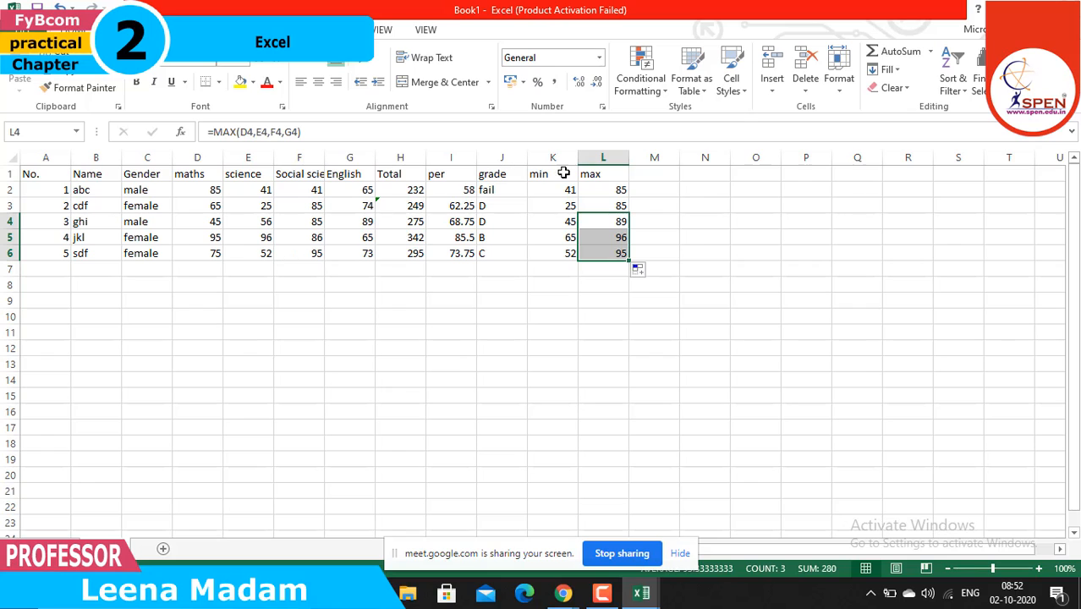
pyautogui.click(650, 179)
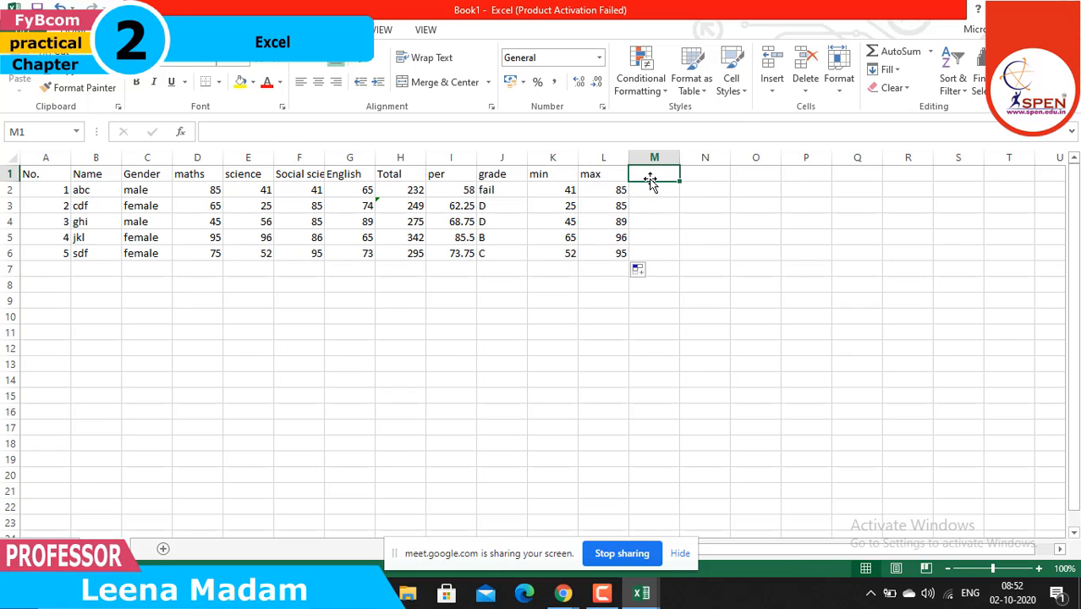
pyautogui.doubleClick(650, 176)
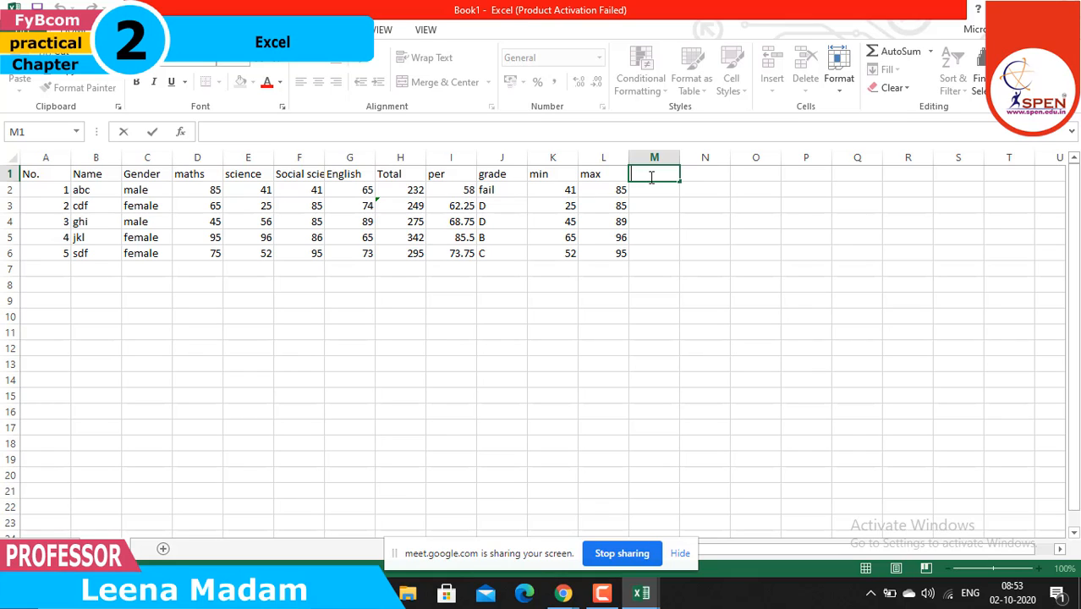
pyautogui.write('count')
# Enter a COUNT formula in M2 with the four subject marks D2, E2, F2 and G2 as separate arguments
pyautogui.click(649, 190)
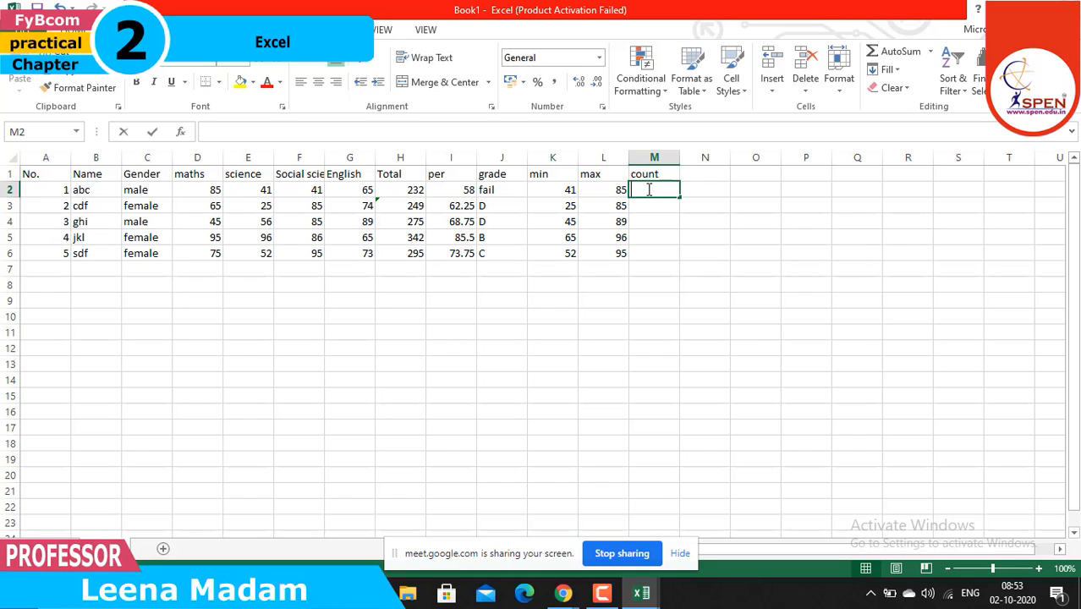
pyautogui.write('=co')
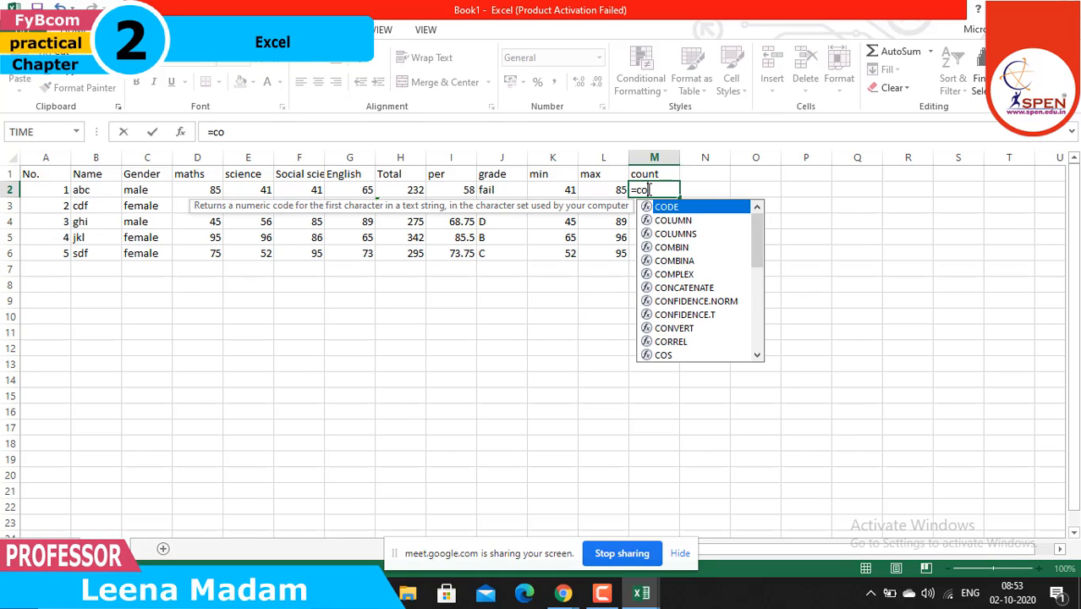
pyautogui.write('u')
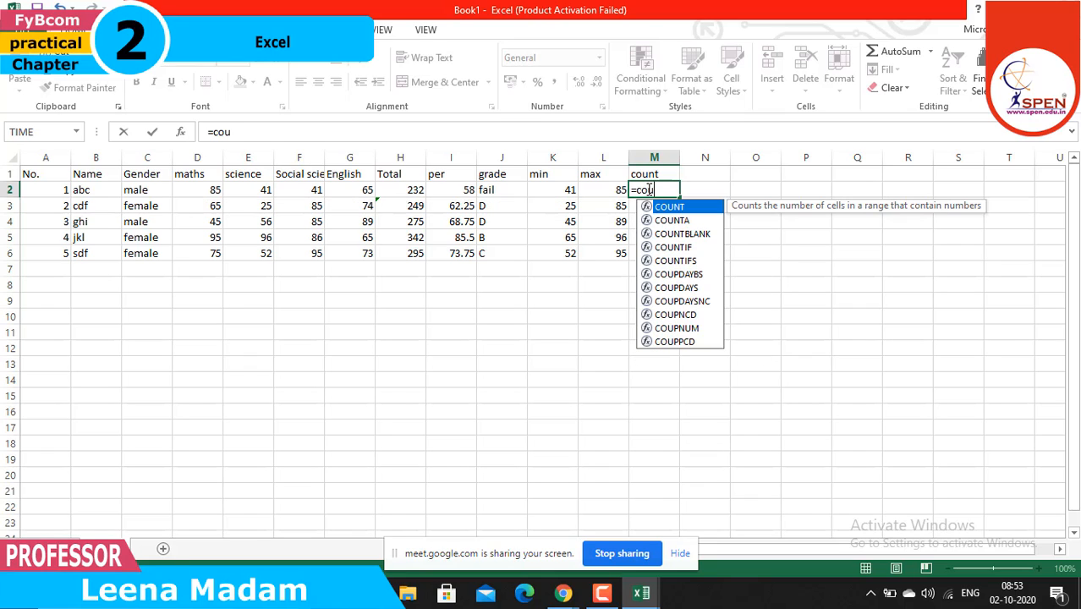
pyautogui.write('nt')
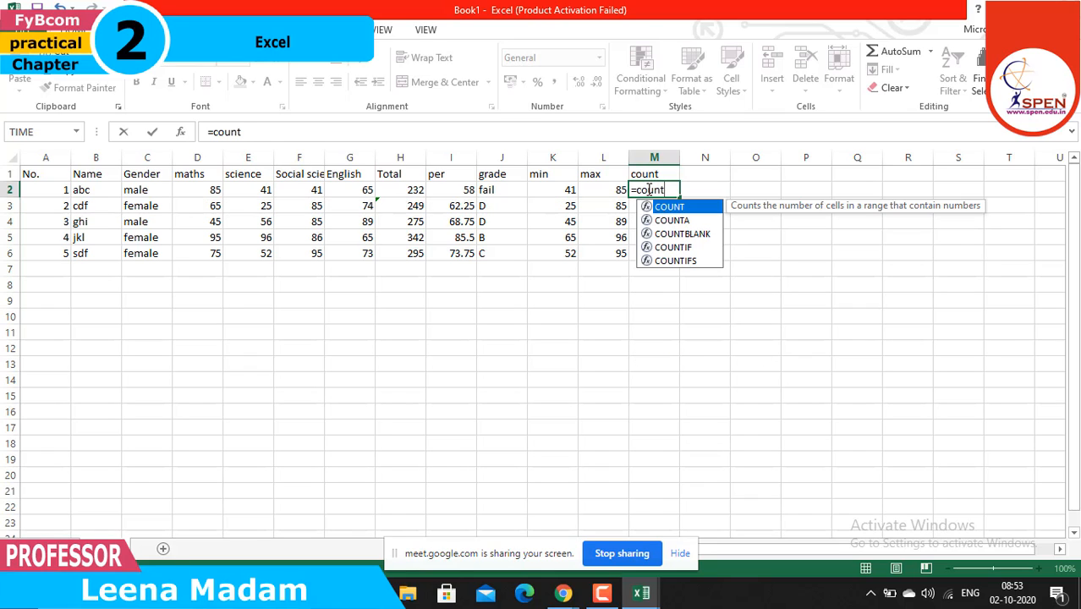
pyautogui.write('(')
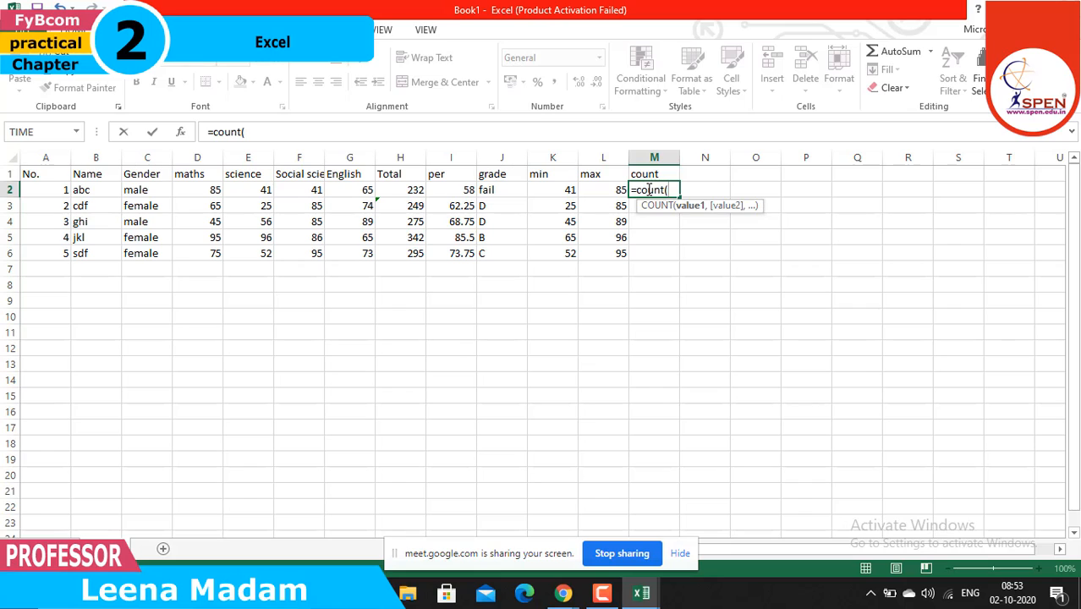
pyautogui.click(201, 189)
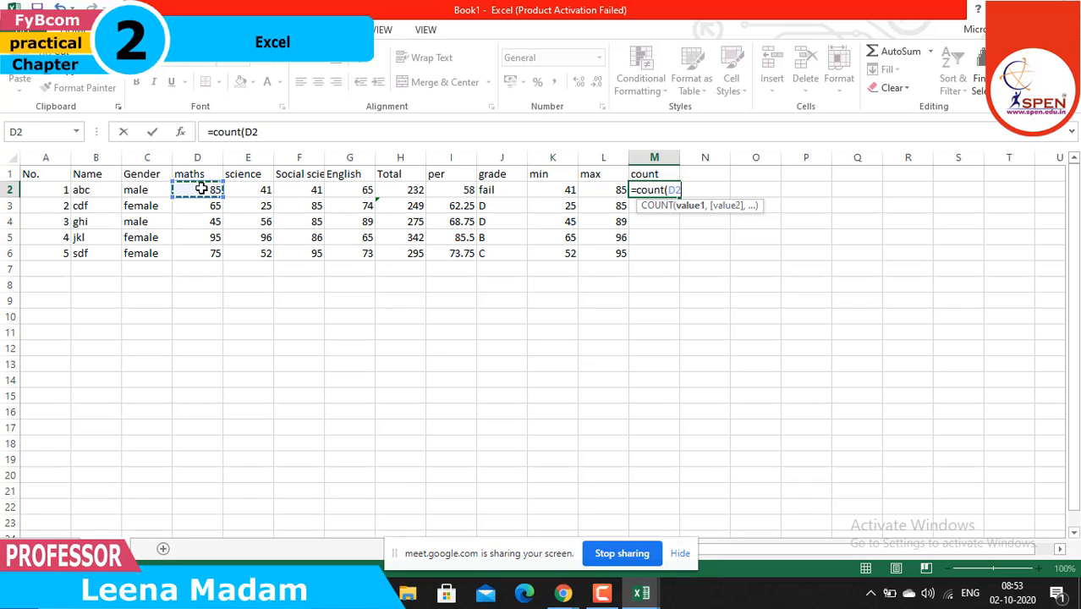
pyautogui.write(',')
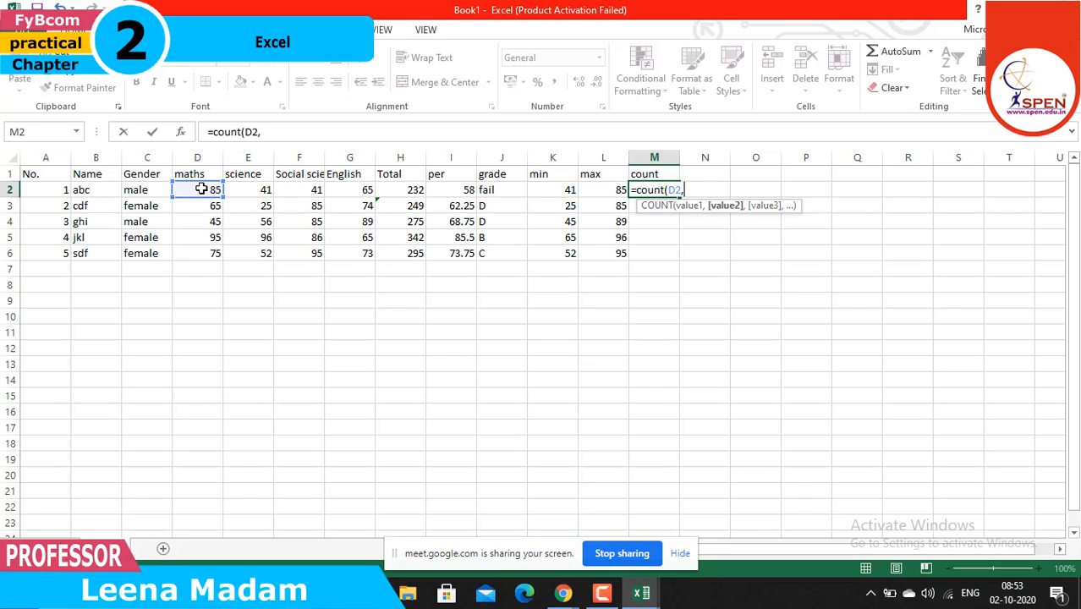
pyautogui.click(245, 190)
pyautogui.write(',')
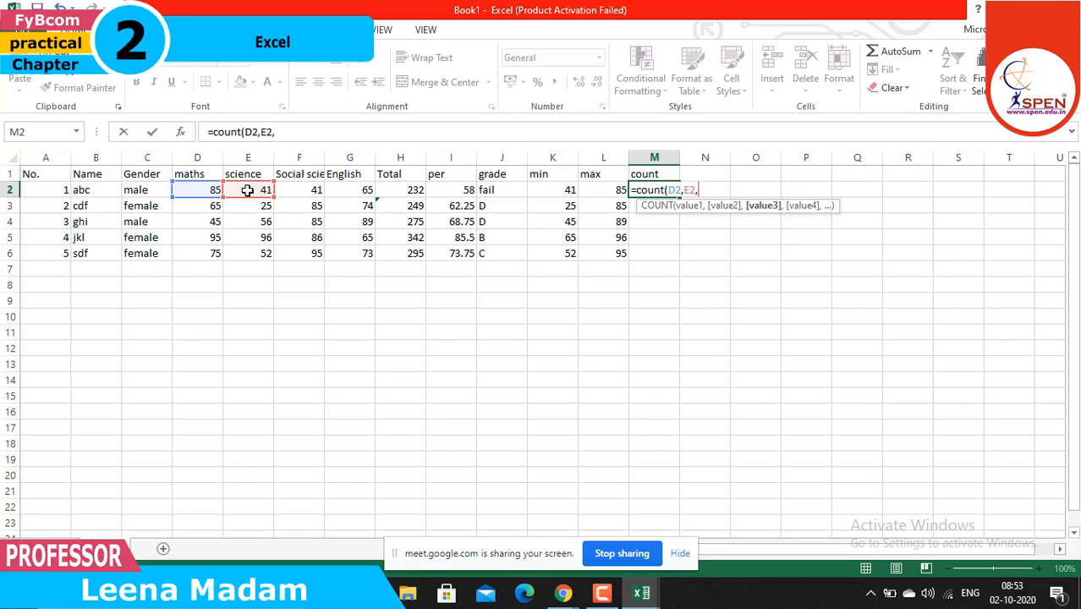
pyautogui.click(304, 188)
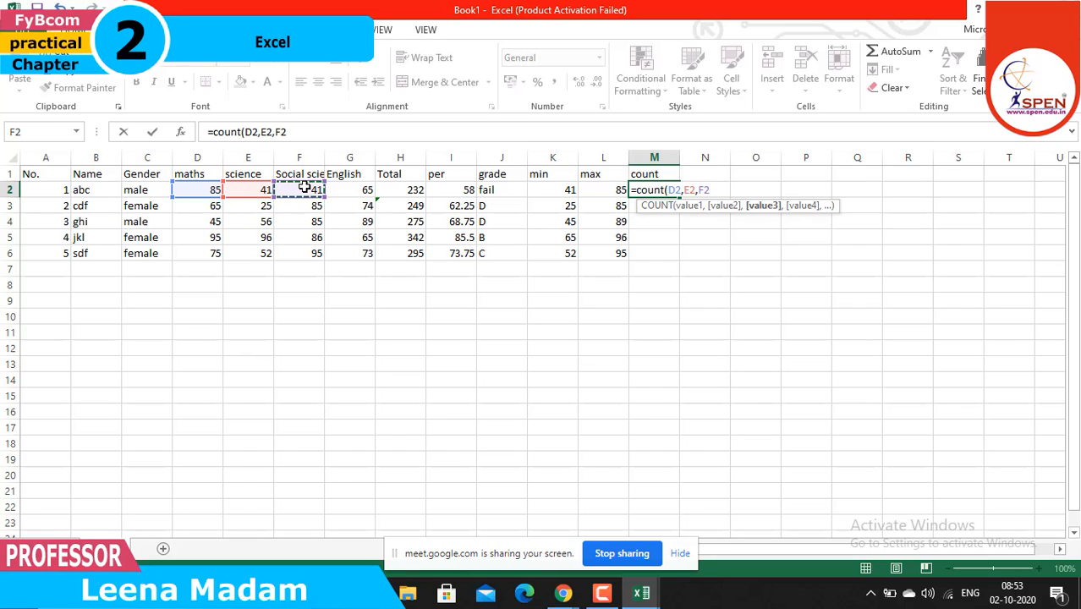
pyautogui.write(',')
pyautogui.click(341, 190)
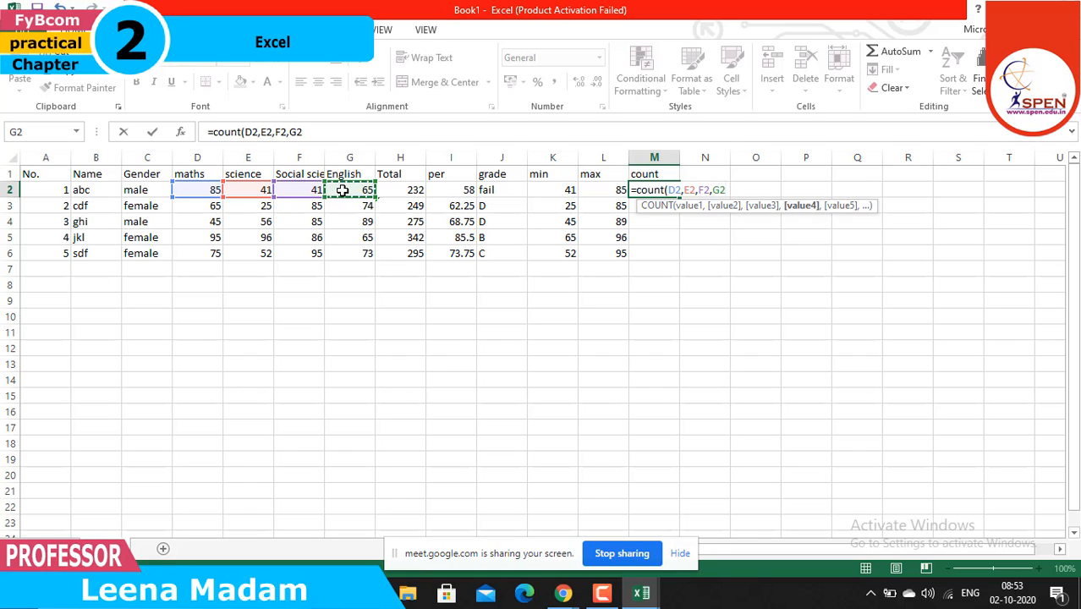
pyautogui.write(')')
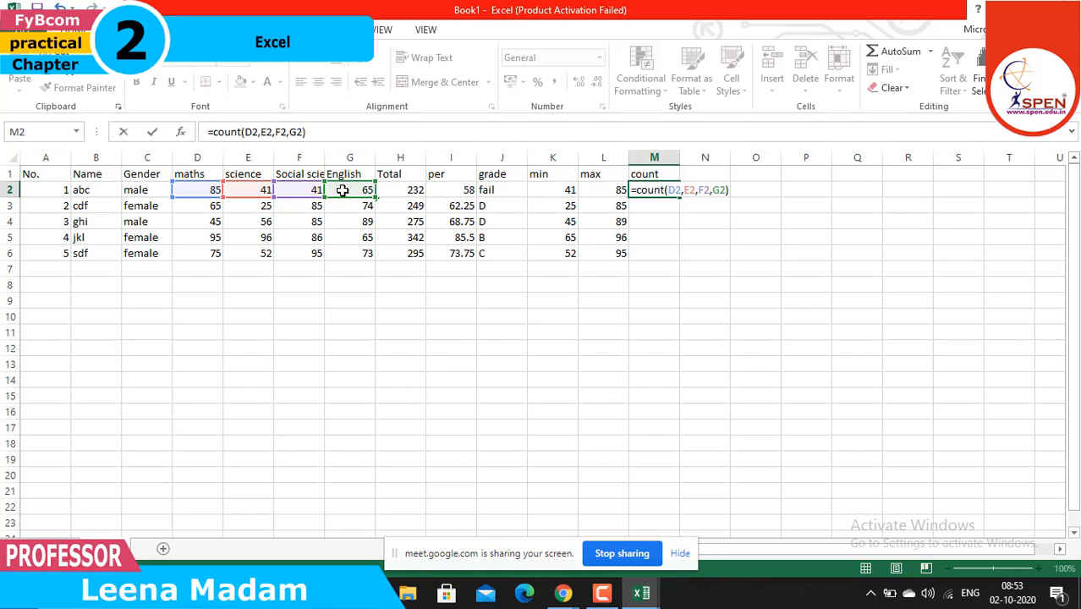
pyautogui.press('Return')
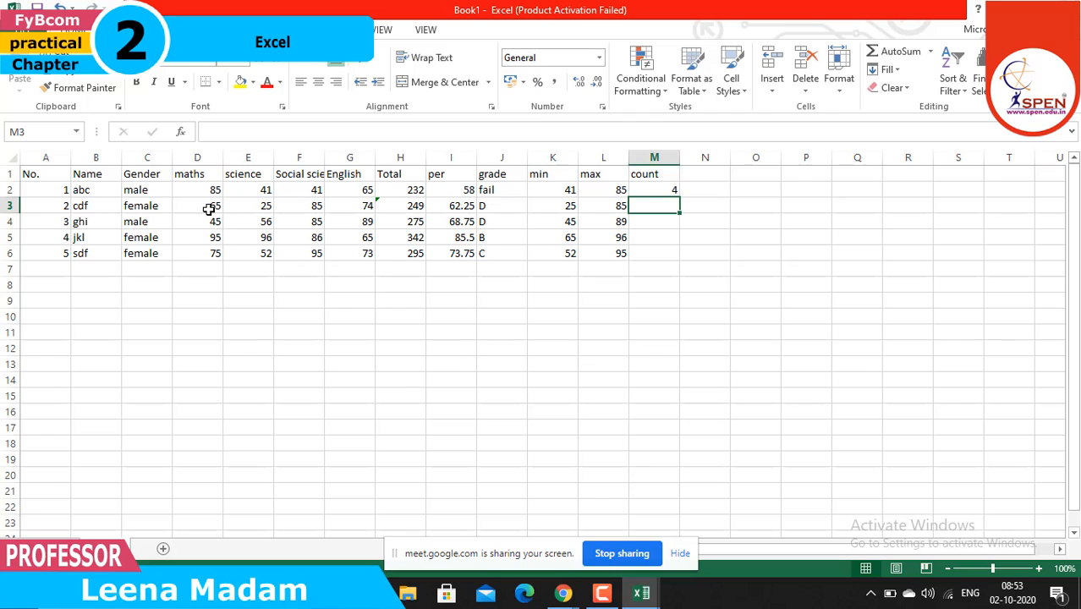
# Enter a COUNT formula in M3 with only the three marks D3, F3 and G3 as separate arguments
pyautogui.doubleClick(652, 207)
pyautogui.write('=cou')
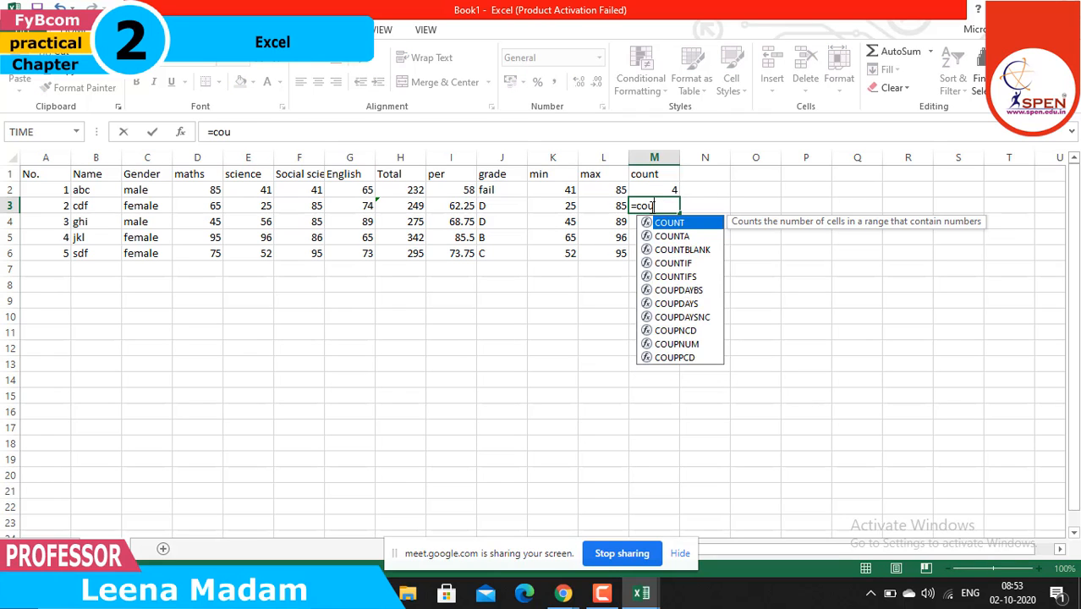
pyautogui.write('nt(')
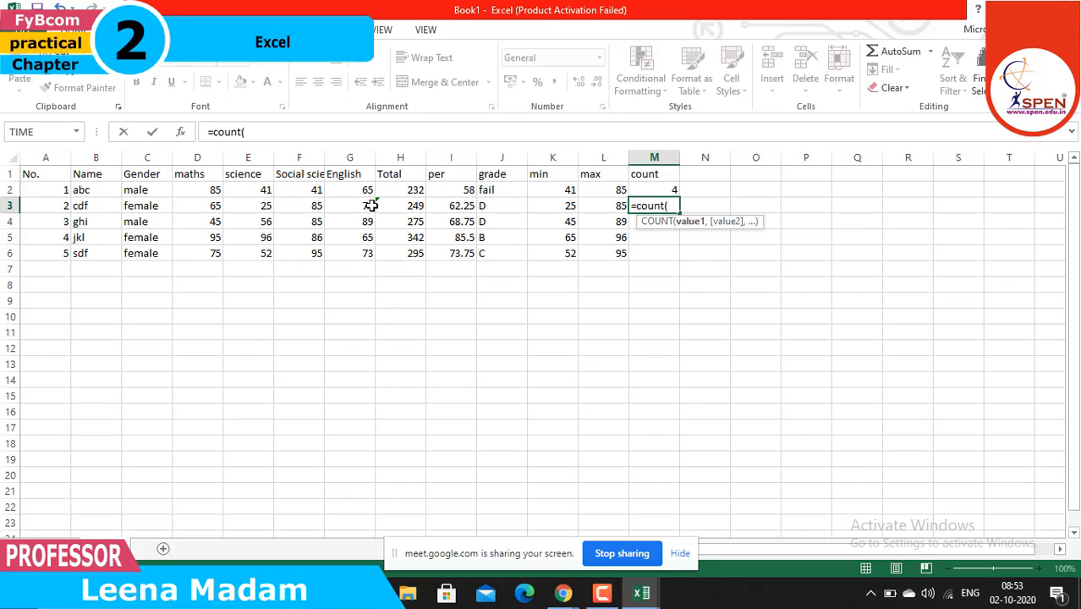
pyautogui.click(213, 208)
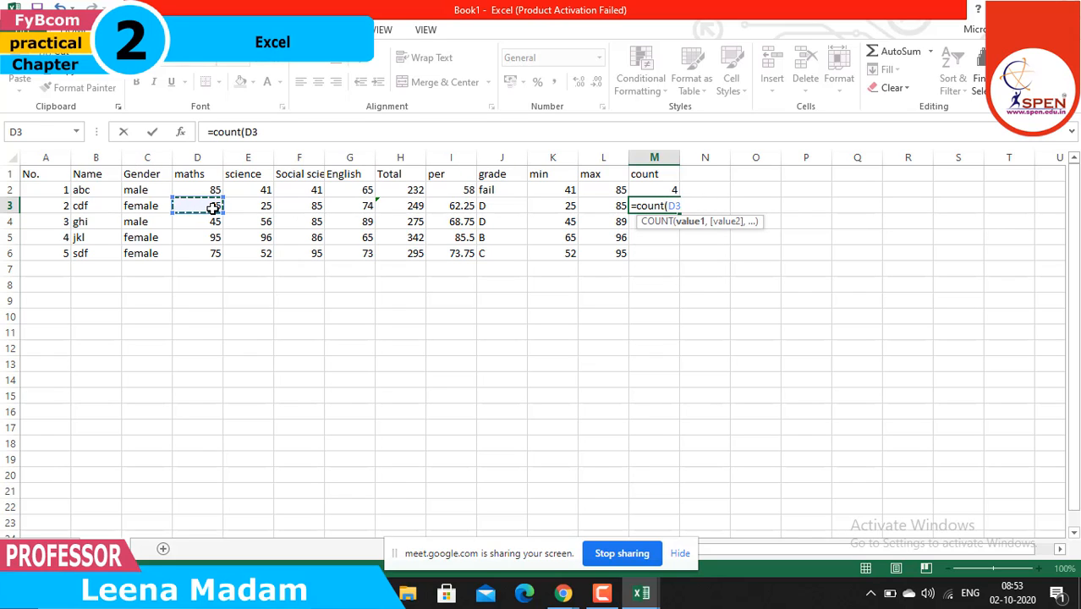
pyautogui.write(',')
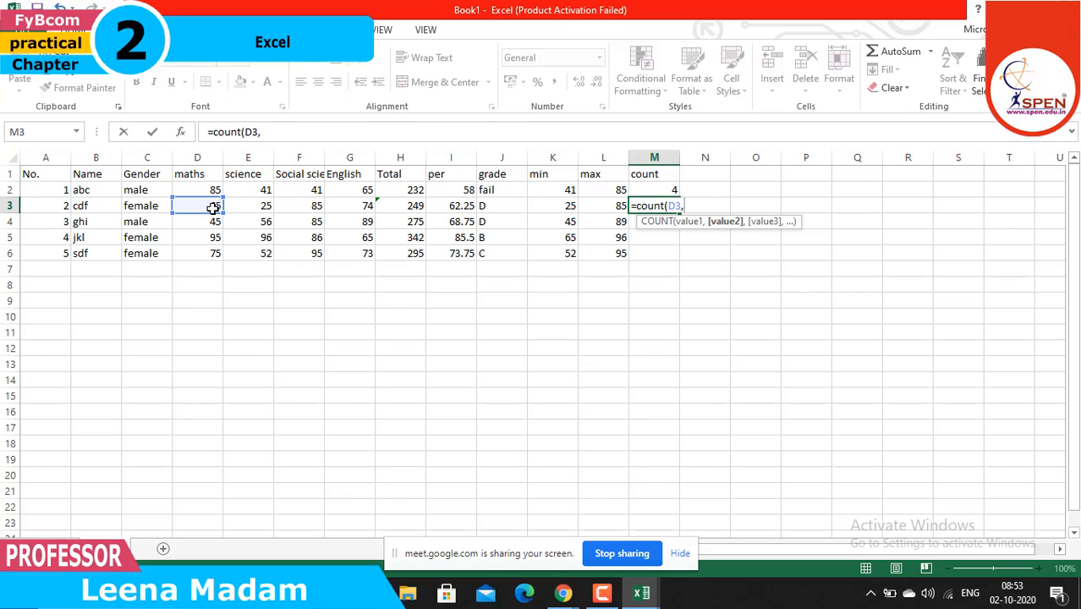
pyautogui.click(289, 209)
pyautogui.write(',')
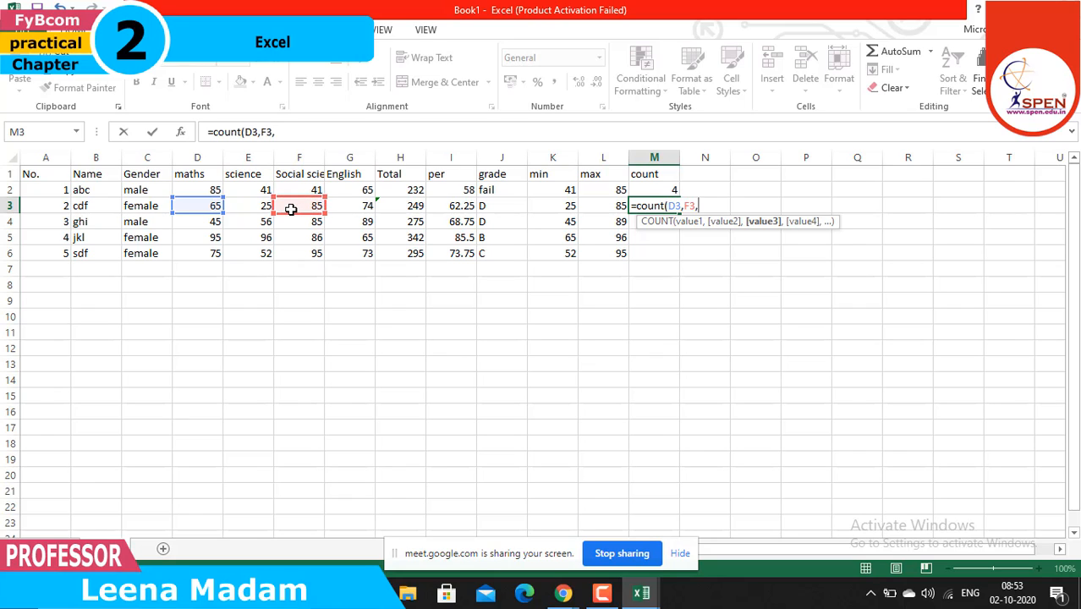
pyautogui.click(342, 206)
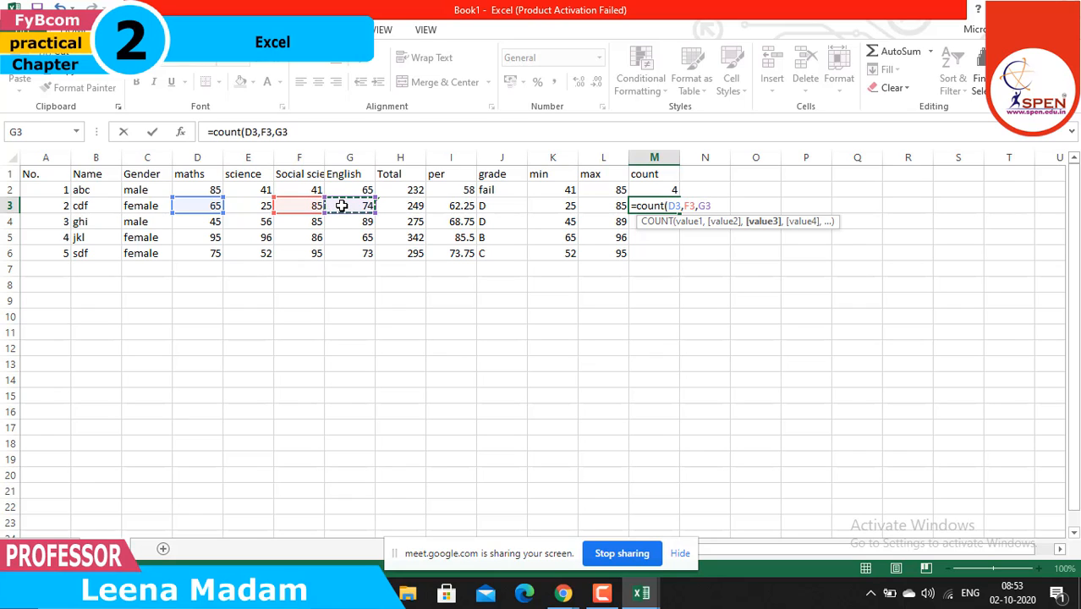
pyautogui.press('Return')
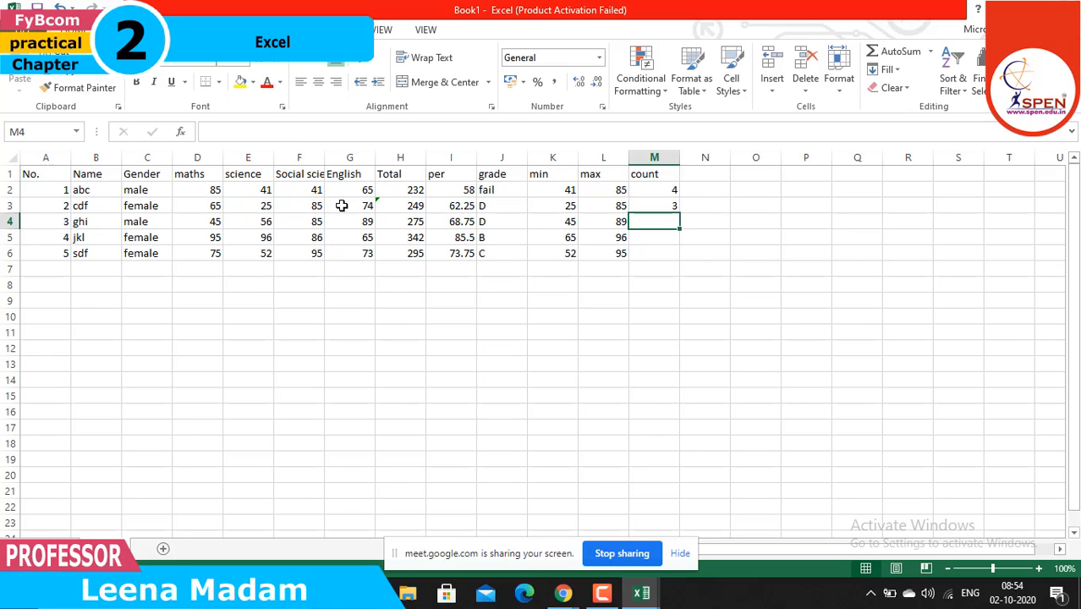
# Enter a COUNT formula in M4 with the four subject marks D4, E4, F4 and G4 as separate arguments
pyautogui.doubleClick(642, 221)
pyautogui.write('=c')
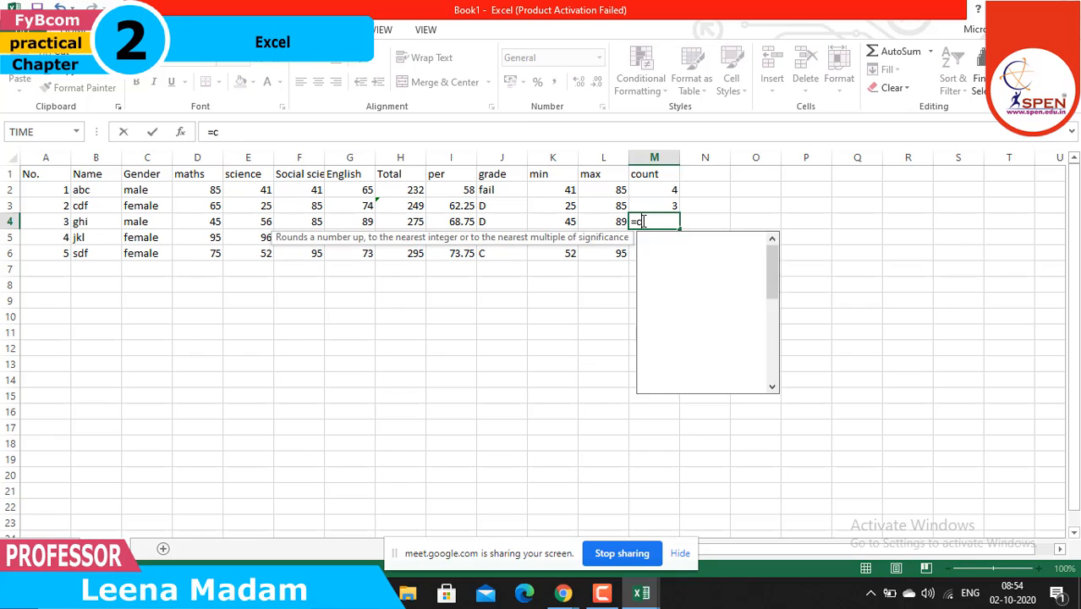
pyautogui.write('ount(')
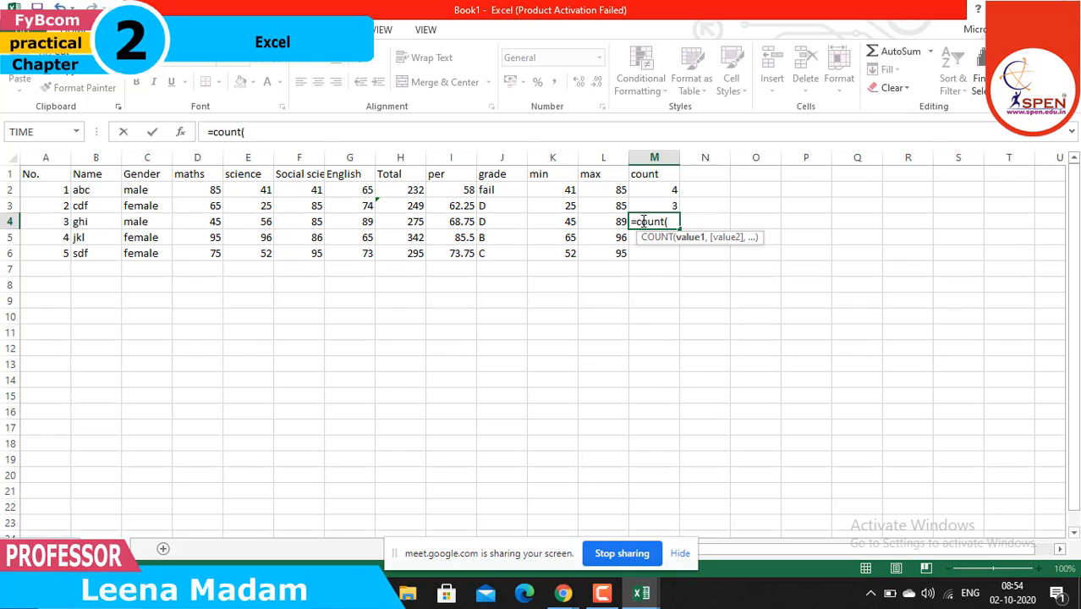
pyautogui.click(197, 222)
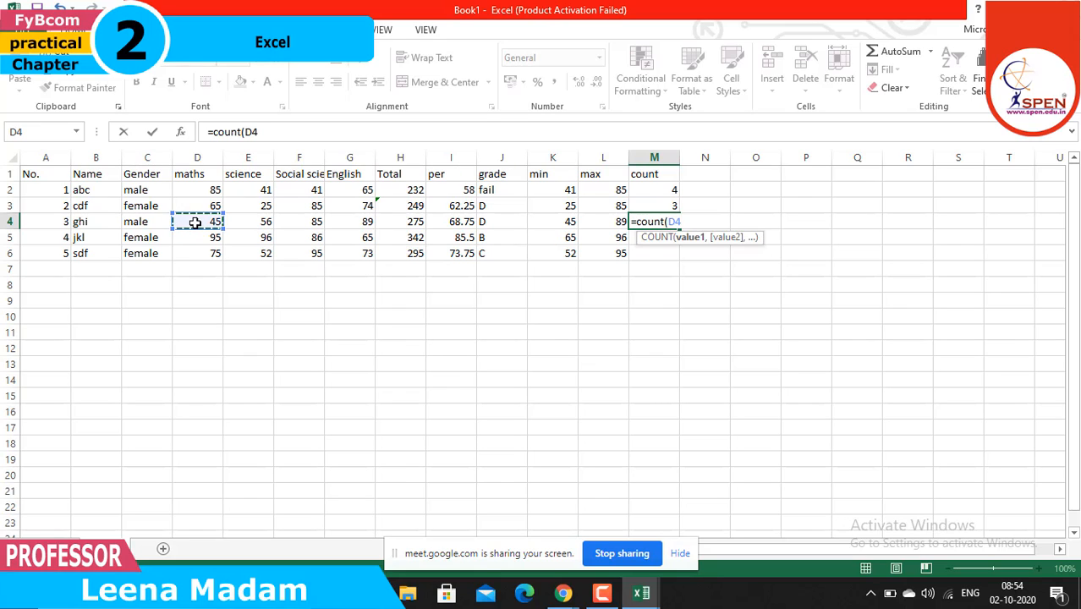
pyautogui.write(',')
pyautogui.click(260, 222)
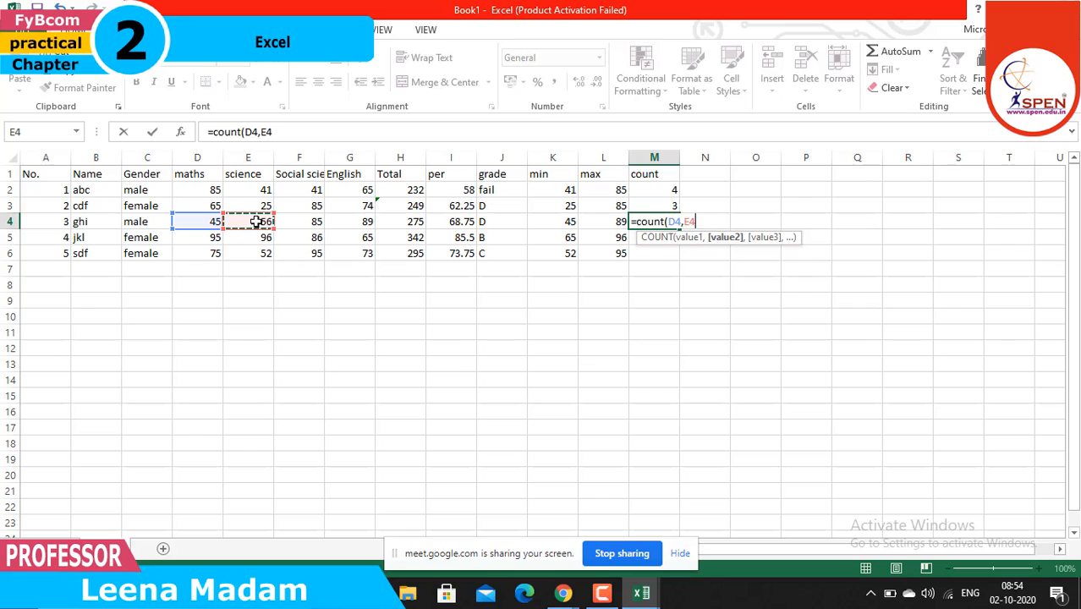
pyautogui.write(',')
pyautogui.click(293, 221)
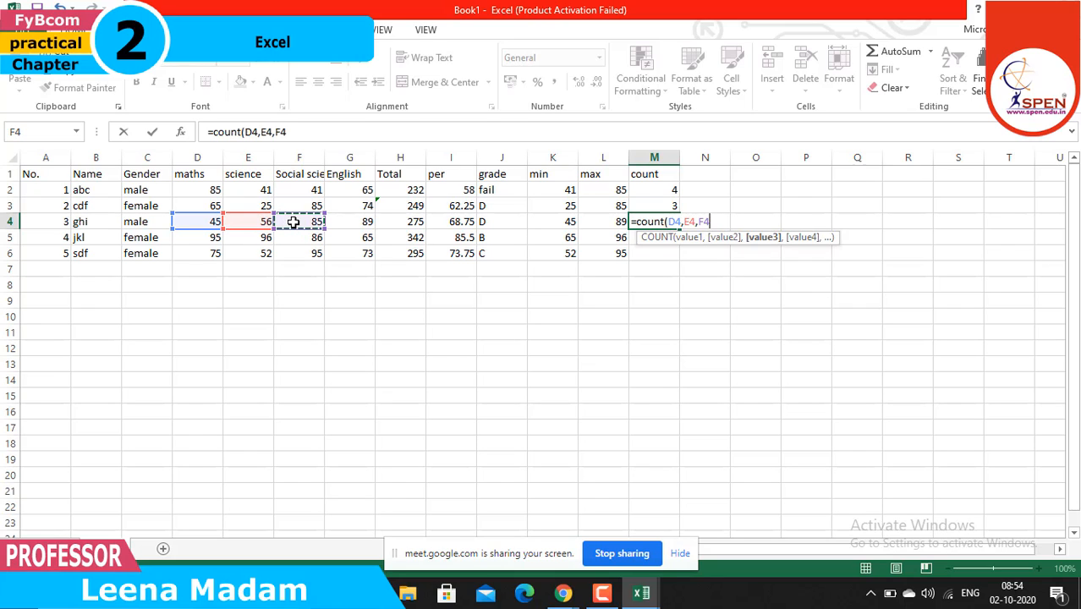
pyautogui.write(',')
pyautogui.click(343, 224)
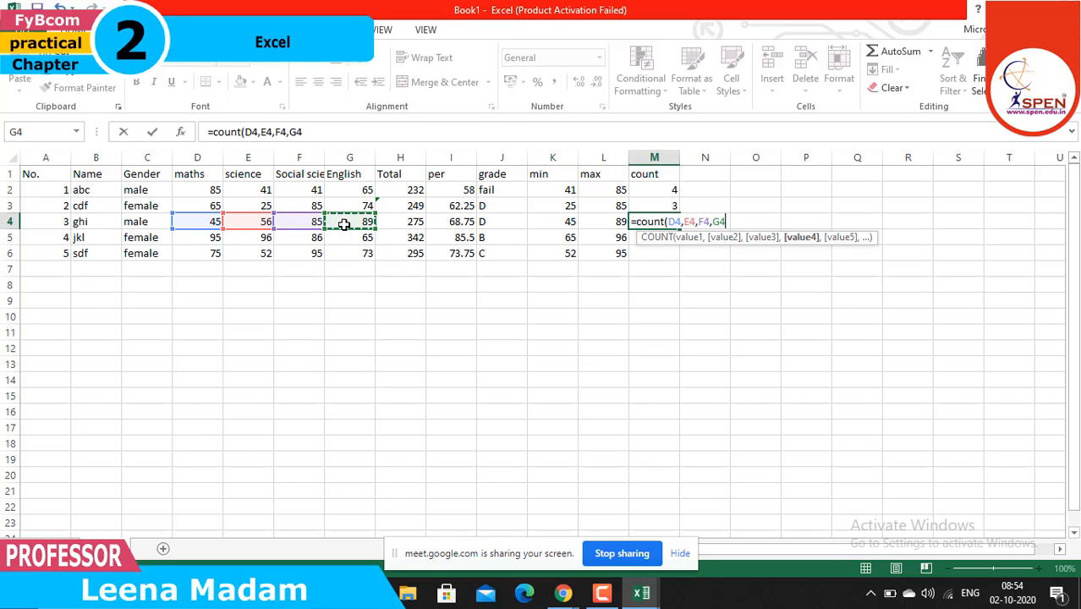
pyautogui.press('Return')
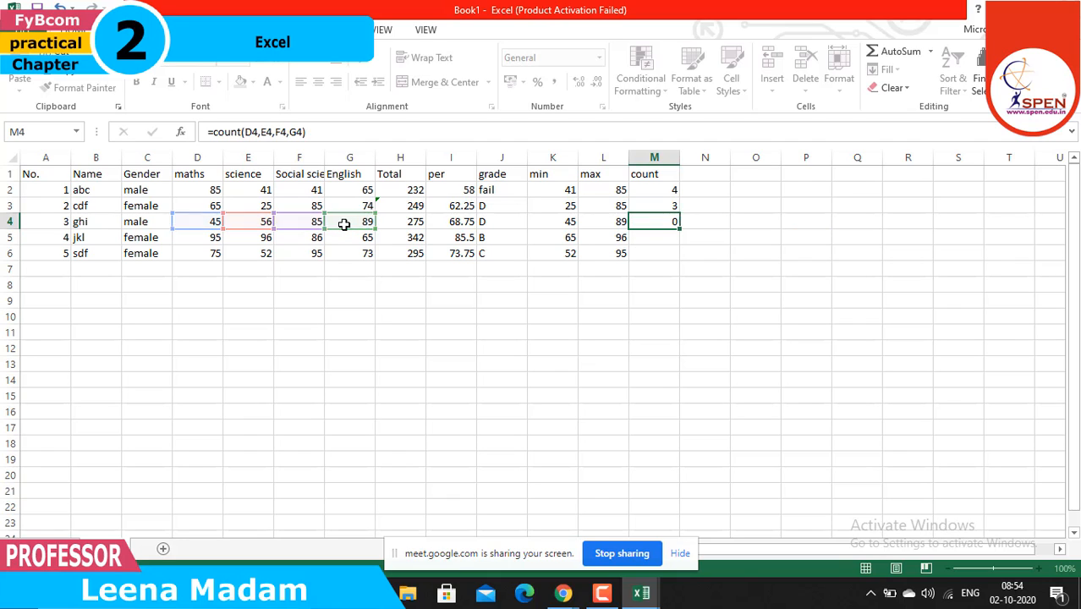
# Fill the M4 COUNT formula down to M6 and enter the column heading and in N1
pyautogui.click(669, 223)
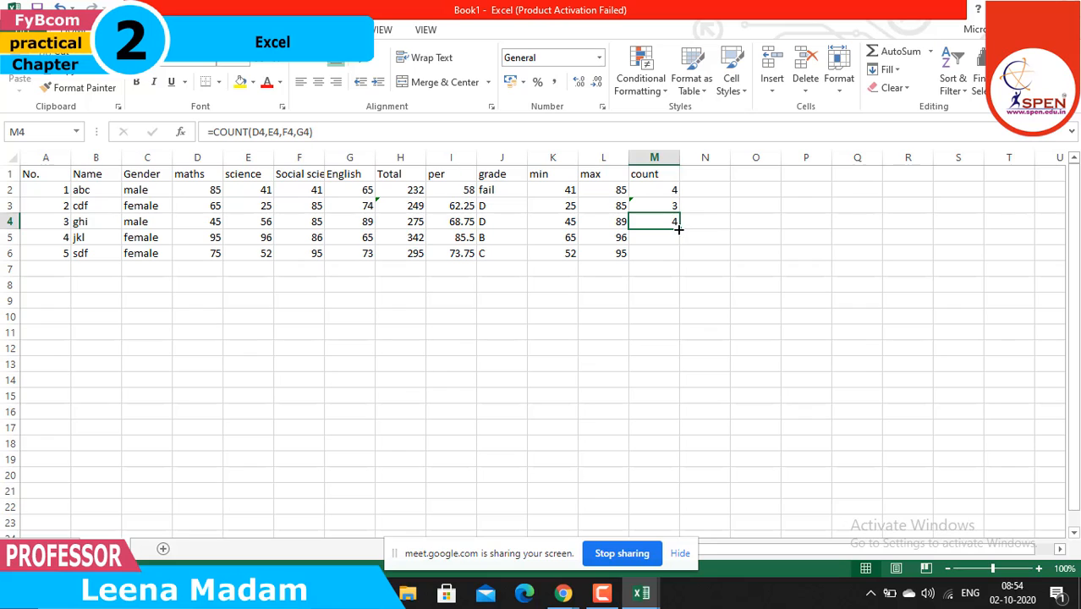
pyautogui.moveTo(680, 239); pyautogui.dragTo(681, 259)
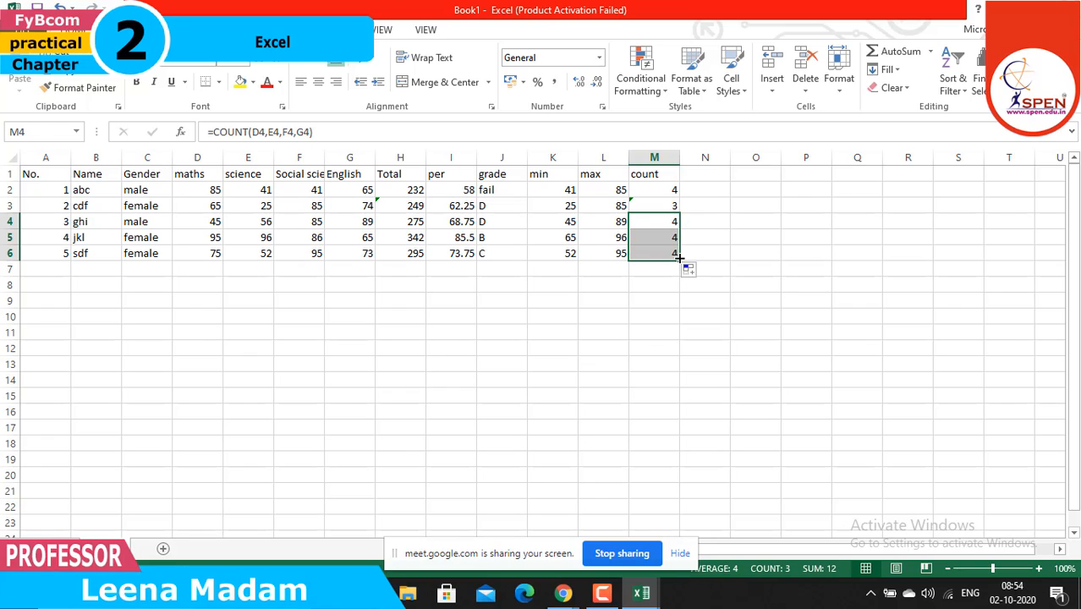
pyautogui.click(700, 175)
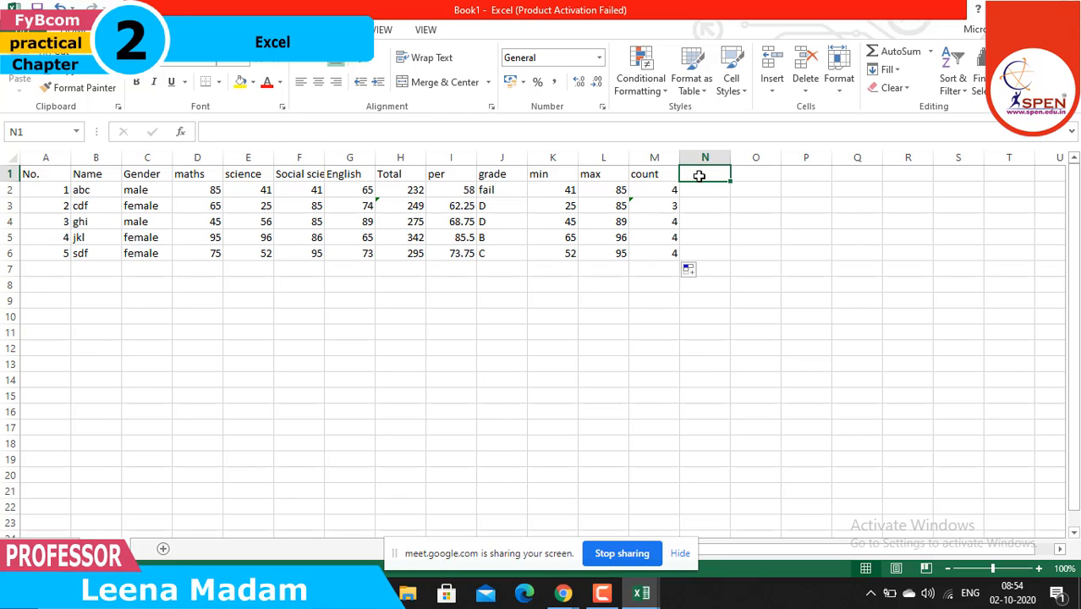
pyautogui.doubleClick(699, 175)
pyautogui.write('and')
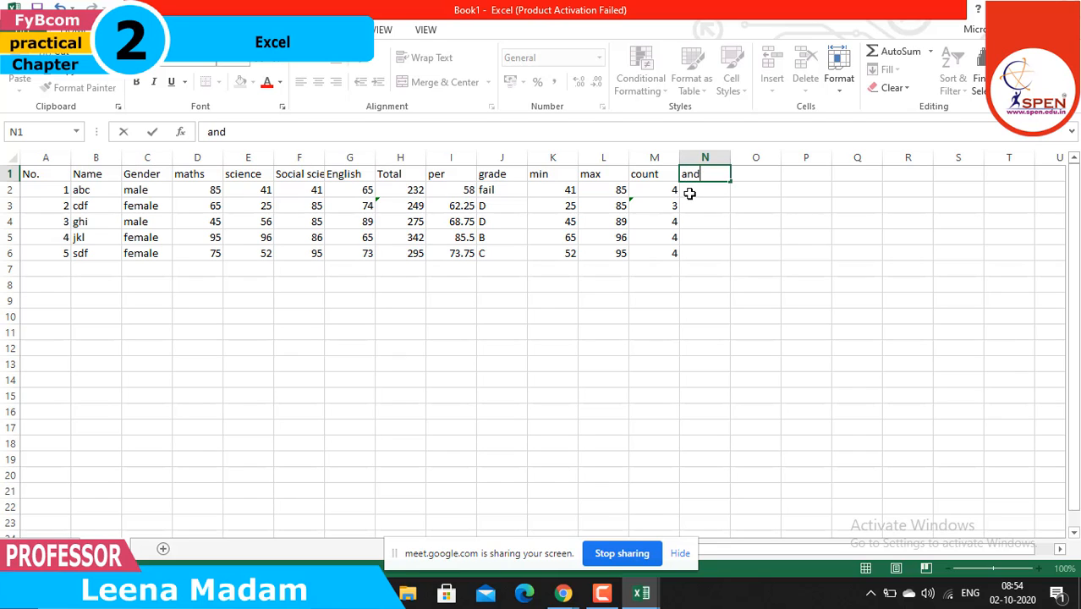
# Start an AND formula in N2, the first student's row under the and heading
pyautogui.click(691, 192)
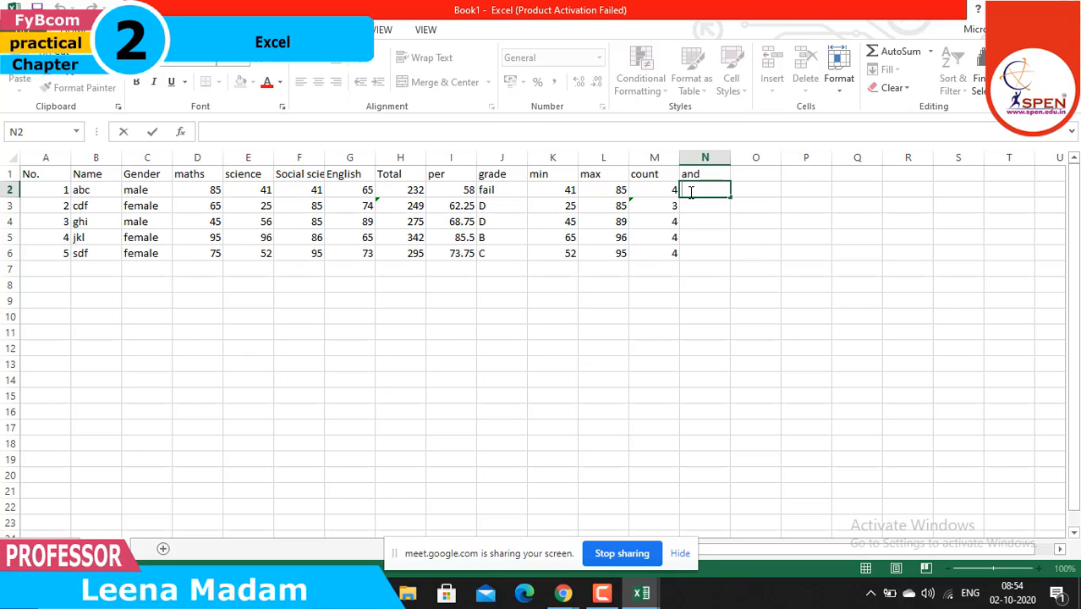
pyautogui.write('=')
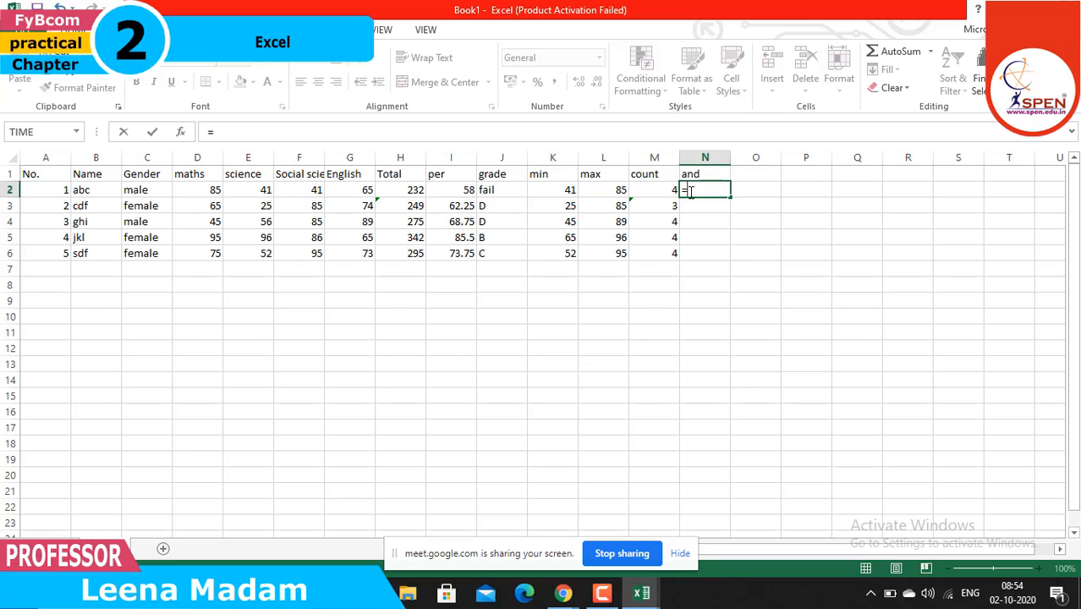
pyautogui.write('and(')
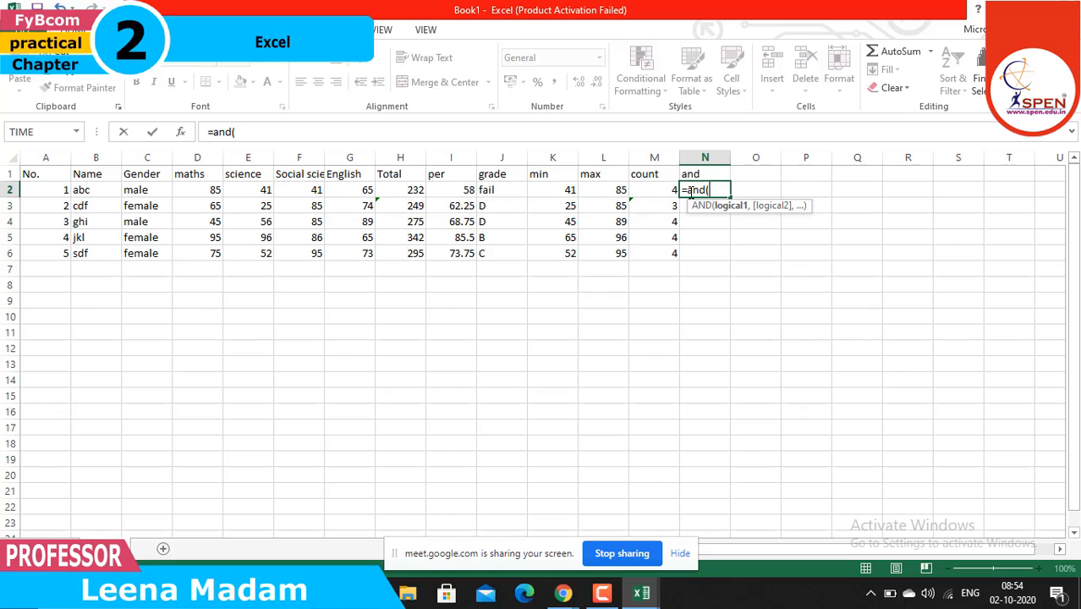
# Complete the AND formula in N2 to test whether H2 equals 200 and I2 equals 60
pyautogui.click(410, 189)
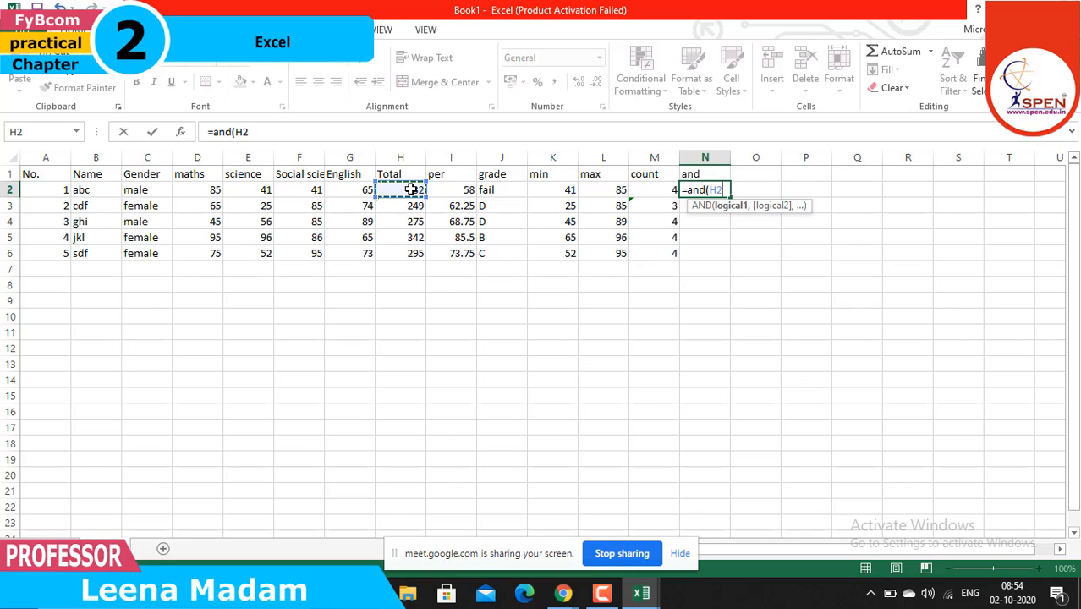
pyautogui.write('=200')
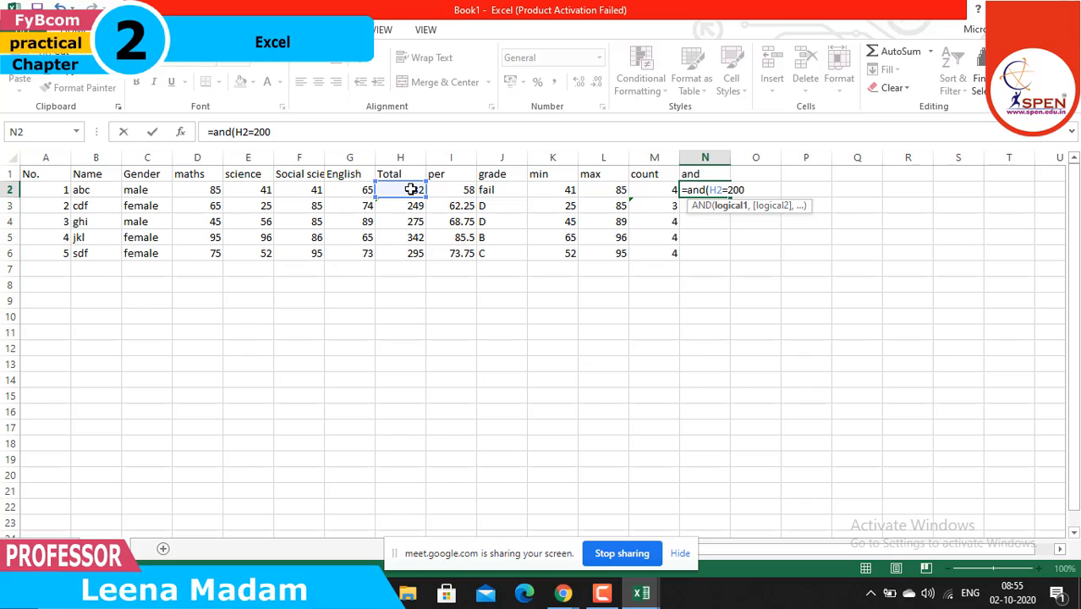
pyautogui.write(',')
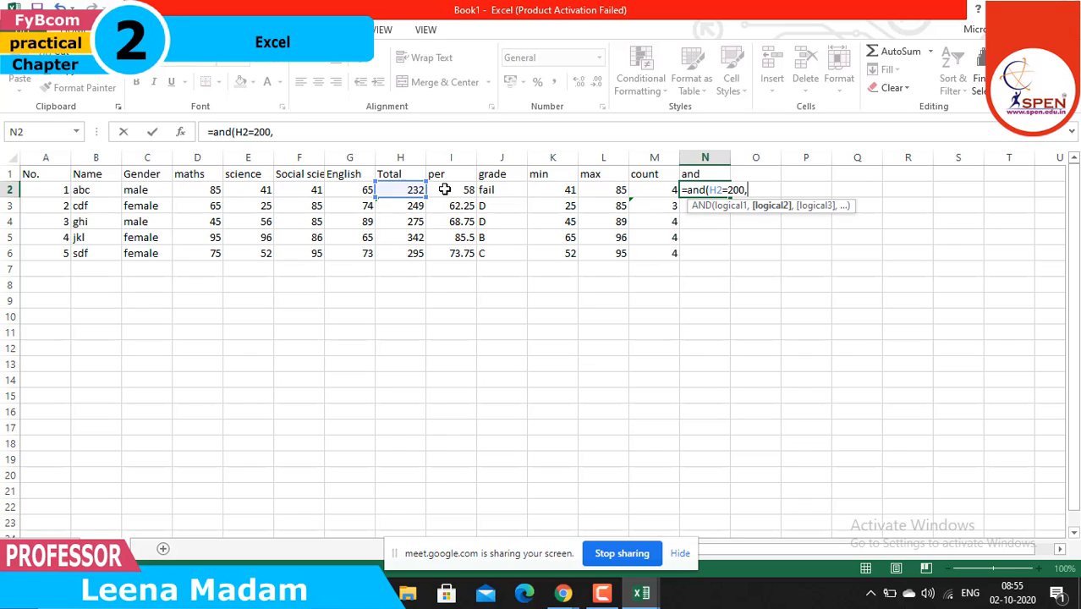
pyautogui.click(444, 189)
pyautogui.write('=60')
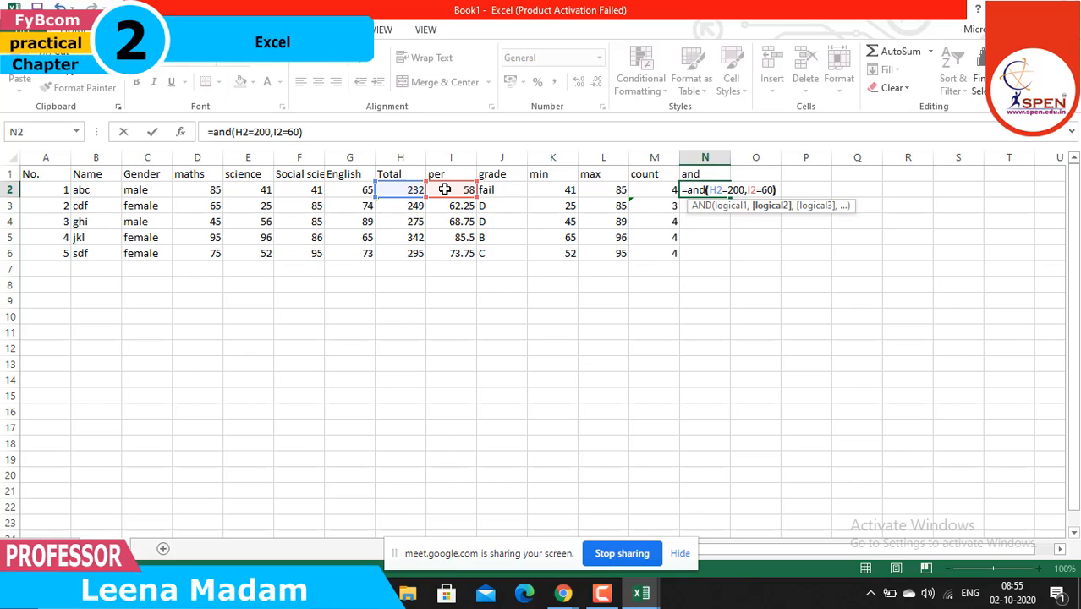
pyautogui.press('Return')
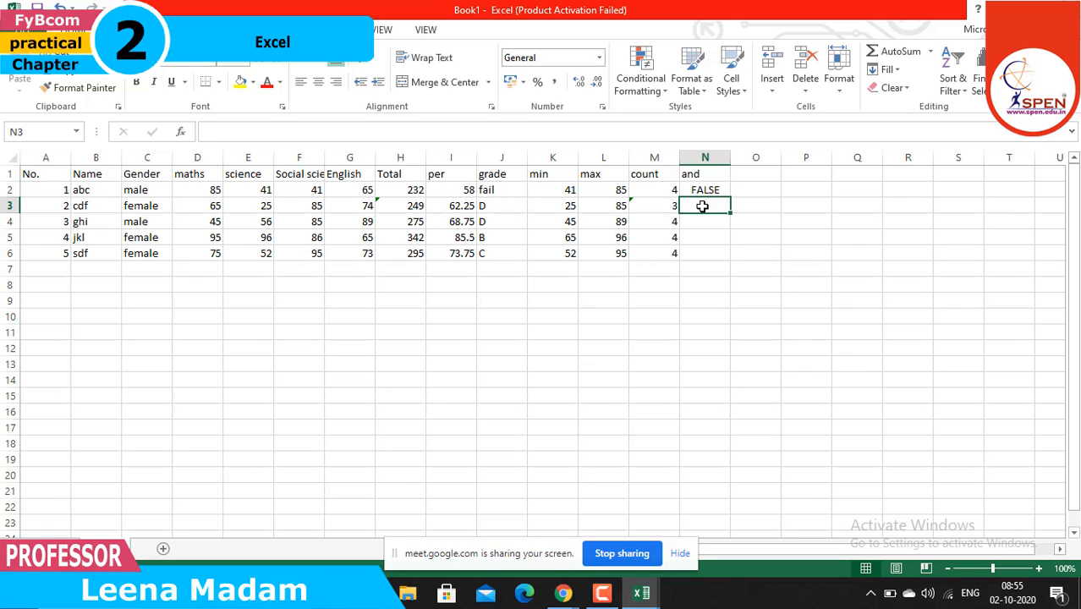
# Enter an AND formula in N3 testing that H3 is at least 250 and I3 is at least 60
pyautogui.write('=and')
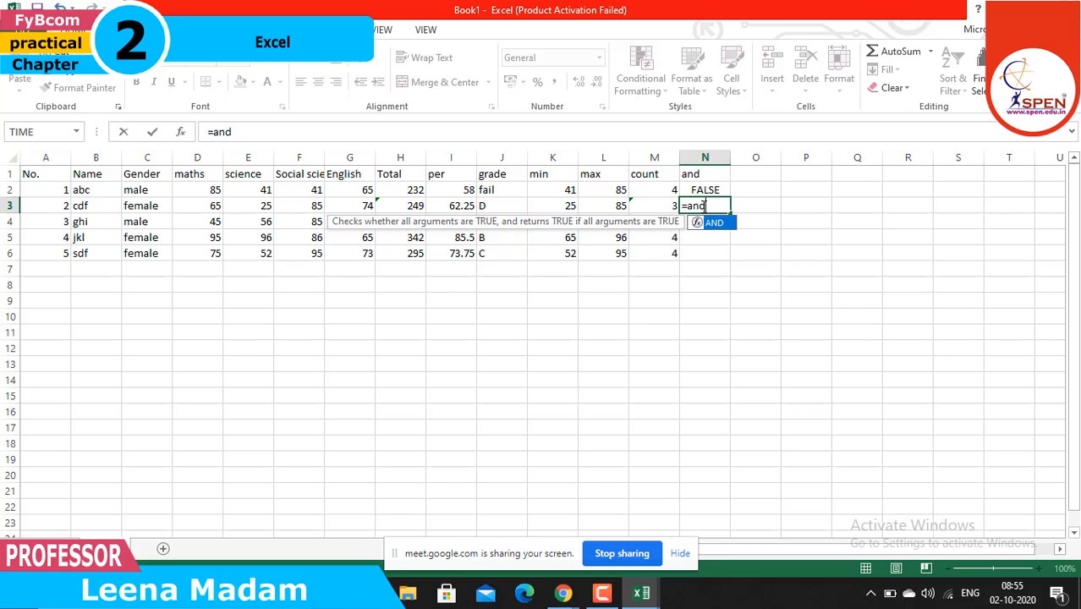
pyautogui.write('(')
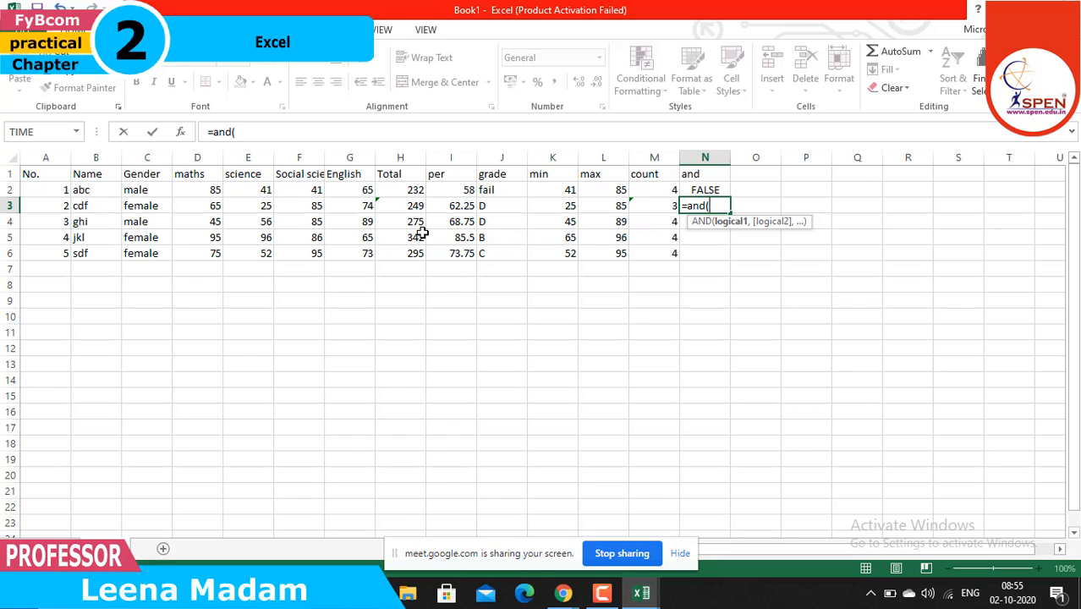
pyautogui.click(409, 204)
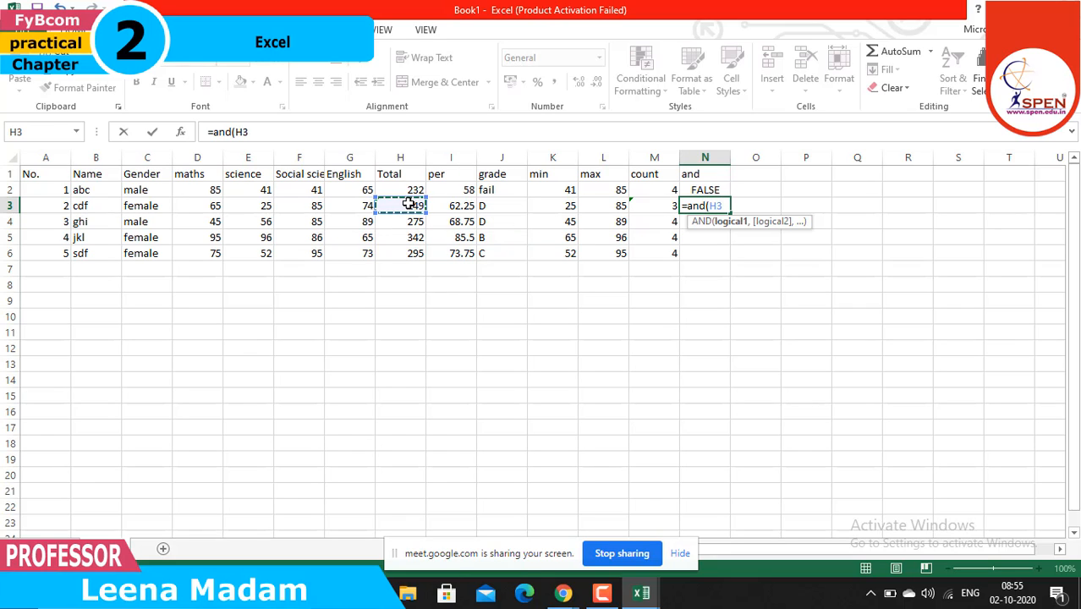
pyautogui.write('250')
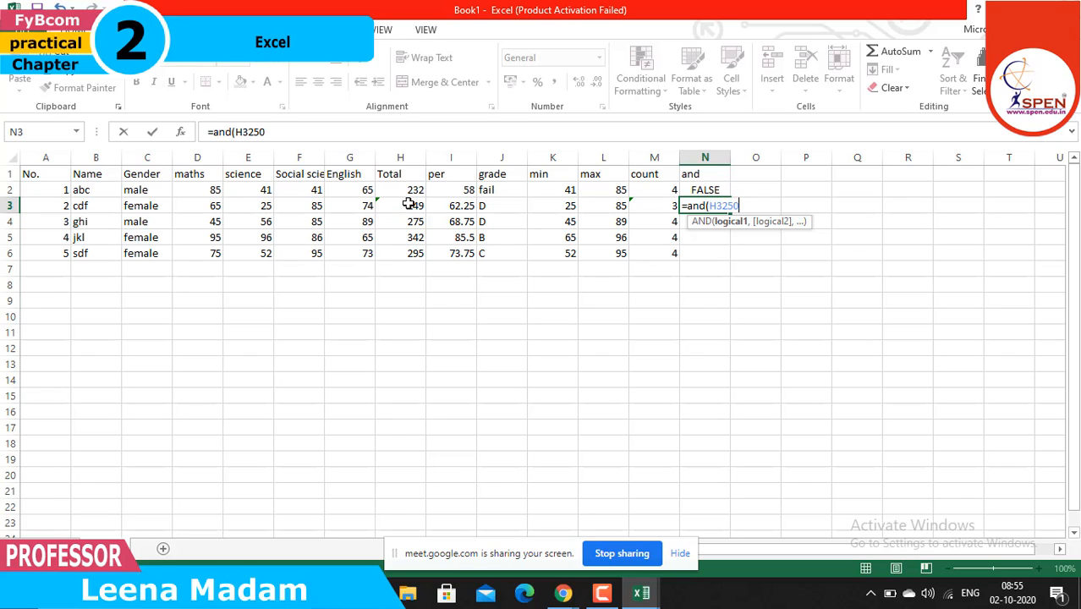
pyautogui.press('BackSpace')
pyautogui.press('BackSpace')
pyautogui.press('BackSpace')
pyautogui.write('>')
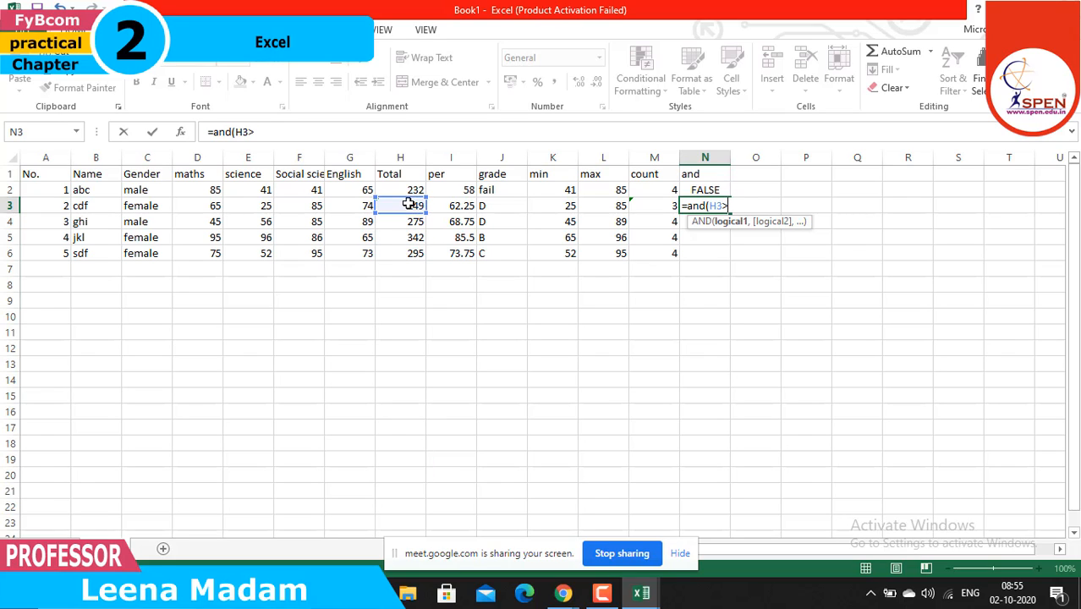
pyautogui.write('=250,')
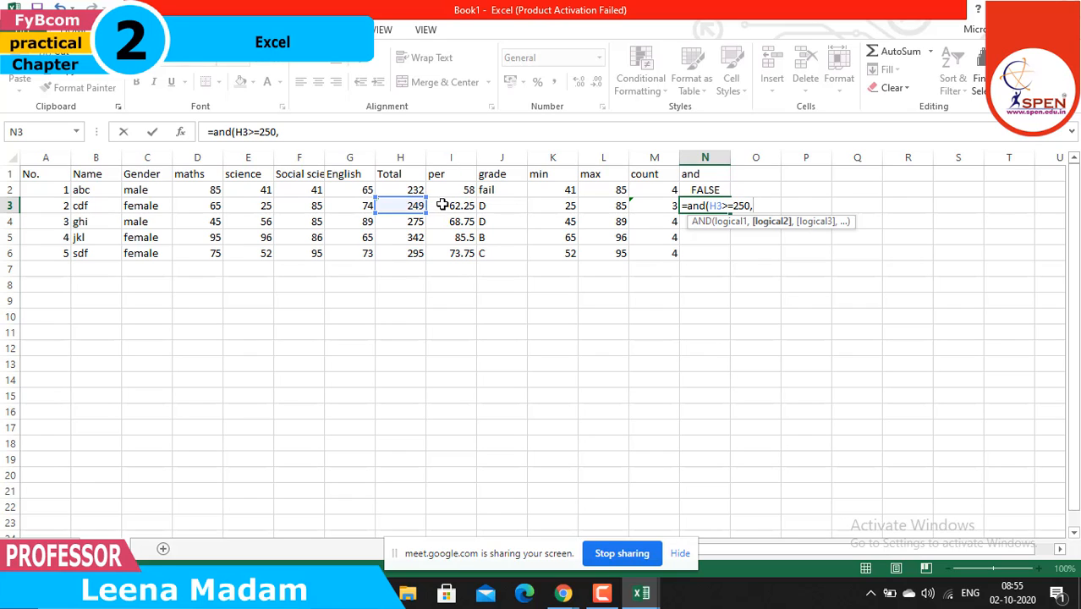
pyautogui.click(442, 206)
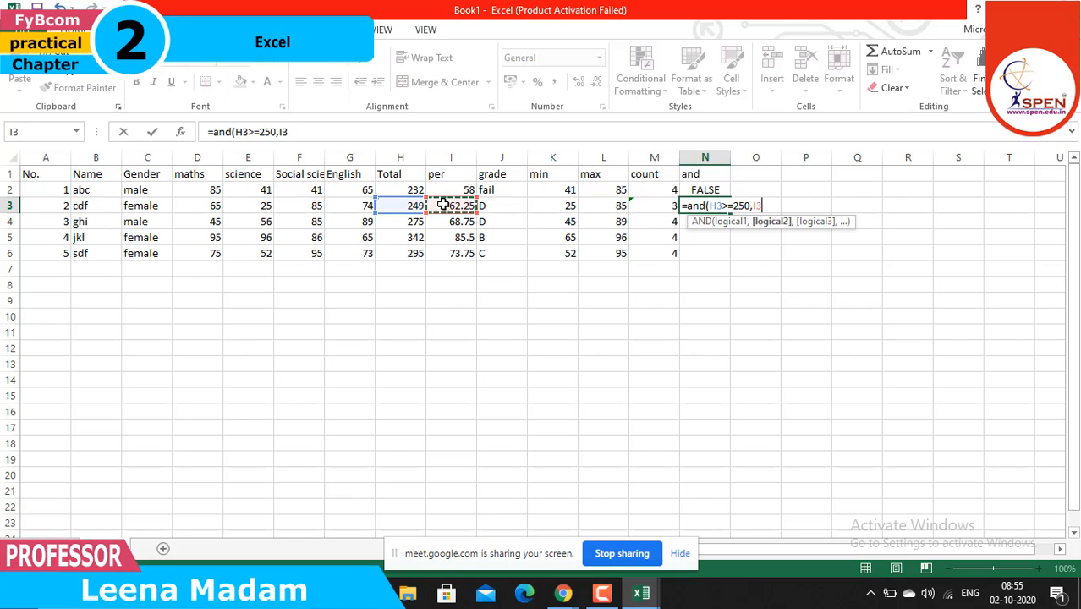
pyautogui.write('>=60')
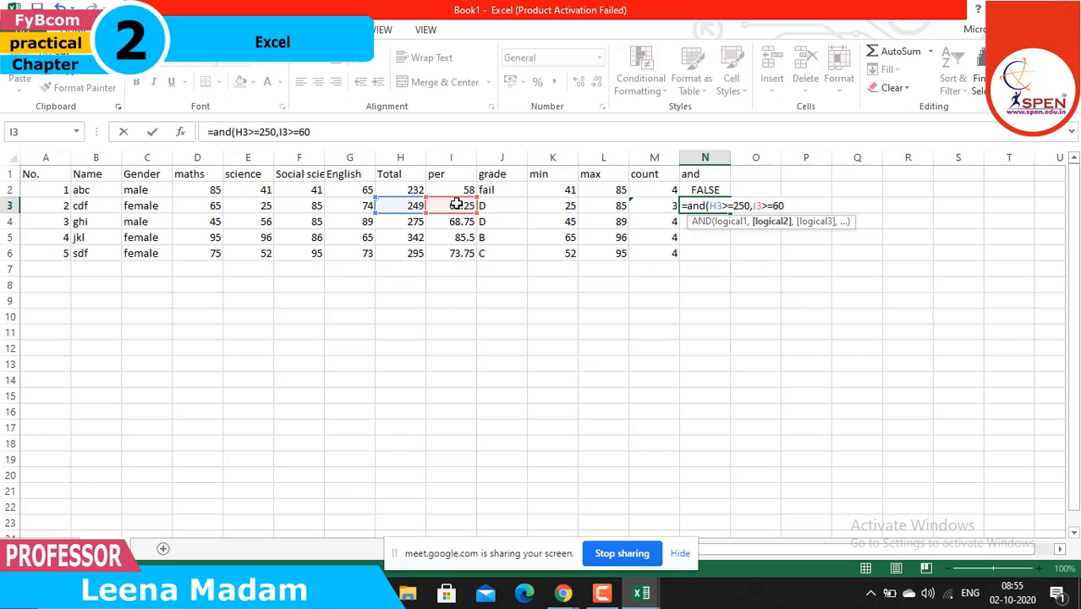
pyautogui.write(')')
pyautogui.press('Return')
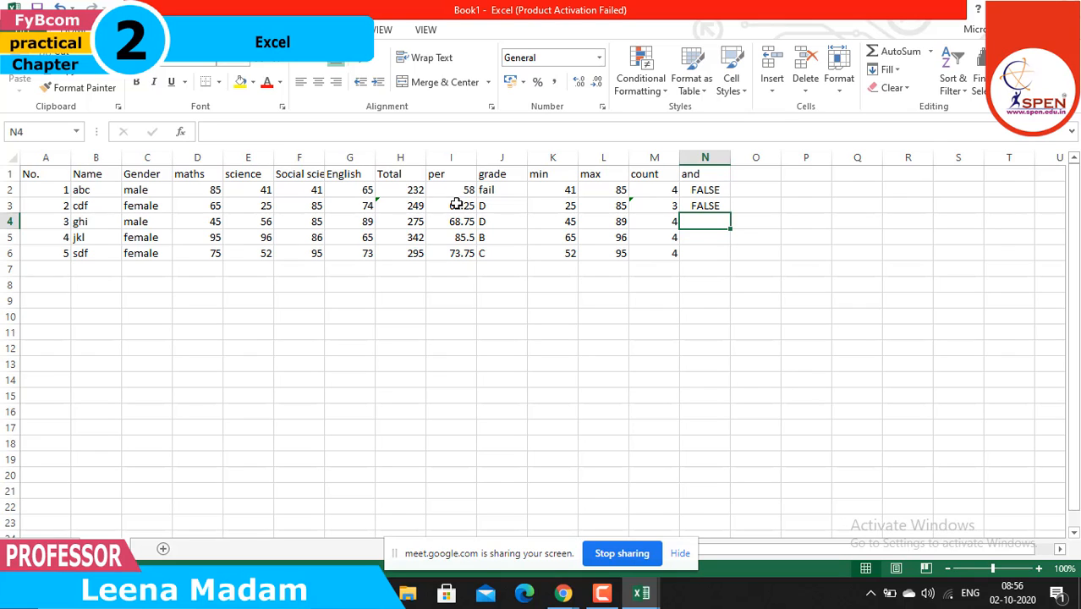
# Enter an AND formula in N4 testing that H4 equals 275 and I4 is at least 65
pyautogui.doubleClick(705, 222)
pyautogui.write('=and')
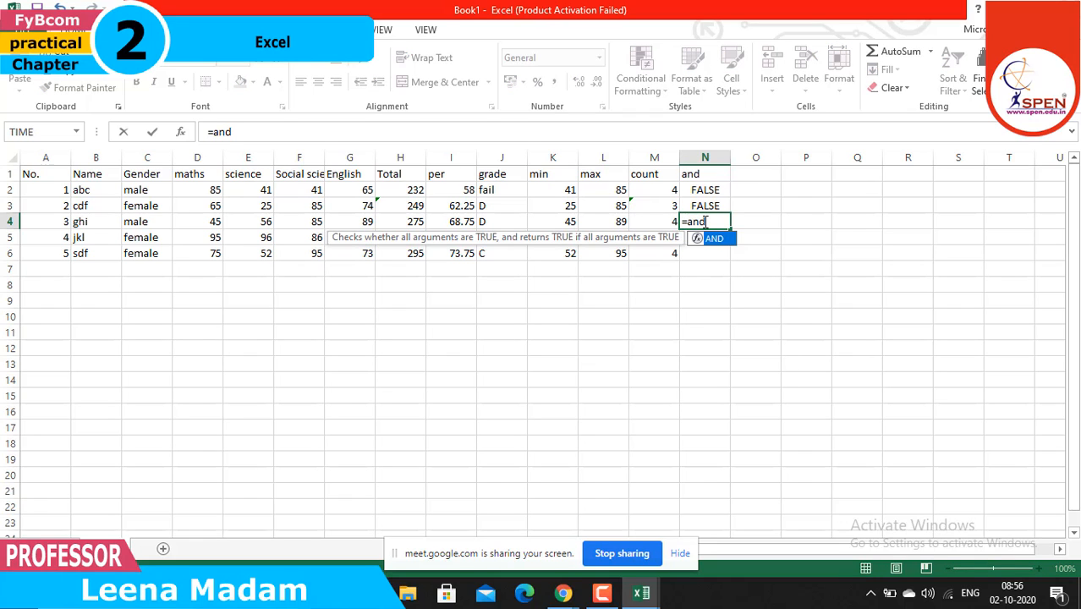
pyautogui.write('(')
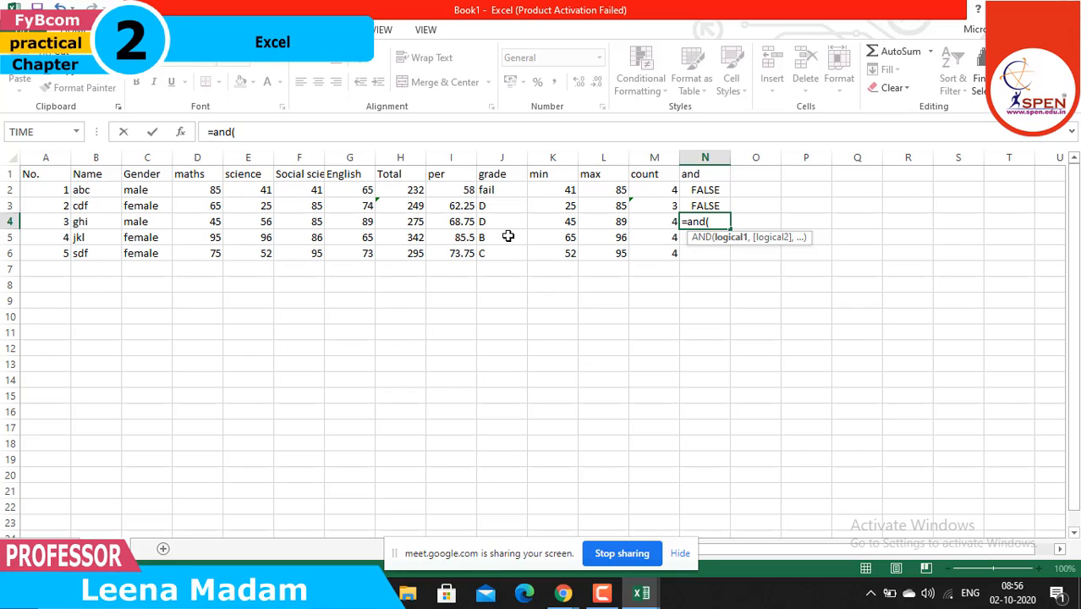
pyautogui.click(413, 222)
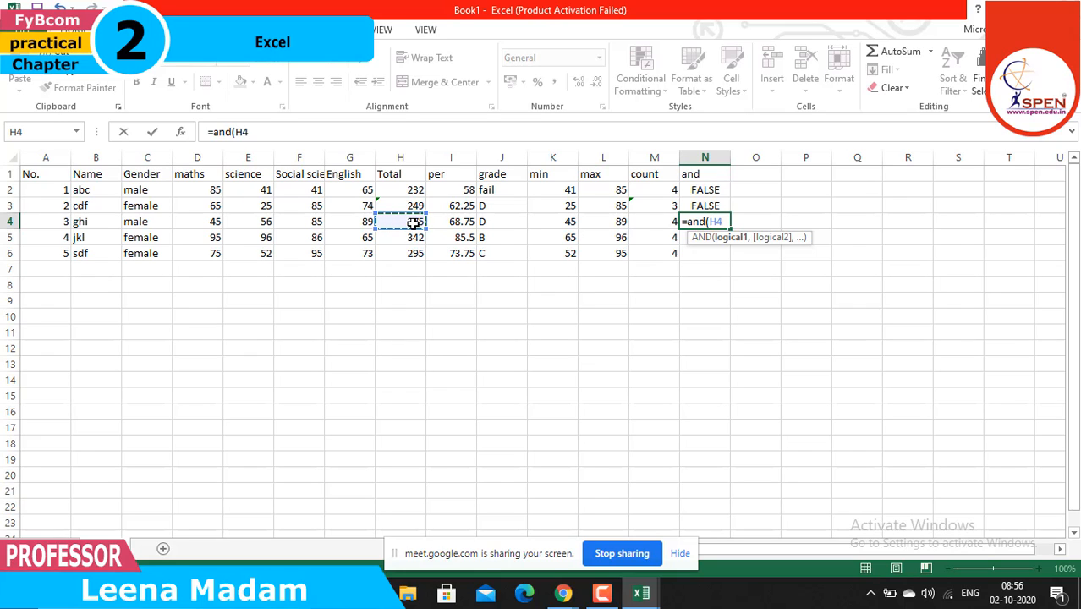
pyautogui.write('=274')
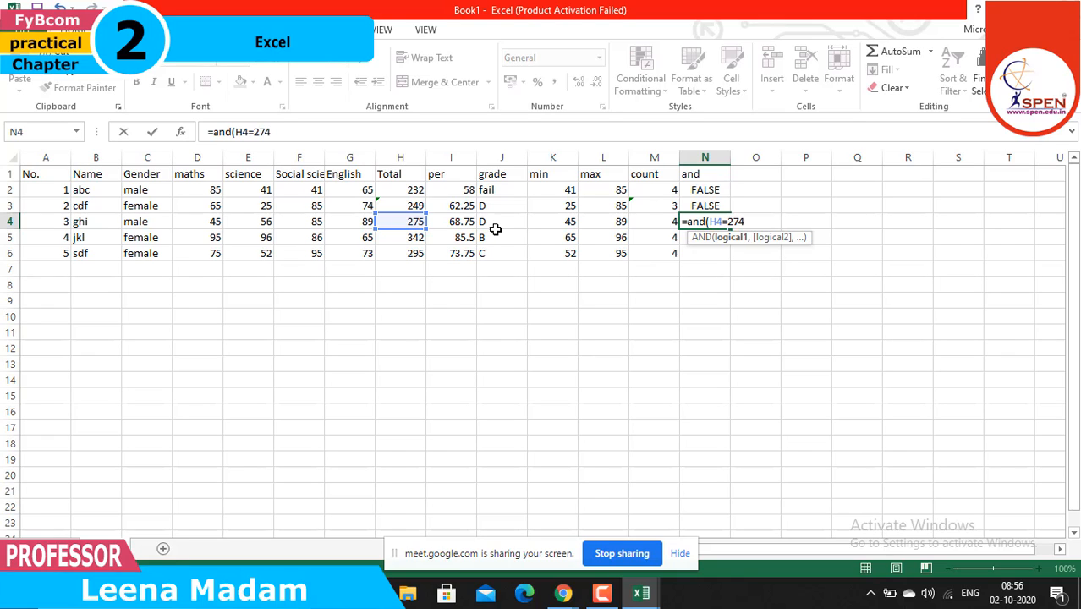
pyautogui.press('BackSpace')
pyautogui.write('5,')
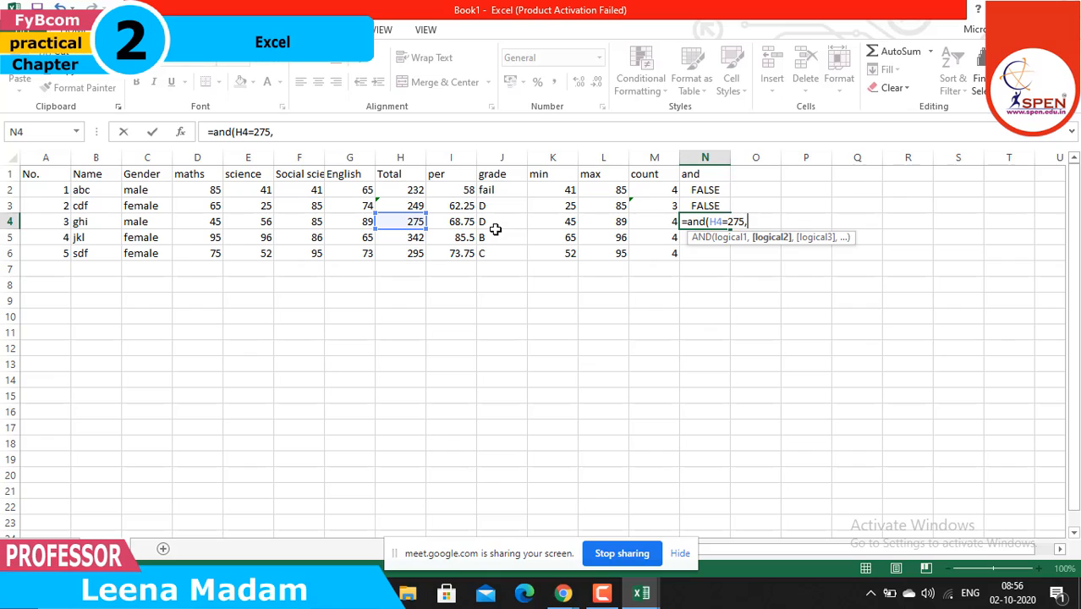
pyautogui.click(453, 221)
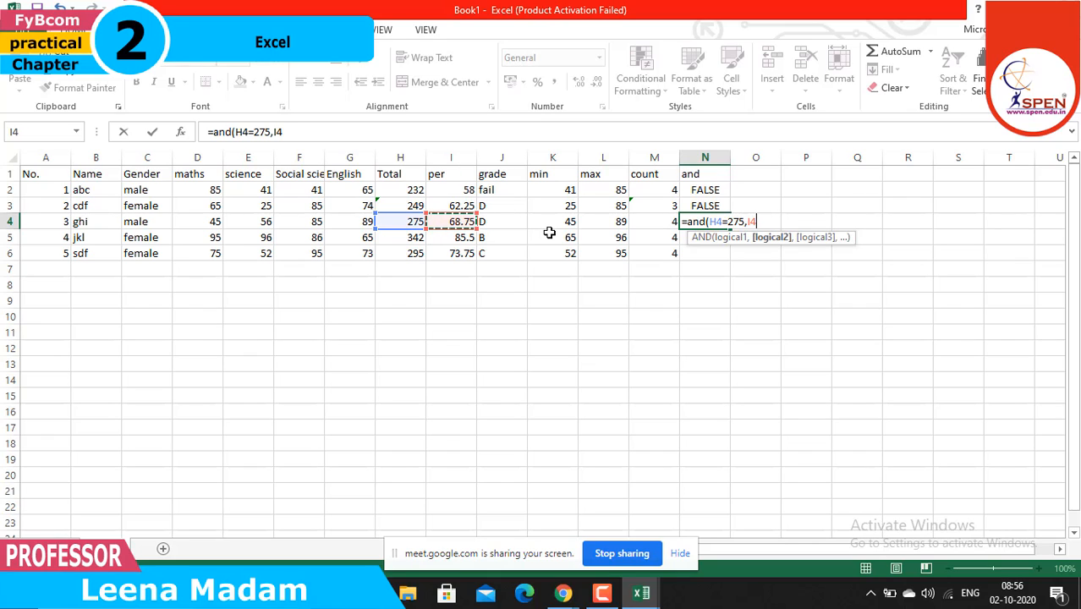
pyautogui.write('>=65)')
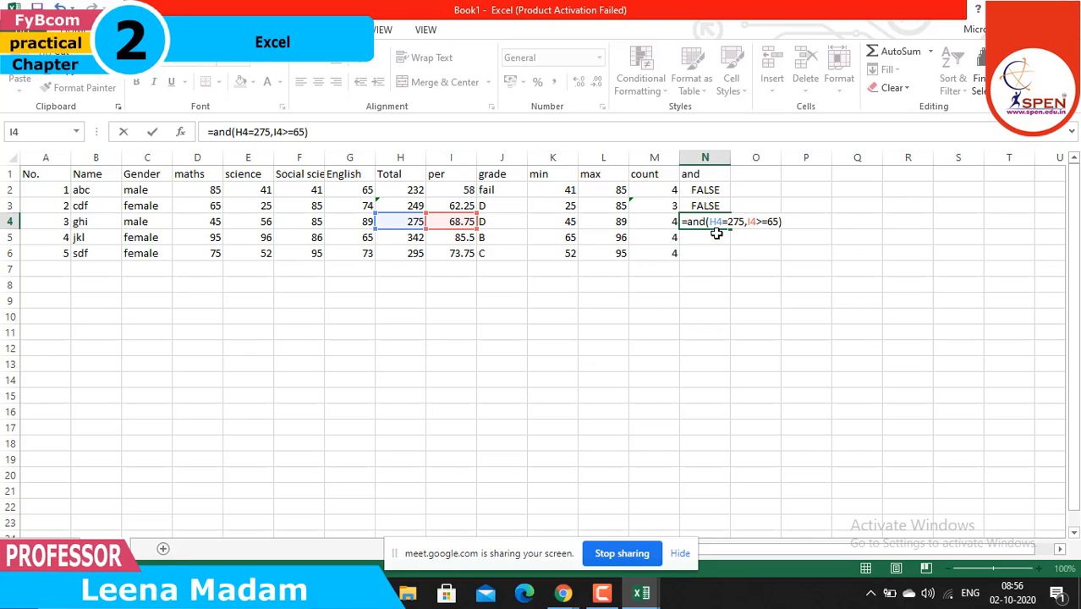
pyautogui.press('Return')
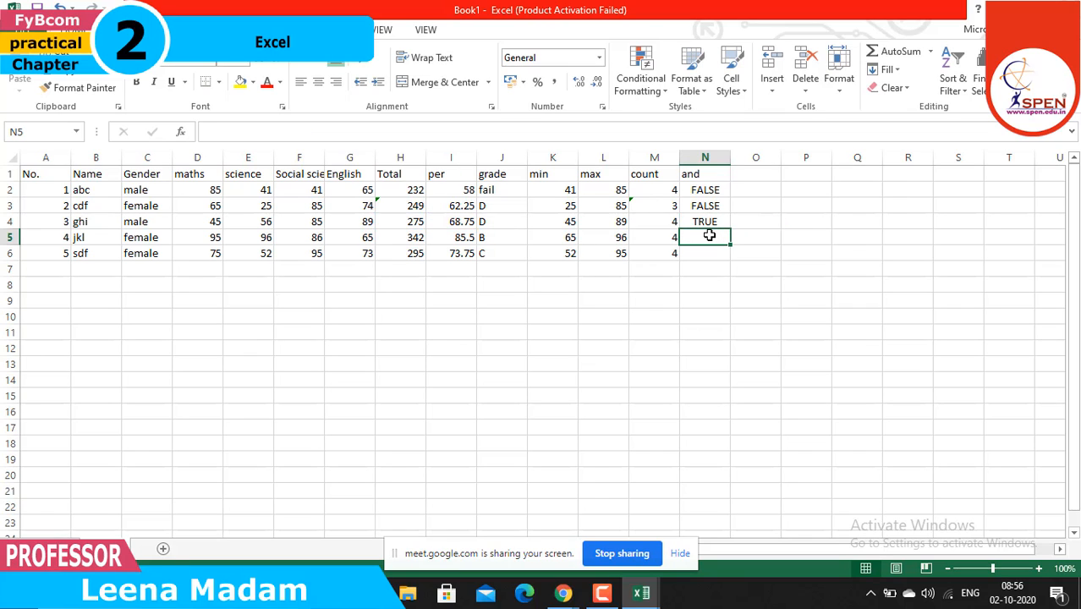
# Enter an AND formula in N5 testing that H5 is at least 300 and I5 is at most 90
pyautogui.doubleClick(699, 238)
pyautogui.write('=and')
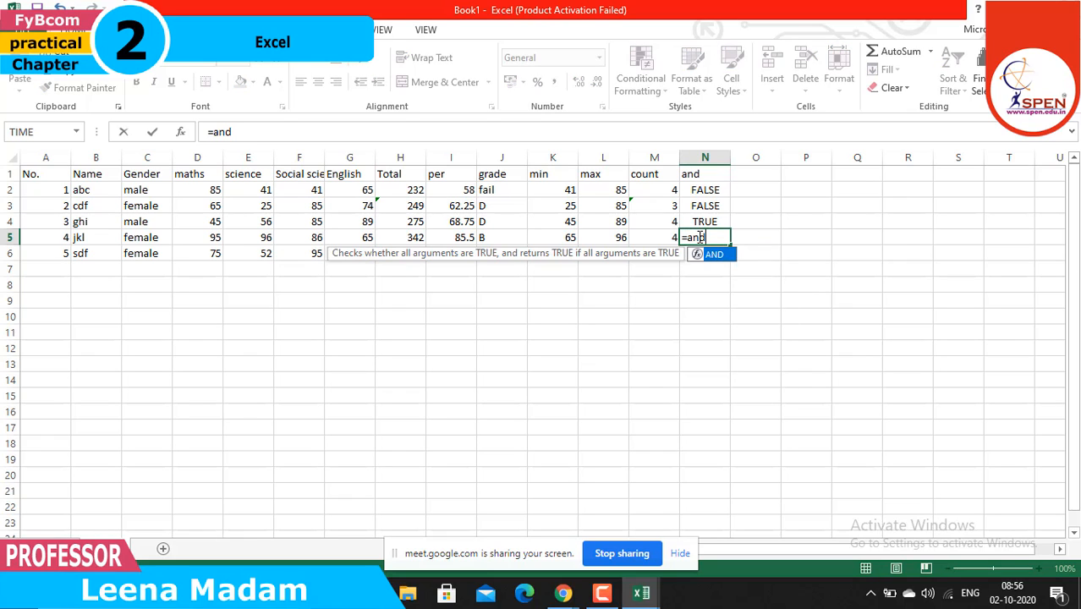
pyautogui.write('(')
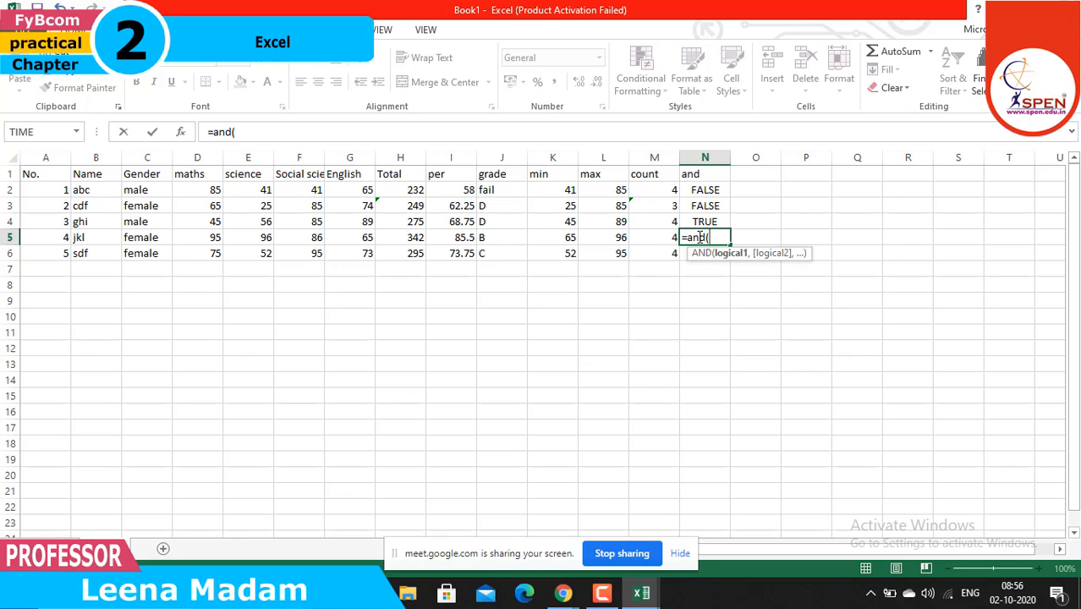
pyautogui.click(406, 238)
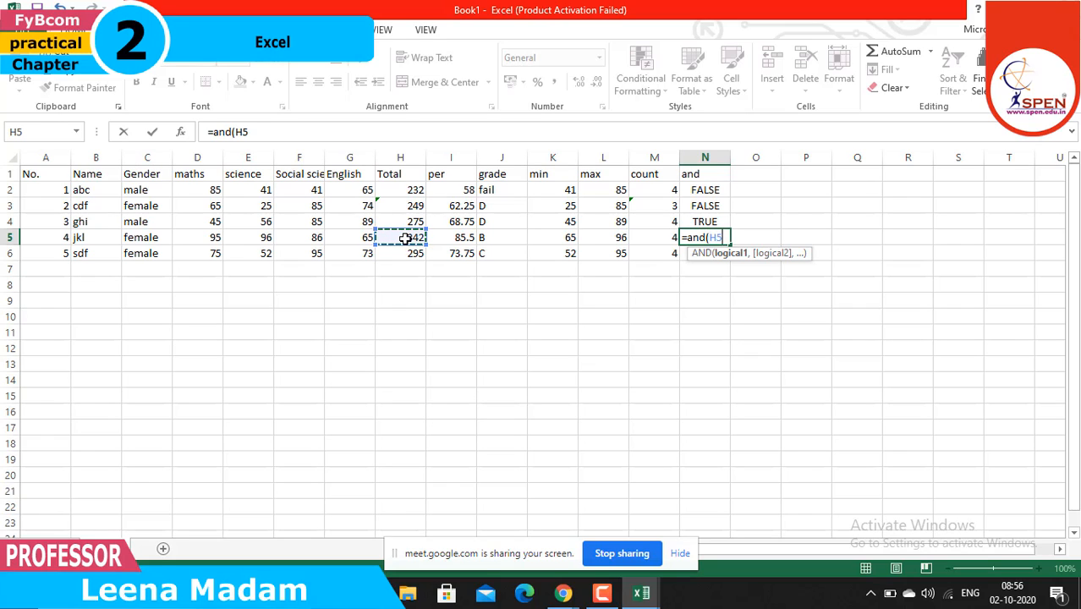
pyautogui.write('>=300')
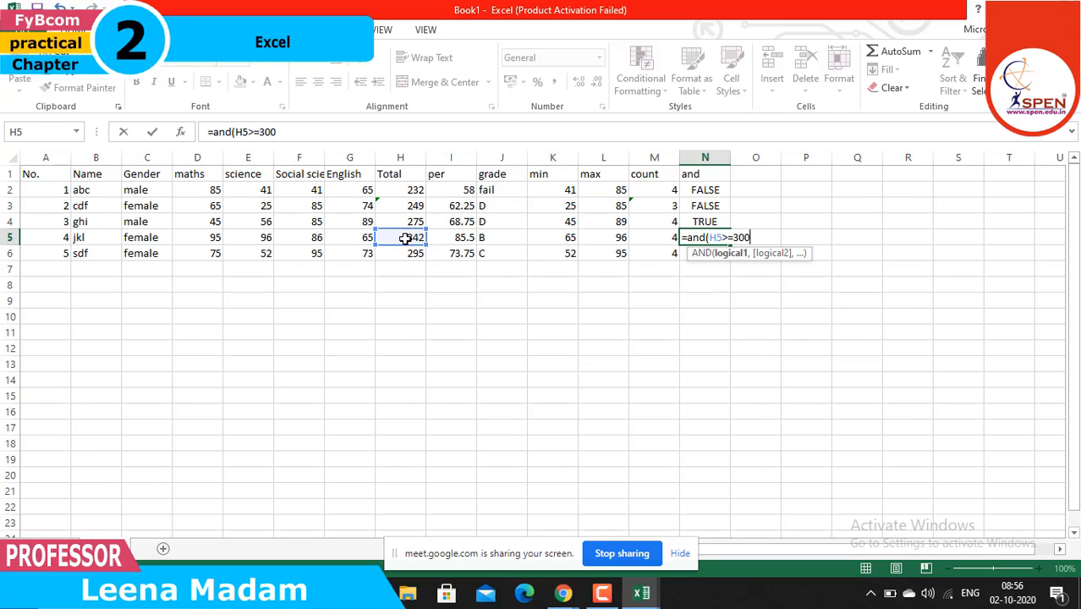
pyautogui.write(',')
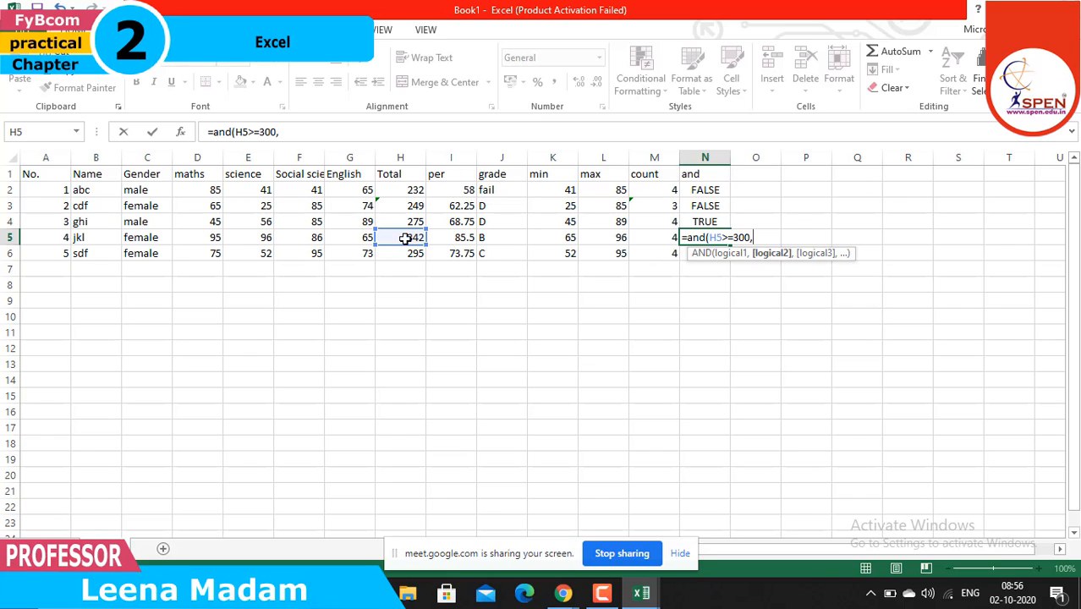
pyautogui.click(443, 240)
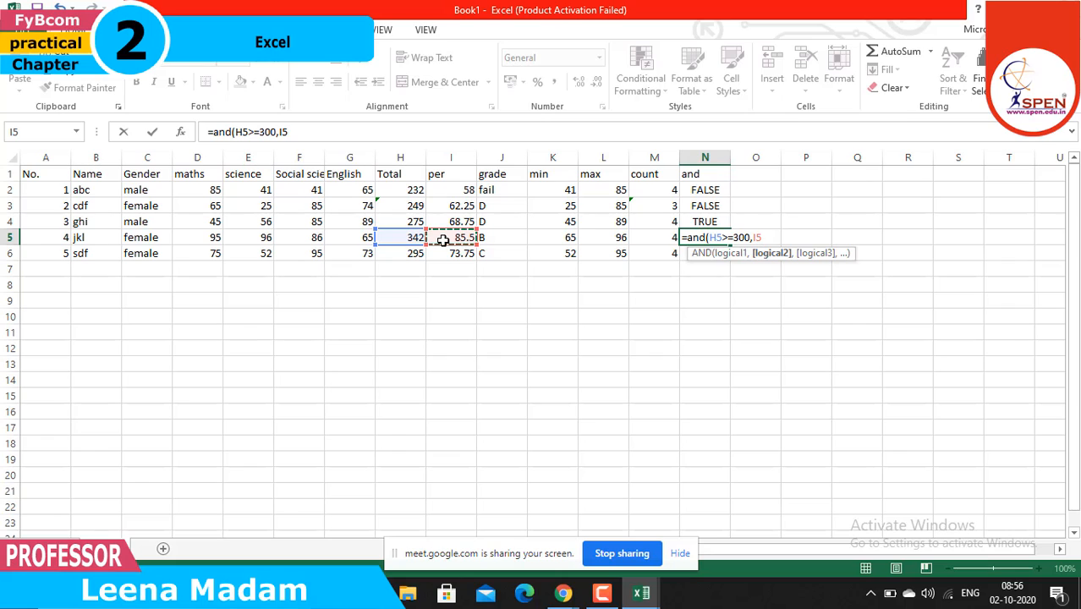
pyautogui.write('<=90)')
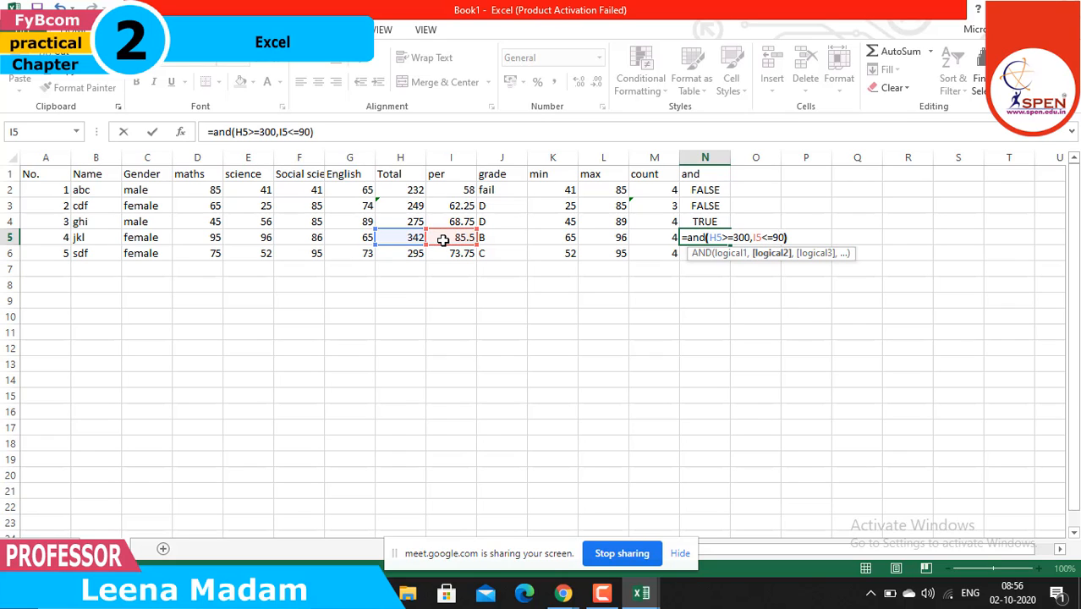
pyautogui.press('Return')
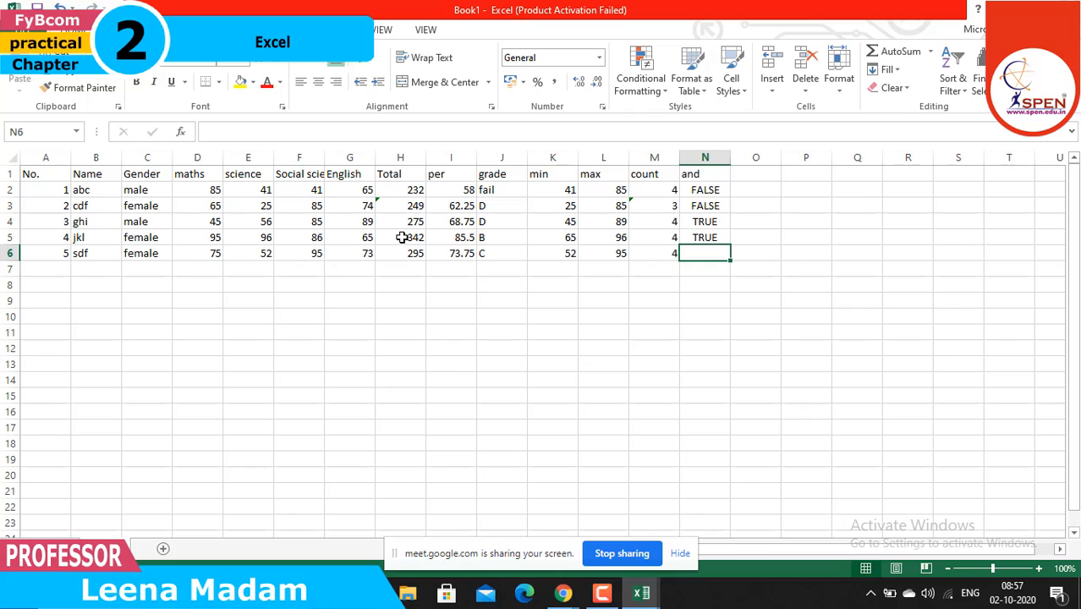
# Enter an AND formula in N6 testing that H6 is at most 200 and I6 equals 73
pyautogui.doubleClick(697, 252)
pyautogui.write('=amd(')
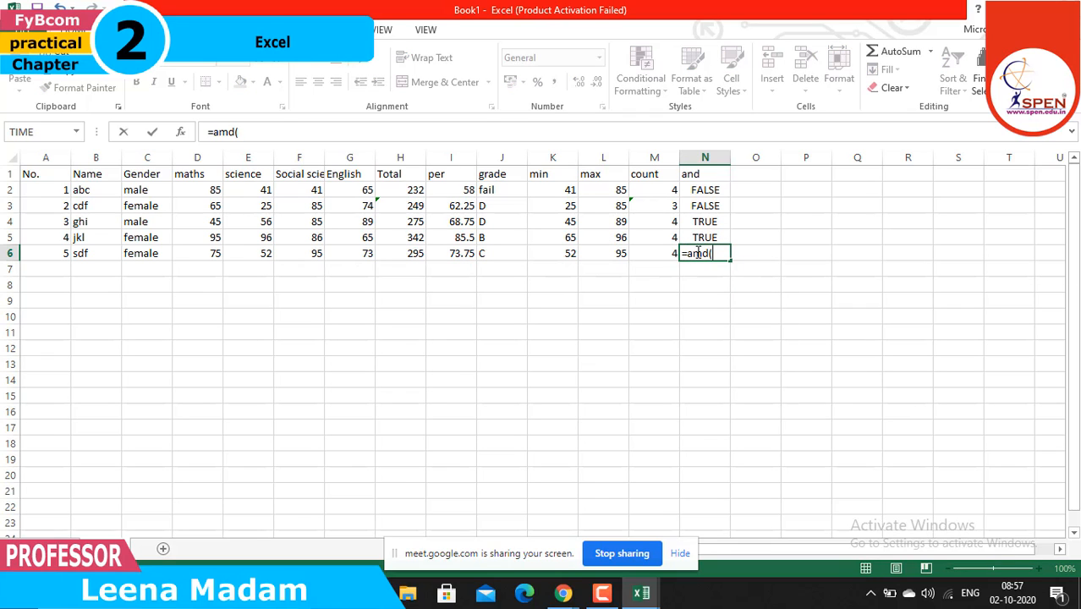
pyautogui.click(698, 252)
pyautogui.press('Delete')
pyautogui.write('n')
pyautogui.press('End')
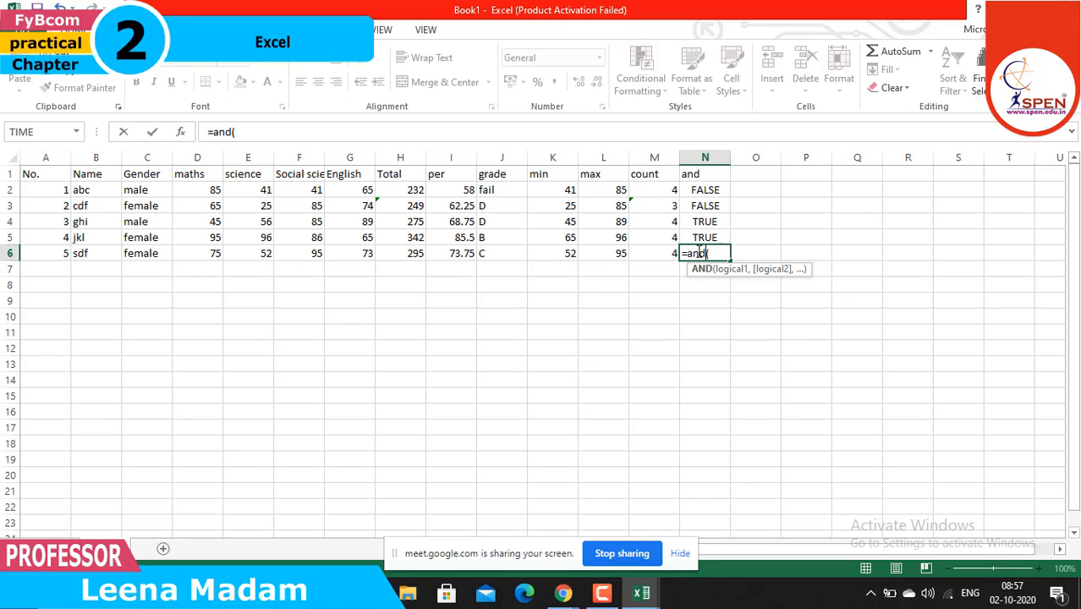
pyautogui.click(420, 254)
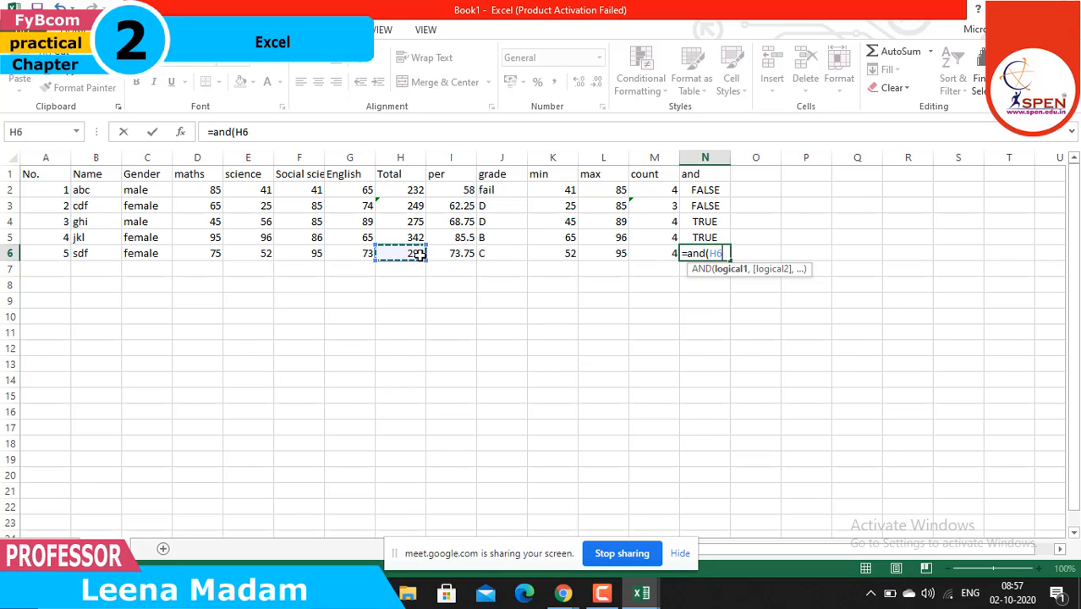
pyautogui.write('<=200')
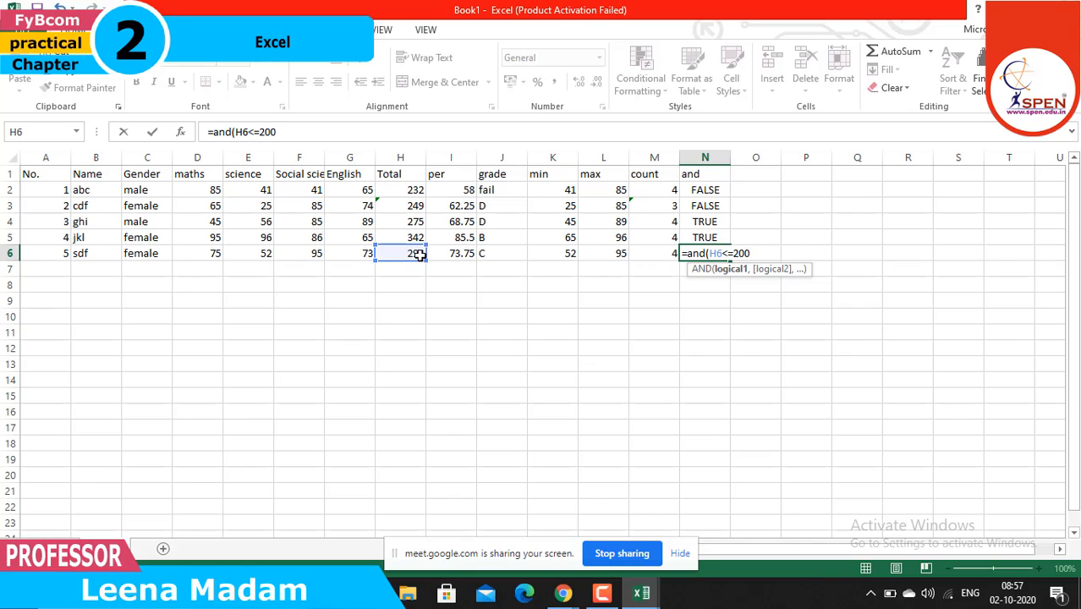
pyautogui.write(',')
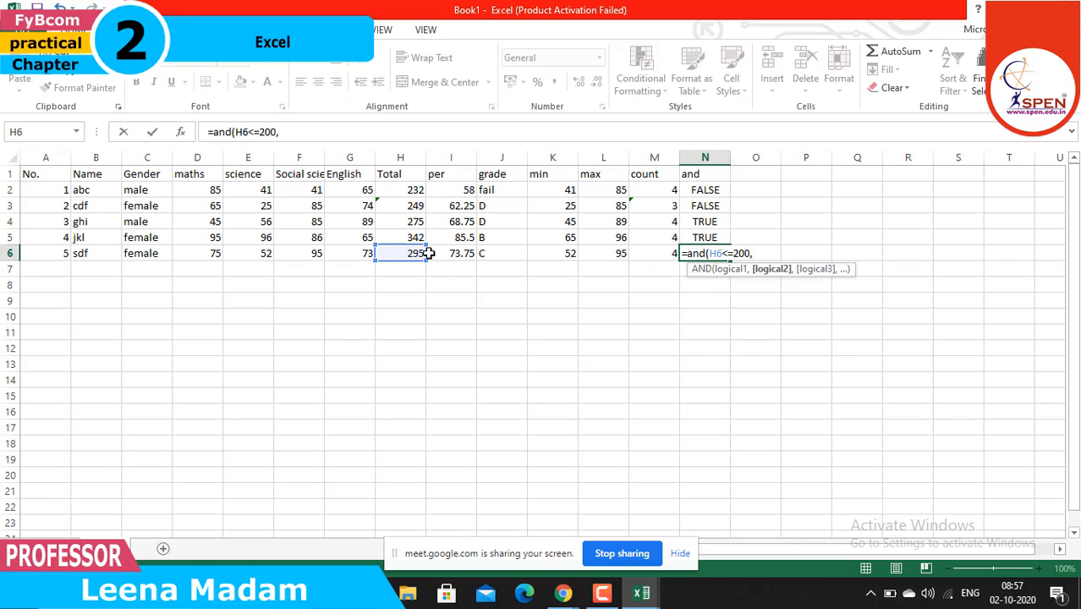
pyautogui.click(443, 255)
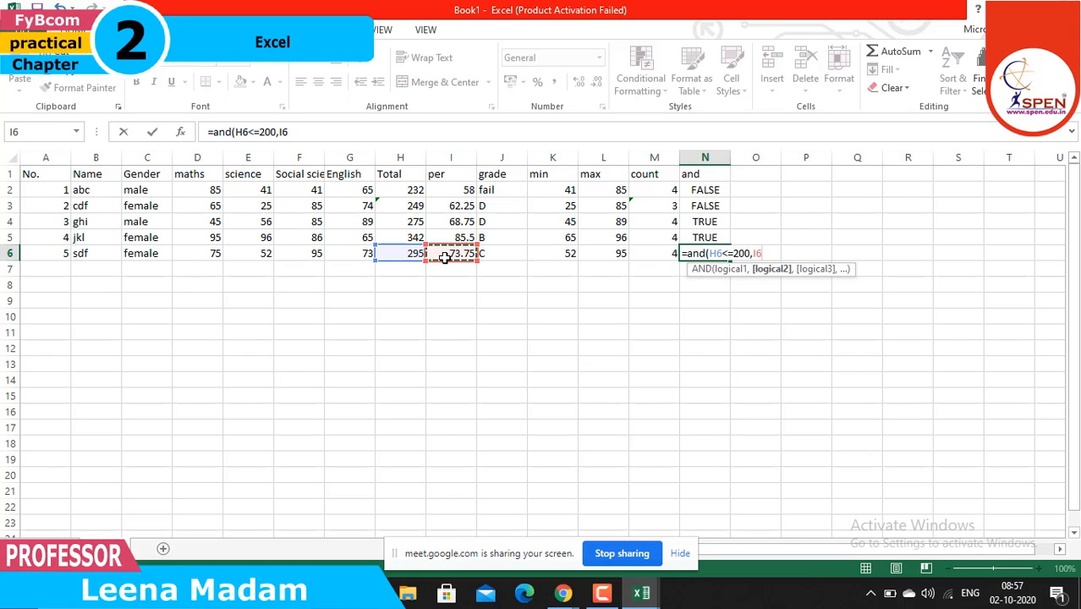
pyautogui.write('=73')
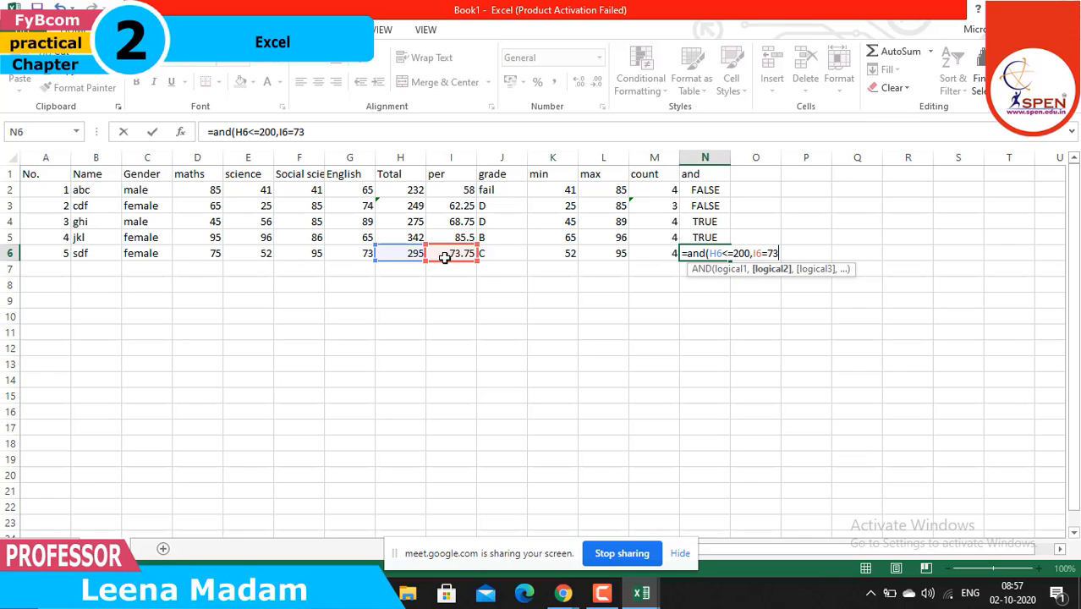
pyautogui.write(')')
pyautogui.press('Return')
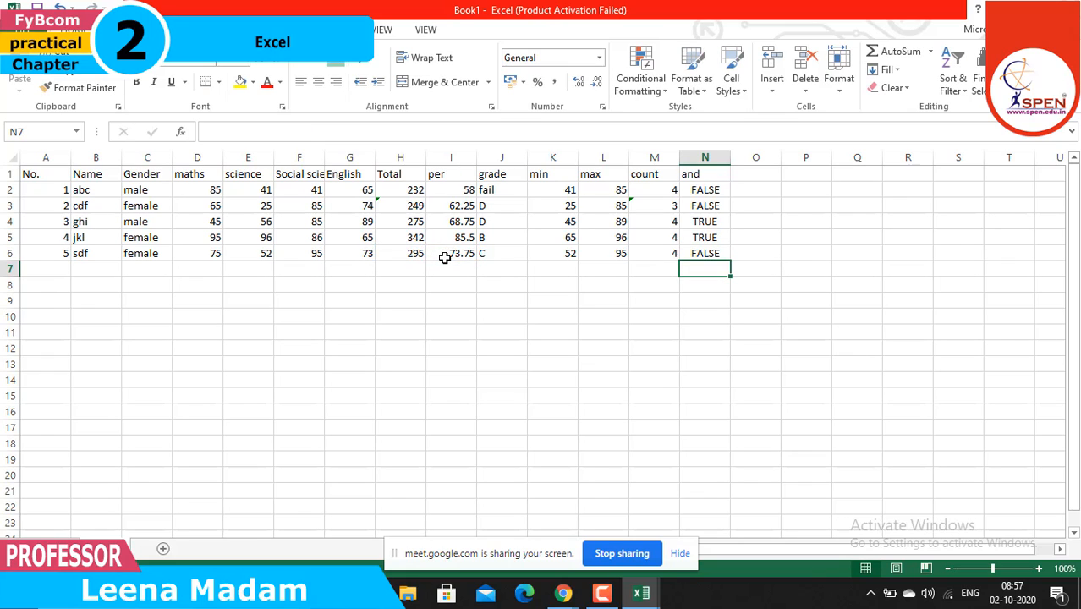
# Add the heading "or" in O1 and enter an OR formula in O2 testing that H2 is at least 300 or I2 is at least 60
pyautogui.doubleClick(748, 175)
pyautogui.write('or')
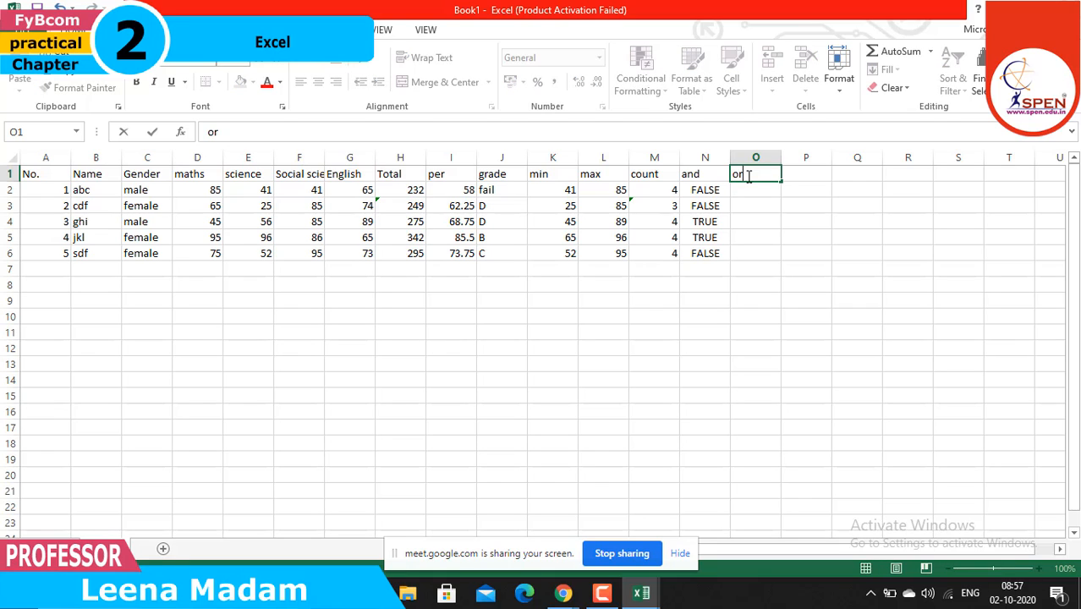
pyautogui.click(742, 190)
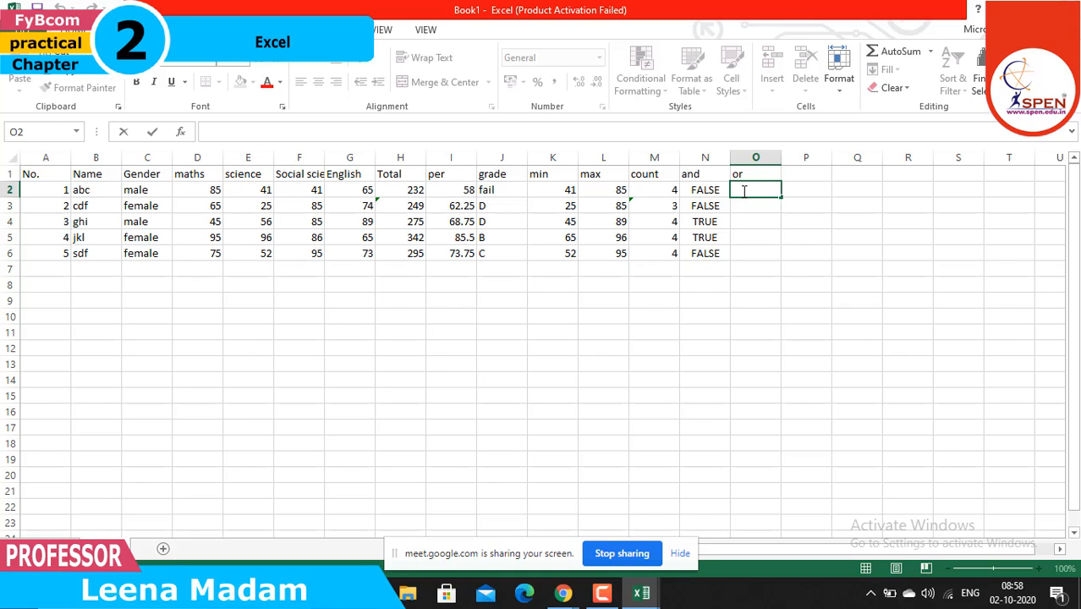
pyautogui.write('=o')
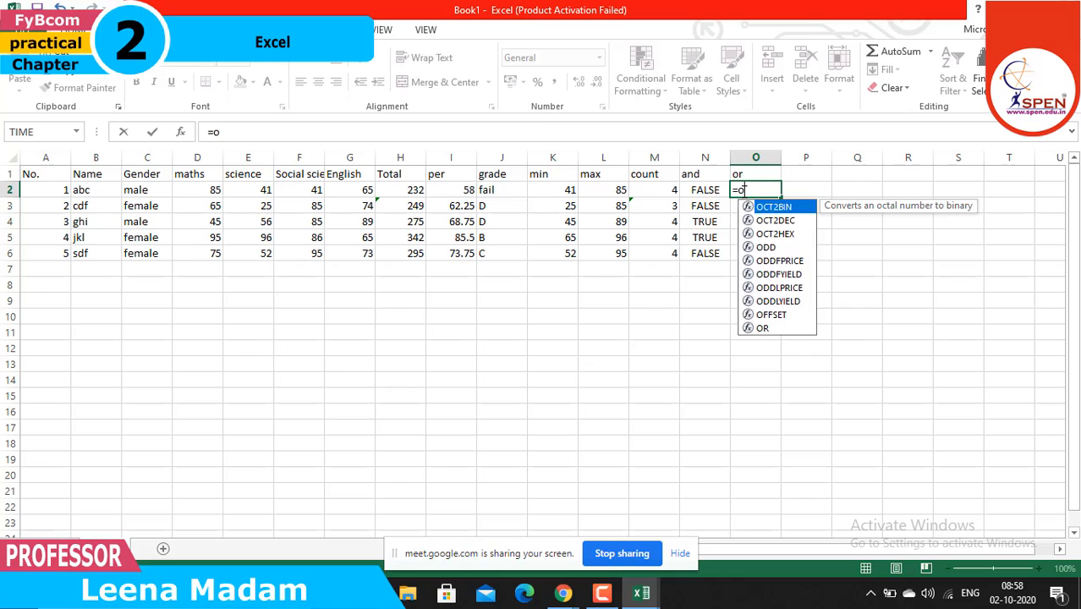
pyautogui.write('r(')
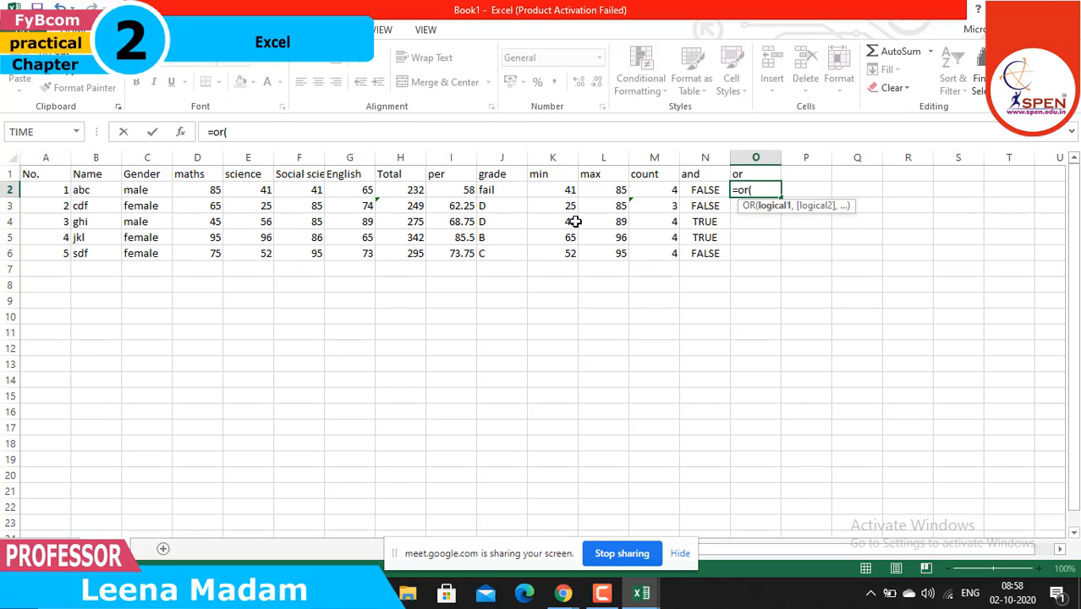
pyautogui.click(398, 190)
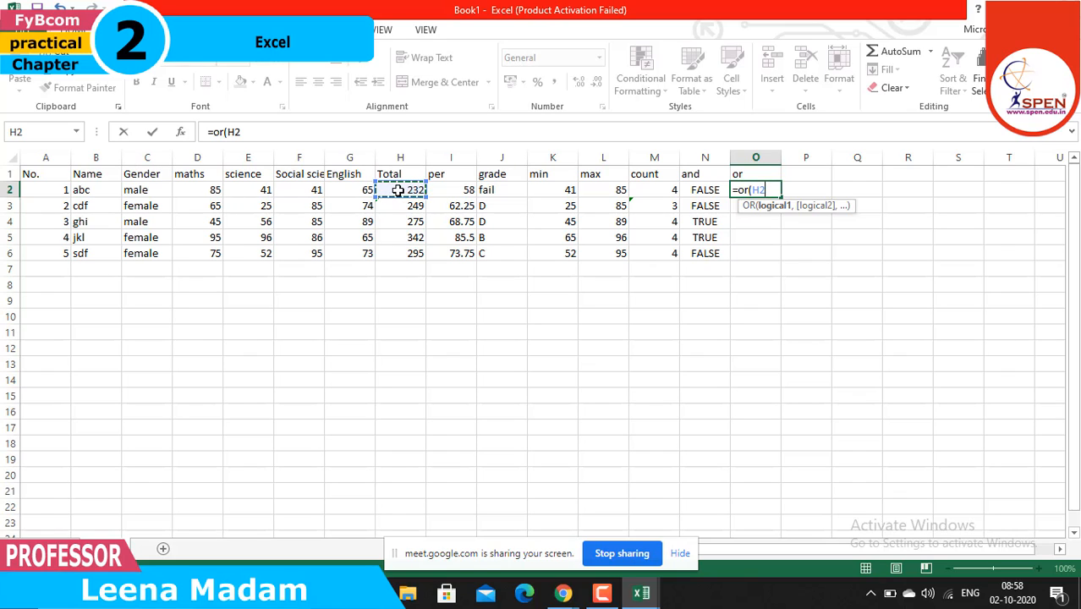
pyautogui.write('>=300,')
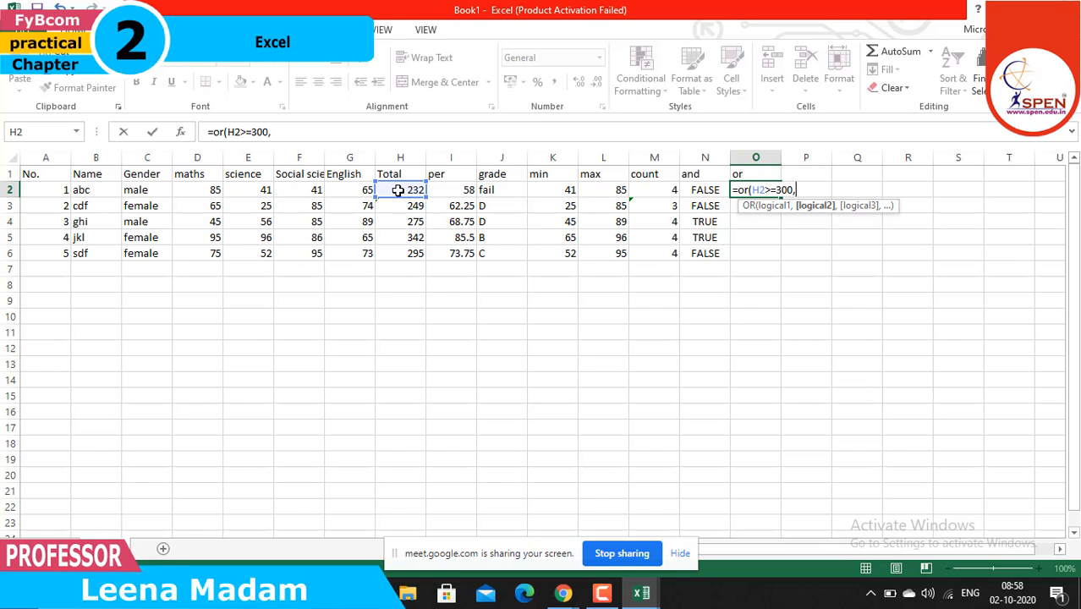
pyautogui.click(448, 189)
pyautogui.write('>=')
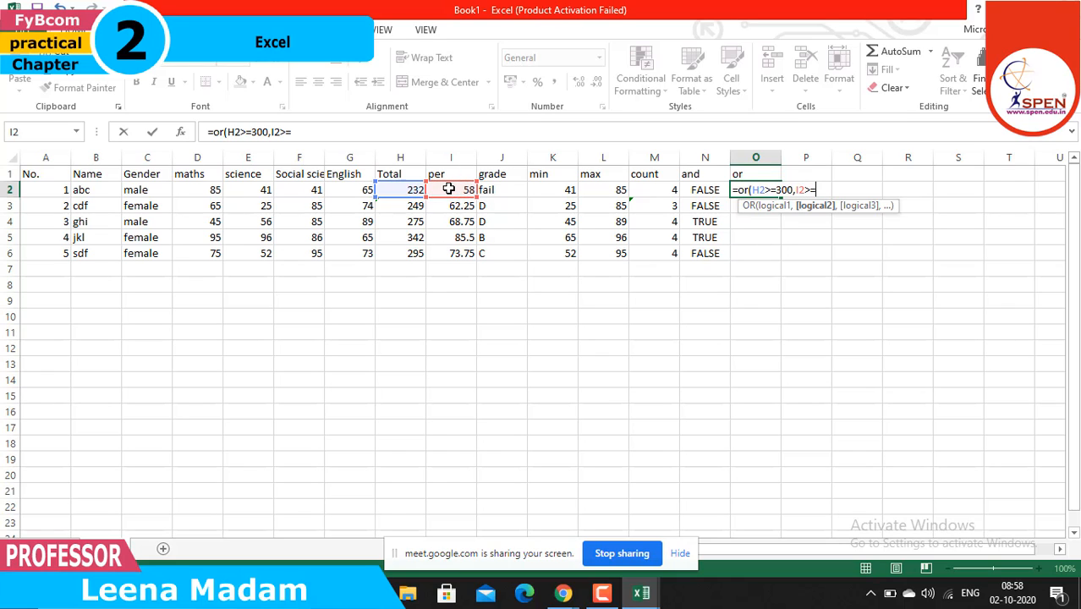
pyautogui.write('60)')
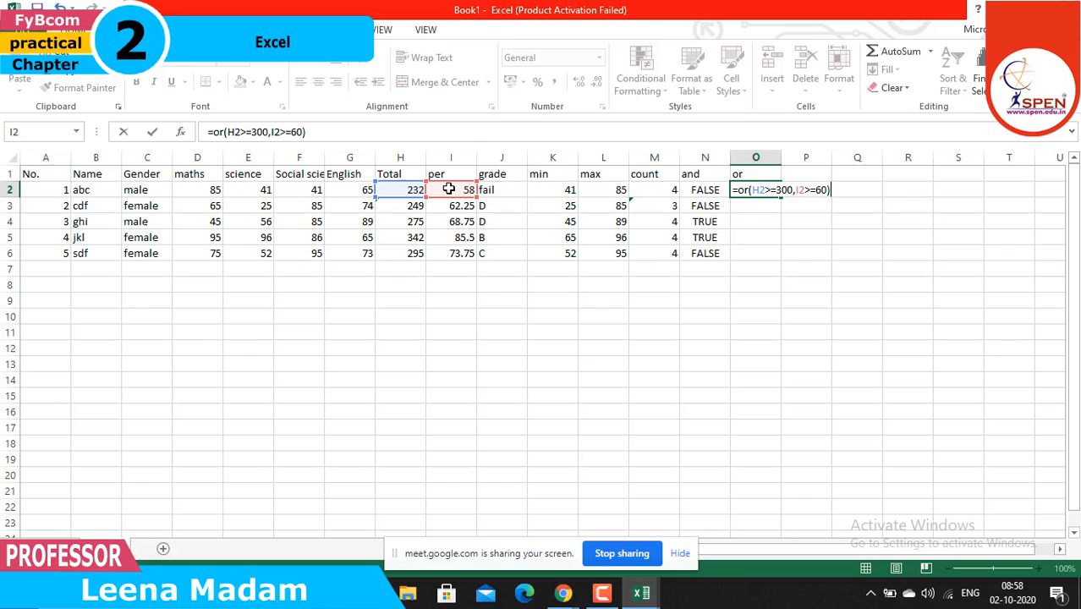
pyautogui.press('Return')
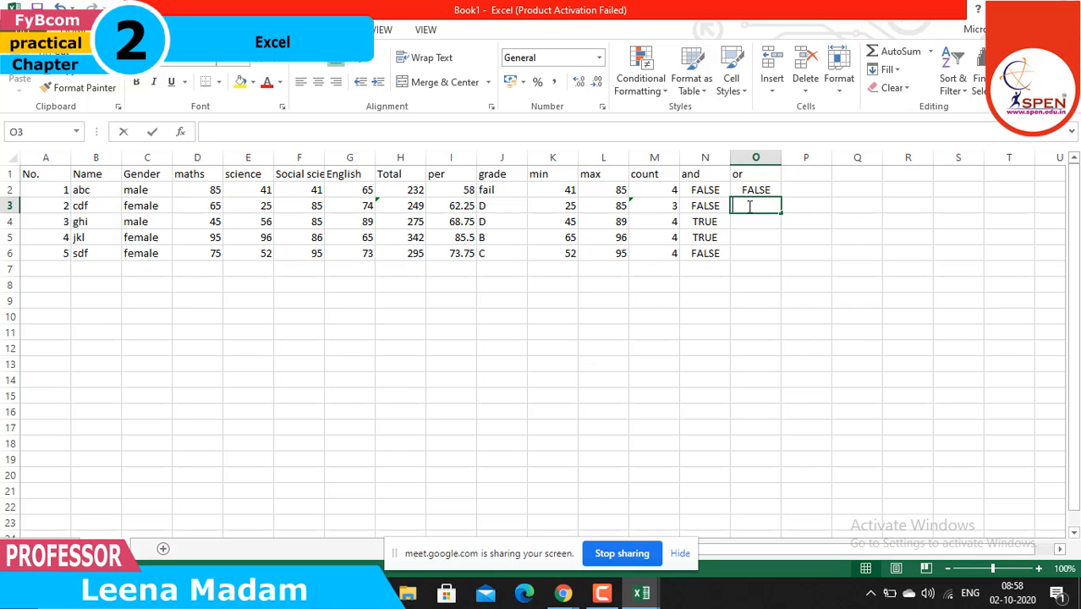
# Enter an OR formula in O3 testing that H3 is at most 250 or I3 is at least 70
pyautogui.write('=or')
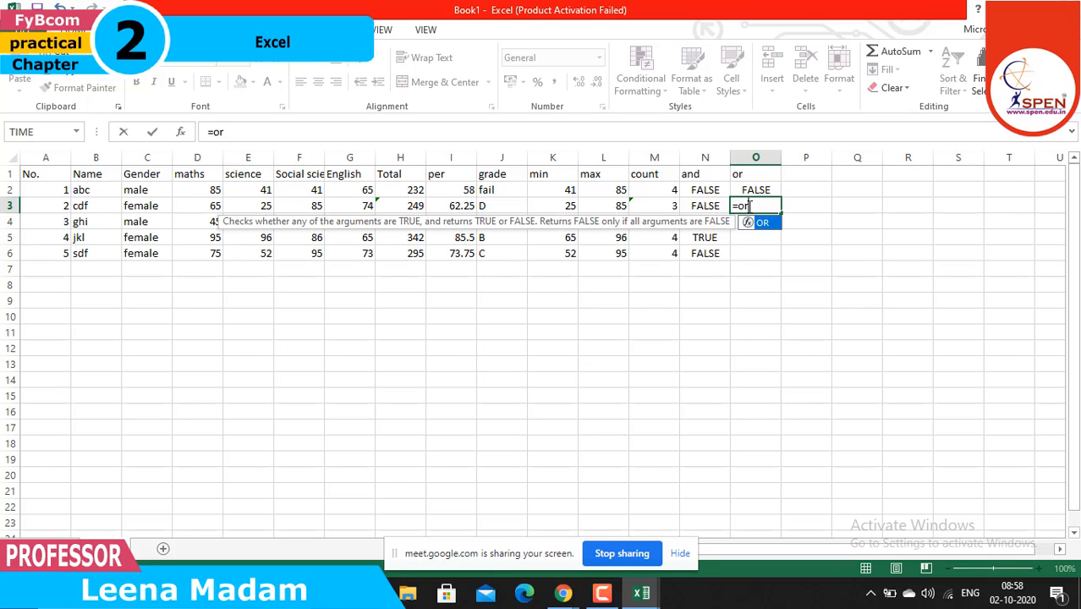
pyautogui.write('(')
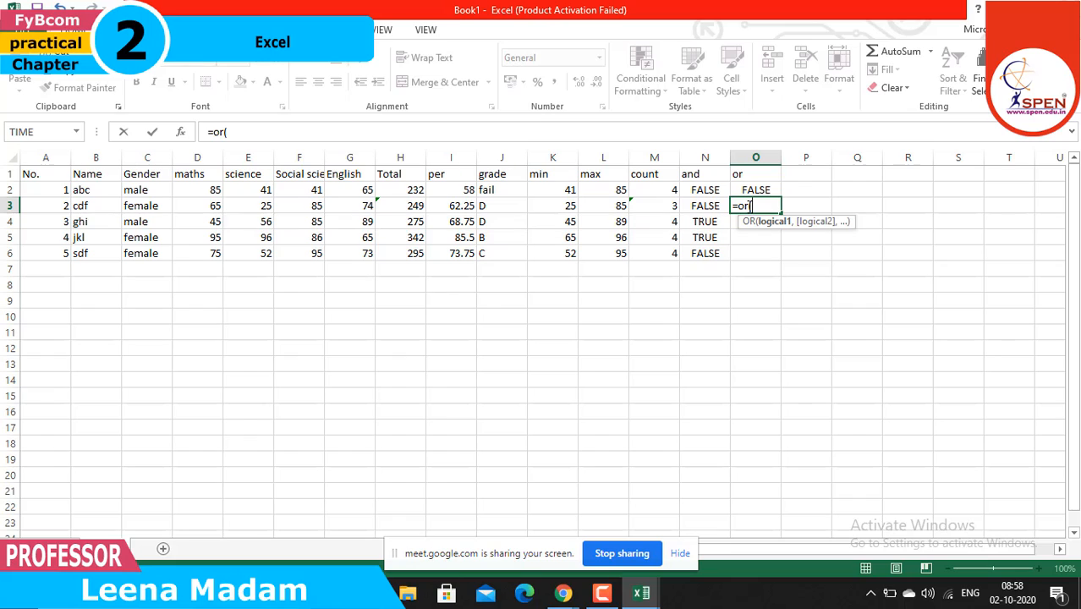
pyautogui.click(409, 204)
pyautogui.write('>=')
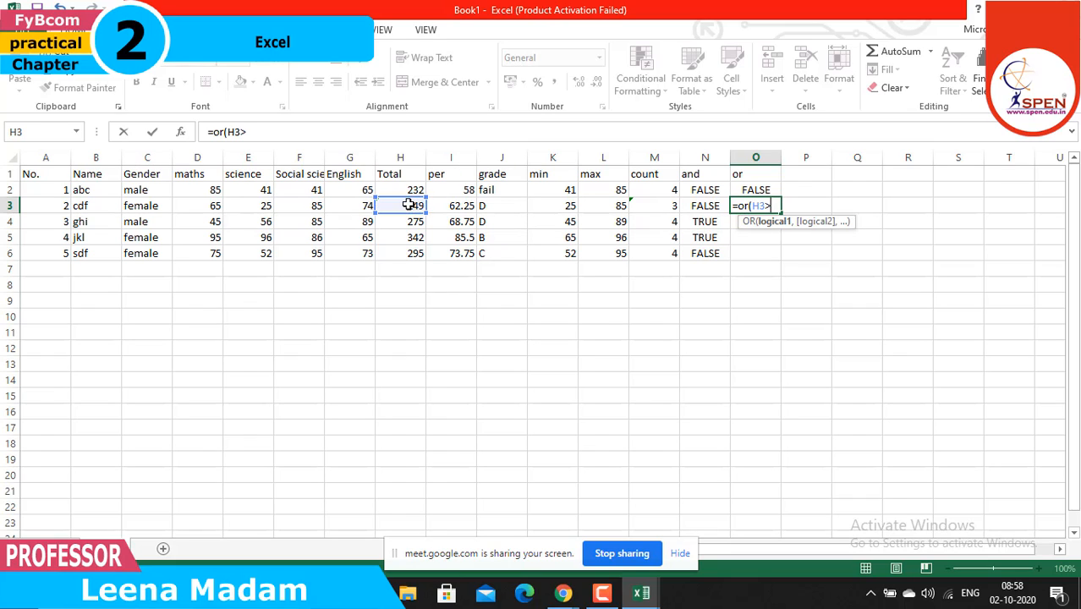
pyautogui.write('250')
pyautogui.press('BackSpace')
pyautogui.press('BackSpace')
pyautogui.press('BackSpace')
pyautogui.press('BackSpace')
pyautogui.press('BackSpace')
pyautogui.write('<=250,')
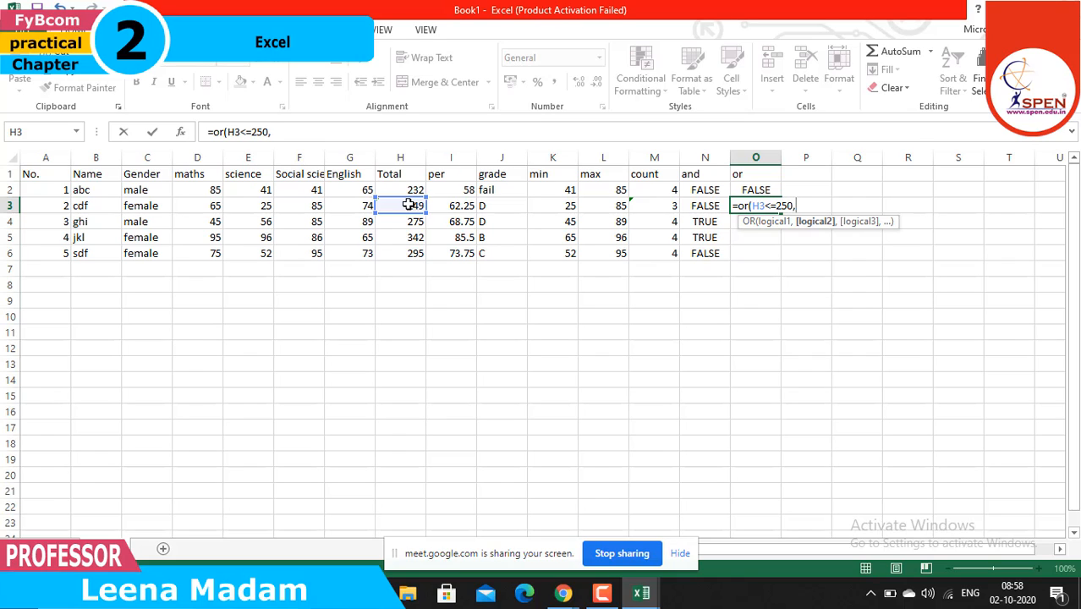
pyautogui.click(454, 206)
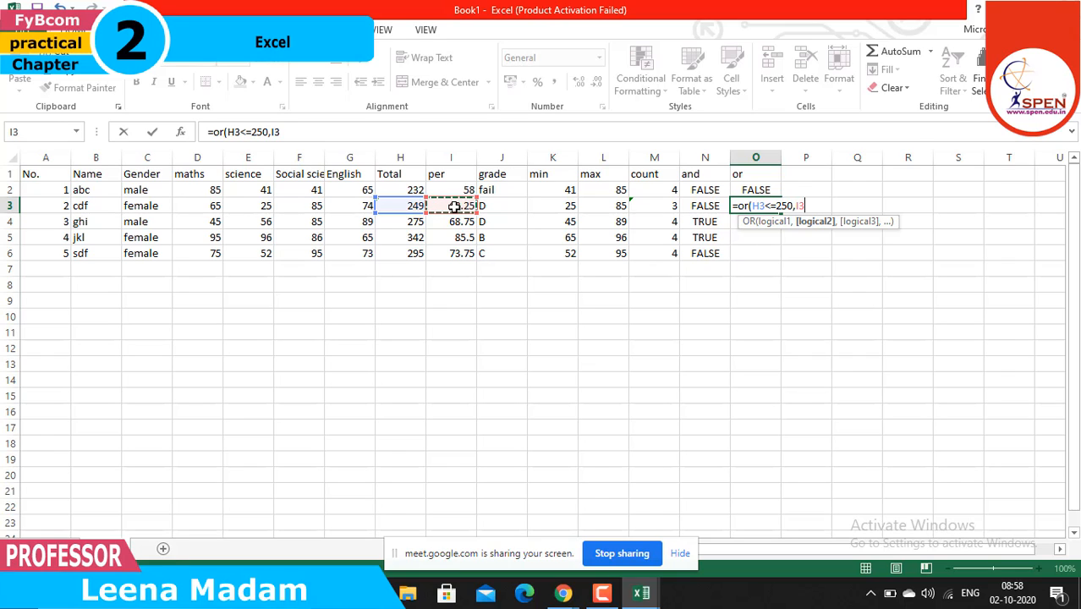
pyautogui.write('>=70')
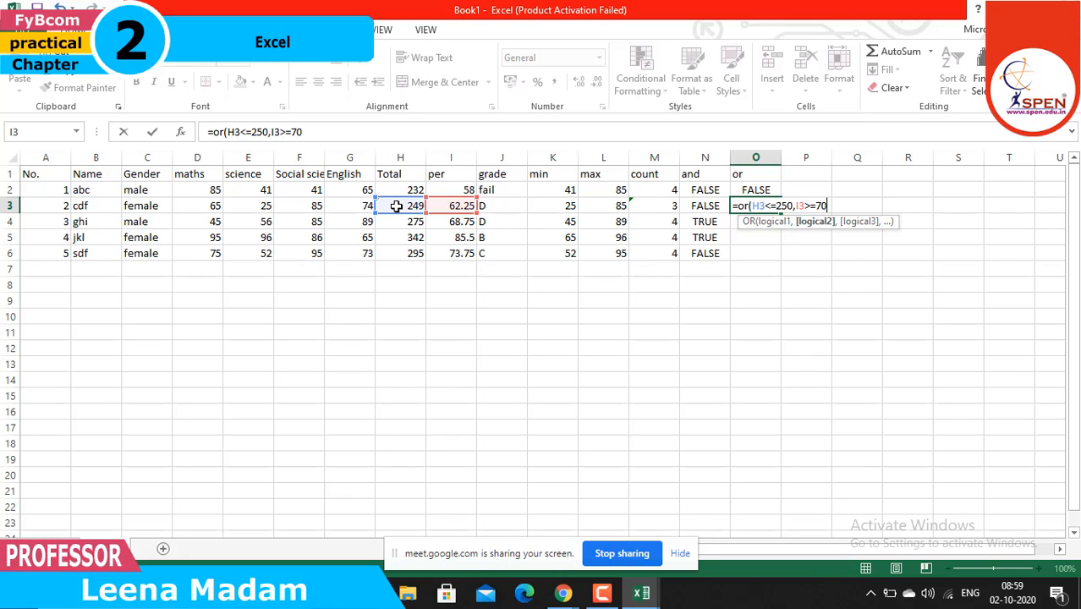
pyautogui.write(')')
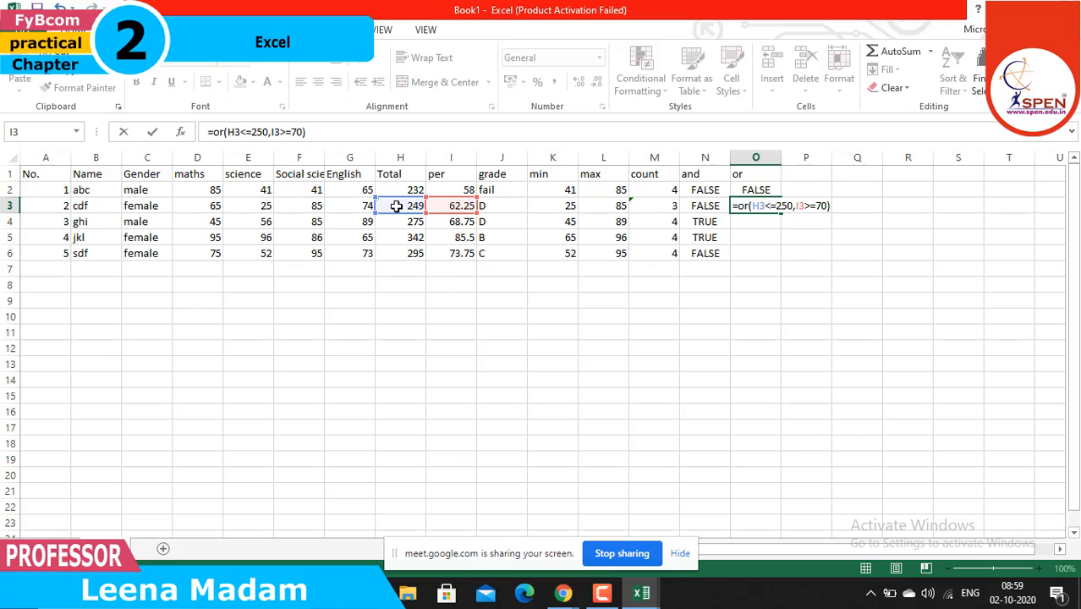
pyautogui.press('Return')
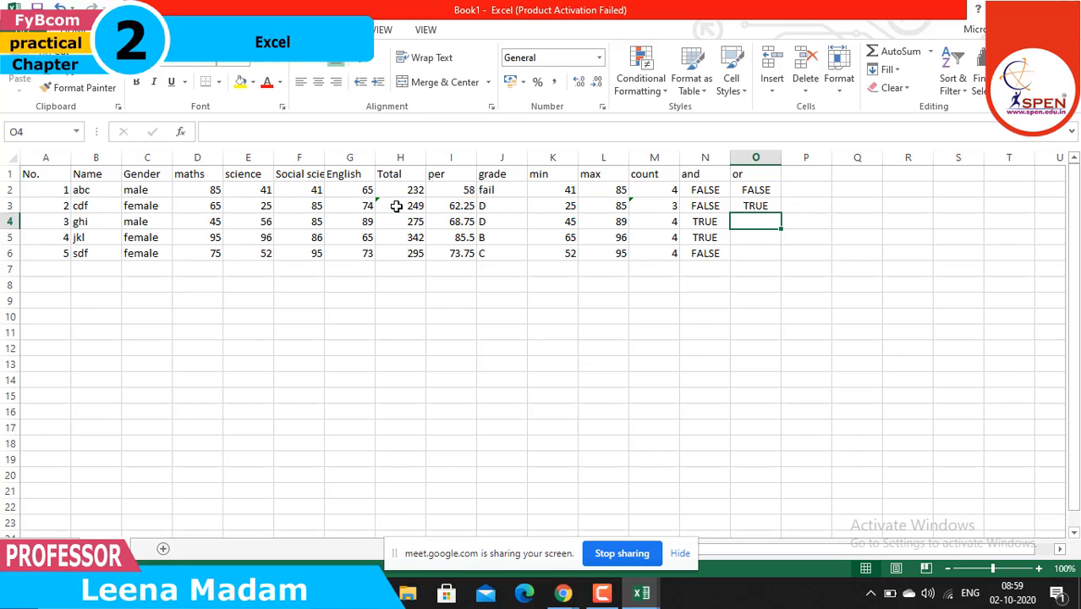
# Enter an OR formula in O4 testing that H4 is at least 200 or I4 is at most 70
pyautogui.doubleClick(752, 225)
pyautogui.write('=')
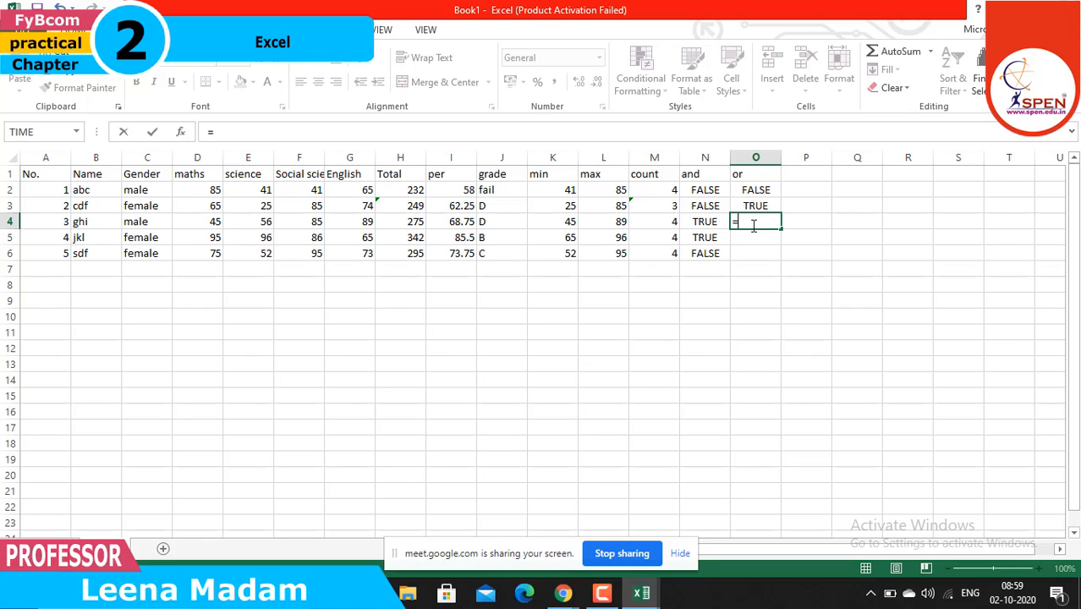
pyautogui.write('or')
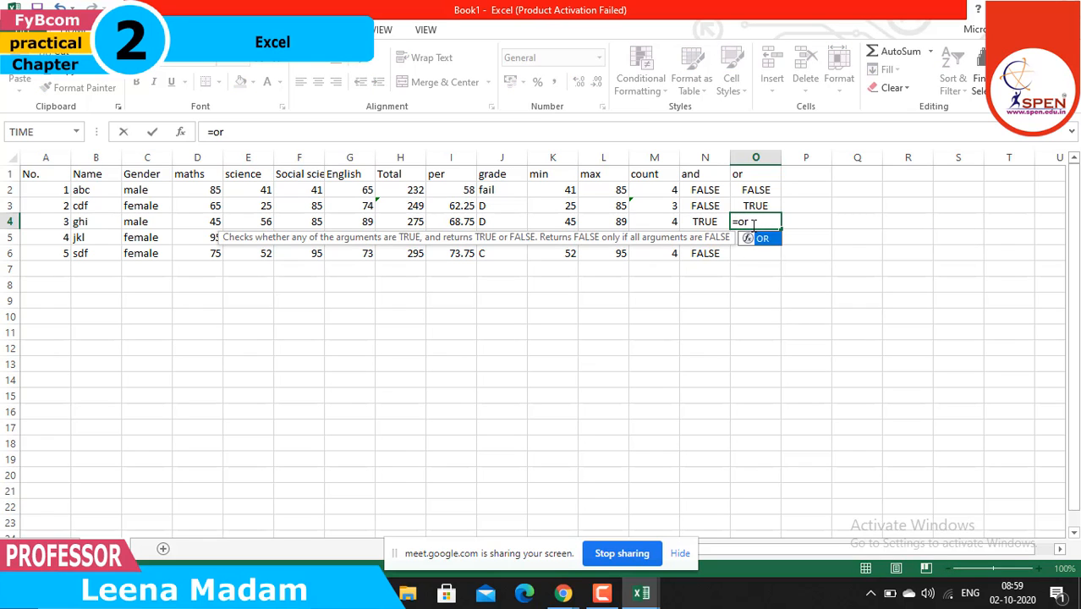
pyautogui.write('(')
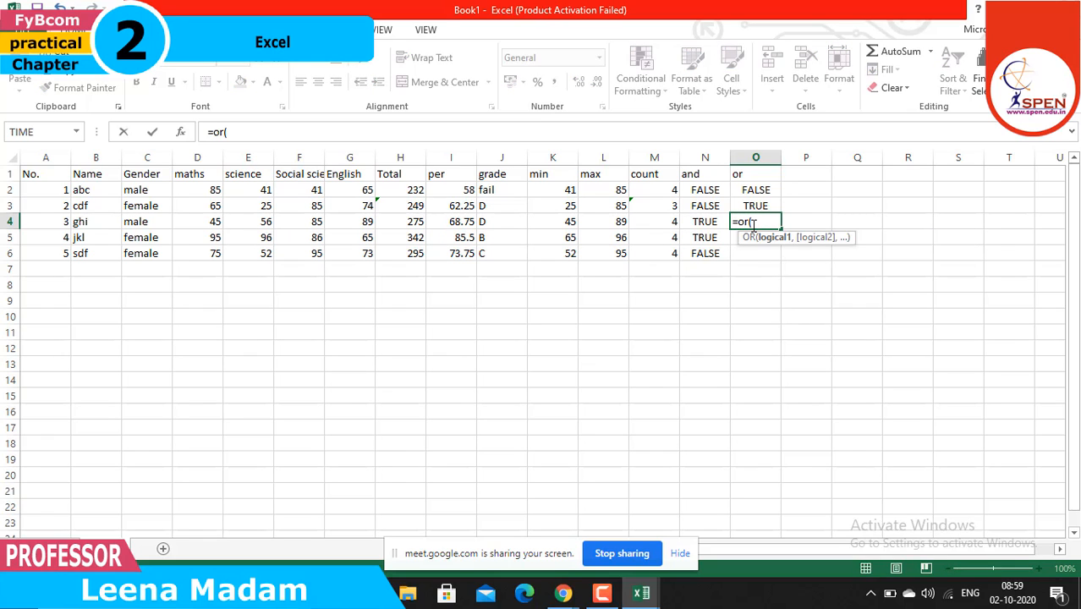
pyautogui.click(401, 220)
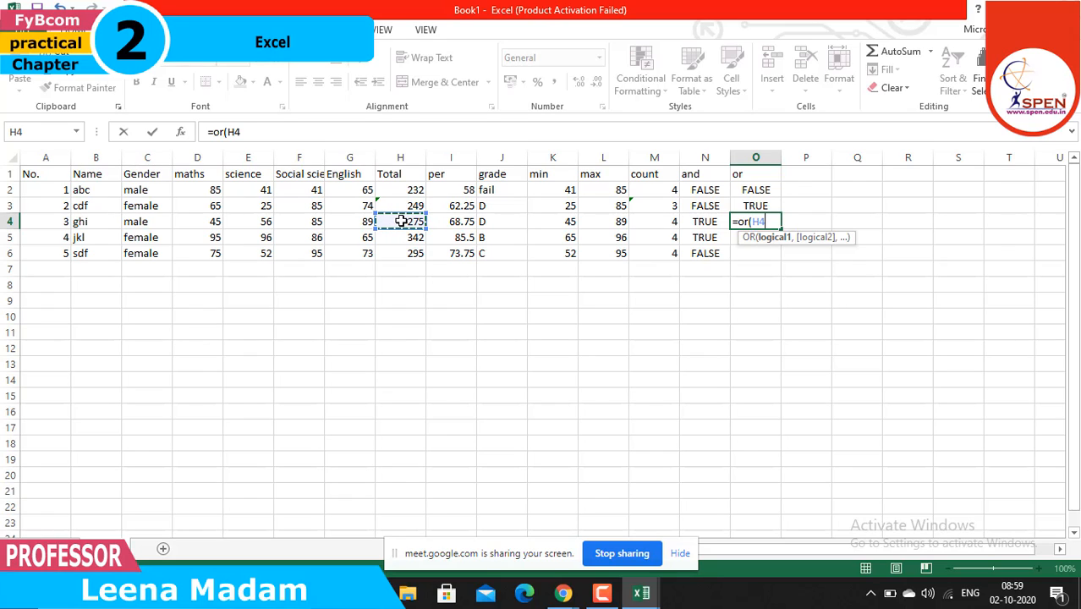
pyautogui.write('>=200,')
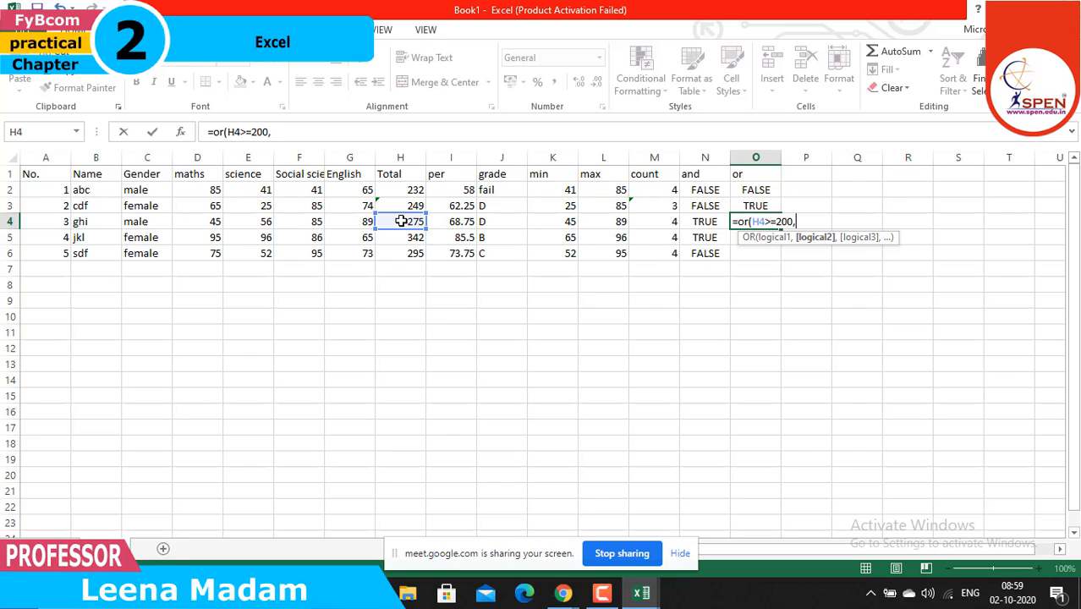
pyautogui.click(456, 221)
pyautogui.write('<=')
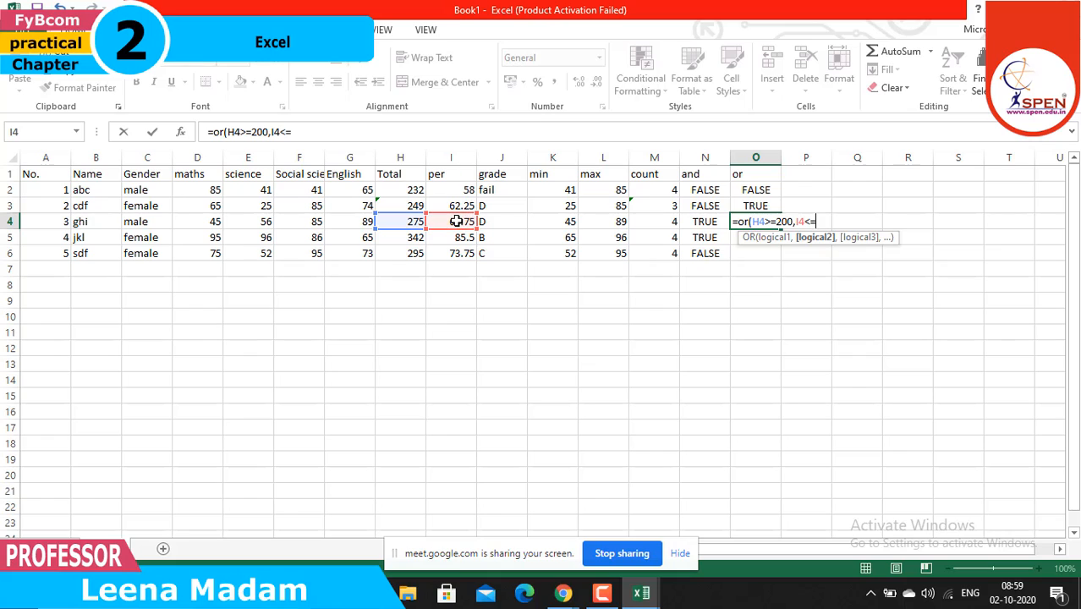
pyautogui.write('70)')
pyautogui.press('Return')
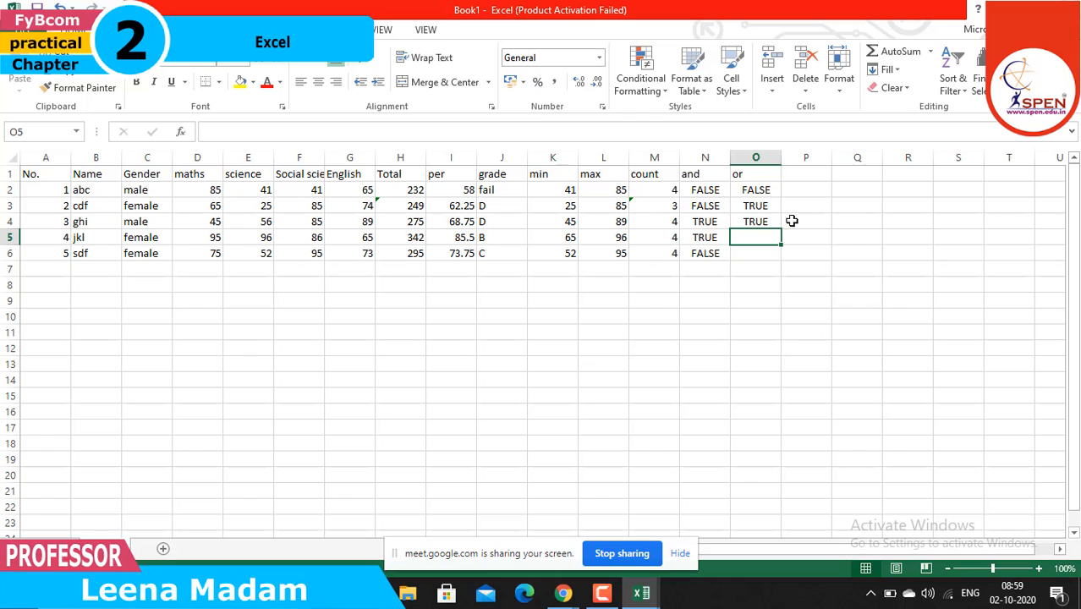
# Enter an OR formula in O5 testing that H5 equals 342 or I5 is greater than 80
pyautogui.write('=')
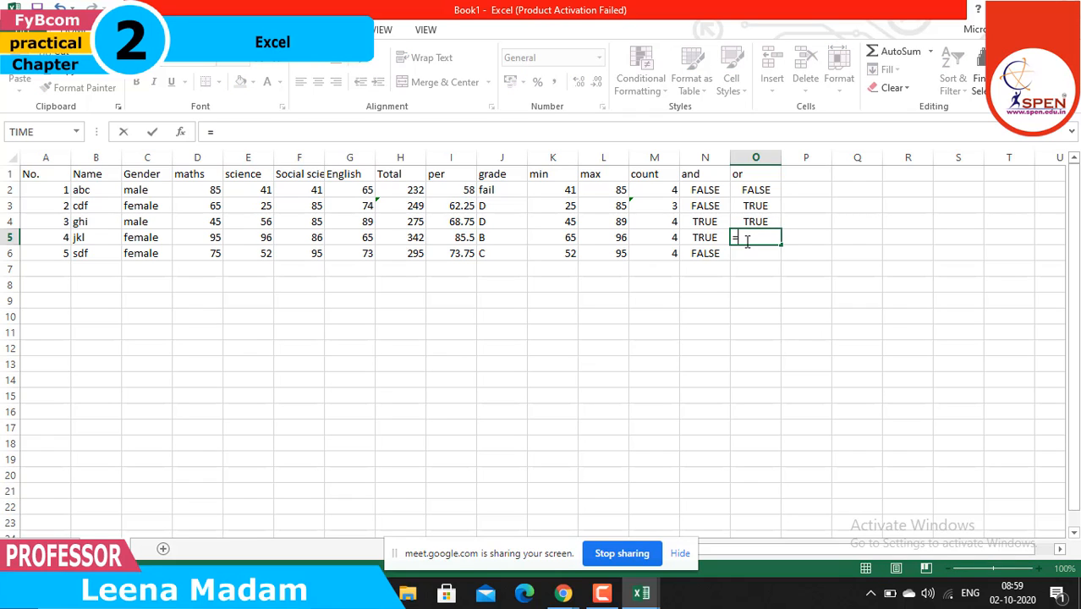
pyautogui.write('or(')
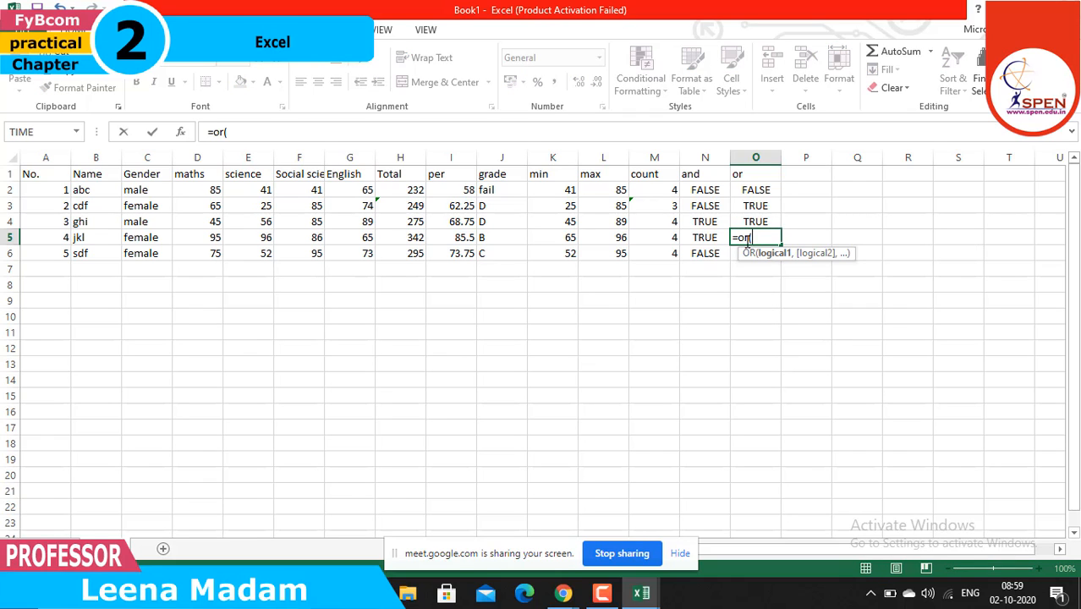
pyautogui.click(408, 239)
pyautogui.write('=')
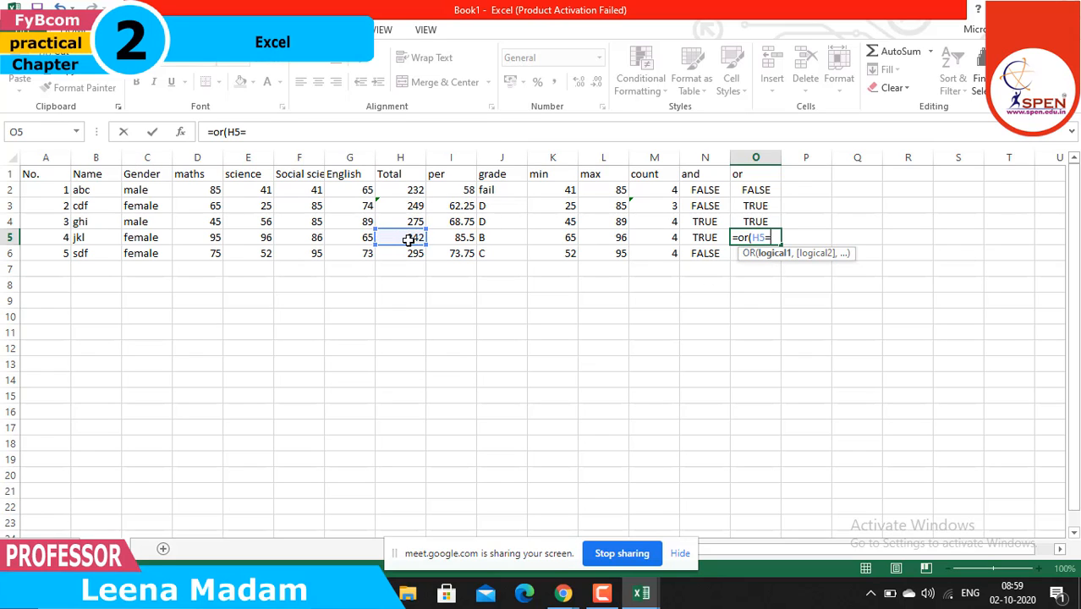
pyautogui.write('342,')
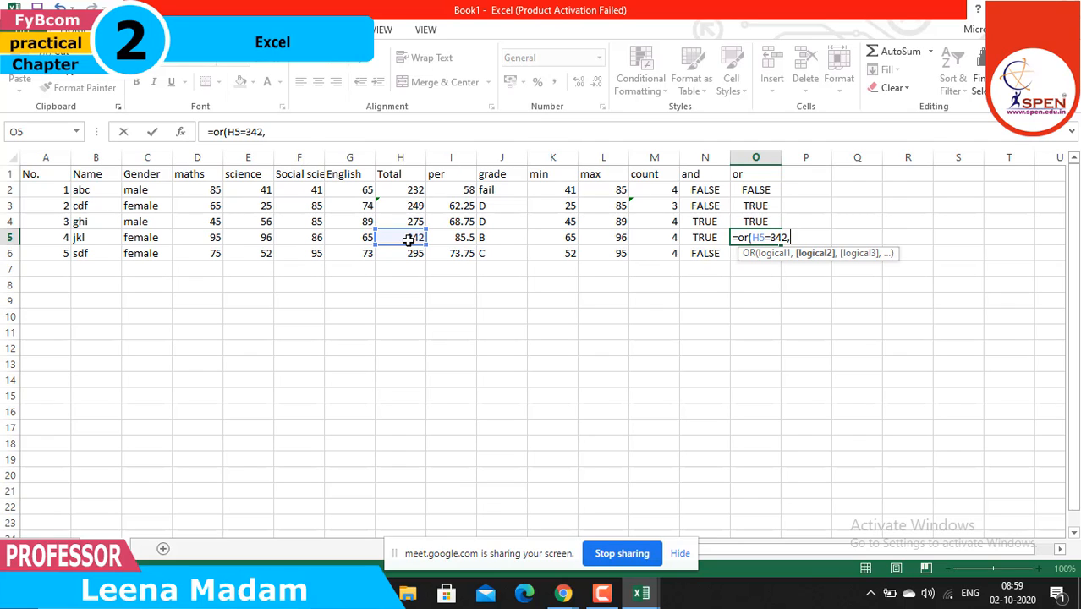
pyautogui.click(455, 237)
pyautogui.write('>')
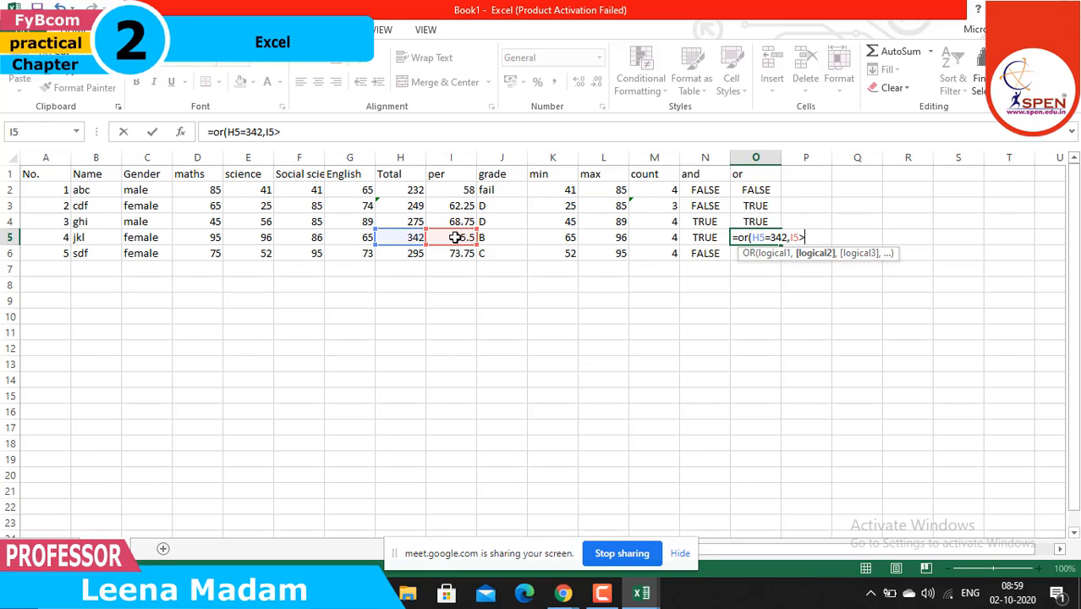
pyautogui.write('80)')
pyautogui.press('Return')
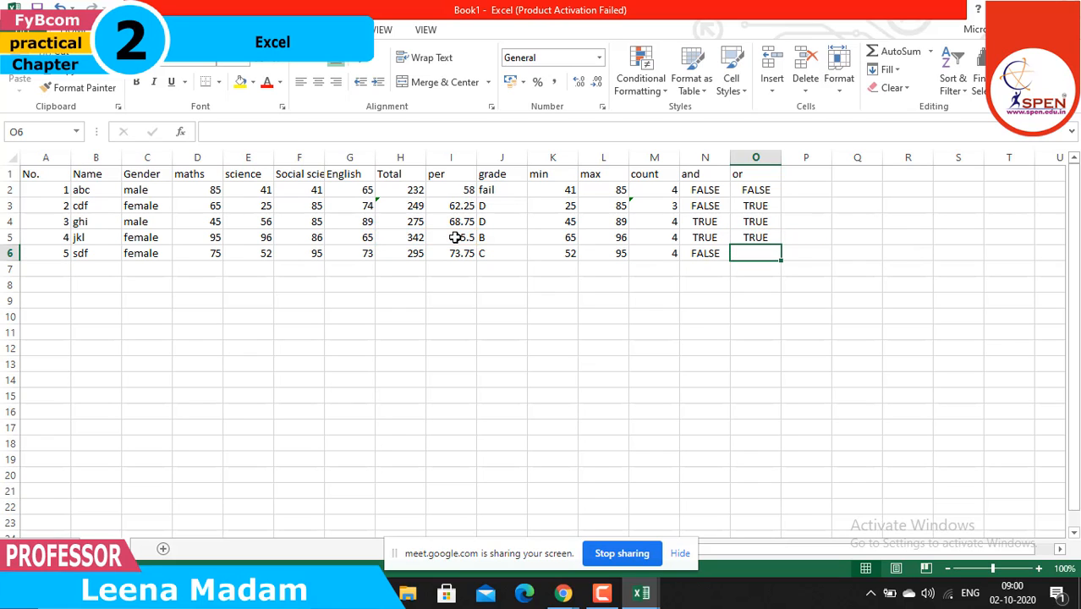
# Enter an OR formula in O6 testing that H6 is at least 250 or I6 is at most 75
pyautogui.doubleClick(755, 253)
pyautogui.write('=or')
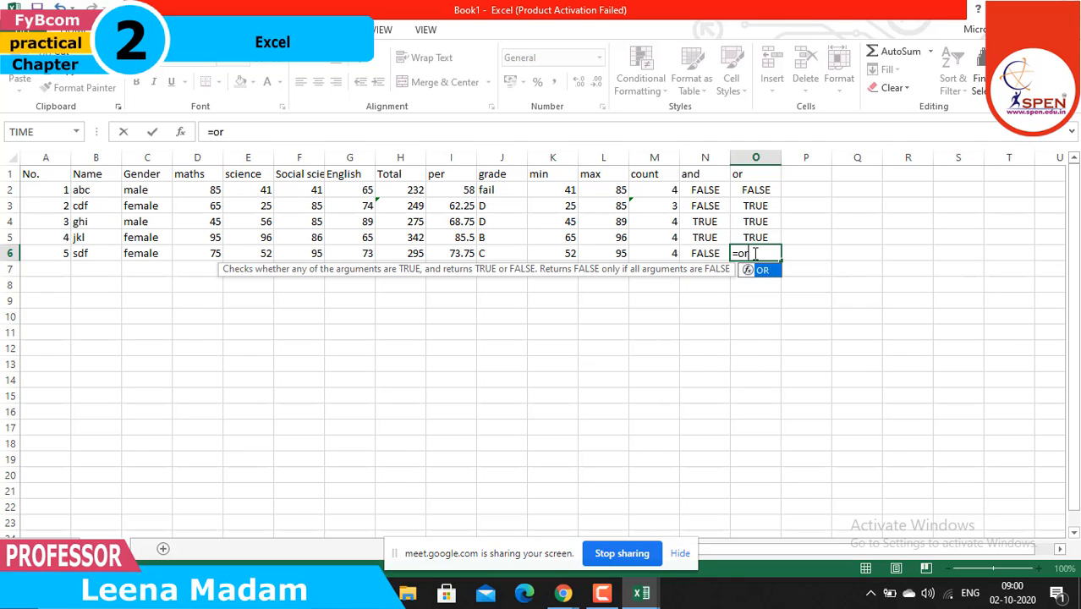
pyautogui.write('(')
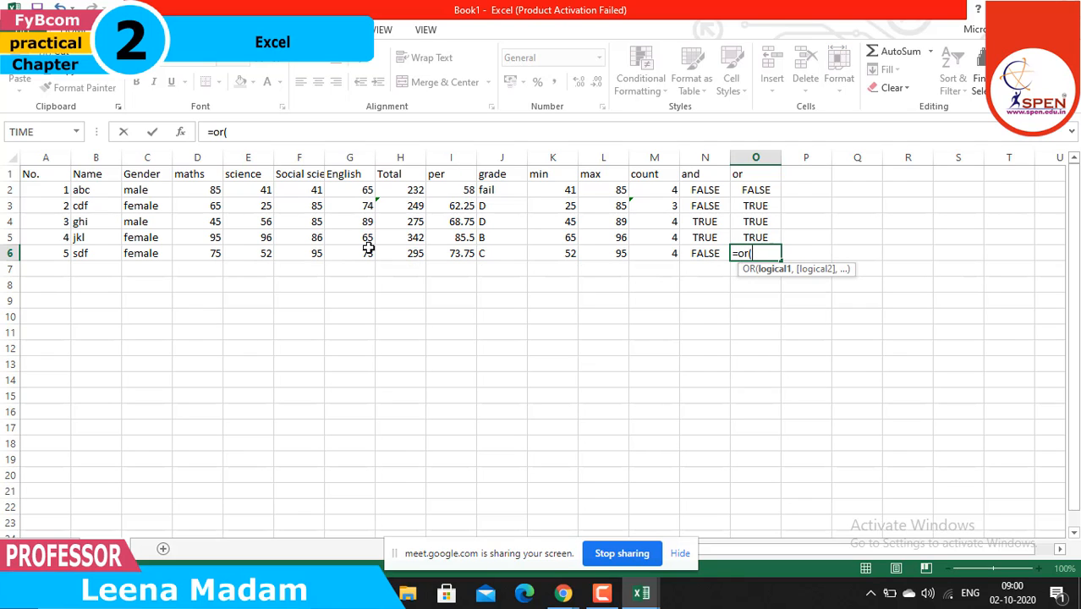
pyautogui.click(409, 256)
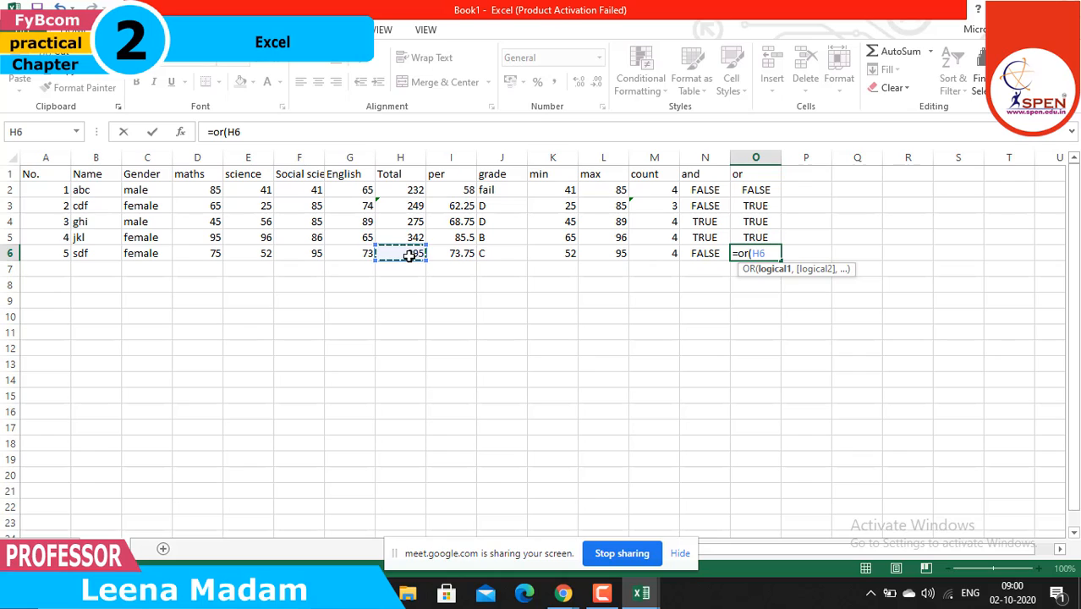
pyautogui.write('>=250,')
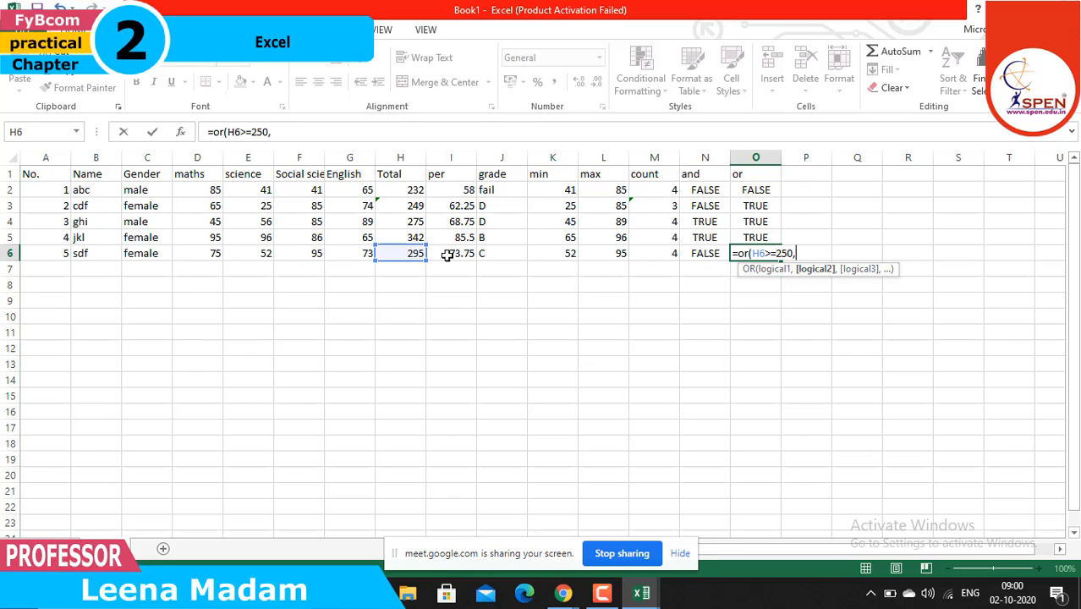
pyautogui.click(447, 255)
pyautogui.write('<=')
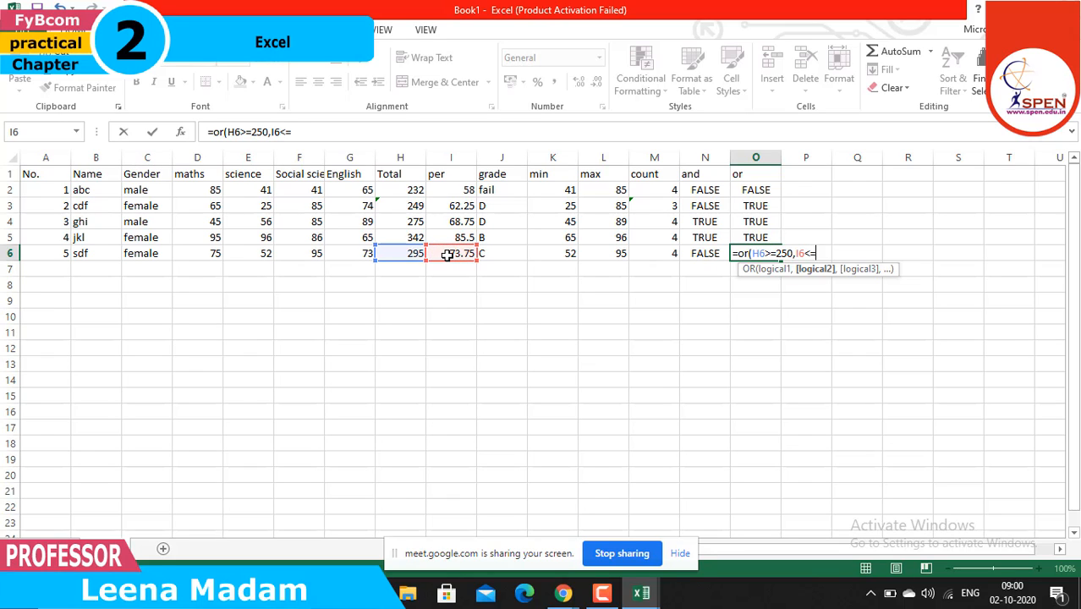
pyautogui.write('75)')
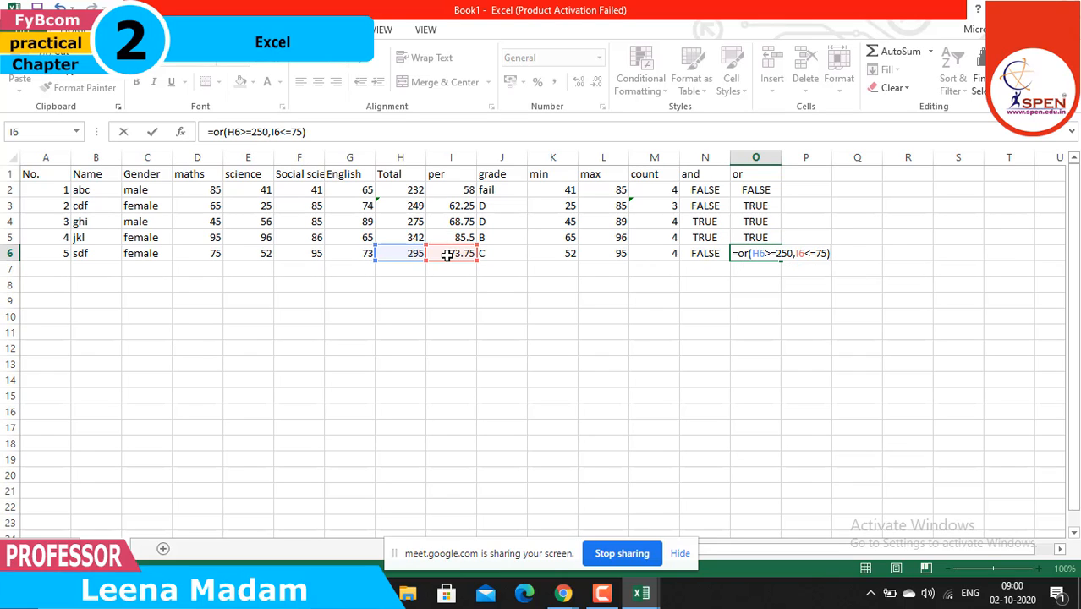
pyautogui.press('Return')
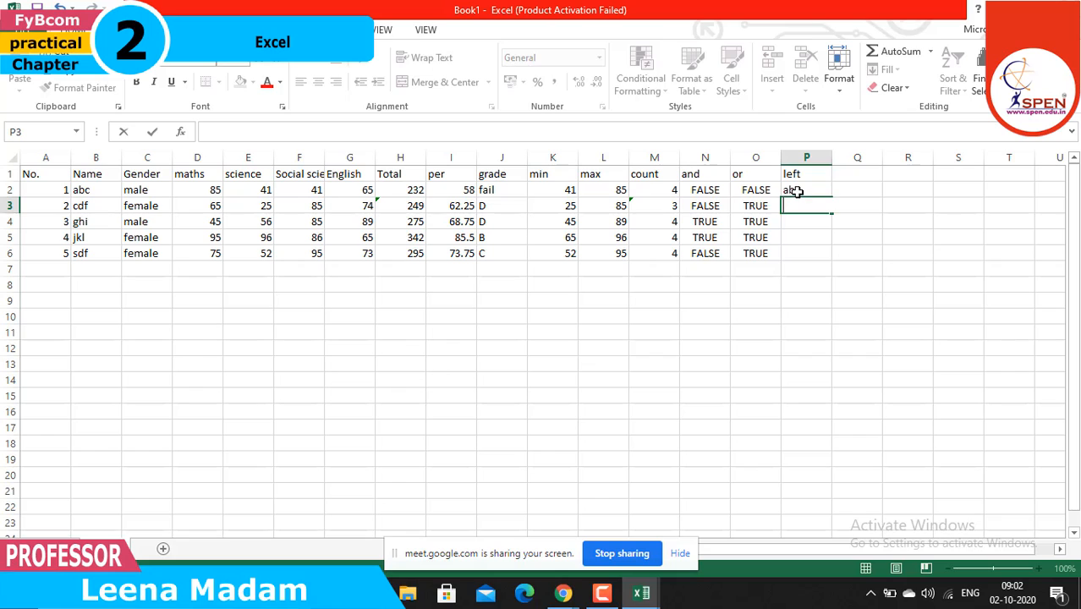
# Clear the entry in P2 and the heading in P1
pyautogui.click(795, 192)
pyautogui.press('Delete')
pyautogui.click(800, 173)
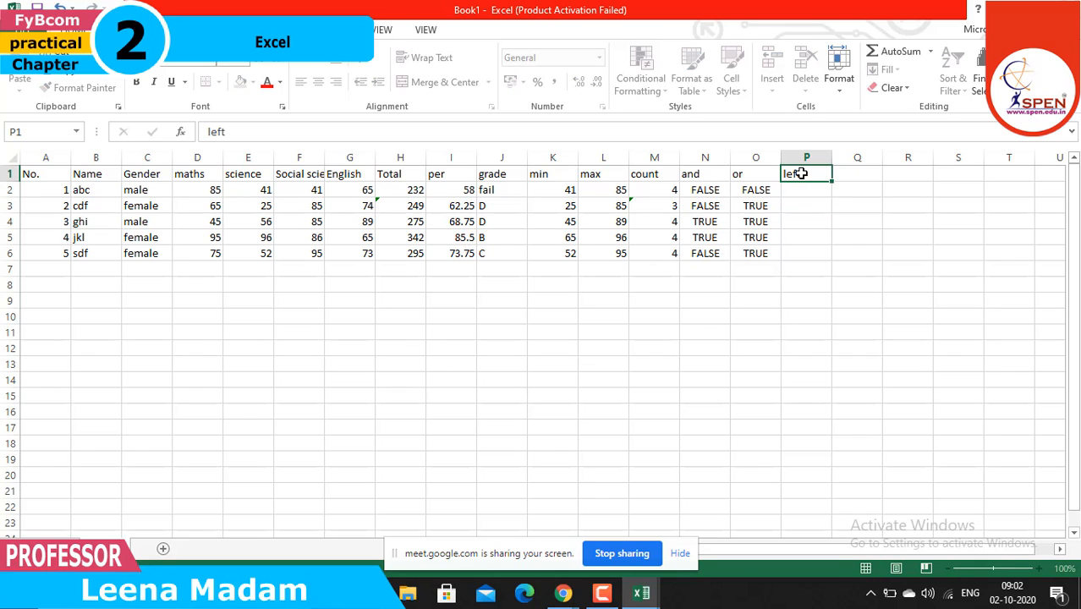
pyautogui.press('Delete')
pyautogui.click(76, 190)
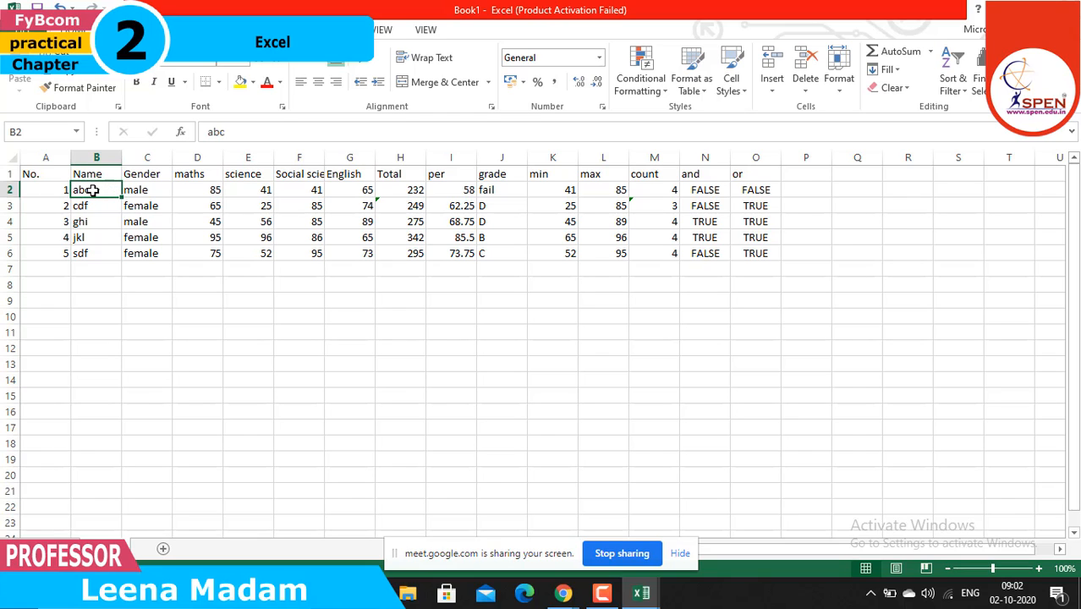
# Add the heading "left" in P1 and enter a LEFT formula in P2 extracting 1 character from the text "abc"
pyautogui.click(795, 175)
pyautogui.write('Ieft')
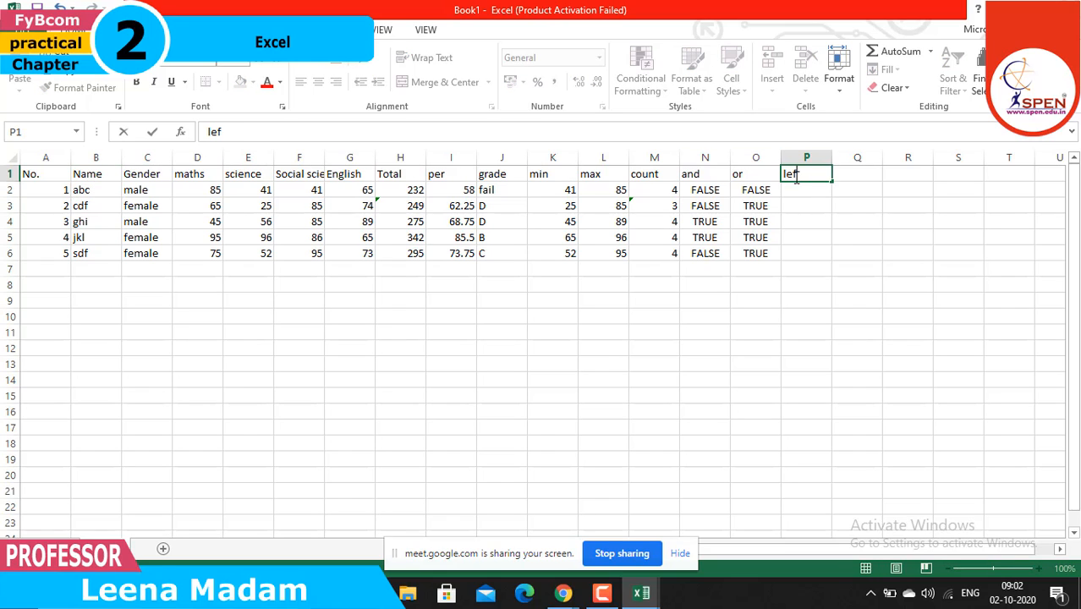
pyautogui.press('Return')
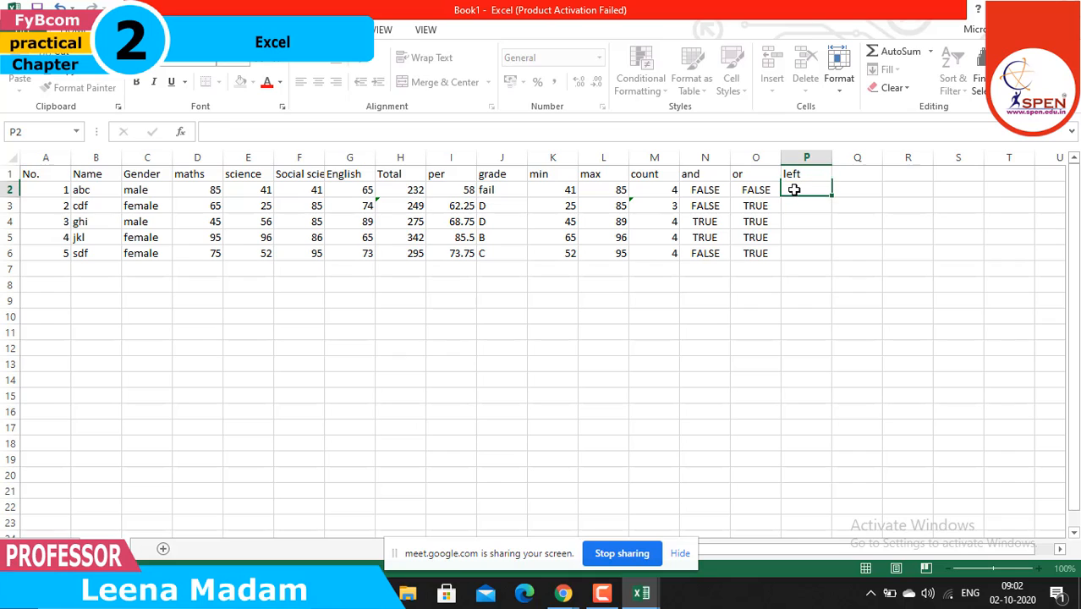
pyautogui.write('=left')
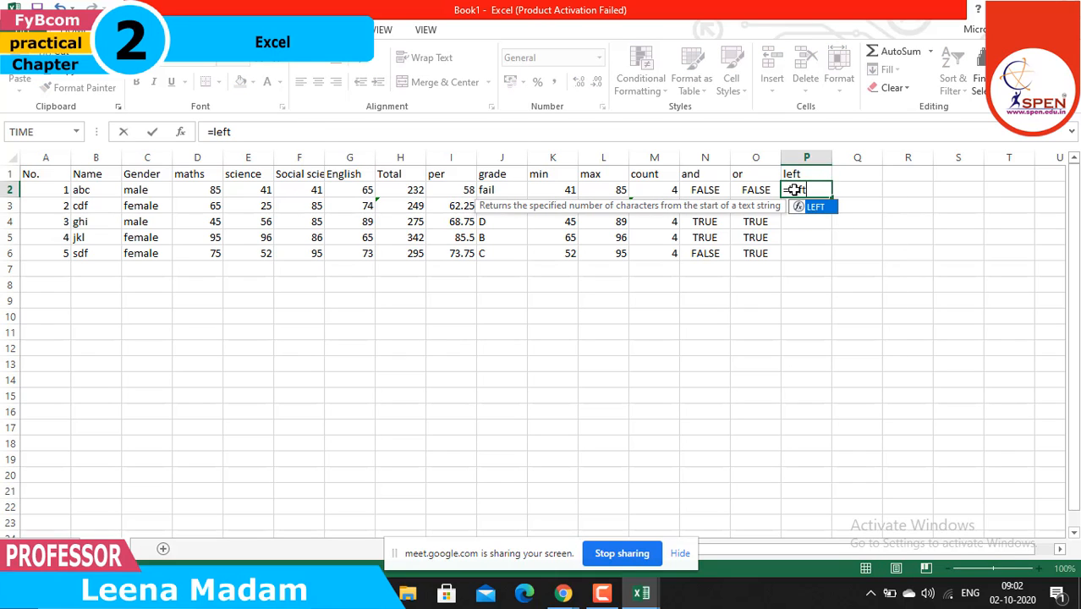
pyautogui.write('(')
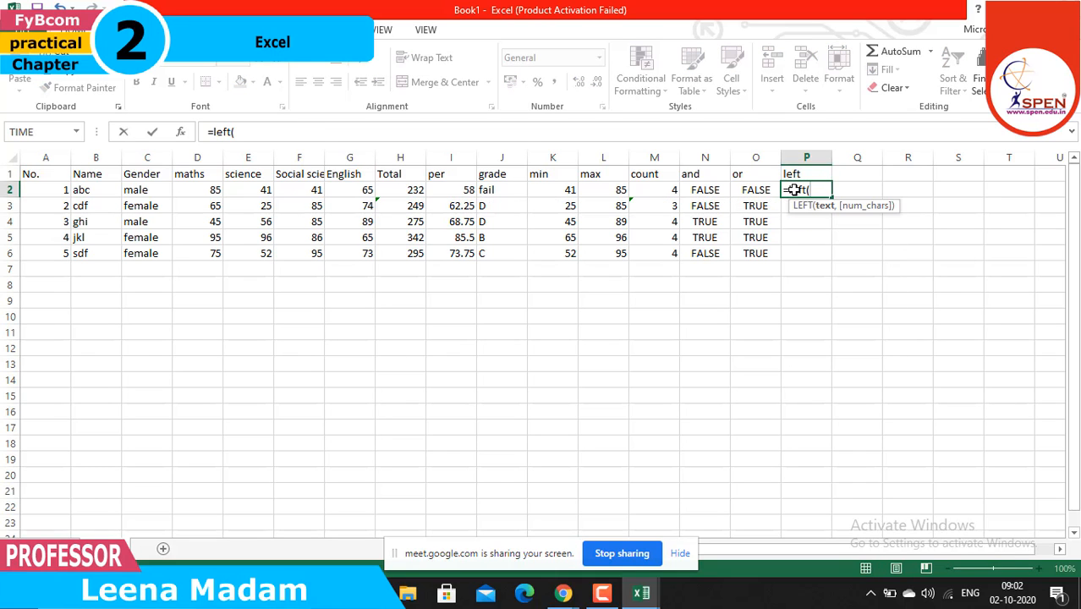
pyautogui.write('"abc",')
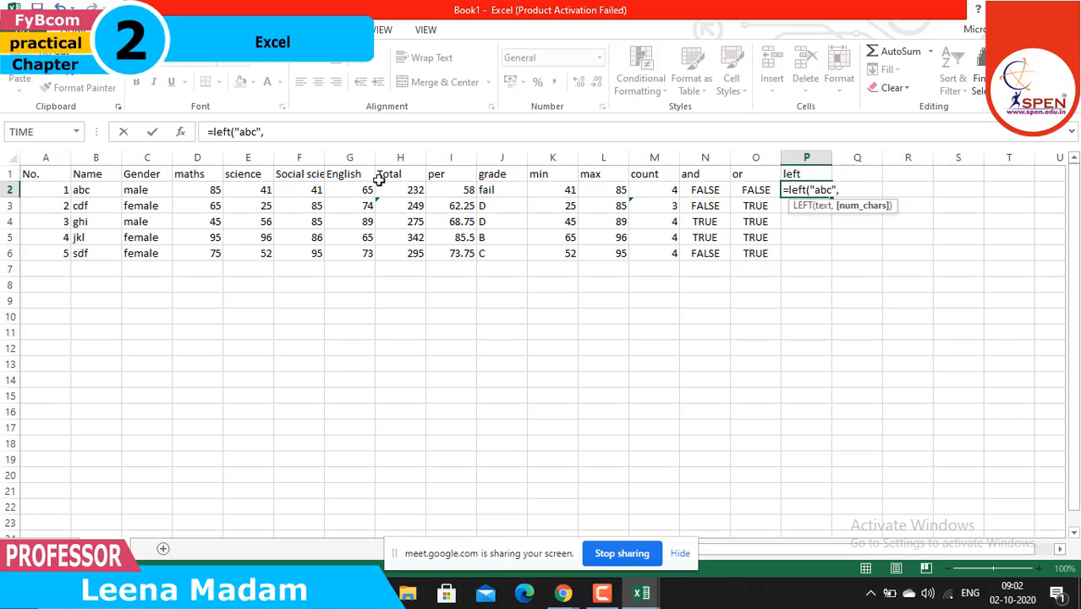
pyautogui.write('1')
pyautogui.press('Return')
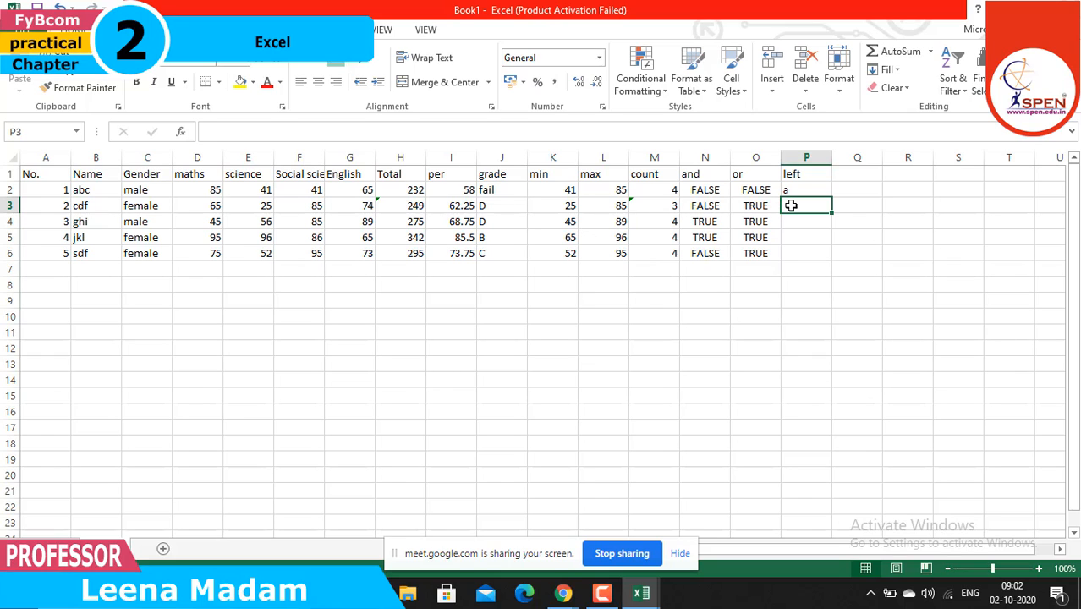
# Enter a LEFT formula in P3 extracting 2 characters from the text "cdf"
pyautogui.write('=left')
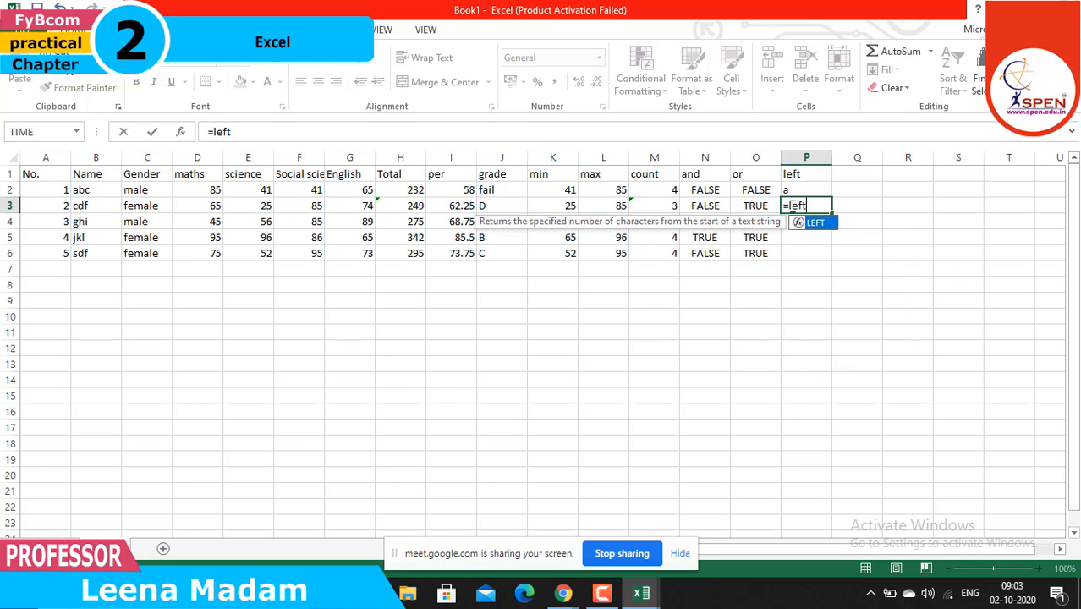
pyautogui.write('(')
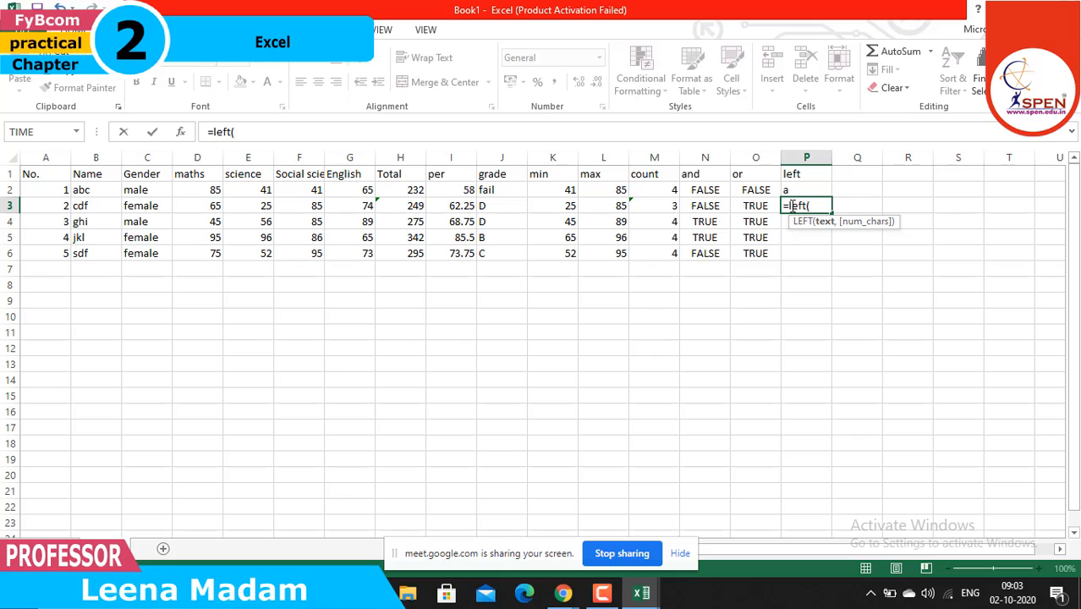
pyautogui.write('"cdf",2')
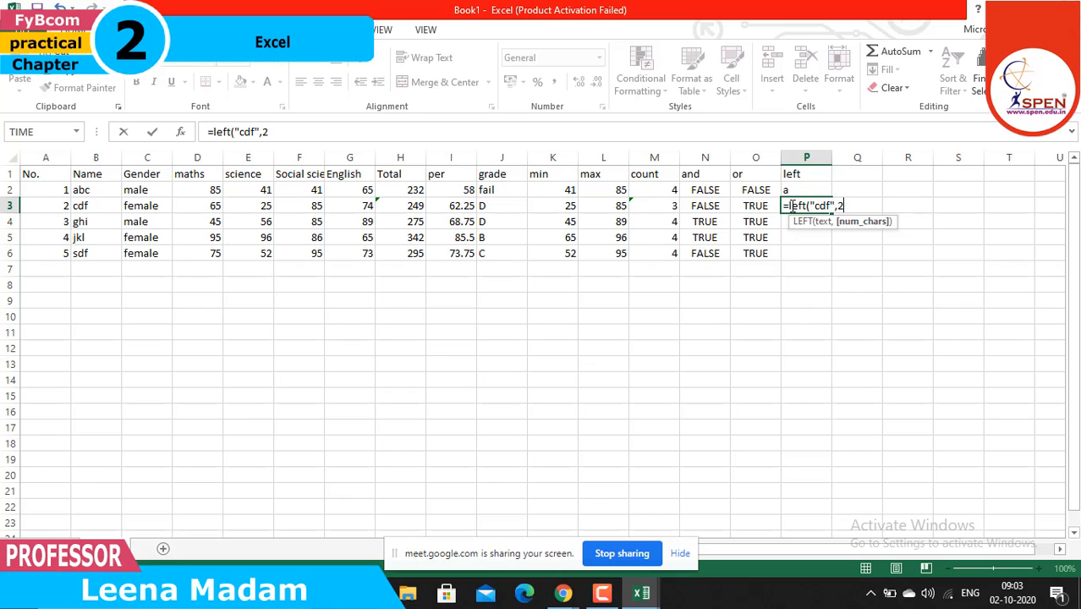
pyautogui.write(')')
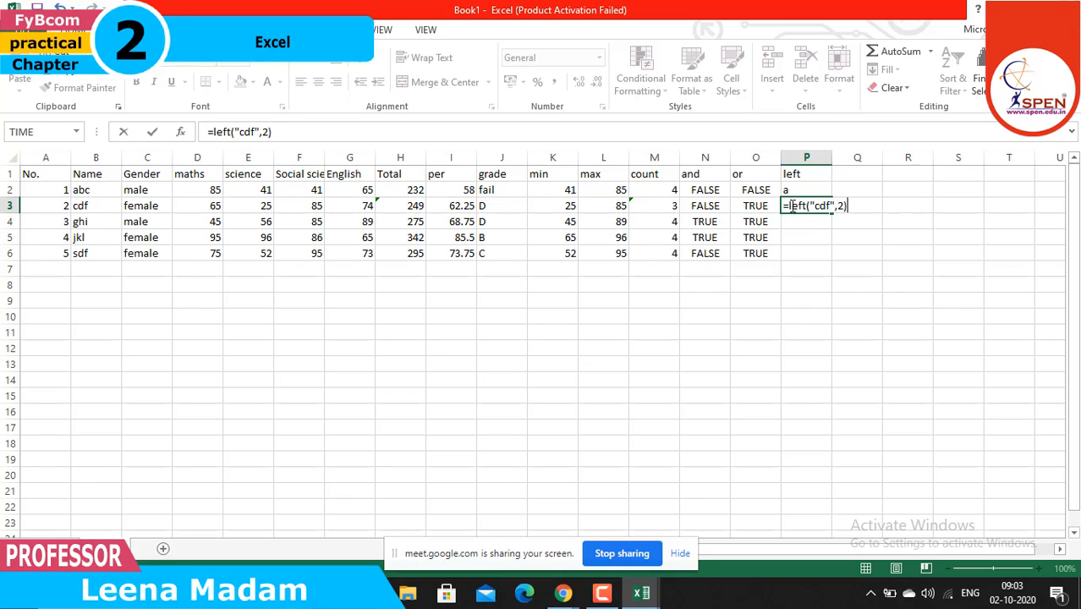
pyautogui.press('Return')
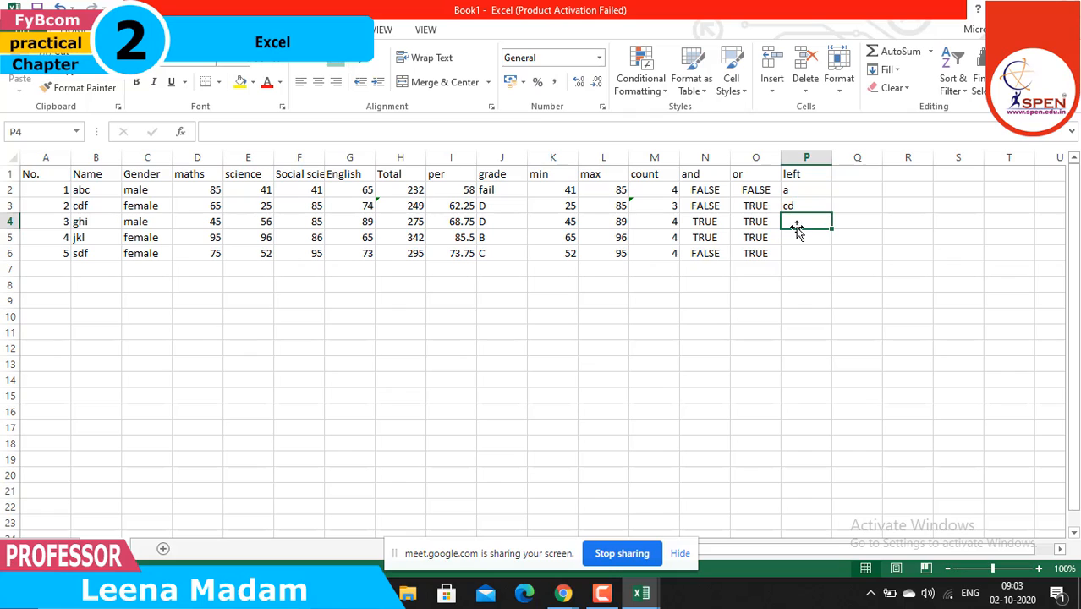
# Try to enter a LEFT formula in P4 with unquoted ghi as its text
pyautogui.write('=')
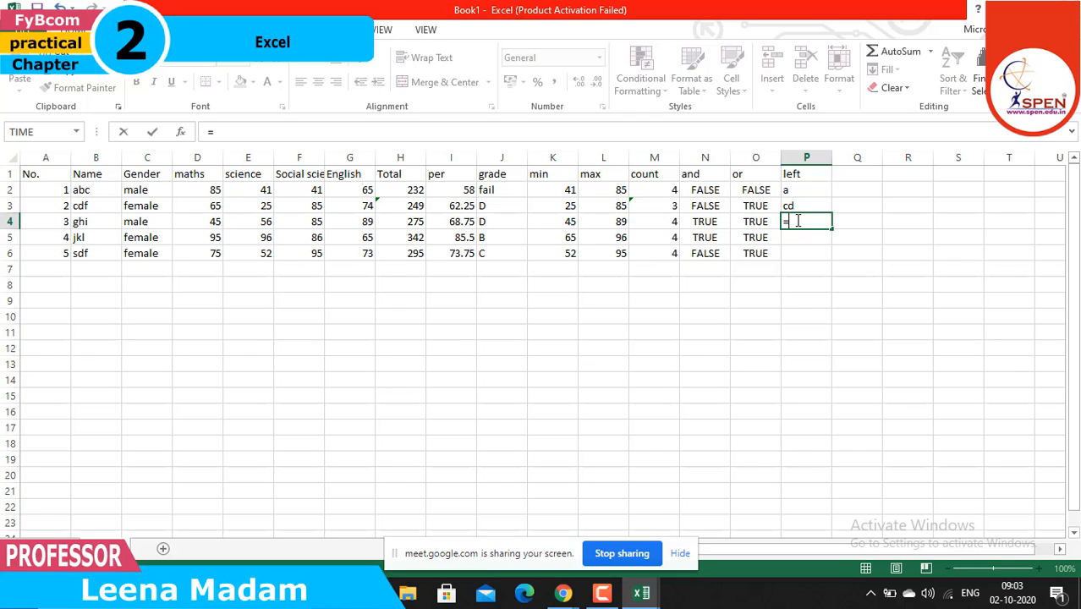
pyautogui.write('left(')
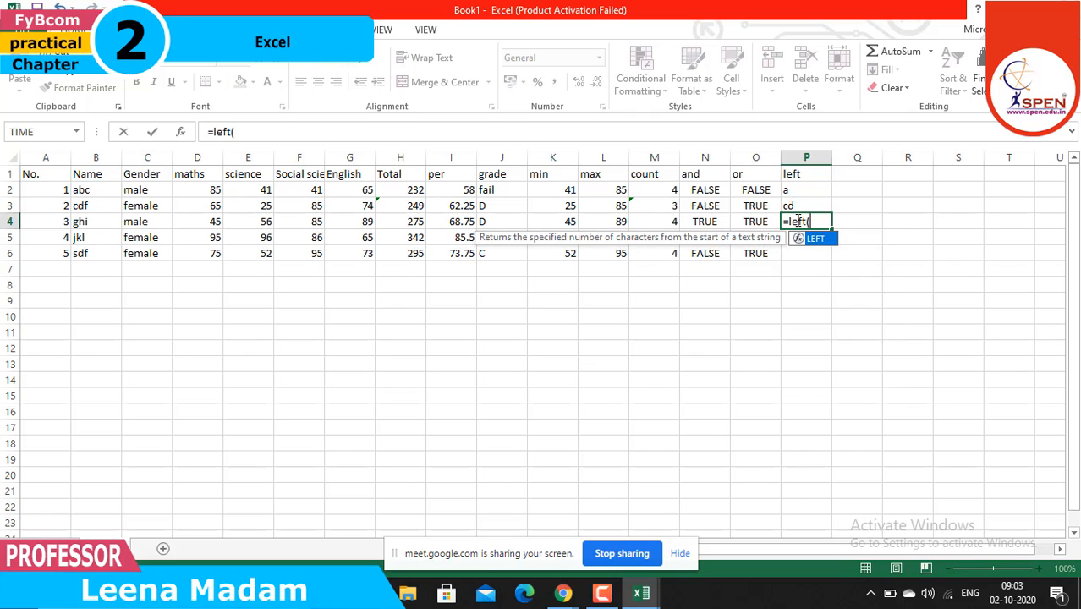
pyautogui.write('ghi')
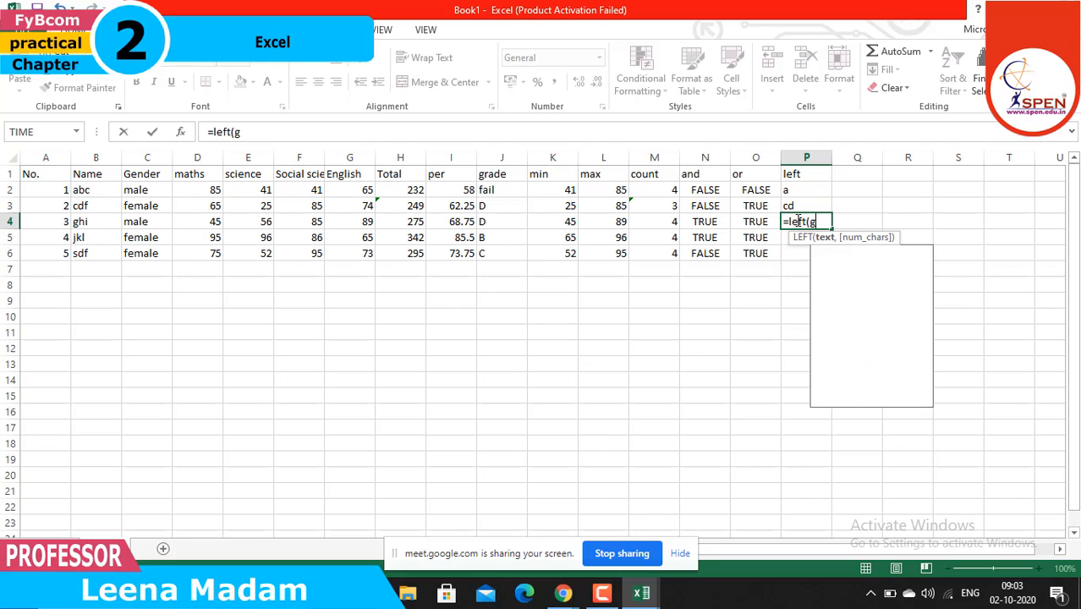
pyautogui.press('Left')
pyautogui.press('Left')
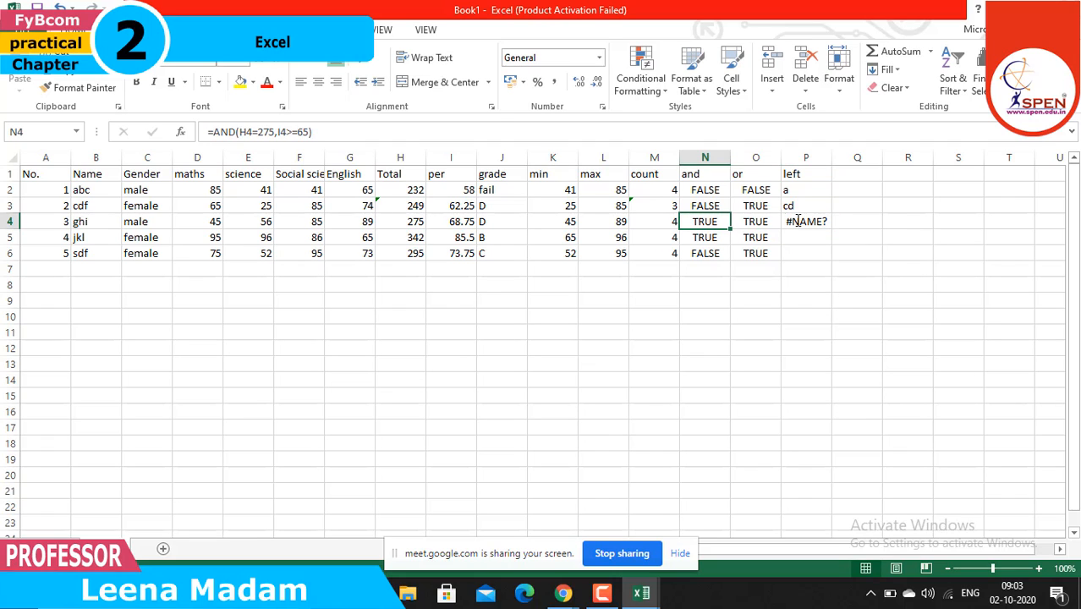
# Correct the formula in P4 to a LEFT formula extracting 3 characters from the quoted text "ghi"
pyautogui.press('Right')
pyautogui.press('Right')
pyautogui.doubleClick(797, 221)
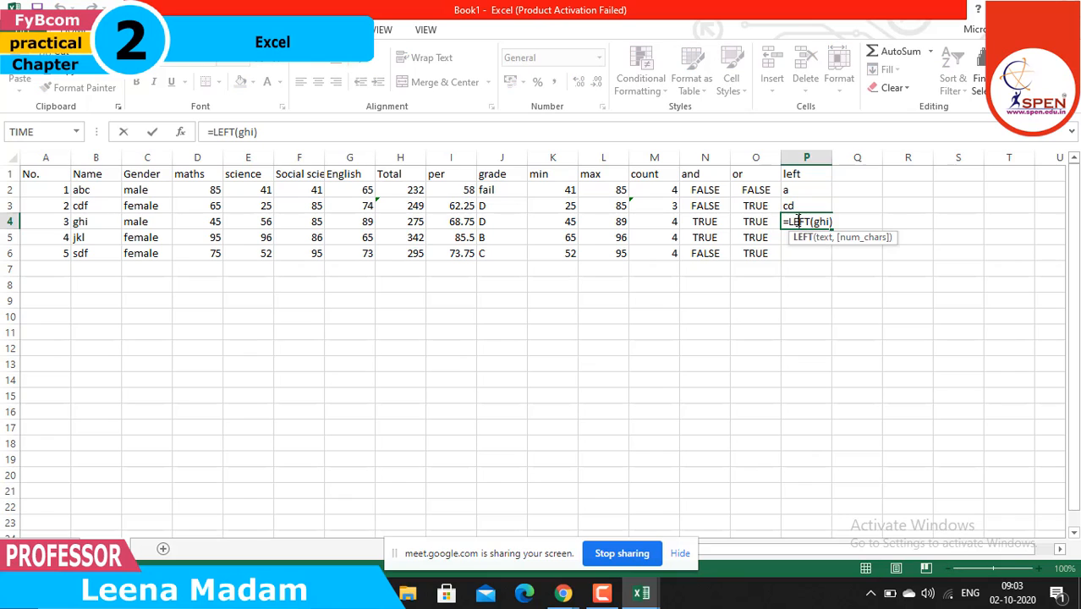
pyautogui.press('BackSpace')
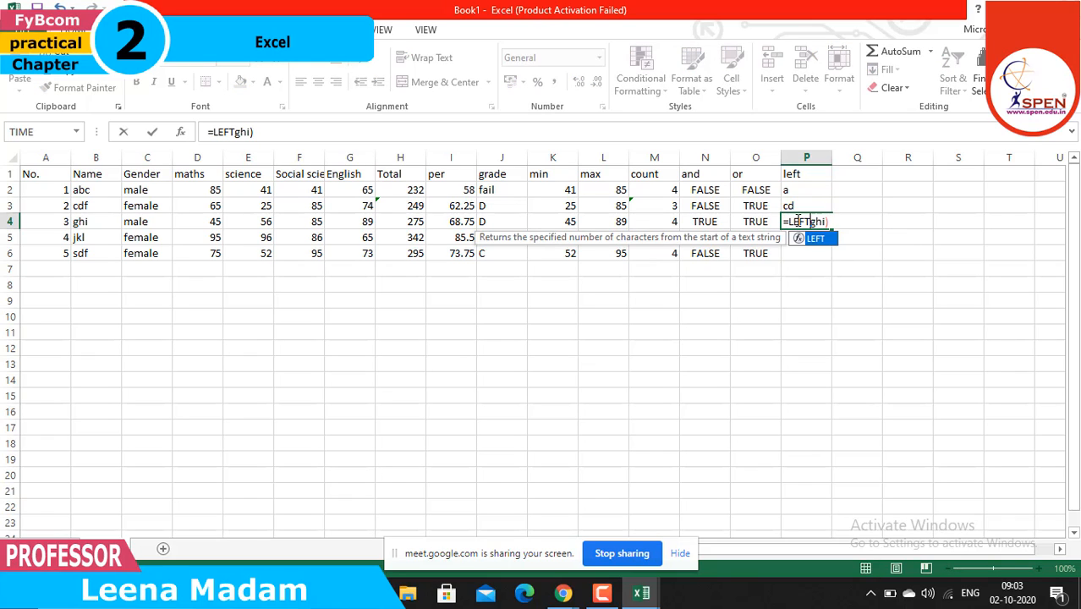
pyautogui.press('Delete')
pyautogui.press('Delete')
pyautogui.press('Delete')
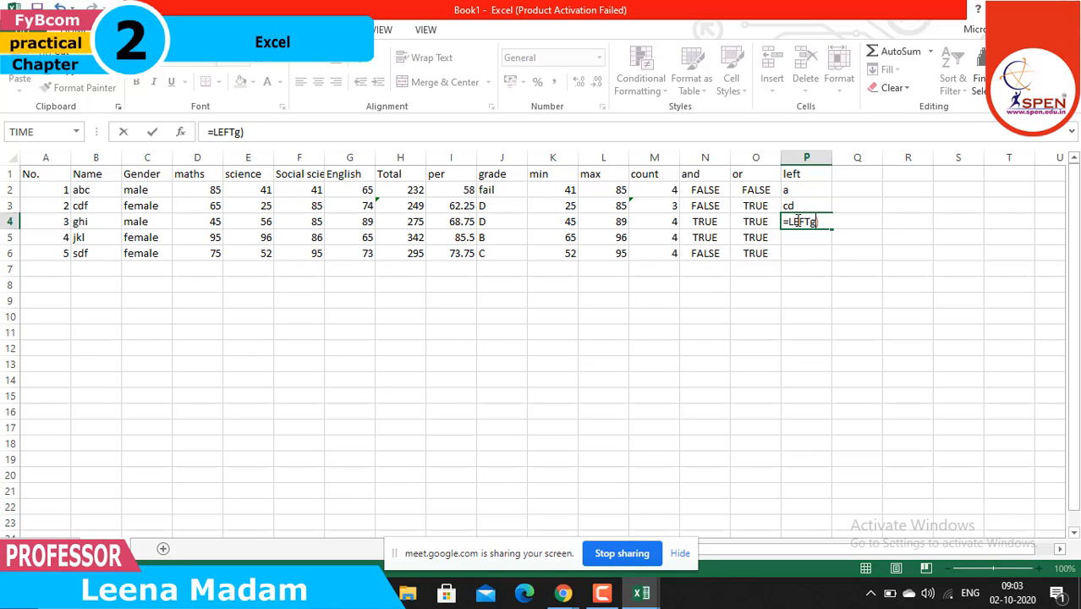
pyautogui.press('Delete')
pyautogui.write('(')
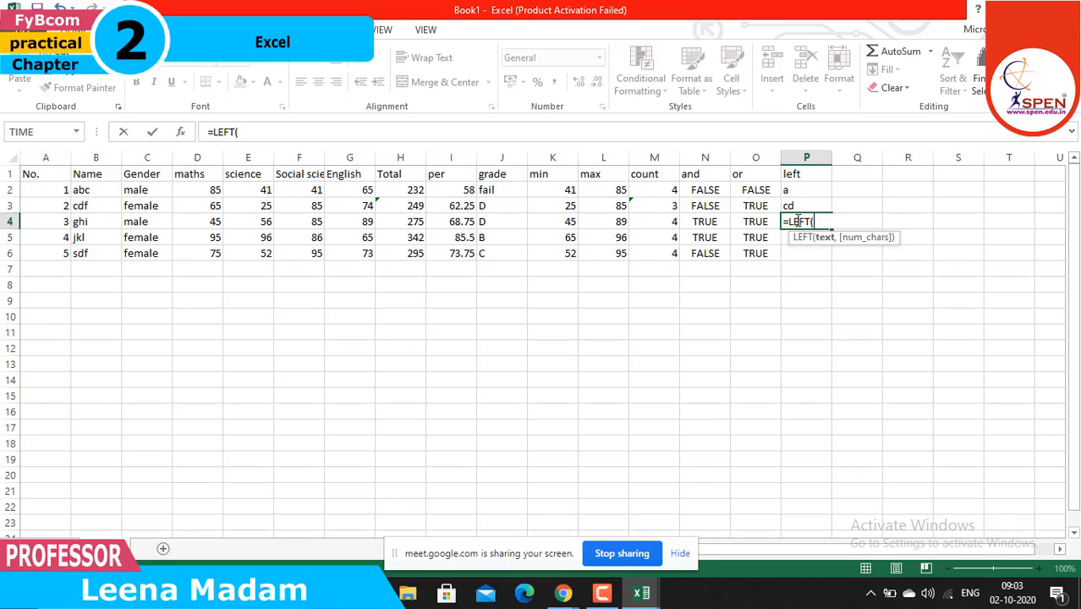
pyautogui.write('"ghi",')
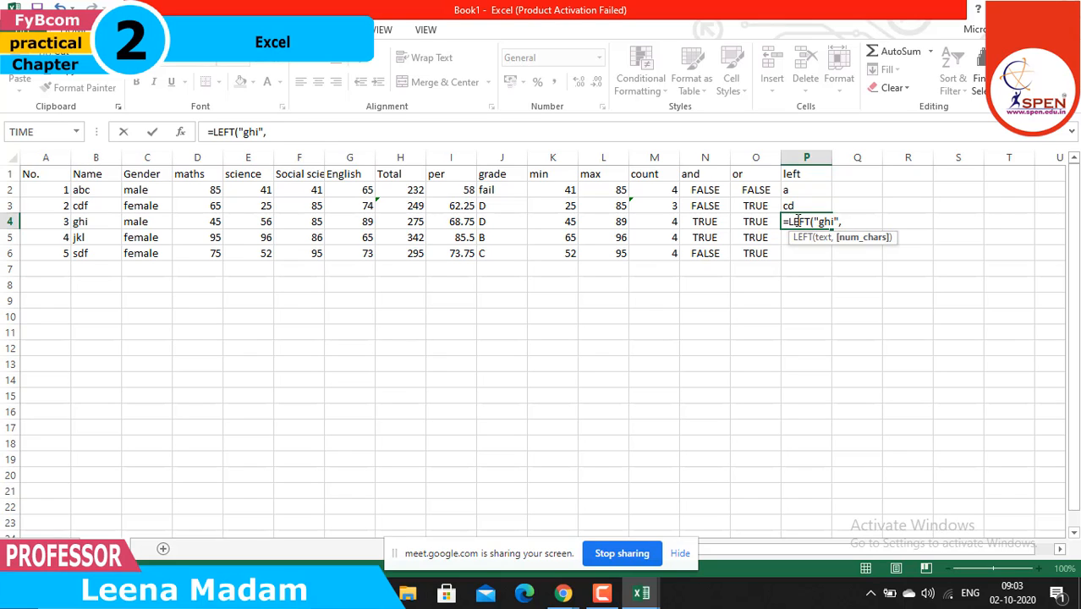
pyautogui.write('3)')
pyautogui.press('Return')
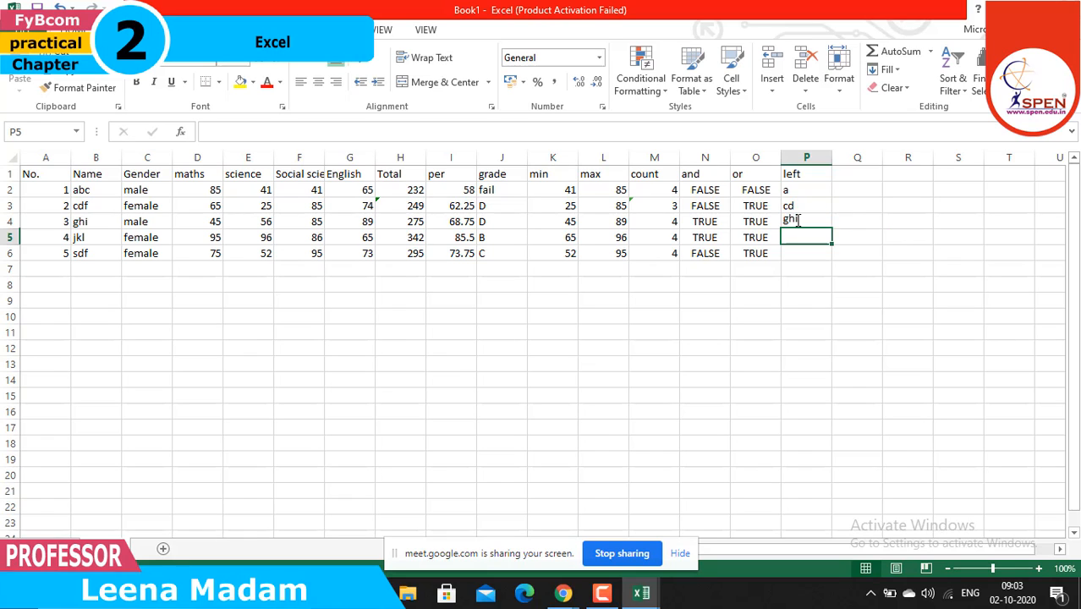
# Enter a LEFT formula in P5 extracting 1 character from the text "jkl"
pyautogui.doubleClick(800, 238)
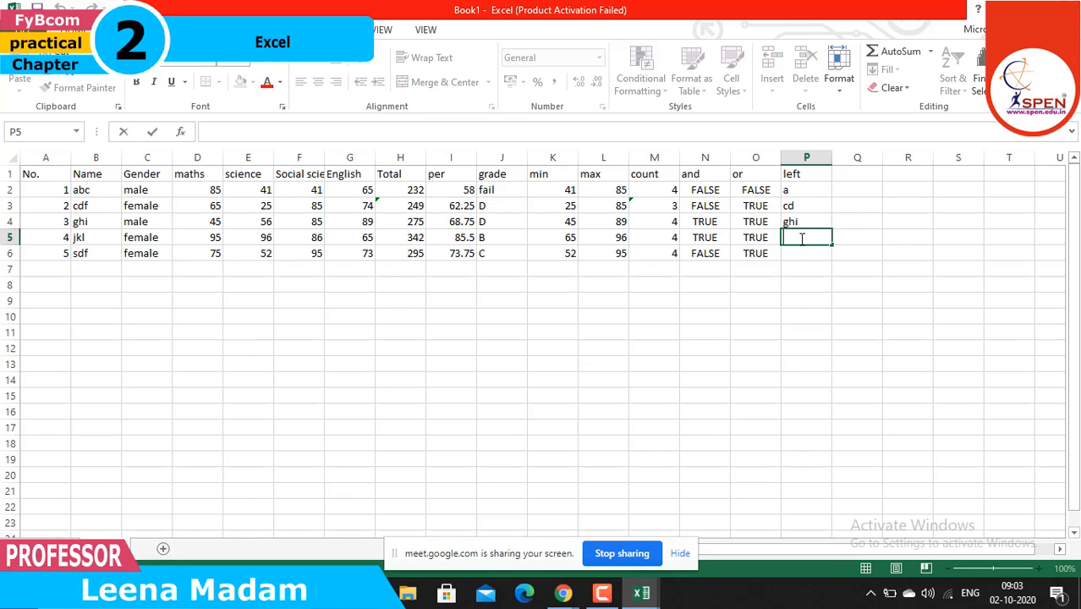
pyautogui.write('=left')
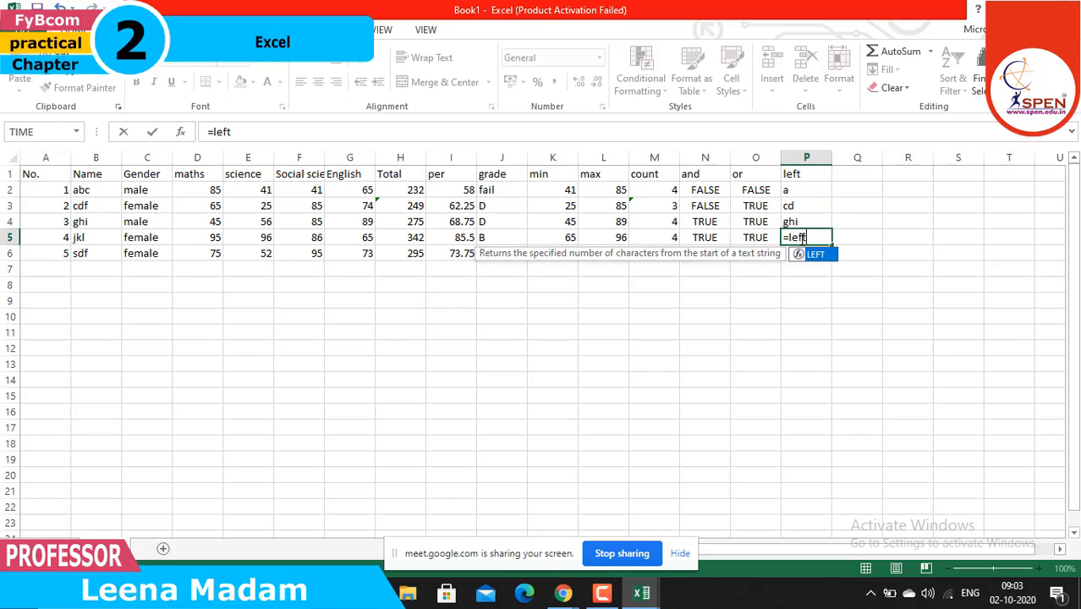
pyautogui.write('(')
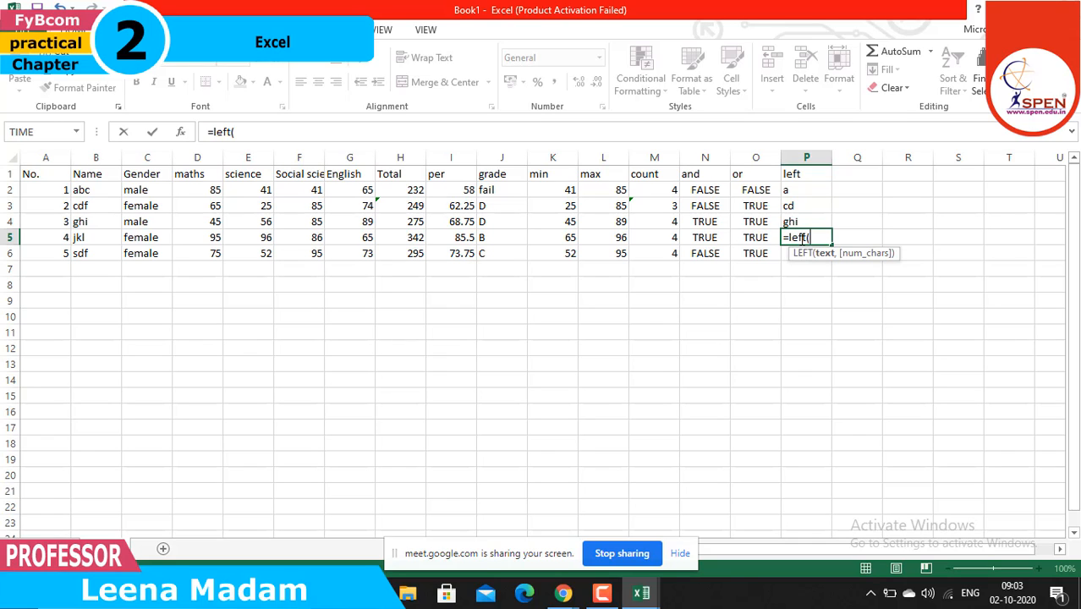
pyautogui.write('"jkl",')
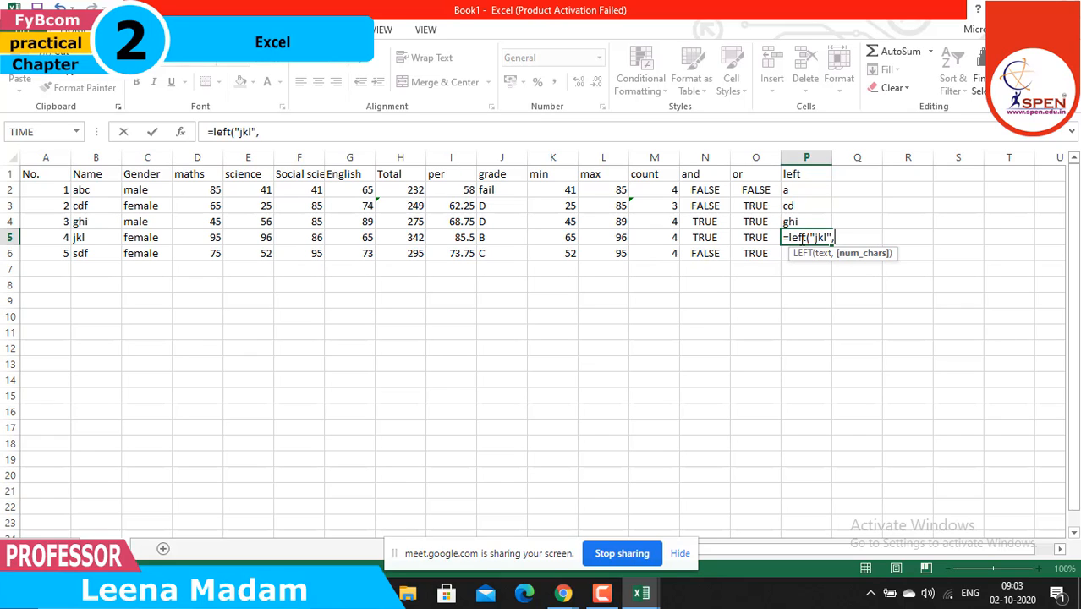
pyautogui.write('1)')
pyautogui.press('Return')
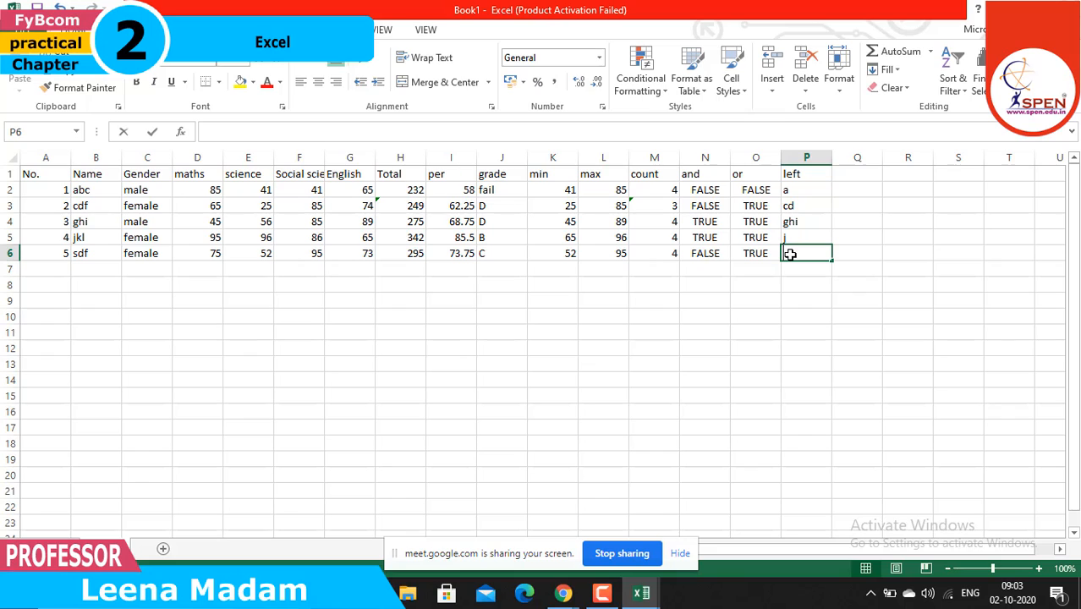
# Enter a LEFT formula in P6 extracting 2 characters from the text "sdf"
pyautogui.write('=left')
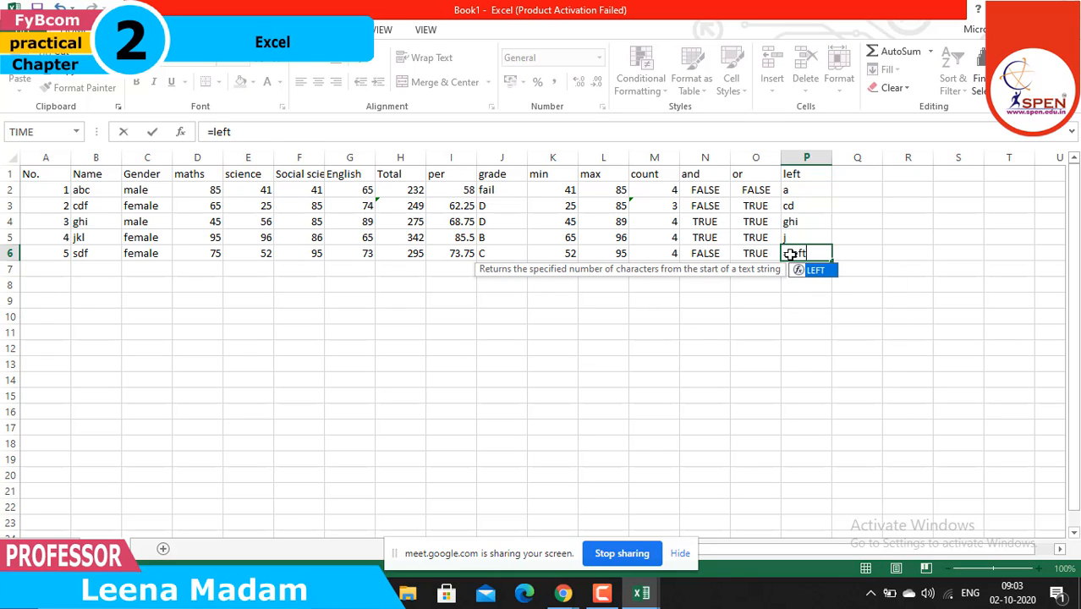
pyautogui.write('(')
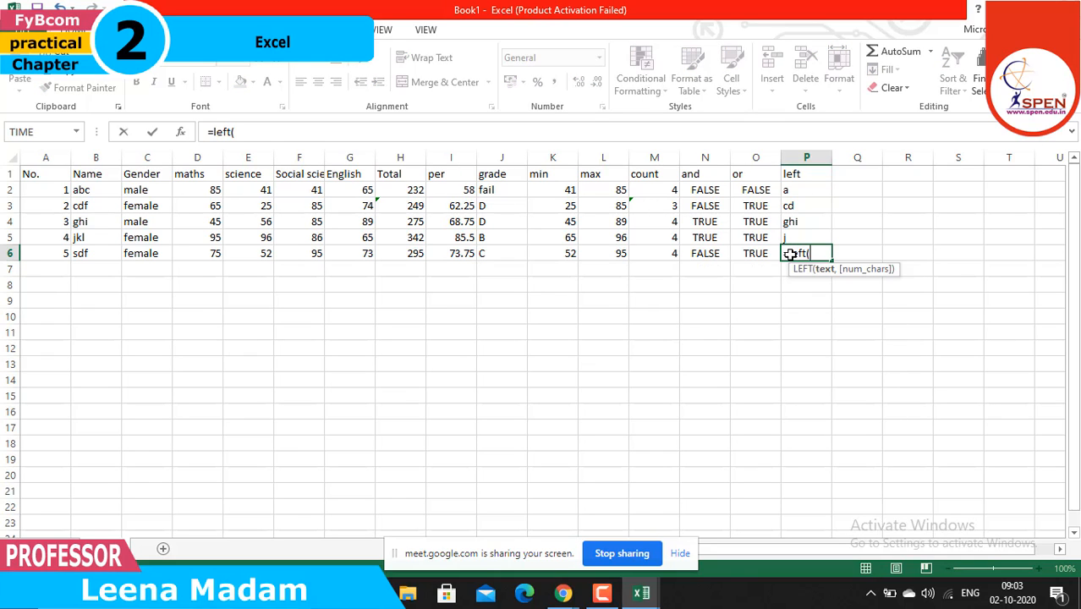
pyautogui.write('"sdf",')
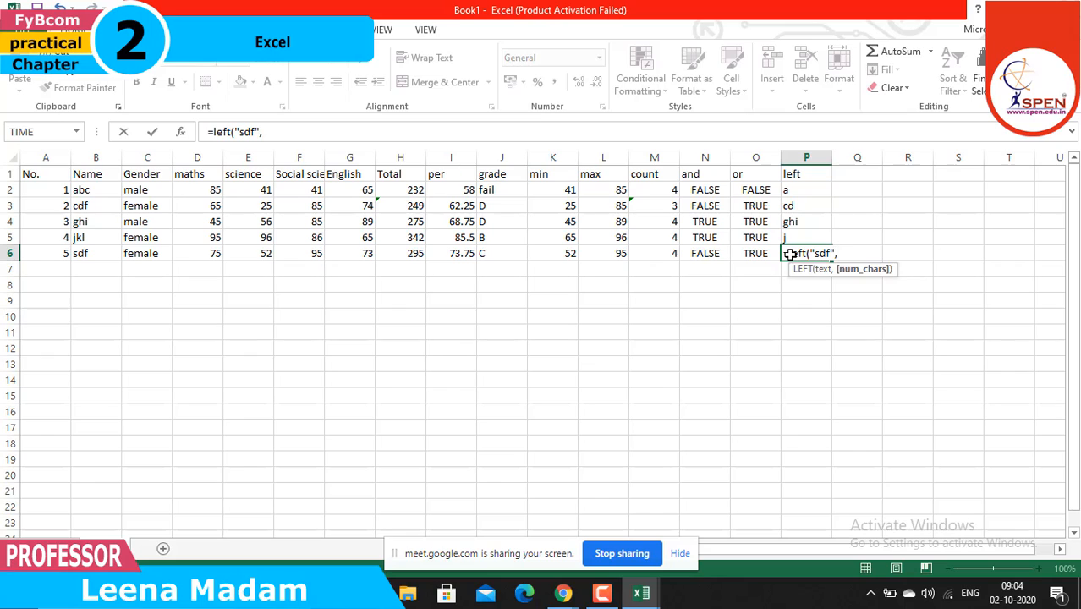
pyautogui.write('2)')
pyautogui.press('Return')
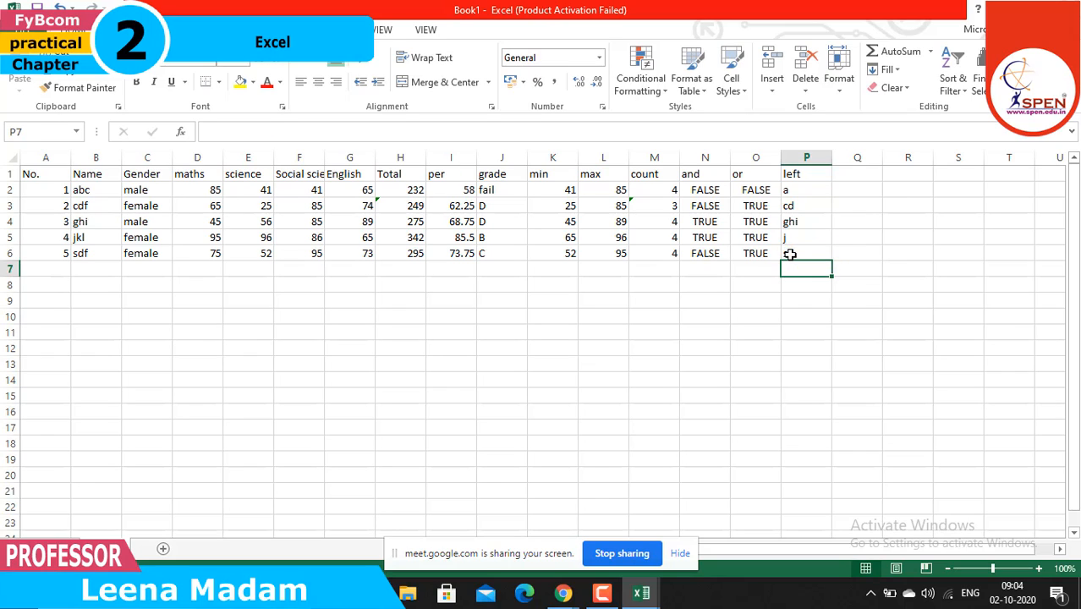
# Add the heading "right" in Q1 and enter a RIGHT formula in Q2 extracting 1 character from the text "abc"
pyautogui.doubleClick(852, 174)
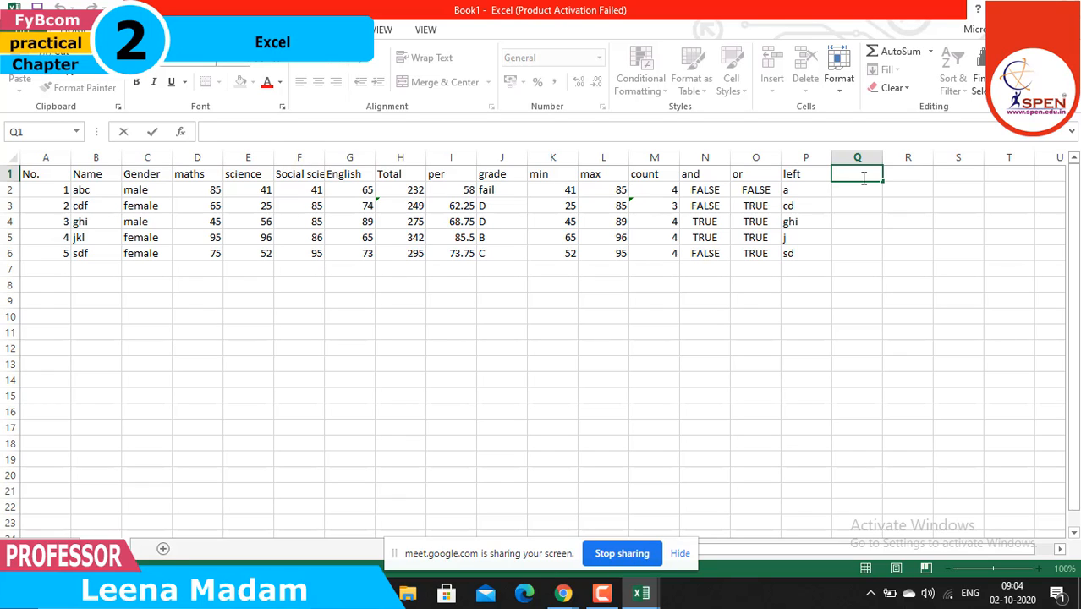
pyautogui.write('right')
pyautogui.click(850, 187)
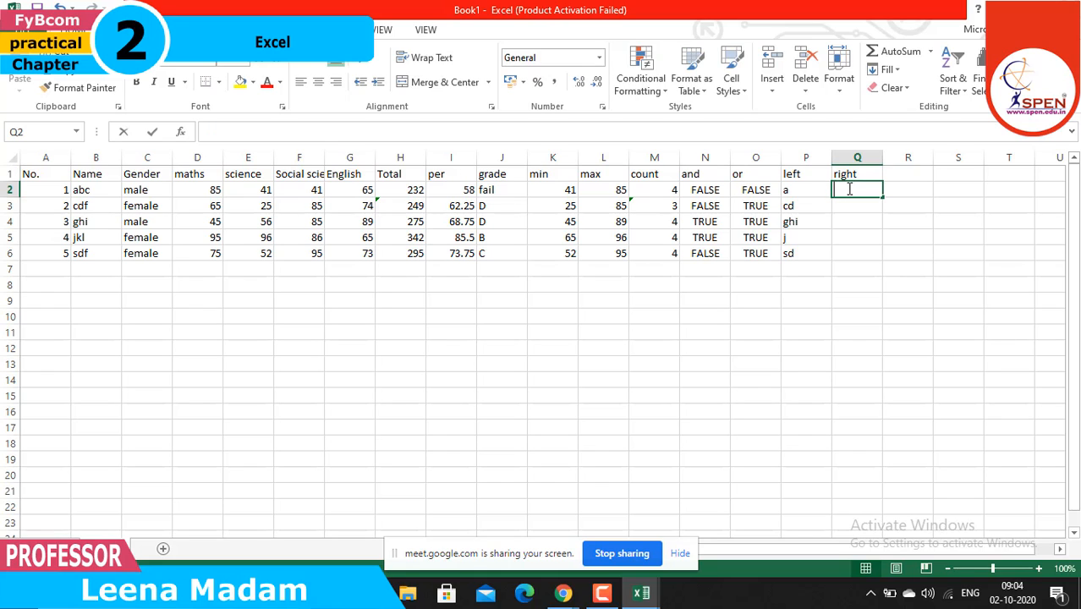
pyautogui.write('=right')
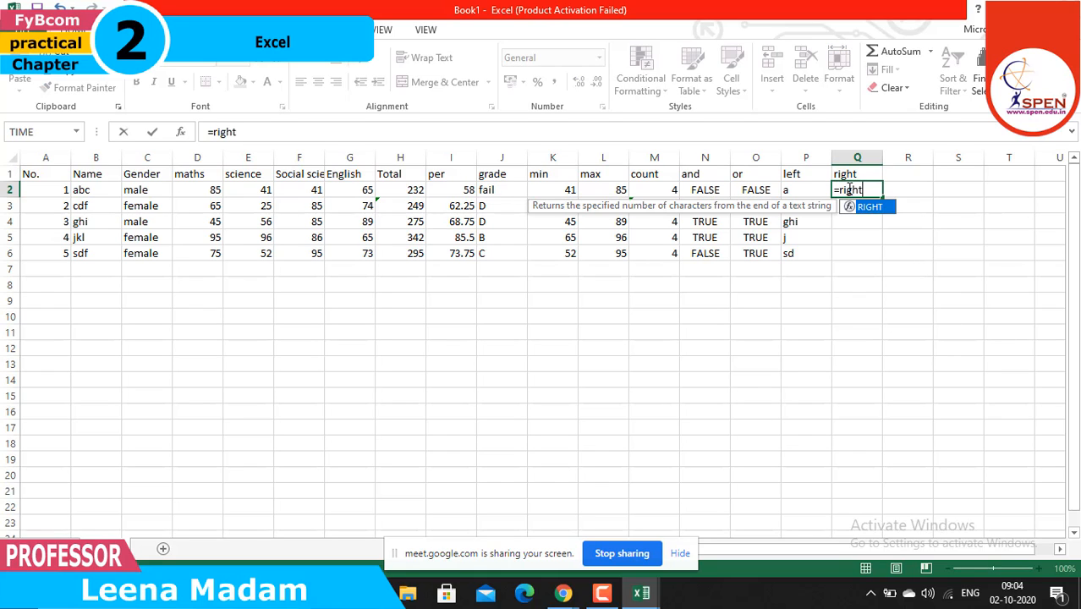
pyautogui.write('(')
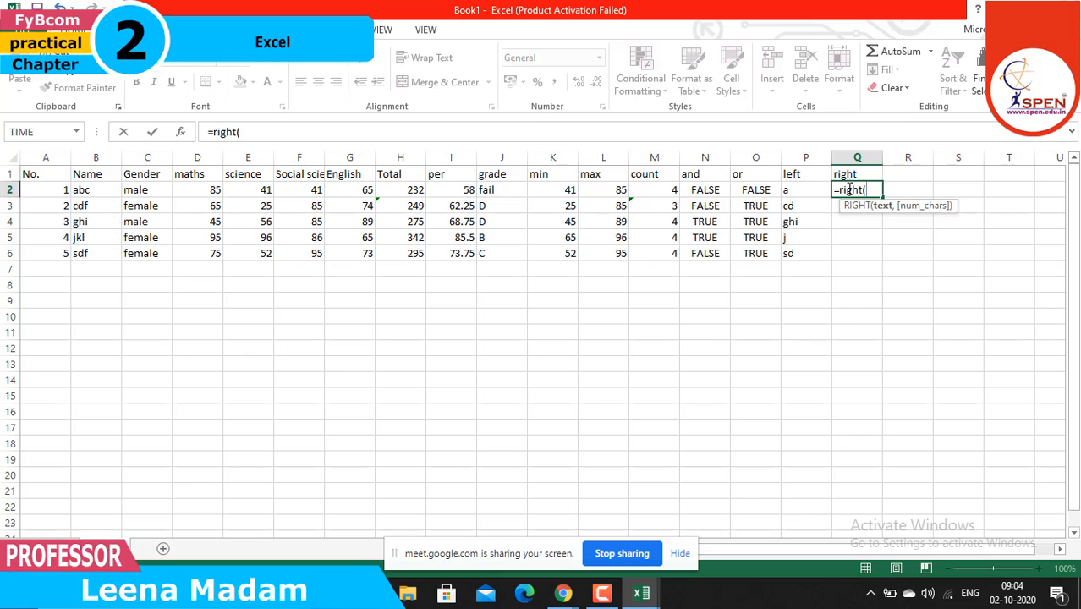
pyautogui.write('"abc",')
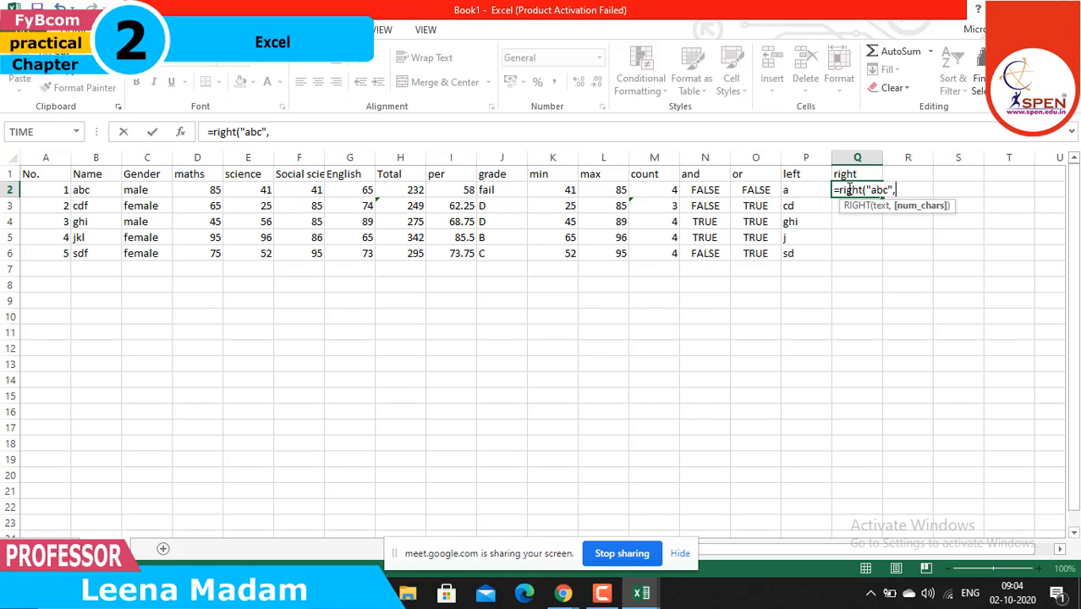
pyautogui.write('1)')
pyautogui.press('Return')
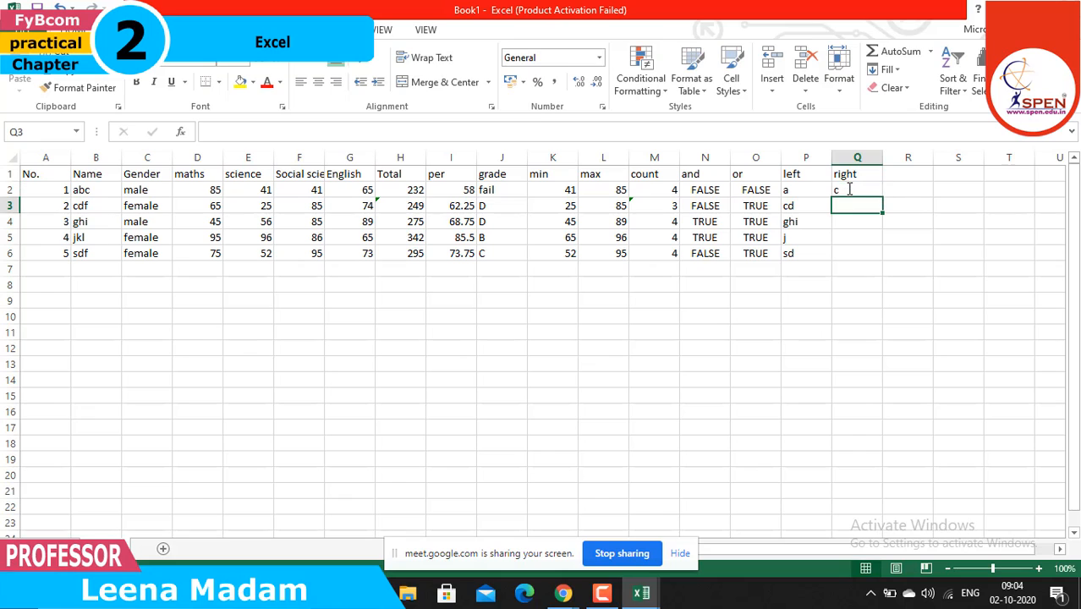
# Enter a RIGHT formula in Q3 extracting 2 characters from the text "cdf"
pyautogui.write('=right(')
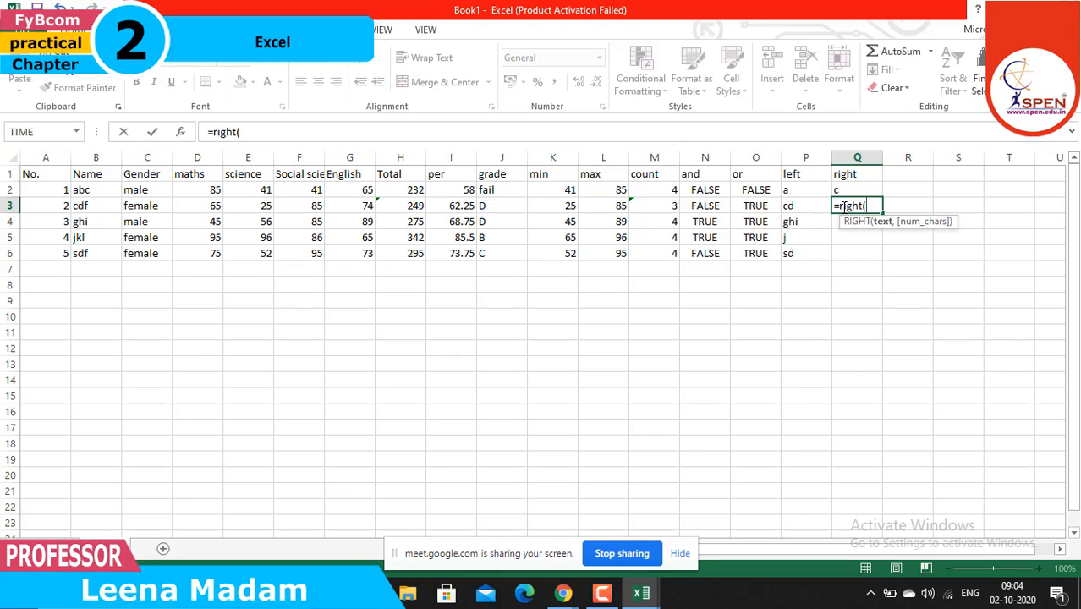
pyautogui.write('"cdf",')
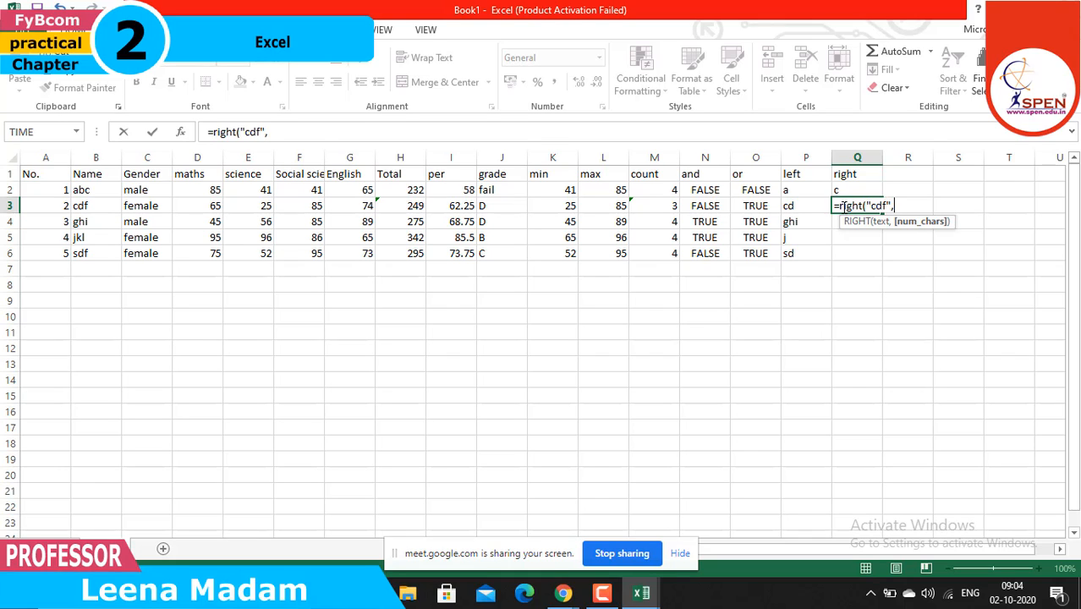
pyautogui.write('2)')
pyautogui.press('Return')
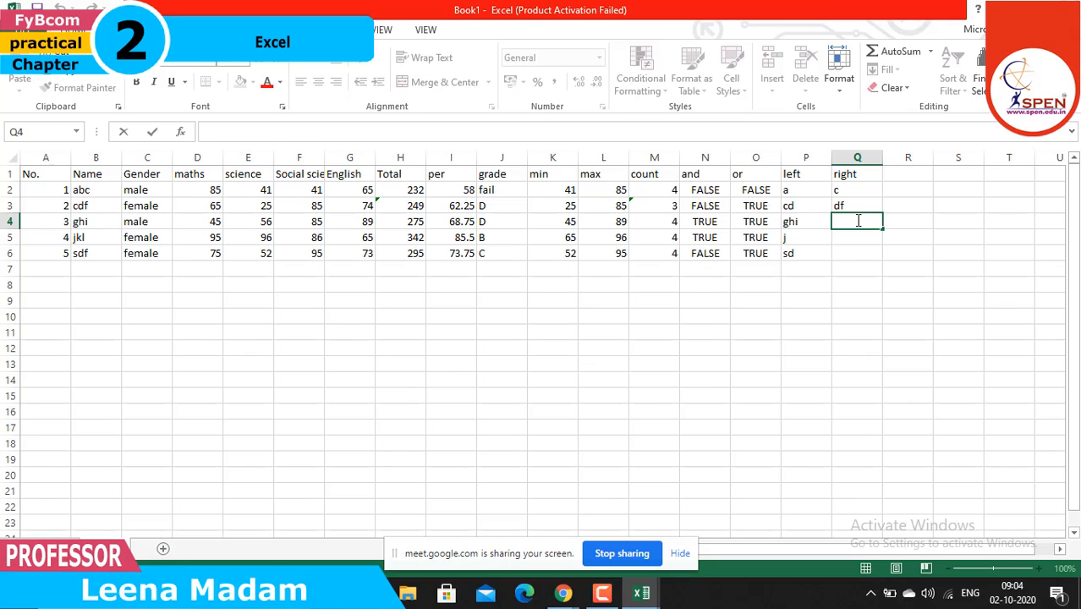
# Enter a RIGHT formula in Q4 extracting 3 characters from the text "ghi"
pyautogui.write('=')
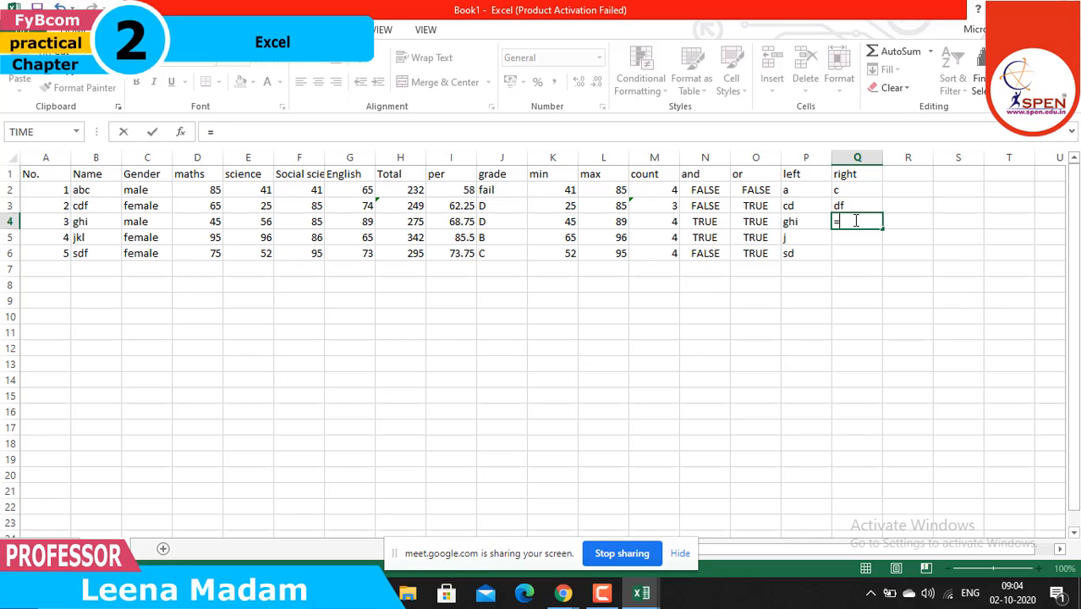
pyautogui.write('right')
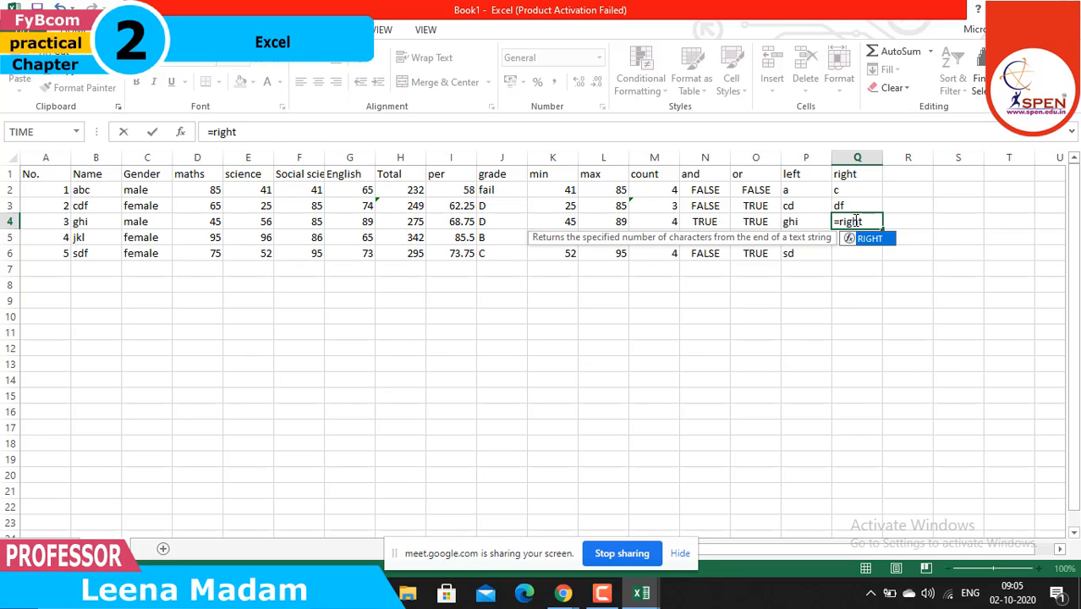
pyautogui.write('("j')
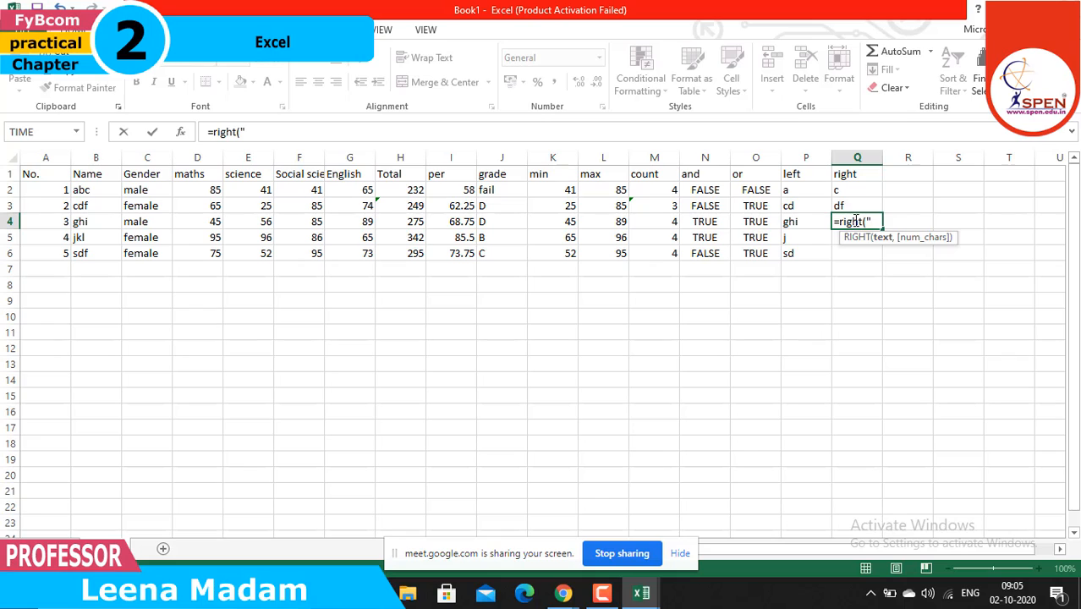
pyautogui.write('kl')
pyautogui.press('BackSpace')
pyautogui.press('BackSpace')
pyautogui.press('BackSpace')
pyautogui.write('ghi",3)')
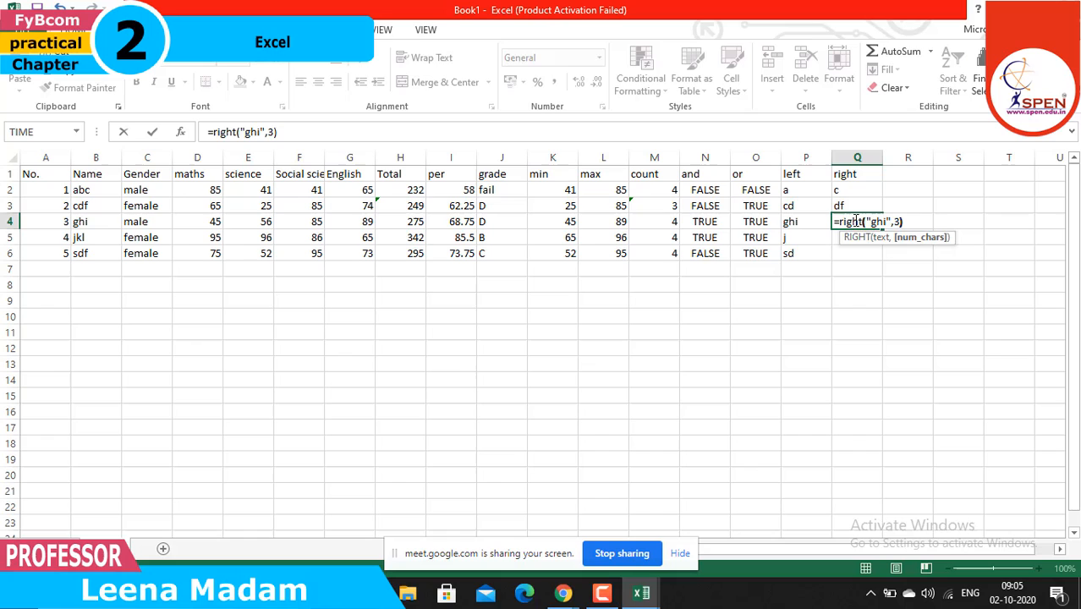
pyautogui.press('Return')
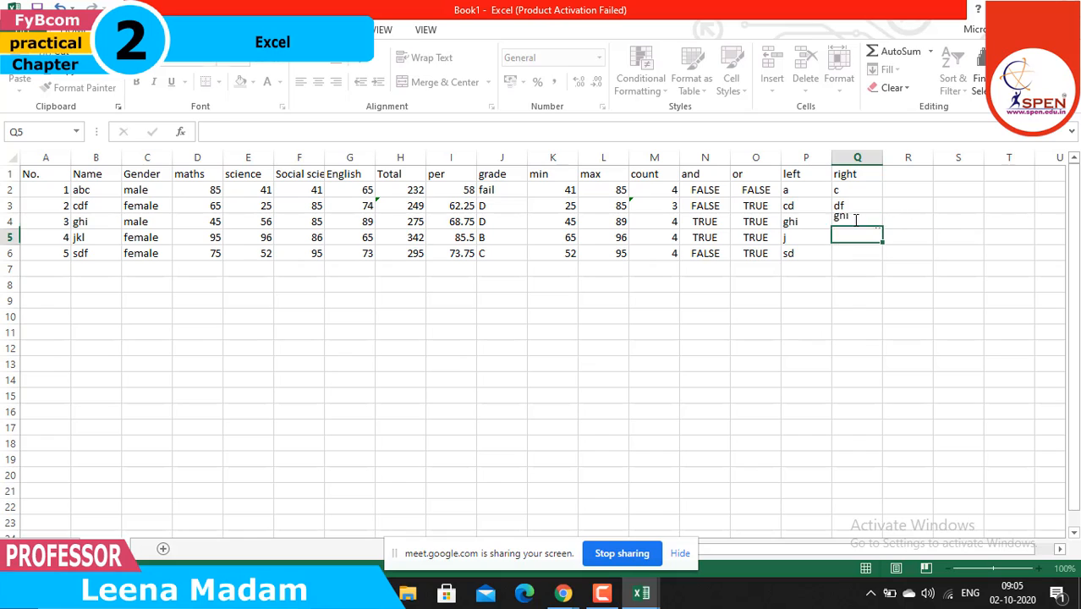
# Enter a RIGHT formula in Q5 extracting 1 character from the text "jkl"
pyautogui.write('=')
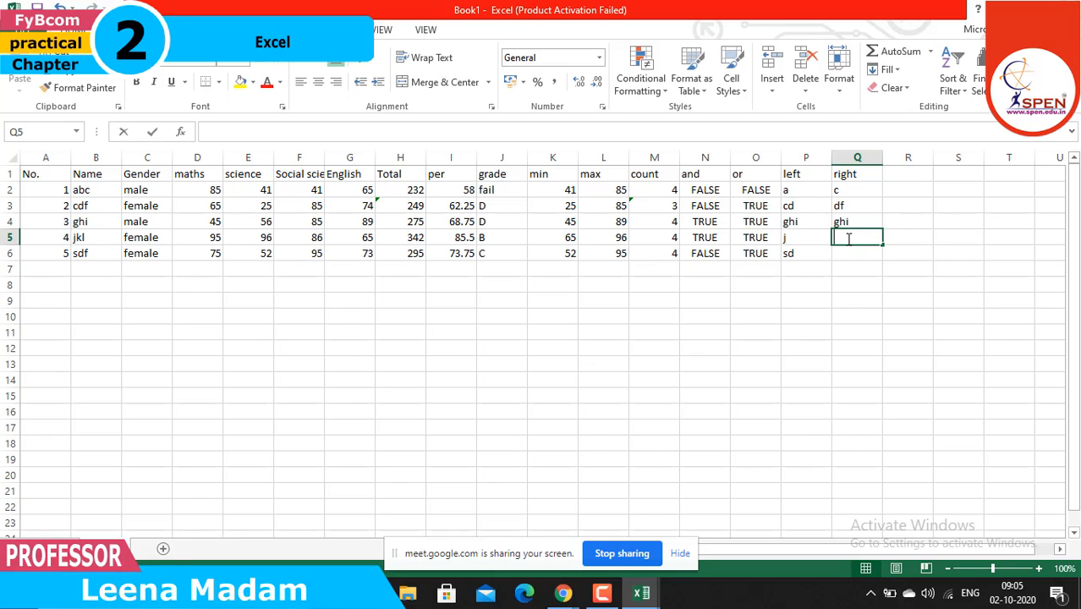
pyautogui.write('right')
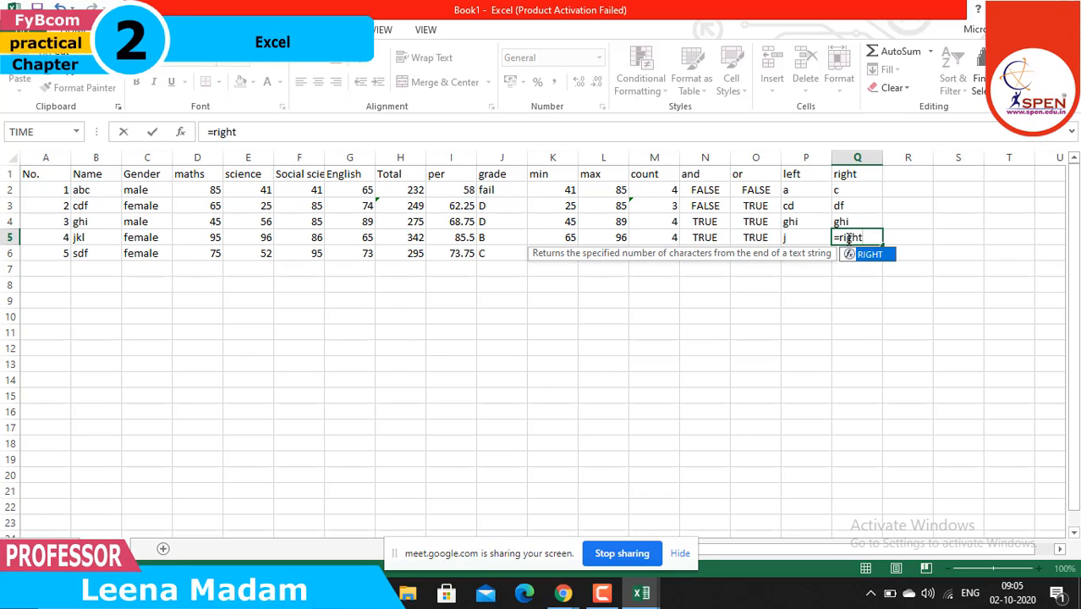
pyautogui.write('("')
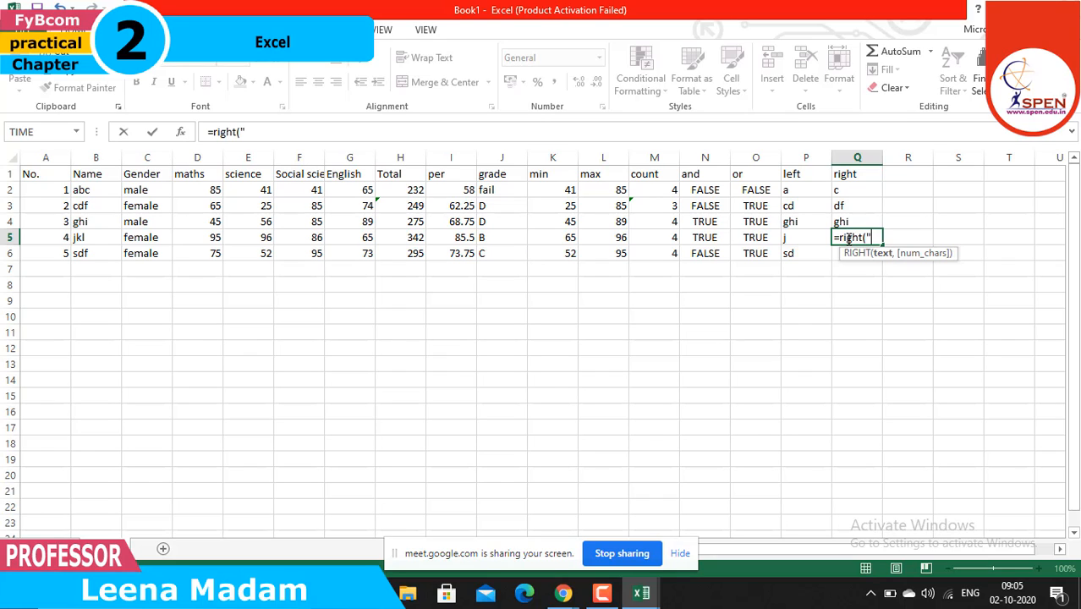
pyautogui.write('jkl",')
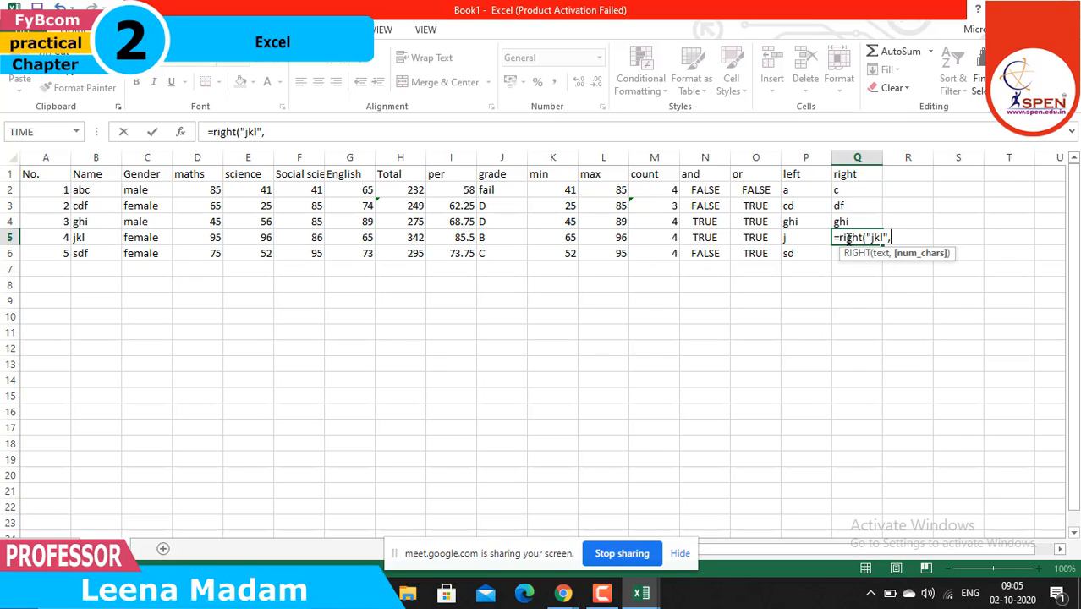
pyautogui.write('1)')
pyautogui.press('Return')
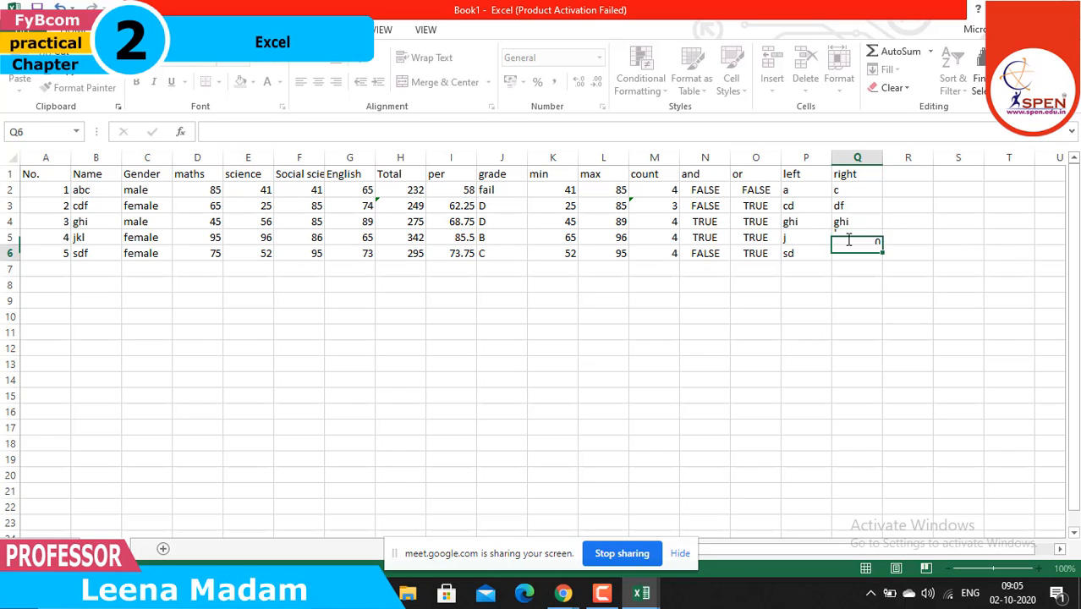
# Enter a RIGHT formula in Q6 extracting 3 characters from the text "sdf"
pyautogui.write('=')
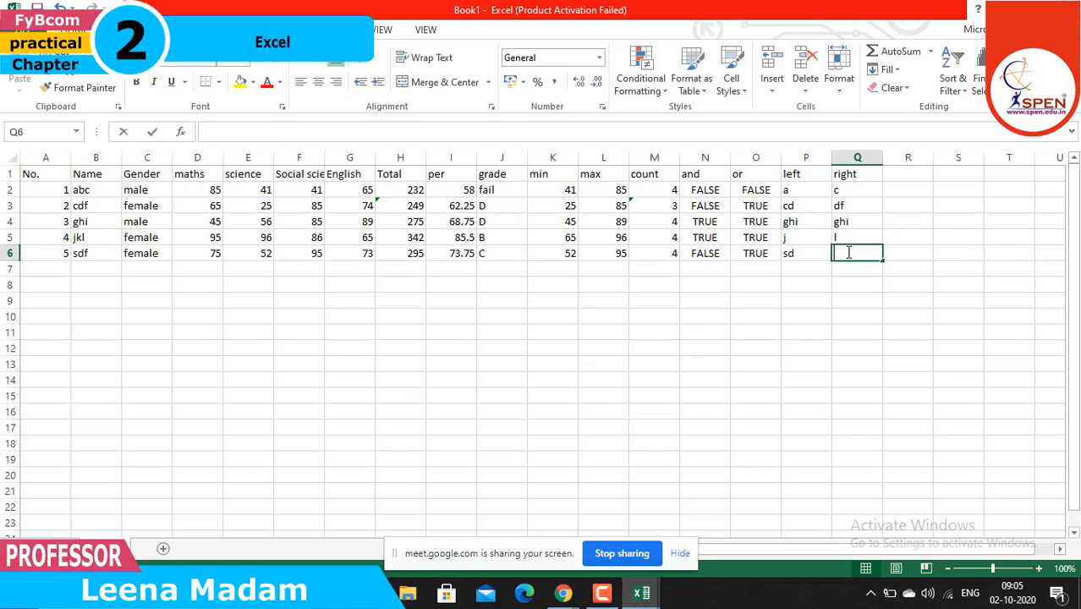
pyautogui.write('right')
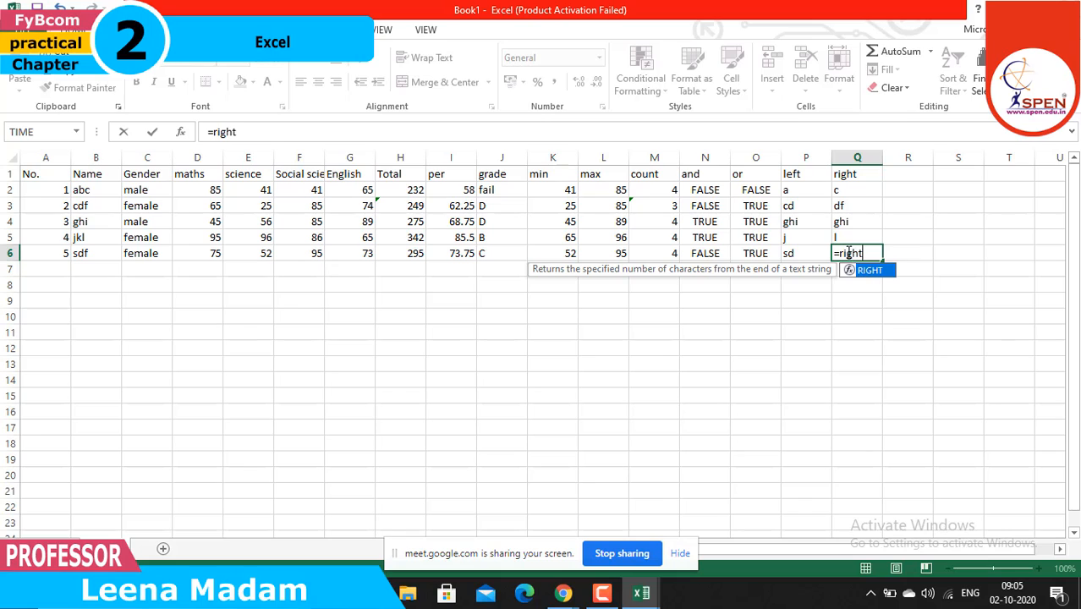
pyautogui.write('(')
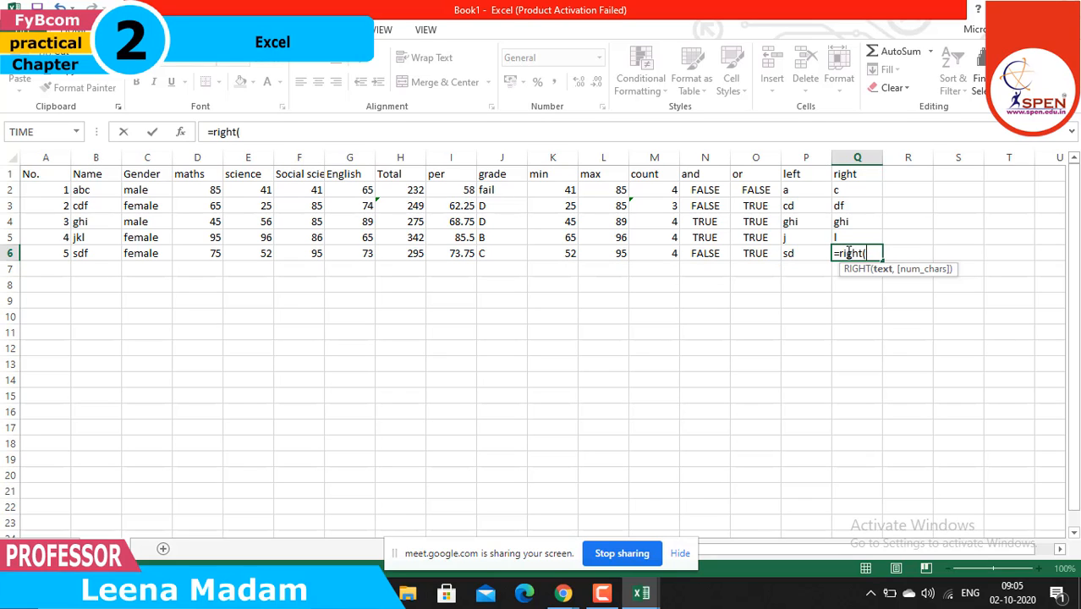
pyautogui.write('"sdf",3)')
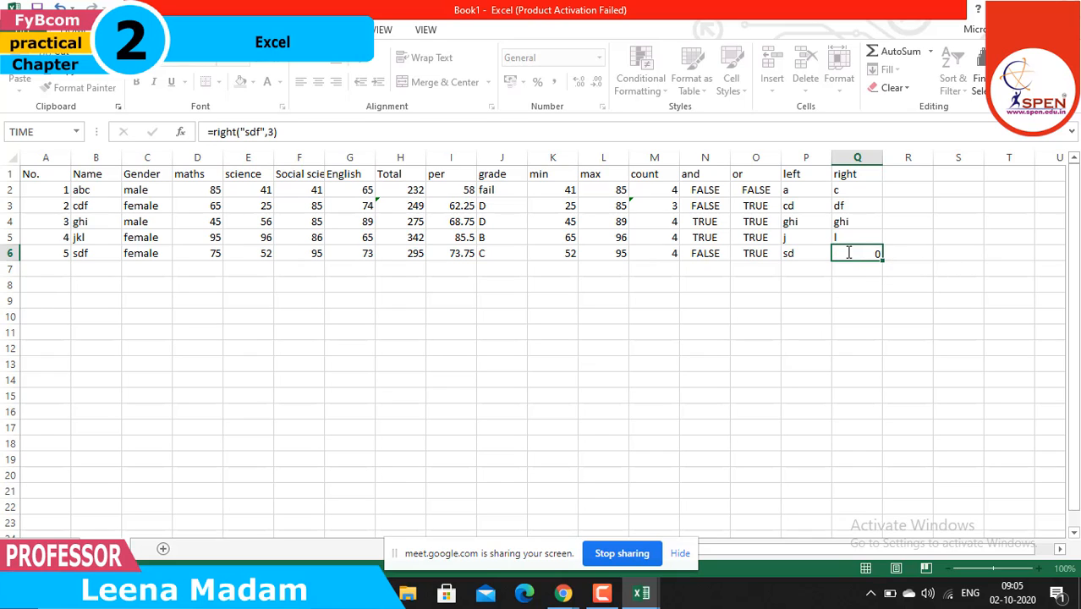
pyautogui.press('Return')
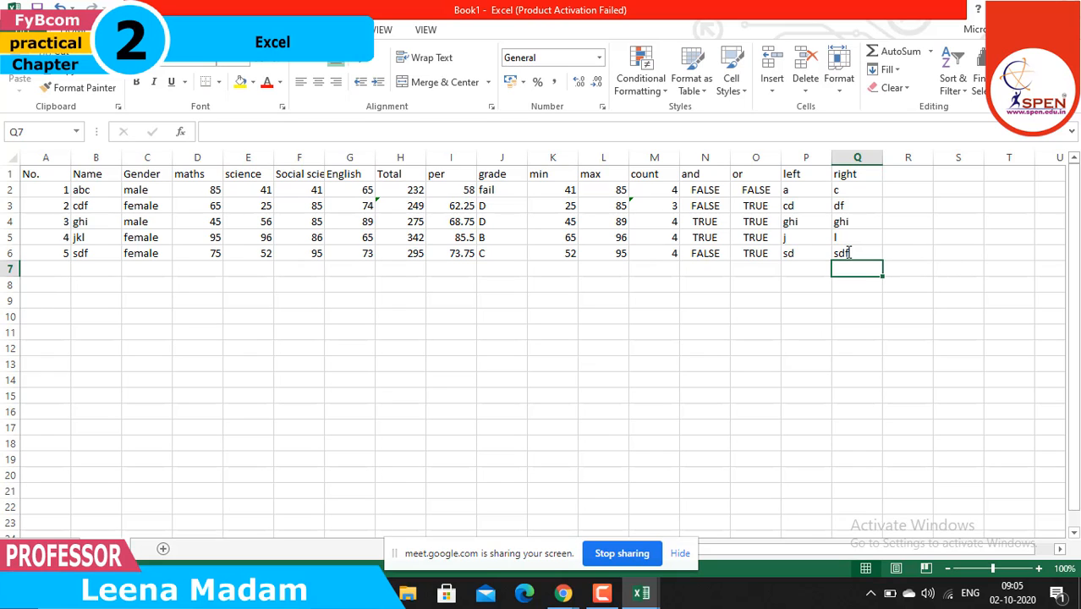
# Add the heading "mid" in R1 and enter a MID formula in R2 extracting 2 characters from "abc" starting at position 1
pyautogui.doubleClick(908, 173)
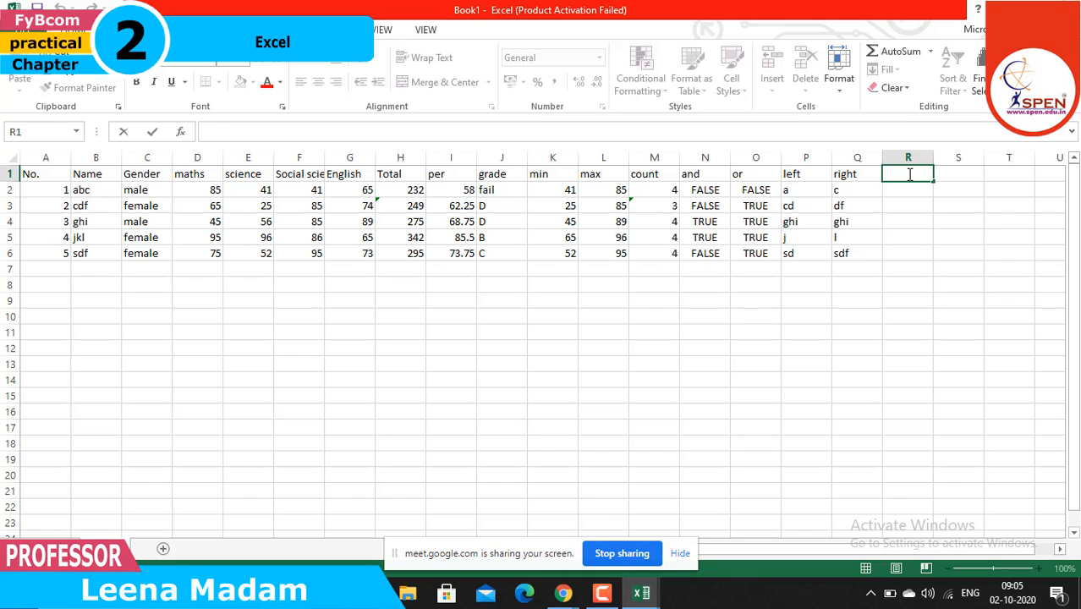
pyautogui.write('mid')
pyautogui.click(900, 189)
pyautogui.write('=')
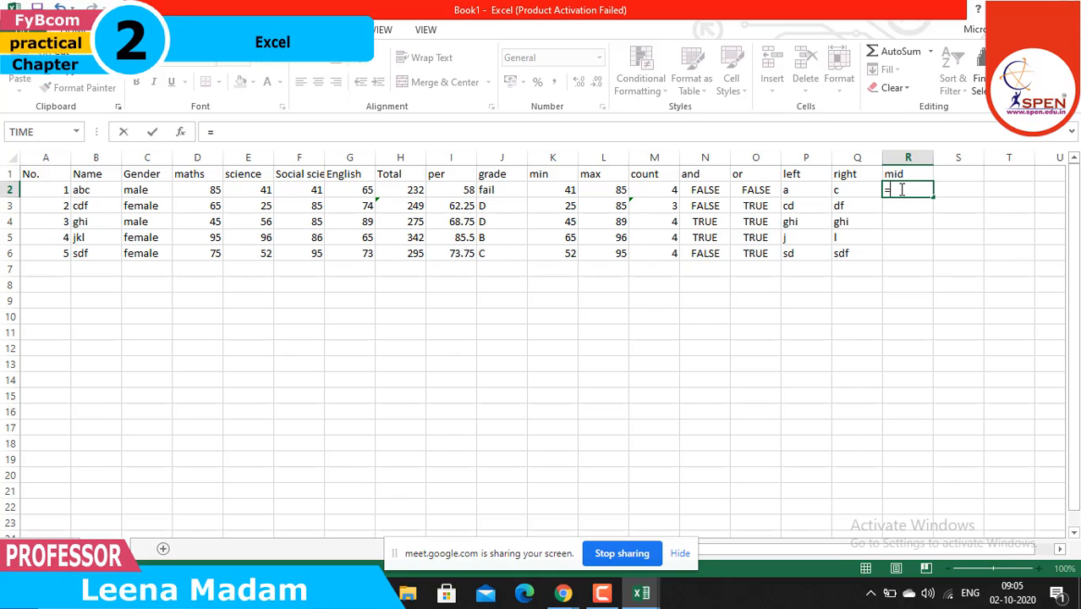
pyautogui.write('mid(')
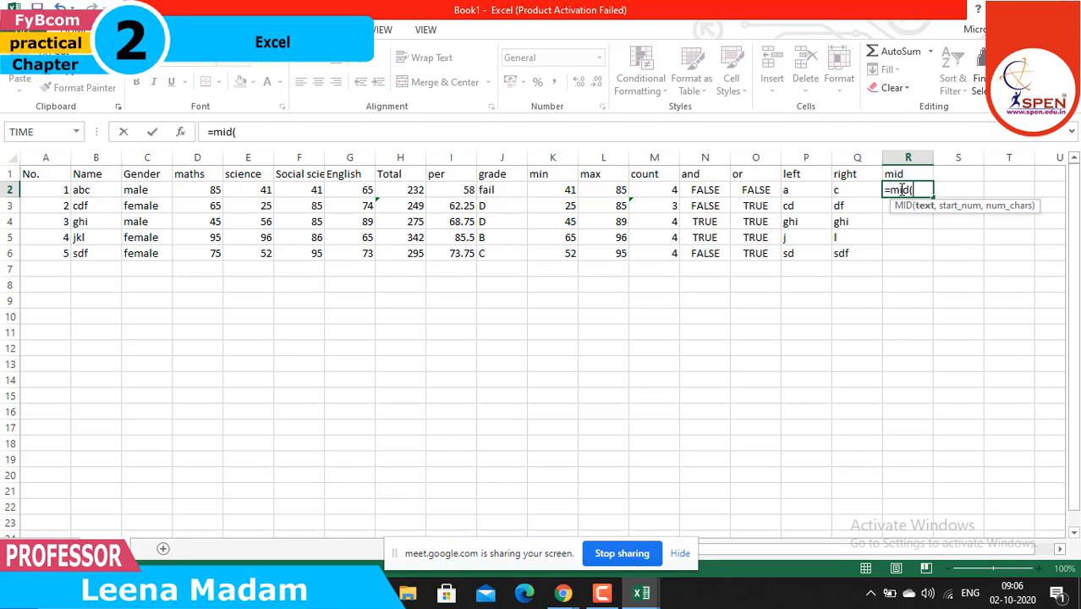
pyautogui.write('"abc",')
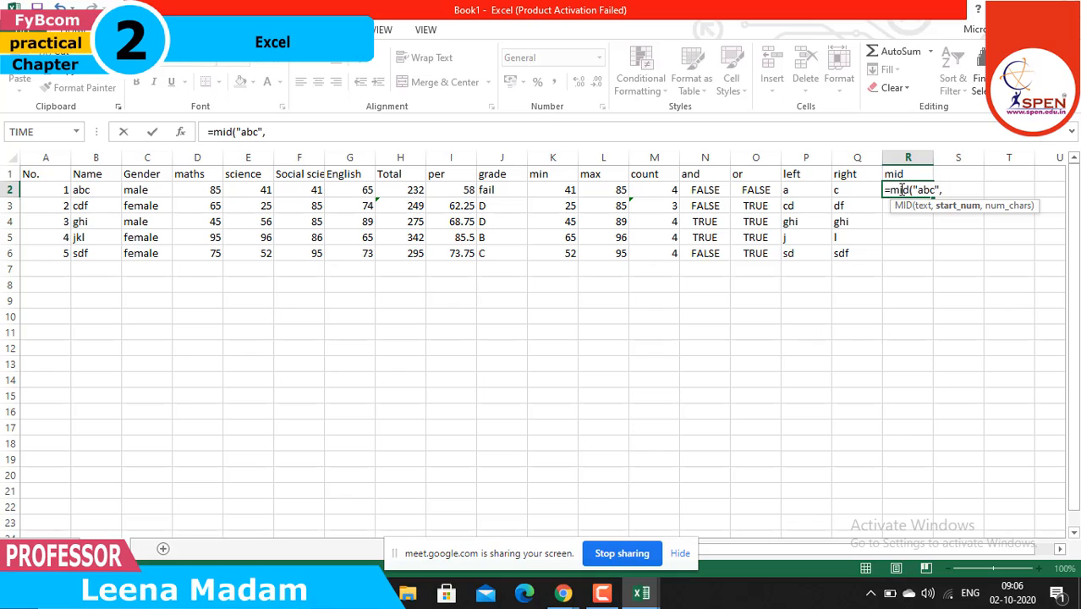
pyautogui.write('1,')
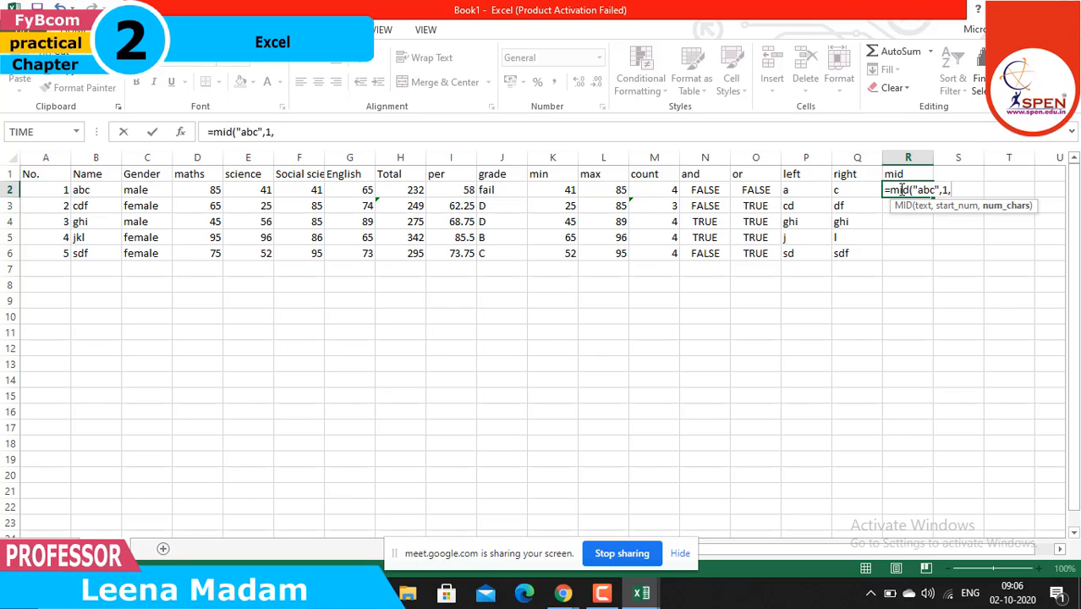
pyautogui.write('2)')
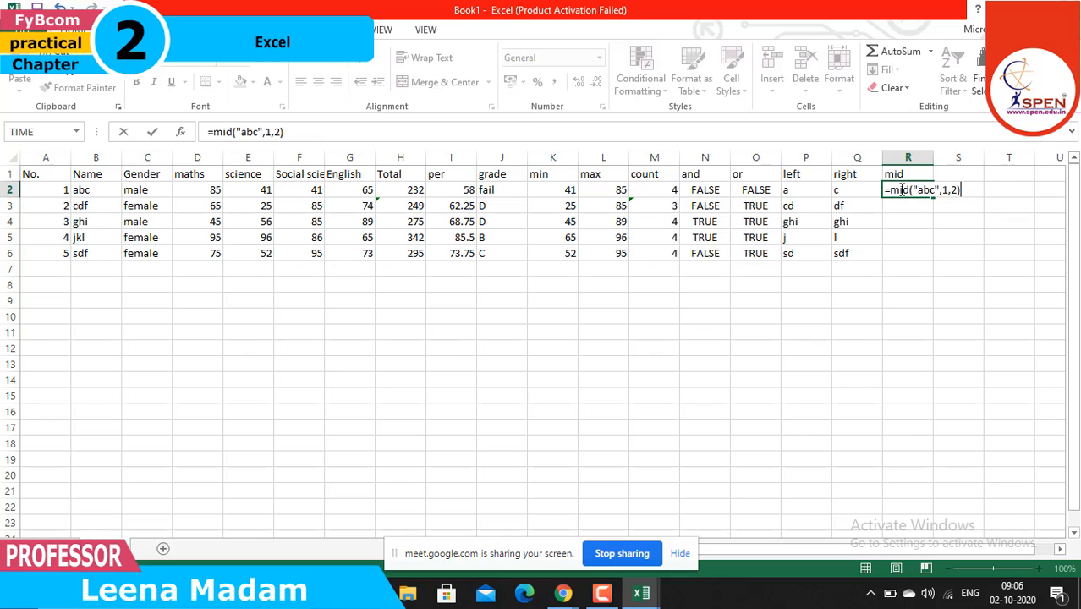
pyautogui.press('Return')
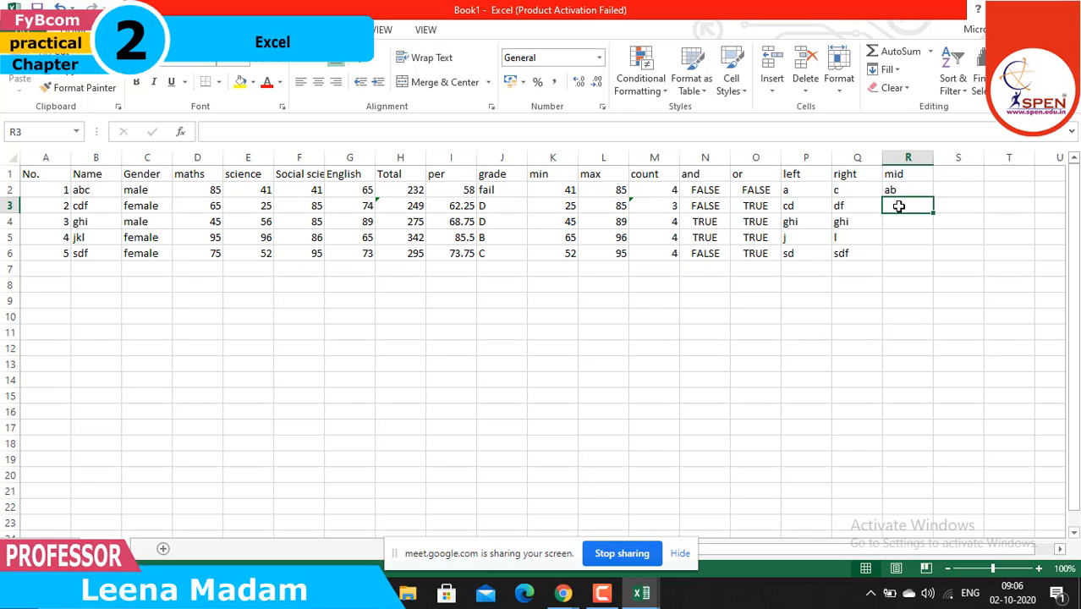
# Enter a MID formula in R3 extracting 2 characters from the text "cdf" starting at position 2
pyautogui.write('=')
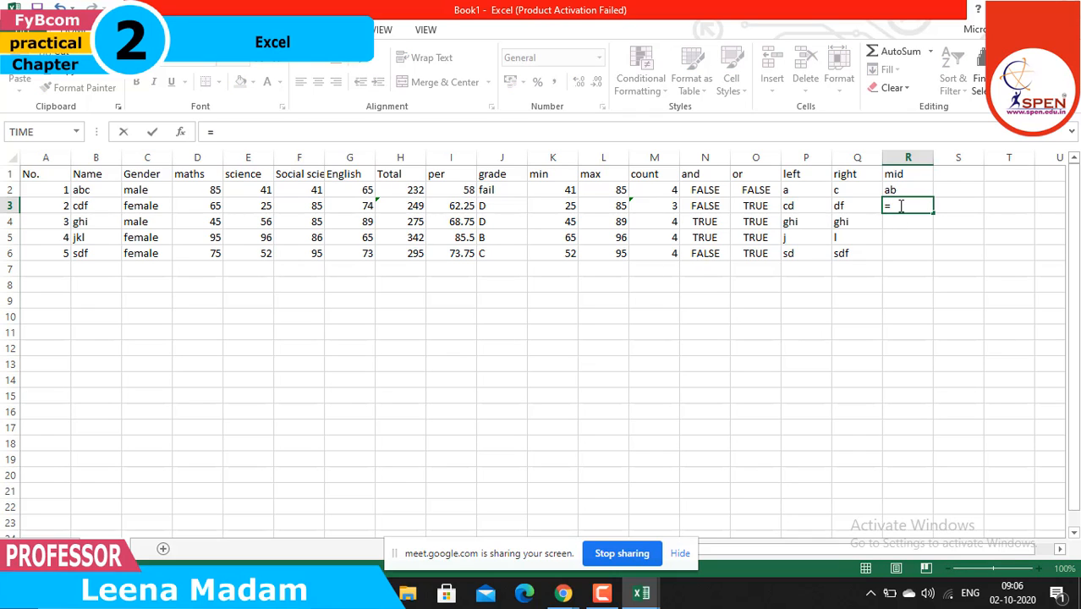
pyautogui.write('mid(')
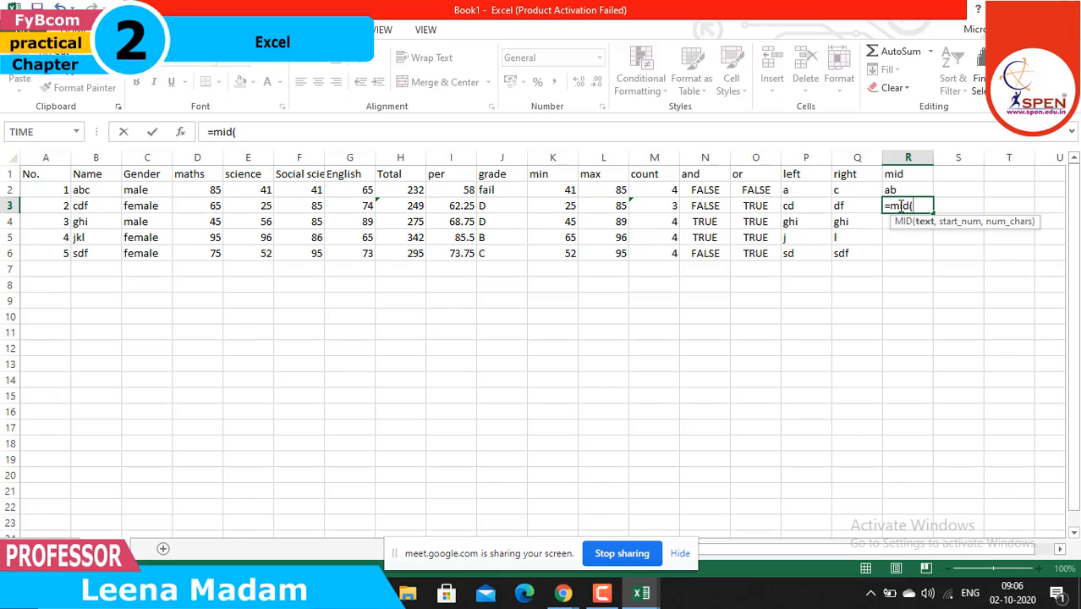
pyautogui.write('"cdf",2')
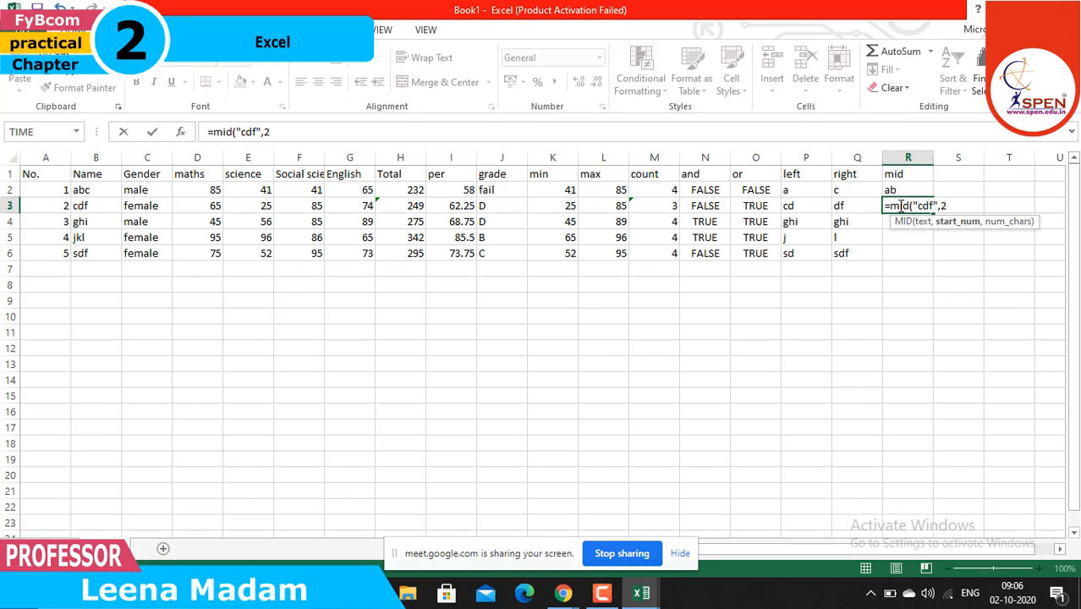
pyautogui.write(',2')
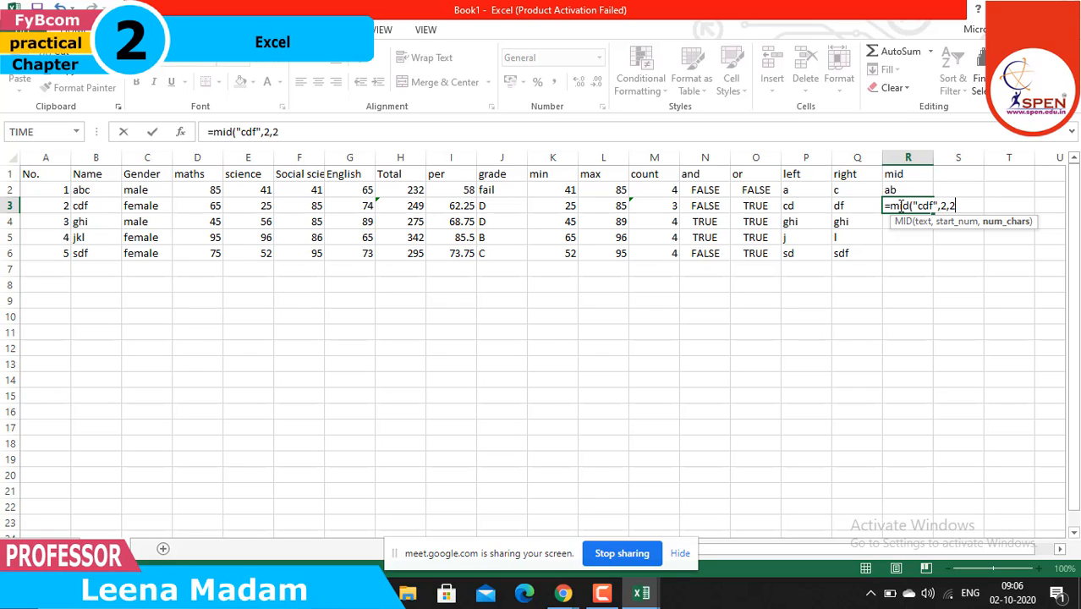
pyautogui.write(')')
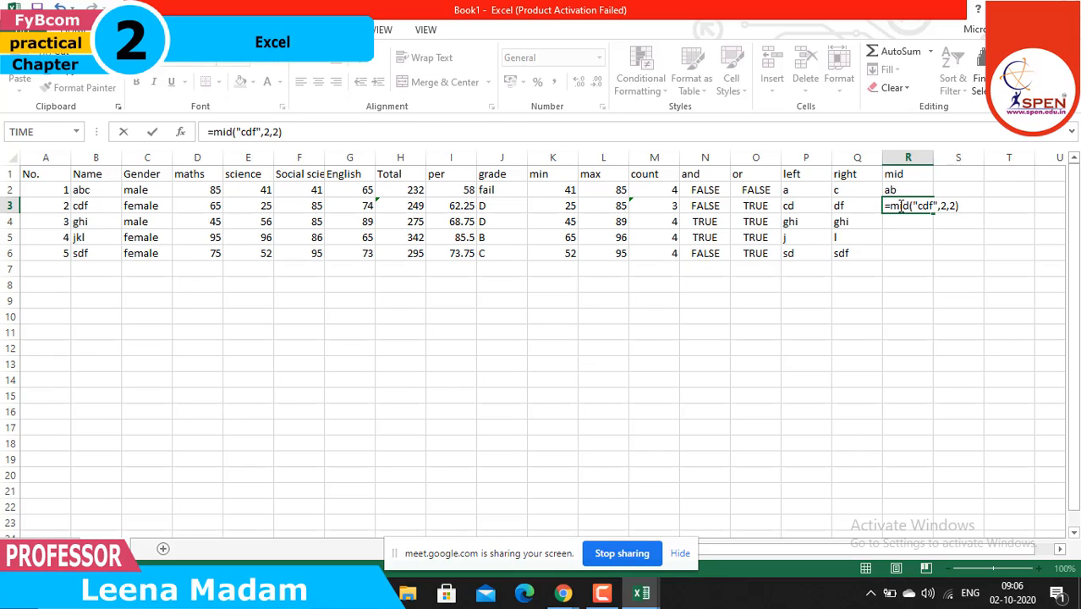
pyautogui.press('Return')
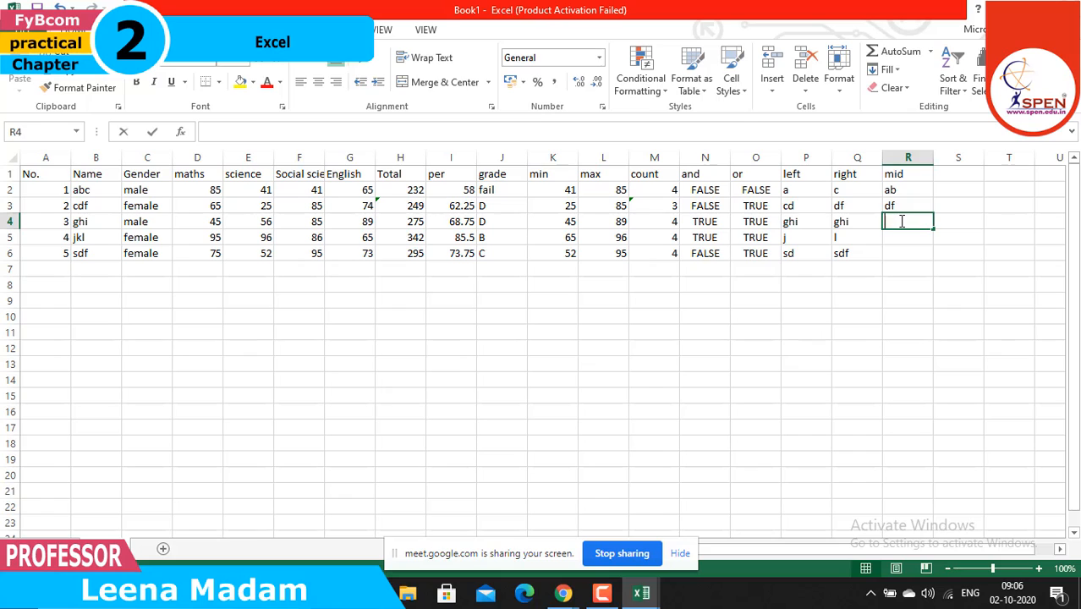
# Enter a MID formula in R4 extracting 1 character from the text "ghi" starting at position 3
pyautogui.write('=mid(')
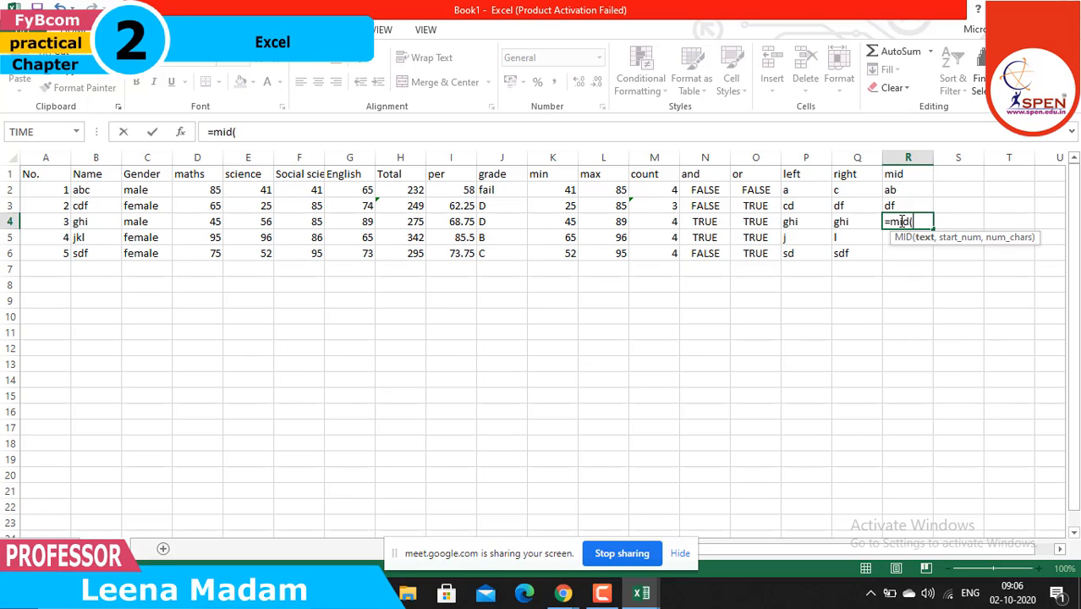
pyautogui.write('"ghi",3')
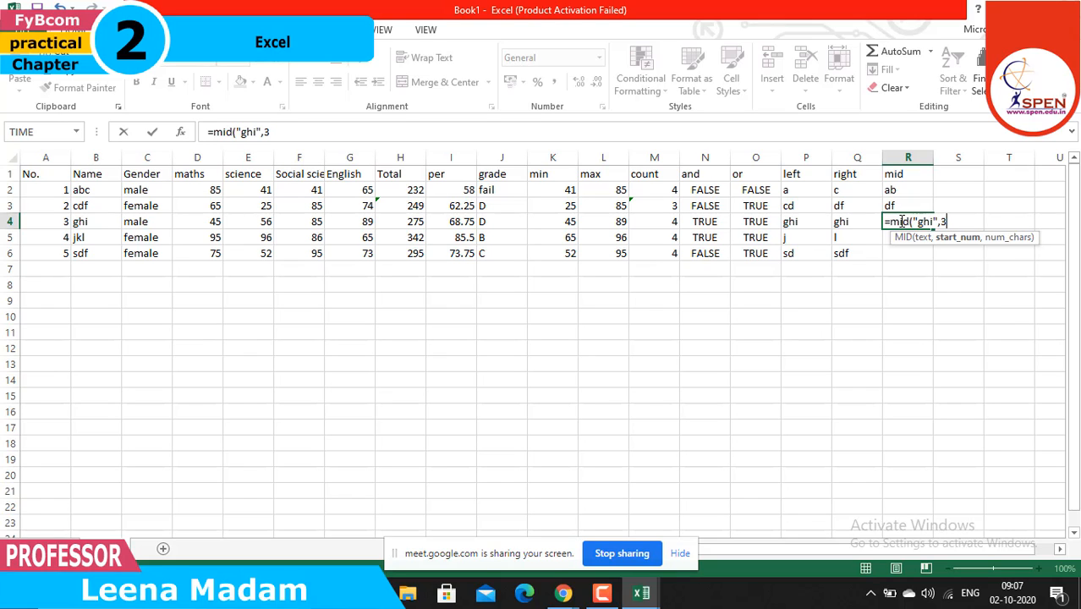
pyautogui.write(',1')
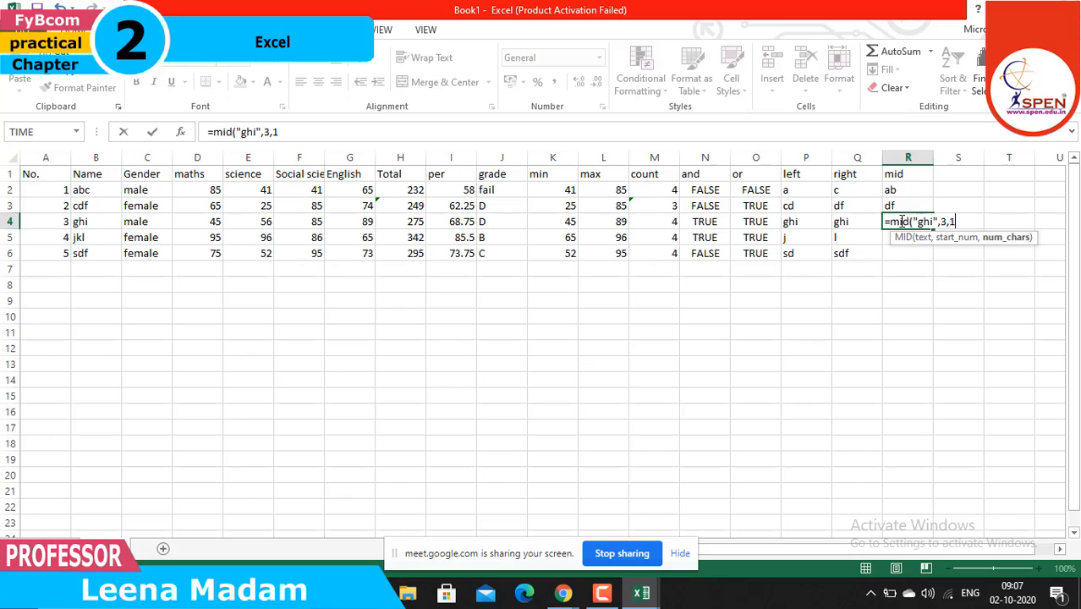
pyautogui.write(')')
pyautogui.press('Return')
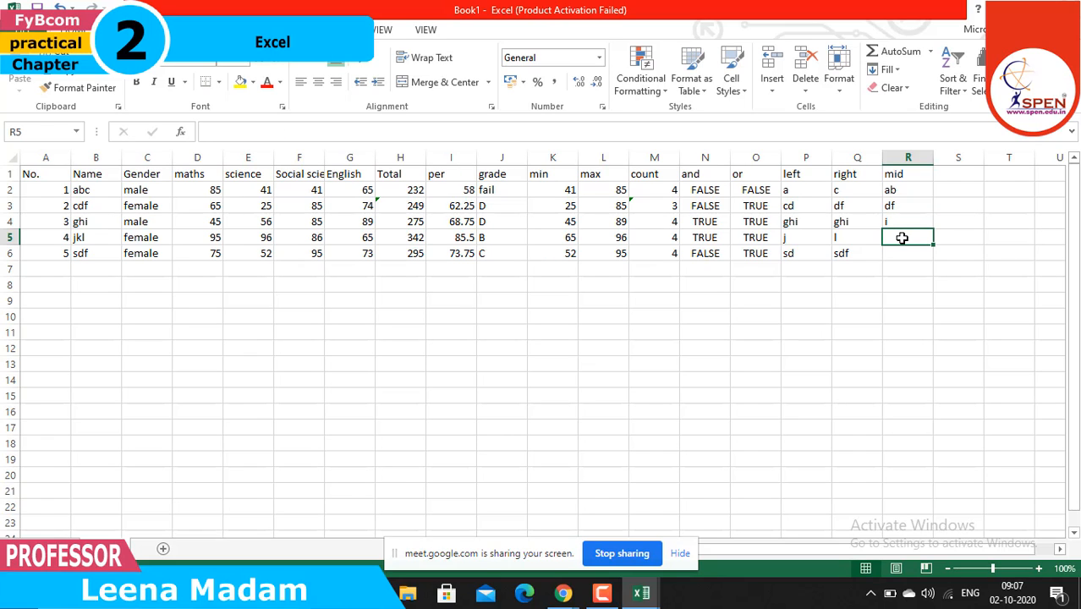
# Enter a MID formula in R5 extracting 3 characters from the text "jkl" starting at position 1
pyautogui.write('=mid')
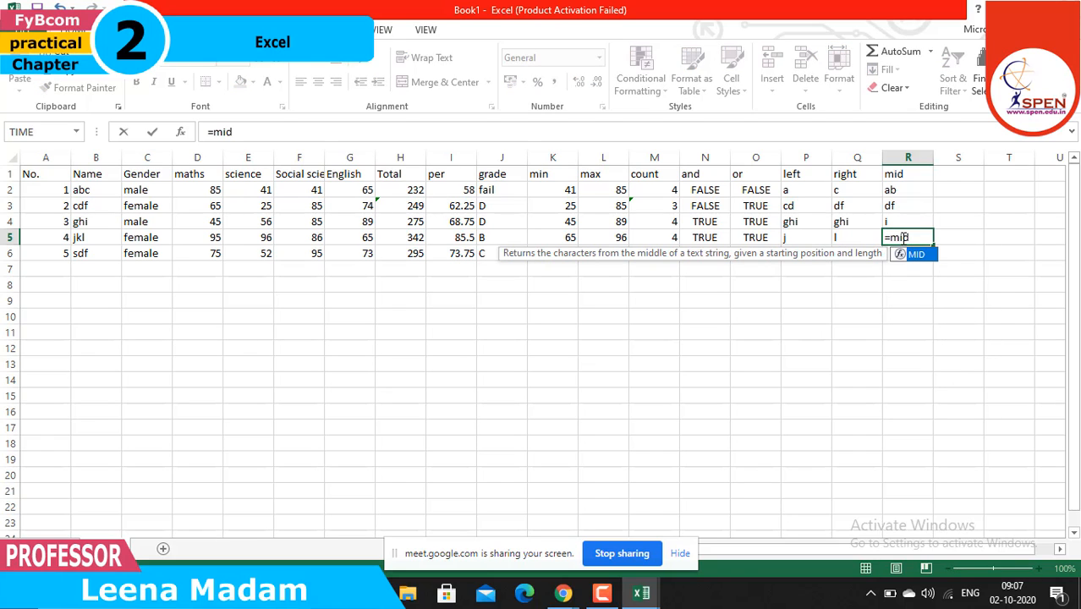
pyautogui.write('("jkl')
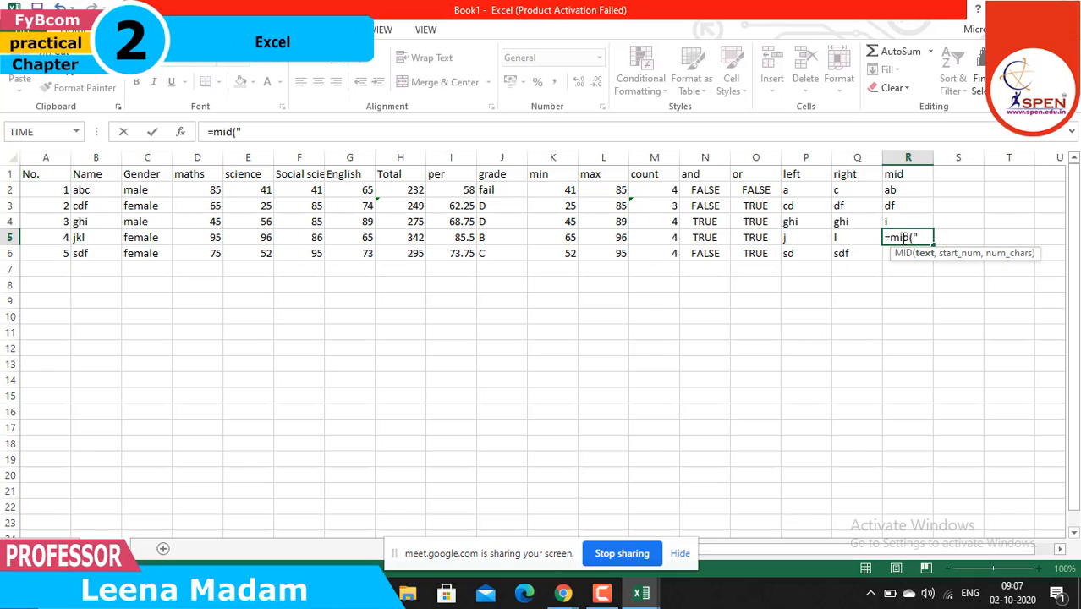
pyautogui.write('"1,3')
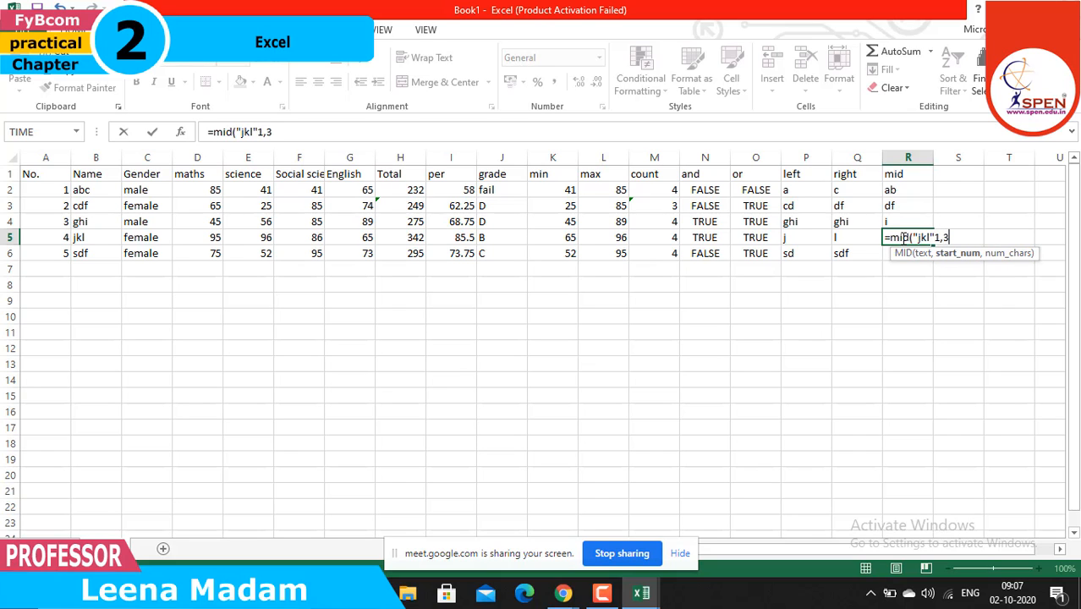
pyautogui.write(')')
pyautogui.press('Return')
pyautogui.press('Return')
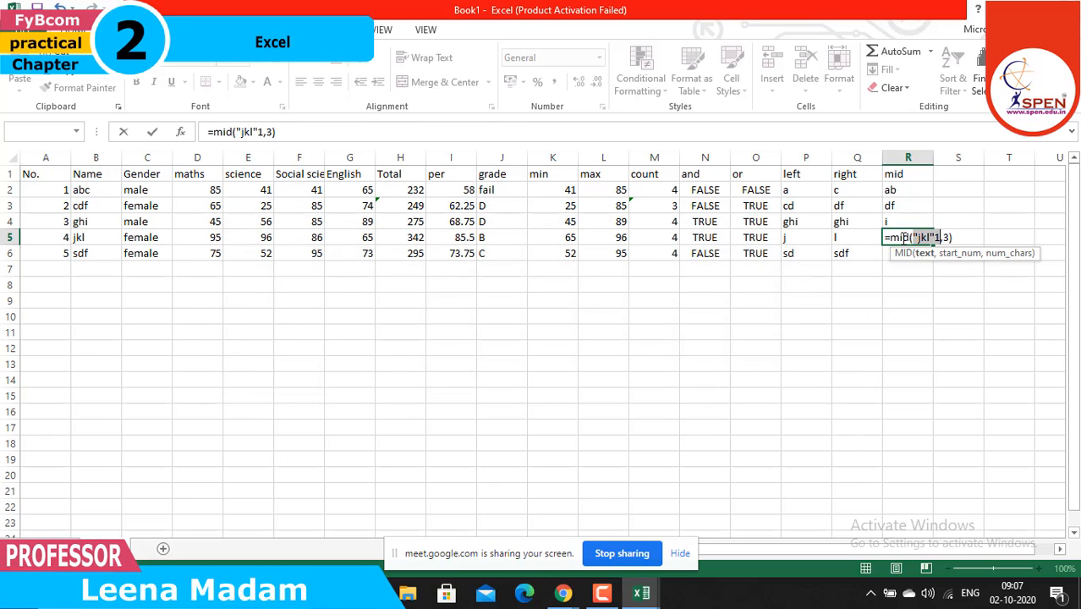
pyautogui.click(939, 237)
pyautogui.write(',')
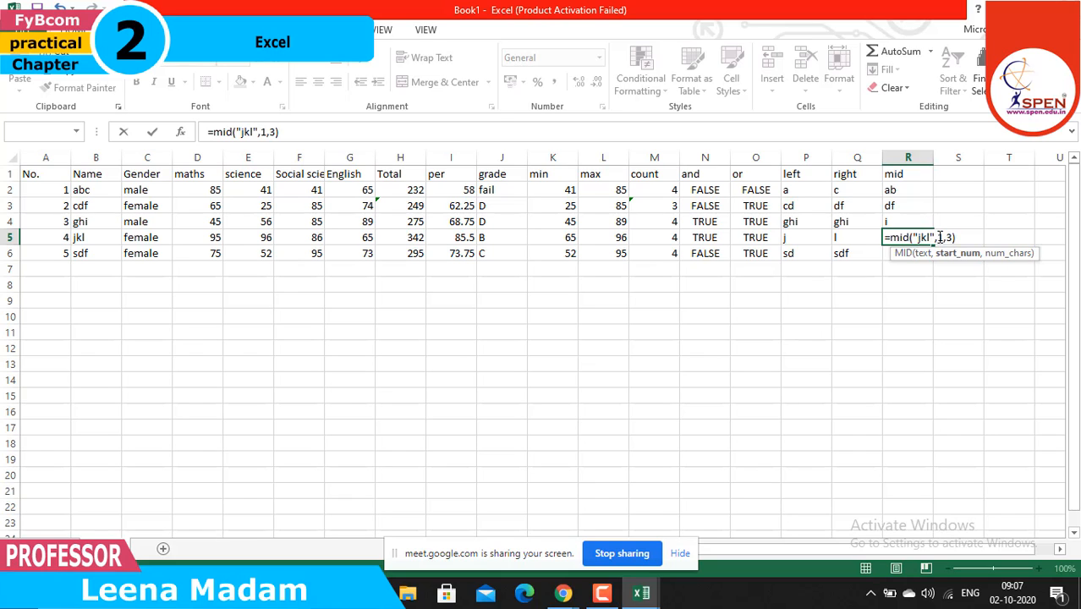
pyautogui.press('Return')
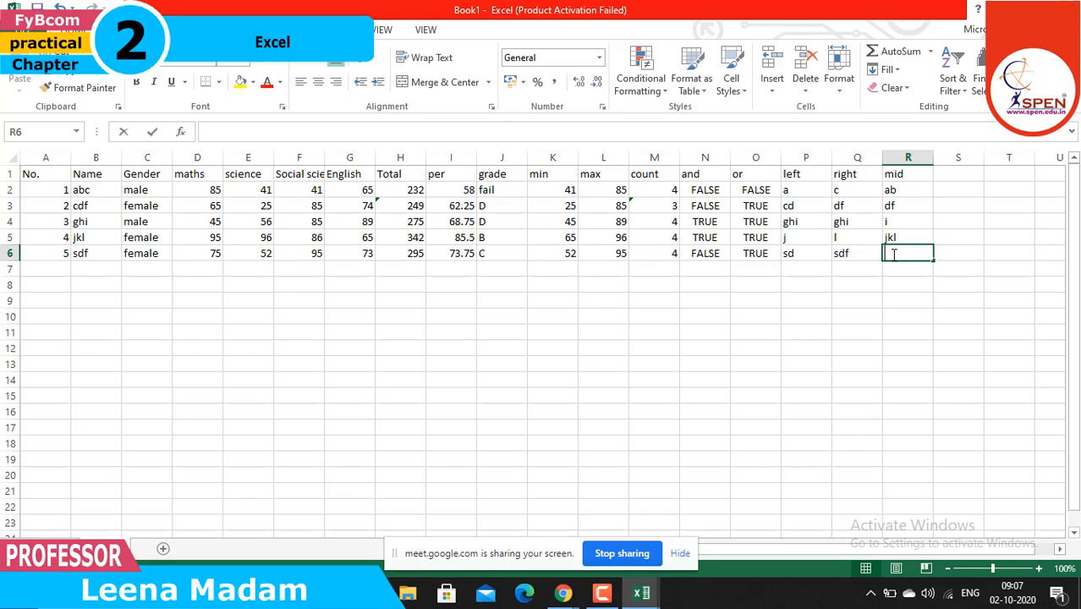
# Enter a MID formula in R6 extracting 1 character from the text "sdf" starting at position 2
pyautogui.write('=mid(')
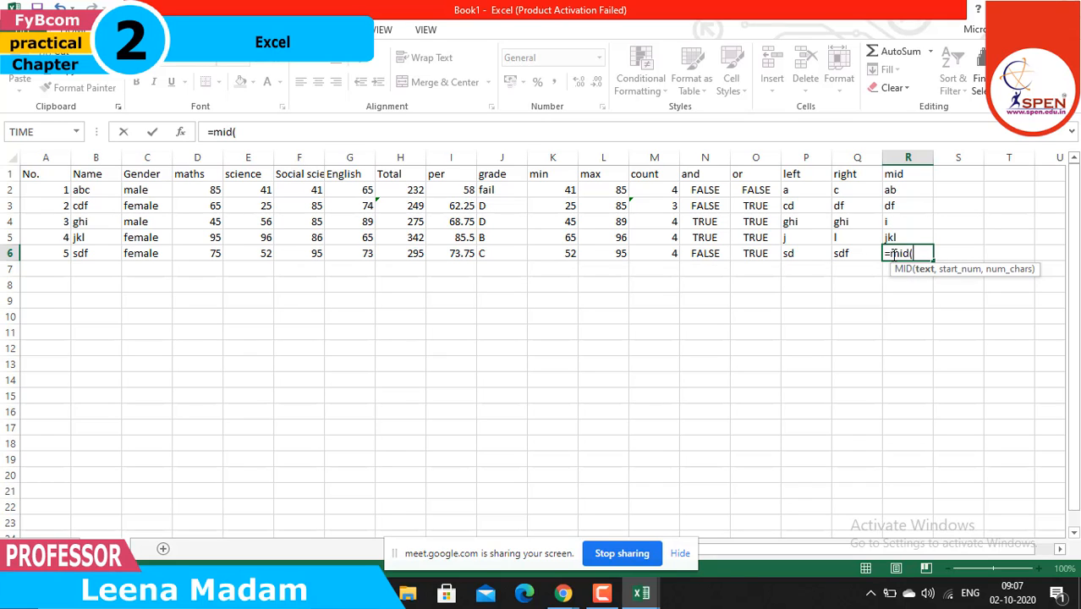
pyautogui.write('"sdf",2')
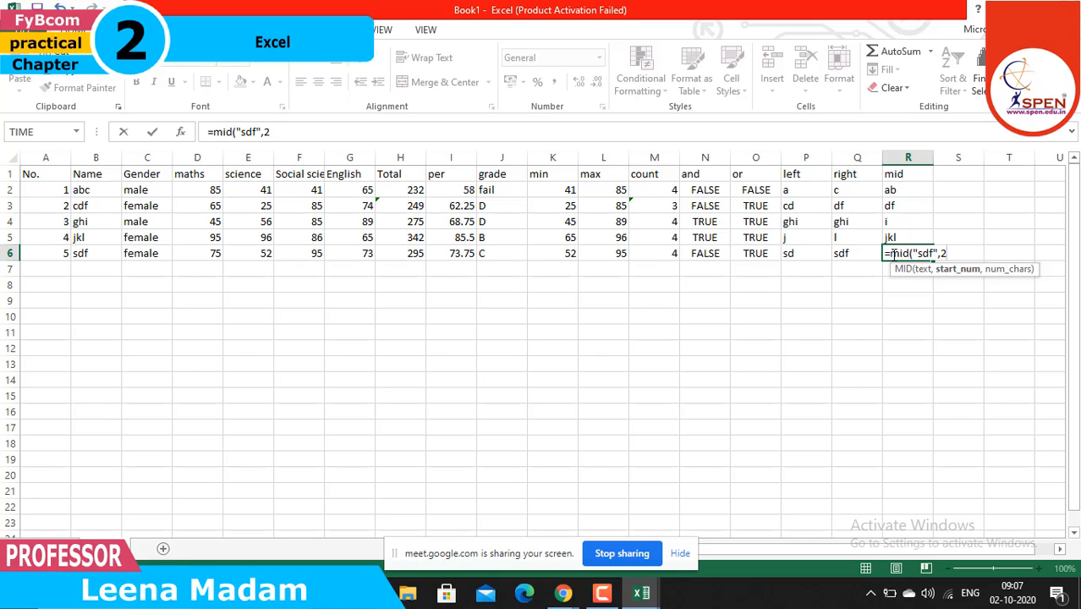
pyautogui.write(',1')
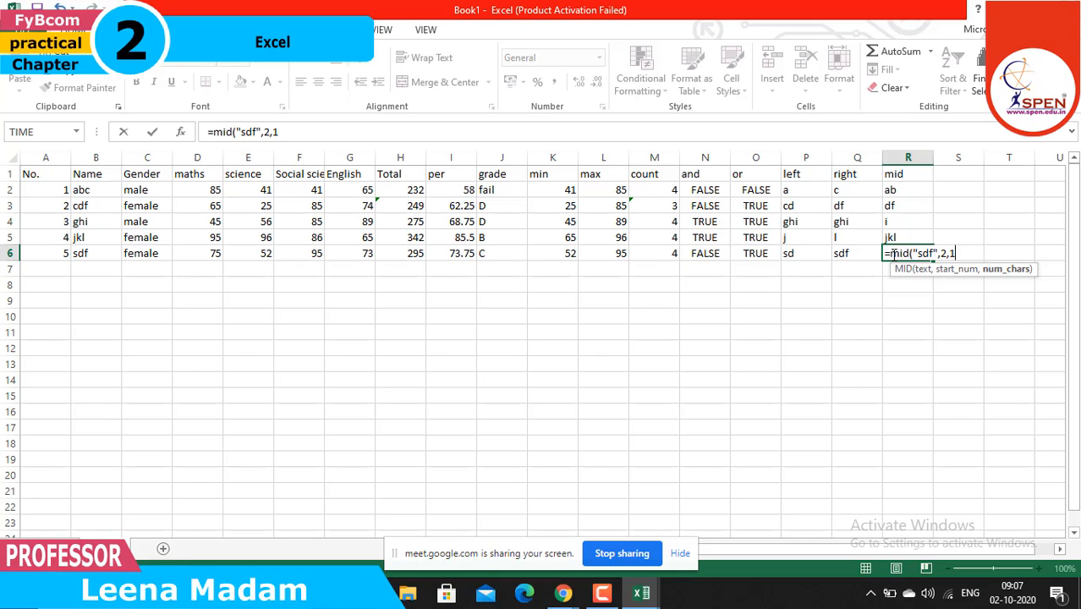
pyautogui.write(')')
pyautogui.press('Return')
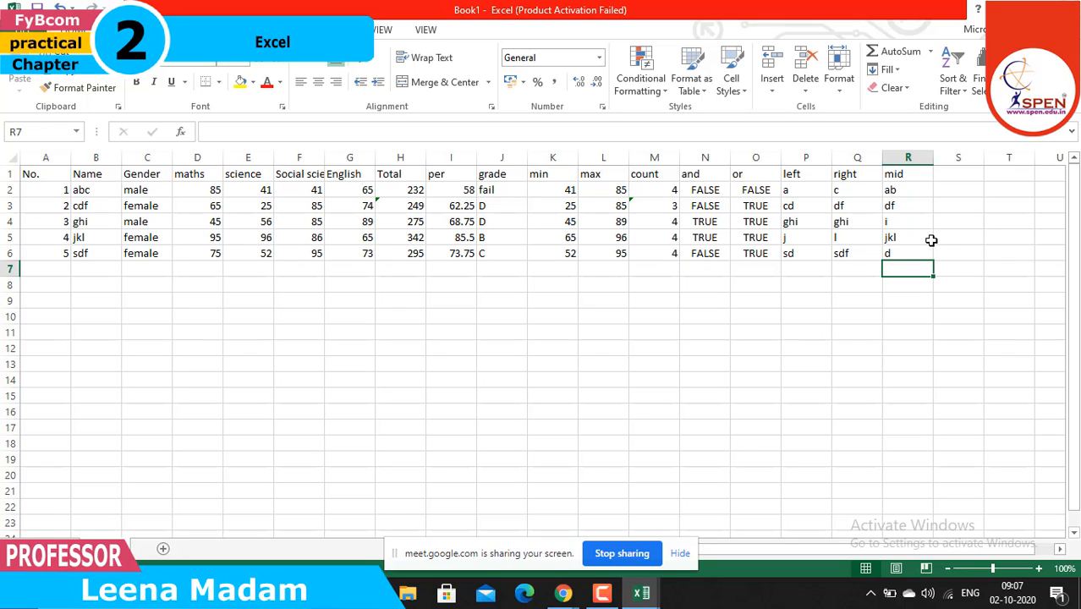
# Add the header "date" in S1 and enter a DATE formula in S2 for year 2020, month 10, day 02
pyautogui.doubleClick(947, 175)
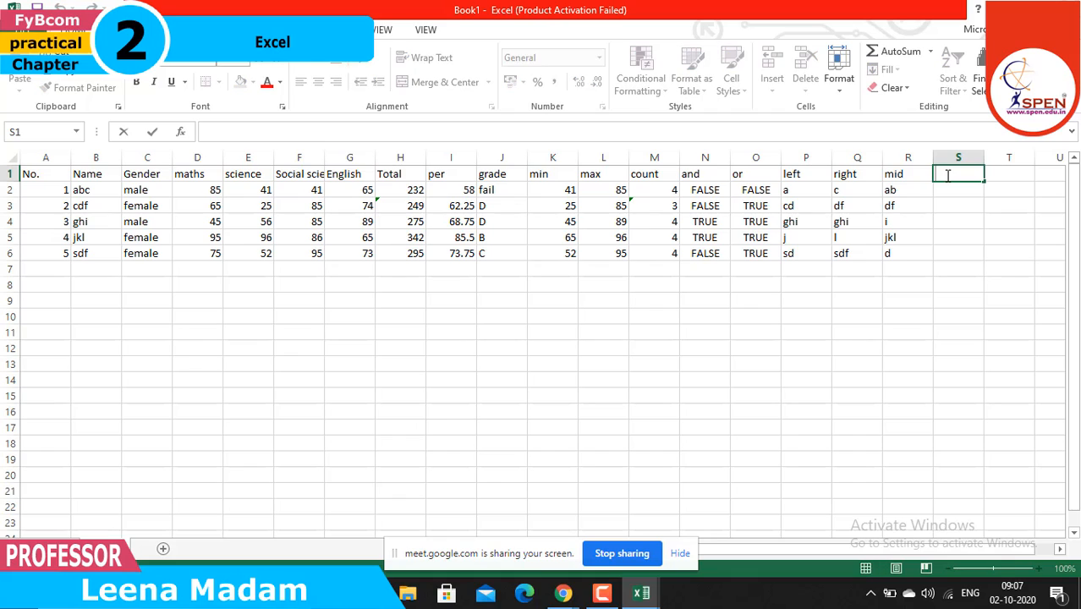
pyautogui.write('date')
pyautogui.click(947, 188)
pyautogui.write('=')
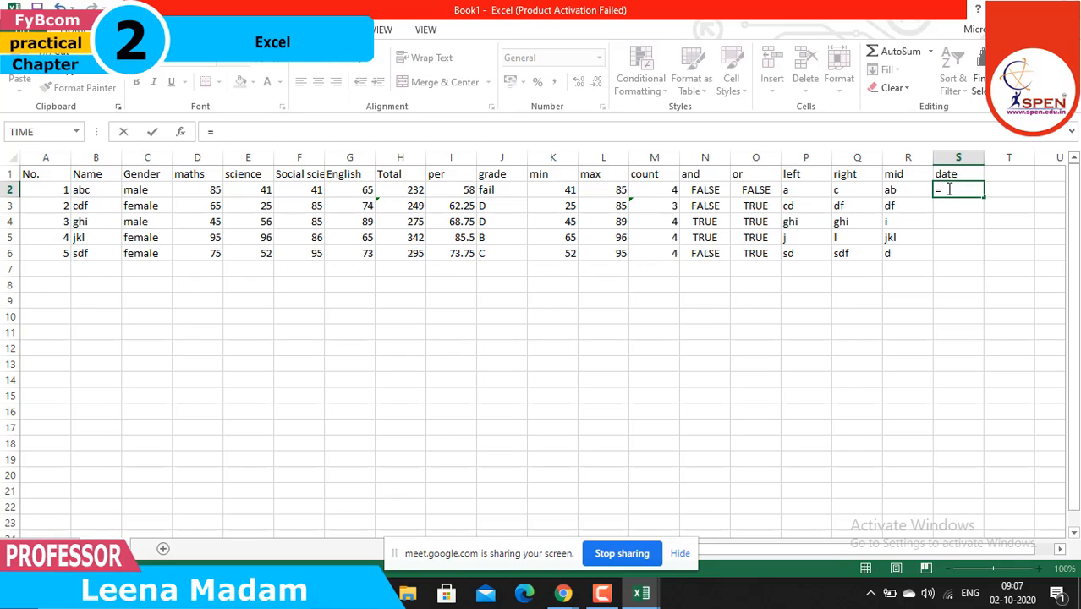
pyautogui.write('date(')
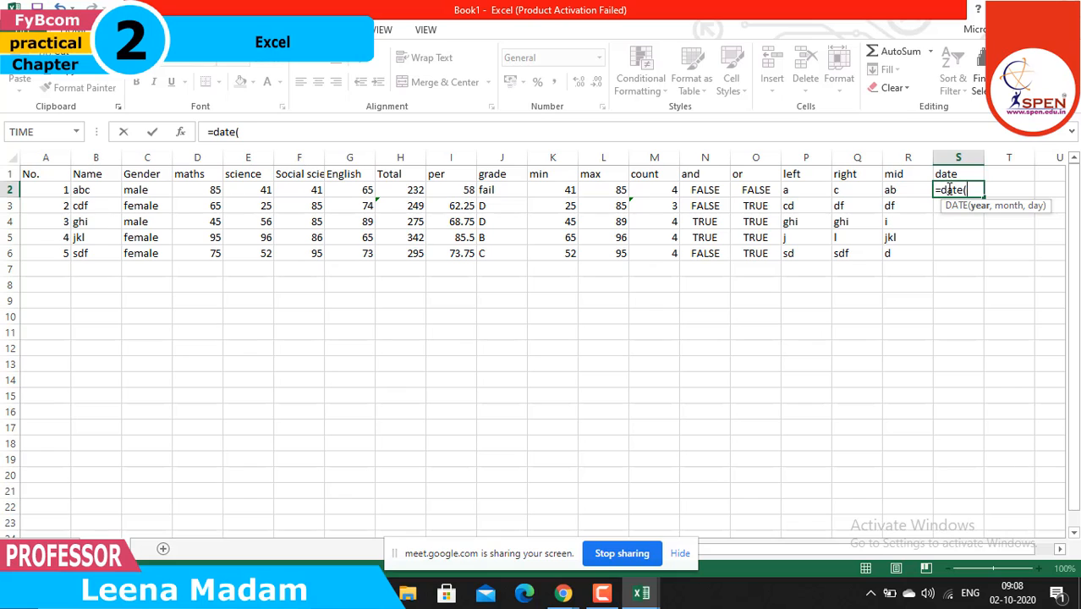
pyautogui.write('2020,10,')
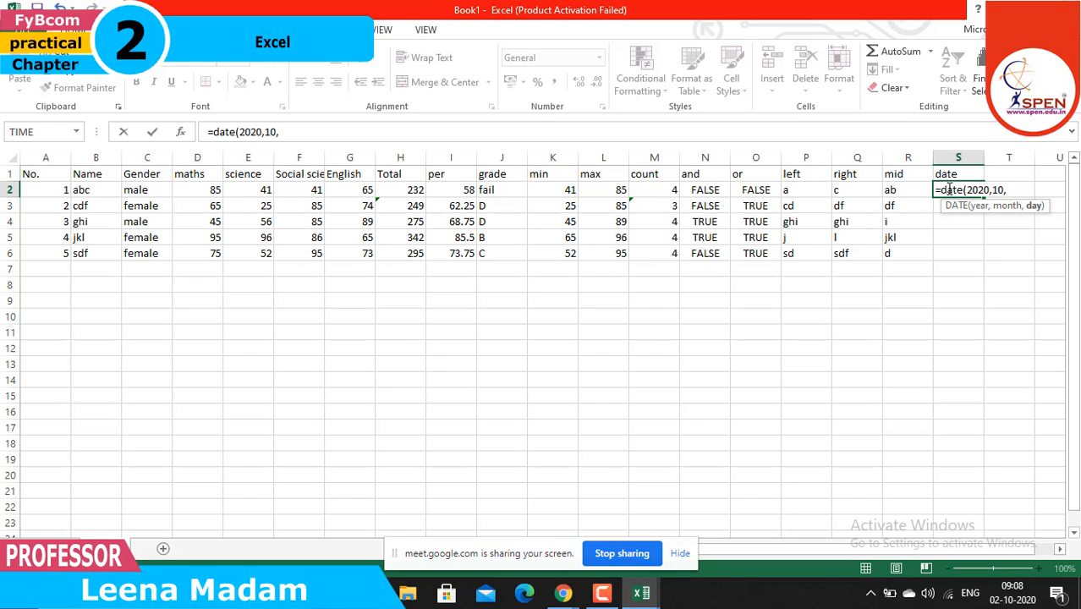
pyautogui.write('02')
pyautogui.press('Return')
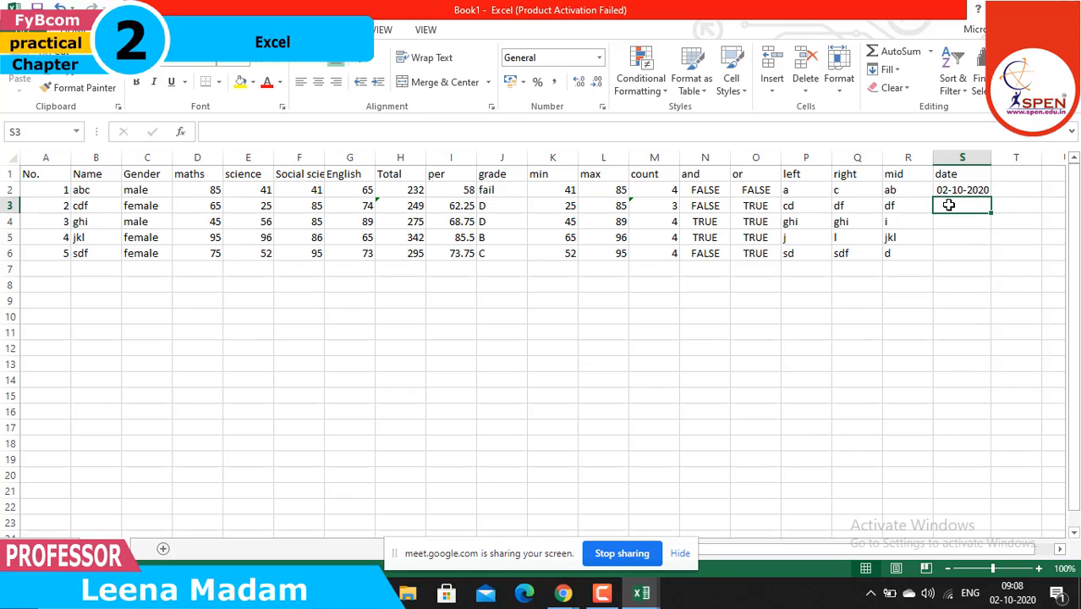
# Enter a DATE formula in S3 with year 2019, month 12 and day 14
pyautogui.doubleClick(949, 204)
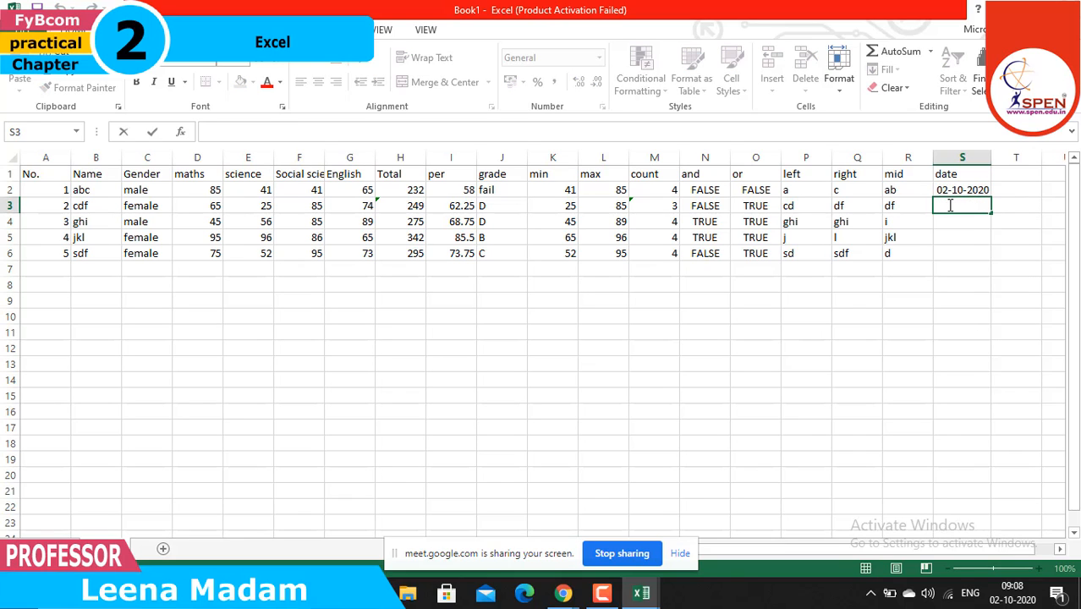
pyautogui.write('=date')
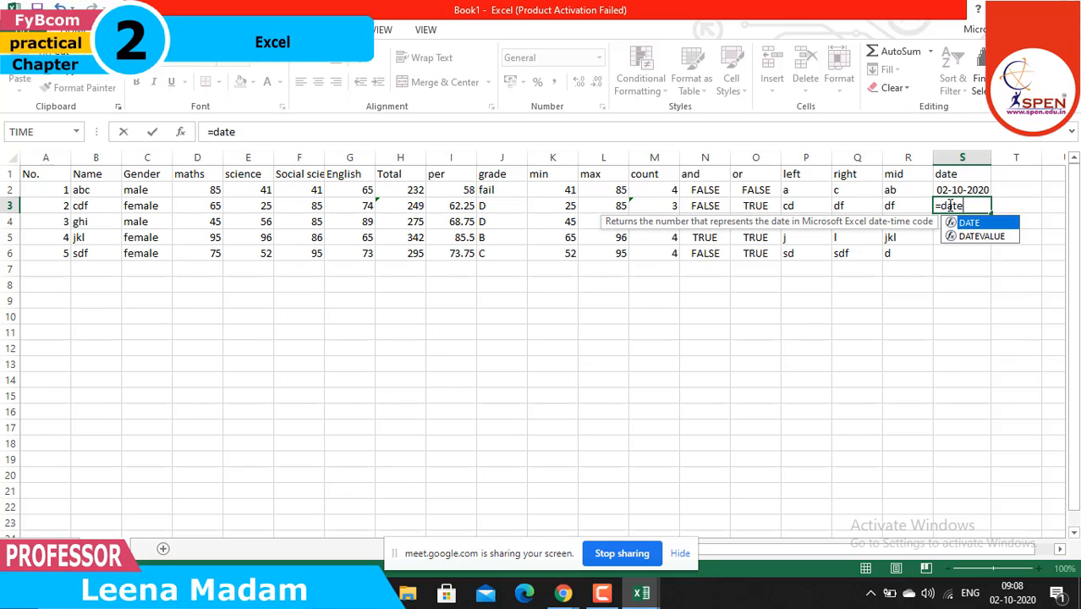
pyautogui.write('(201')
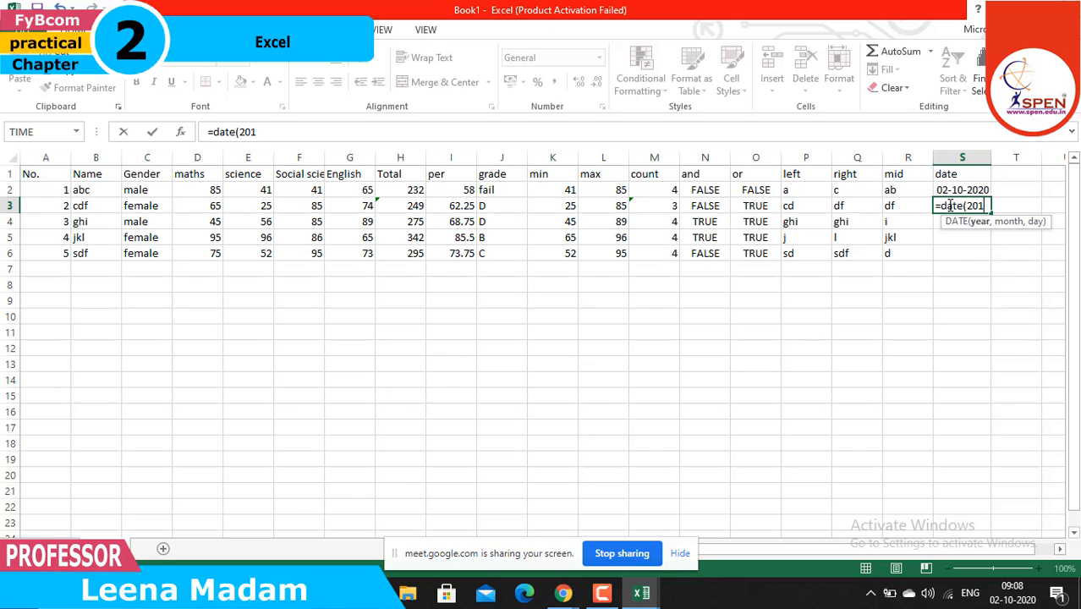
pyautogui.write('9,12,')
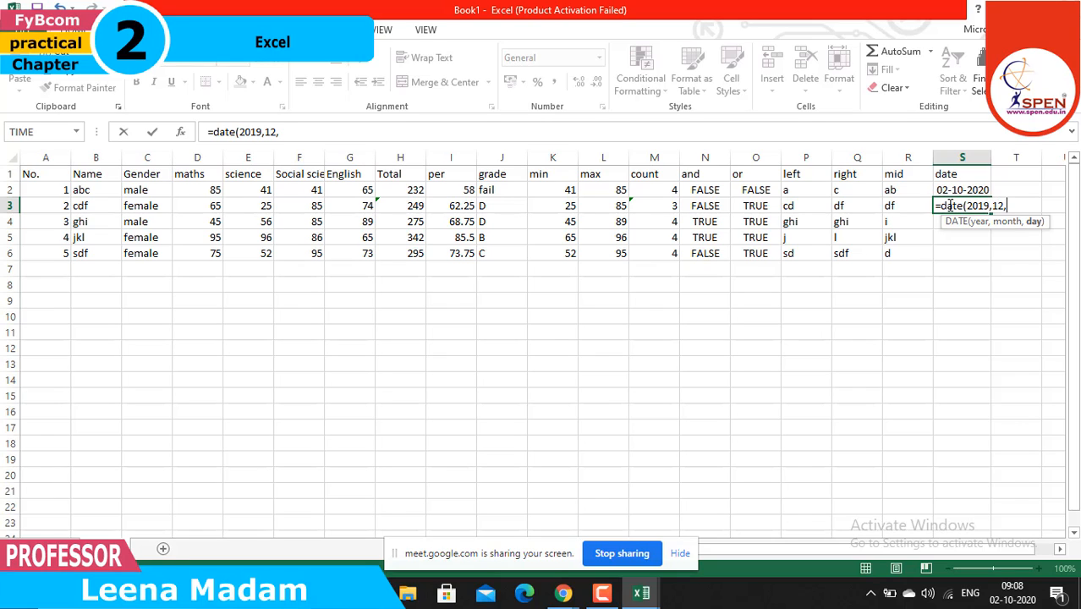
pyautogui.write('14)')
pyautogui.press('Return')
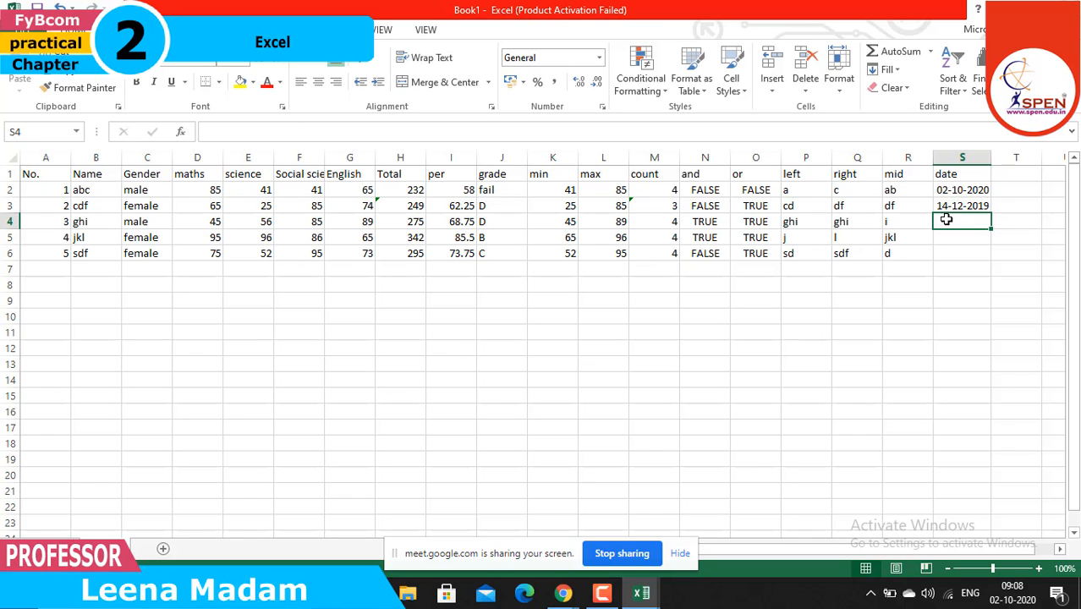
# Enter a DATE formula in S4 with year 2017, month 2 and day 25
pyautogui.write('=date(')
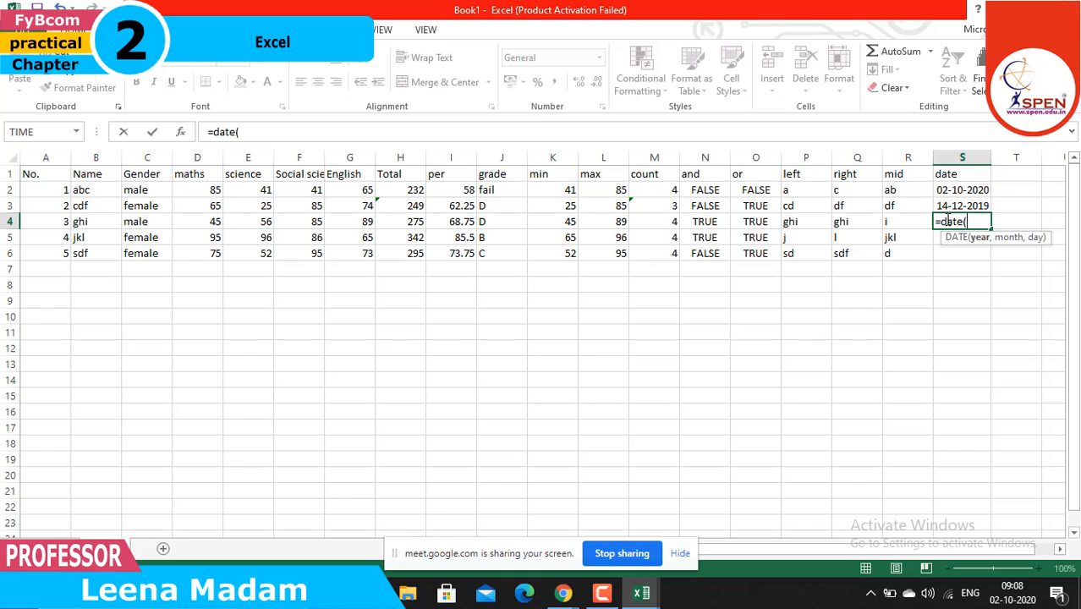
pyautogui.write('2017,2,')
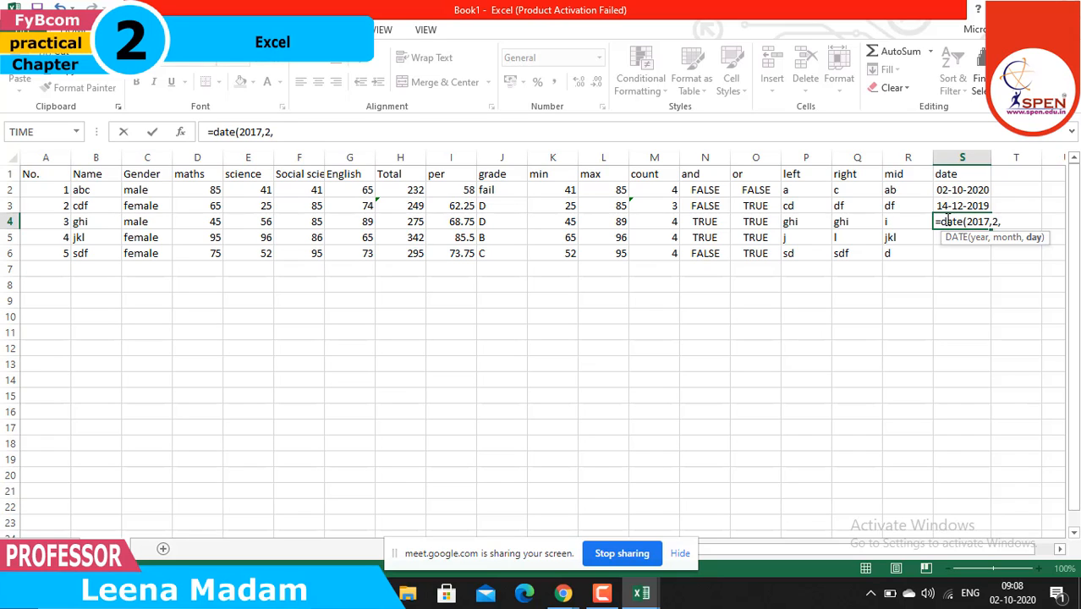
pyautogui.write('25)')
pyautogui.press('Return')
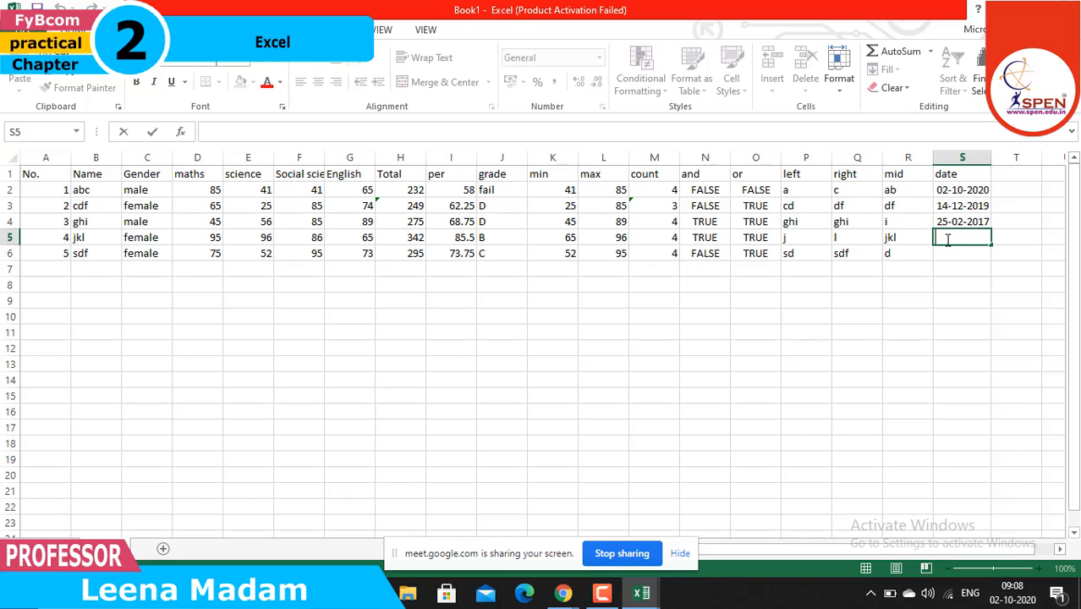
# Enter a DATE formula in S5 with year 2014, month 4 and day 19
pyautogui.write('=date(')
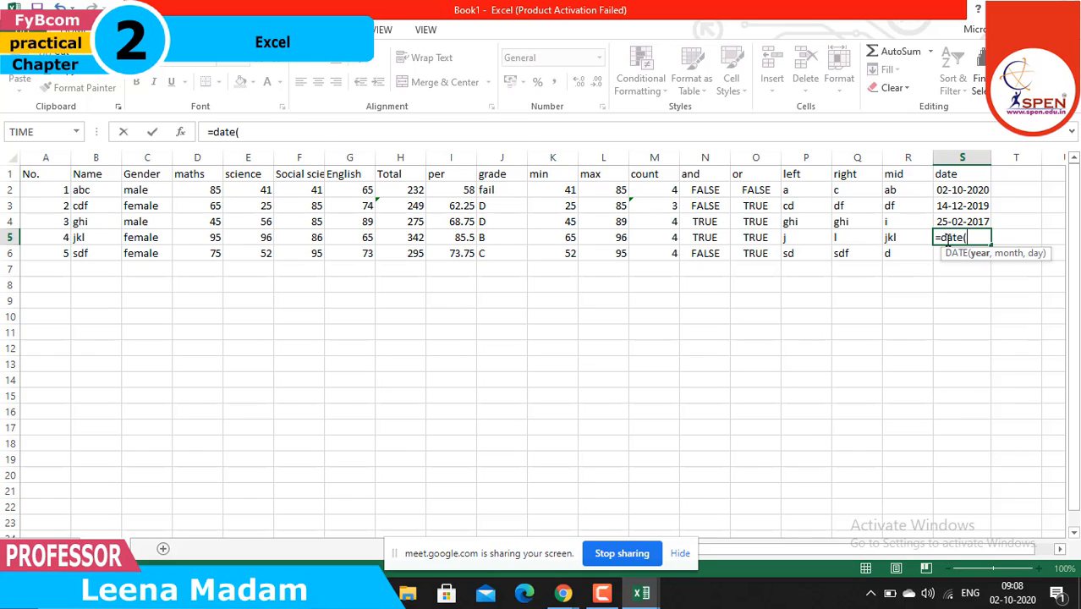
pyautogui.write('2014,')
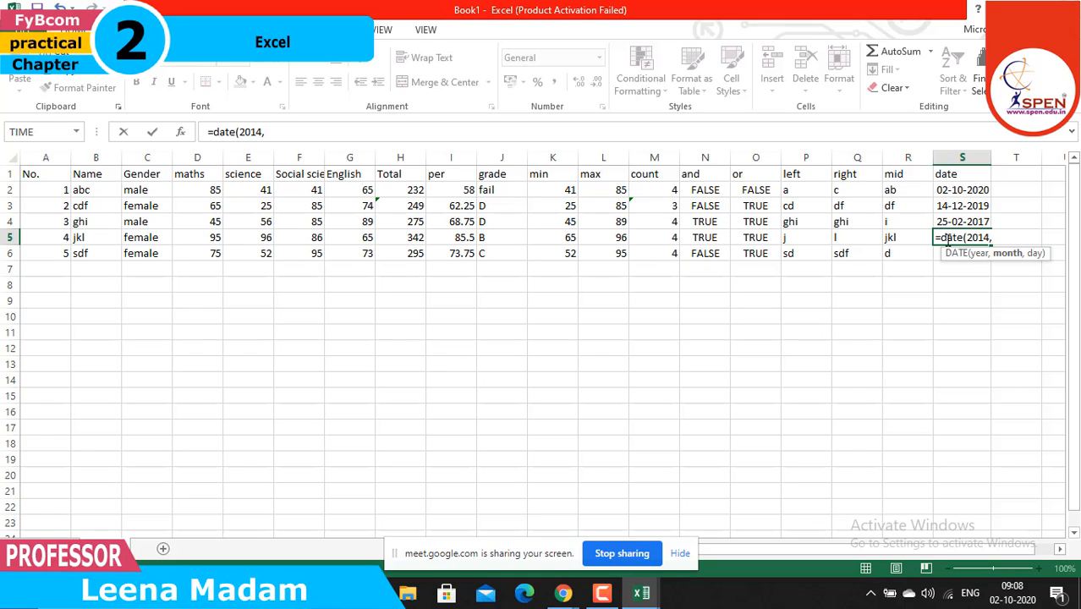
pyautogui.write('4,19)')
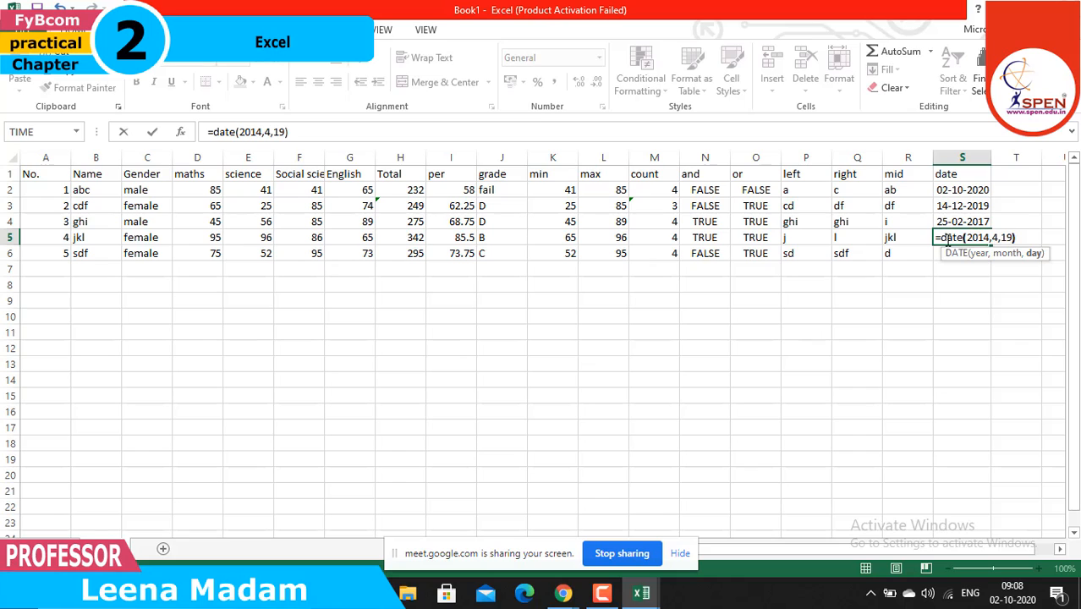
pyautogui.press('Return')
# Enter a DATE formula in S6 with year 2013, month 5 and day 6
pyautogui.write('=dat')
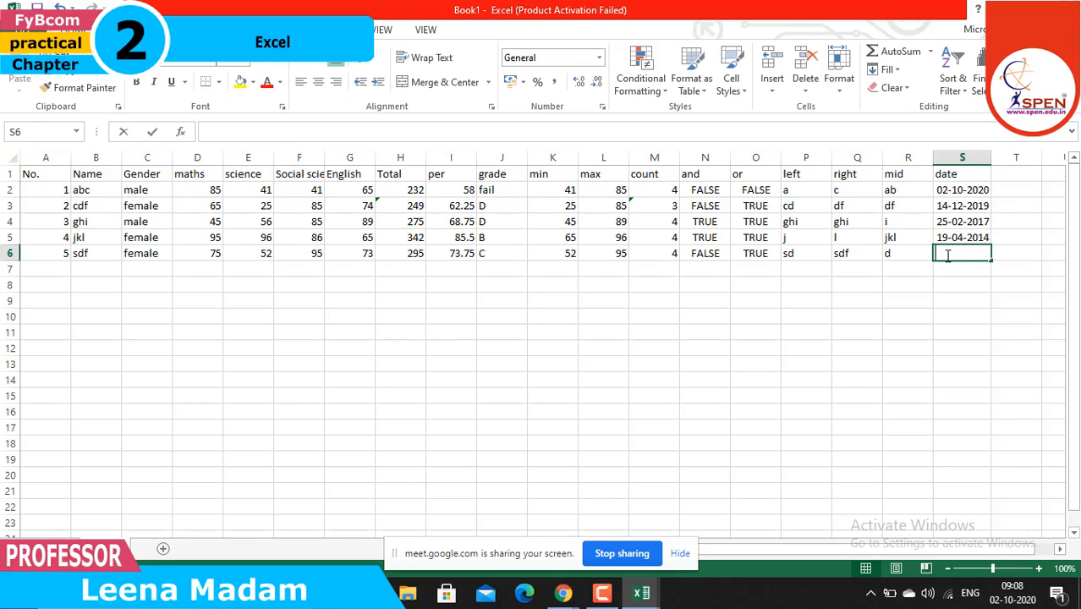
pyautogui.write('e')
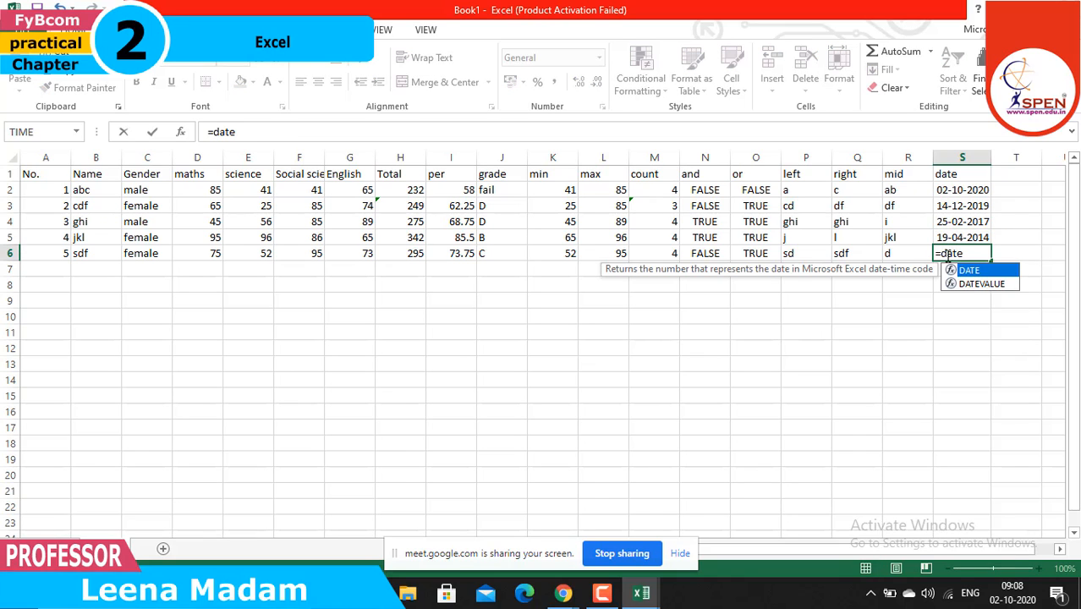
pyautogui.write('(')
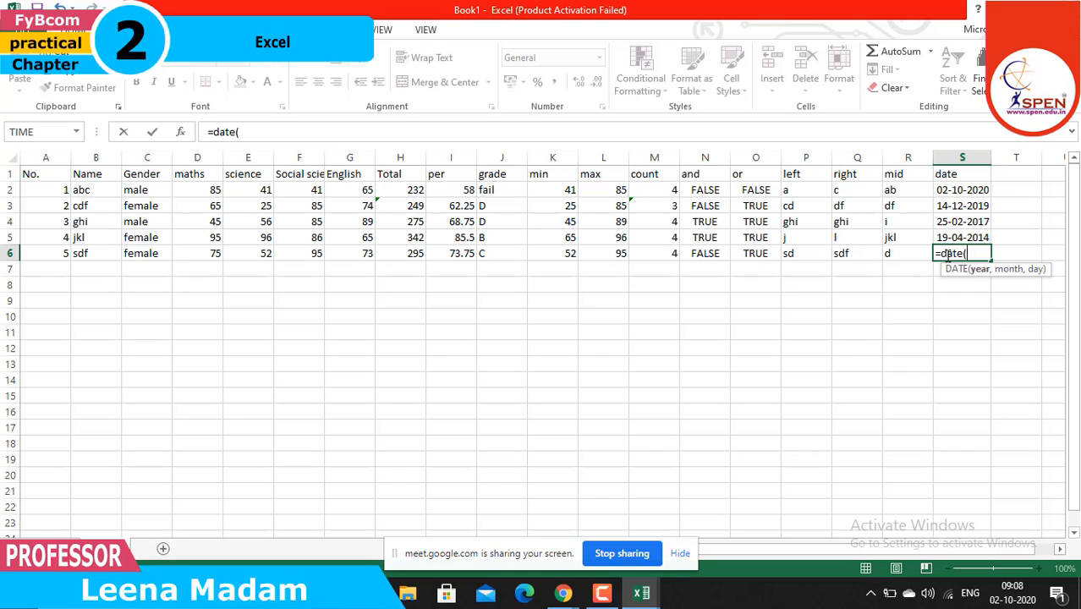
pyautogui.write('2013,')
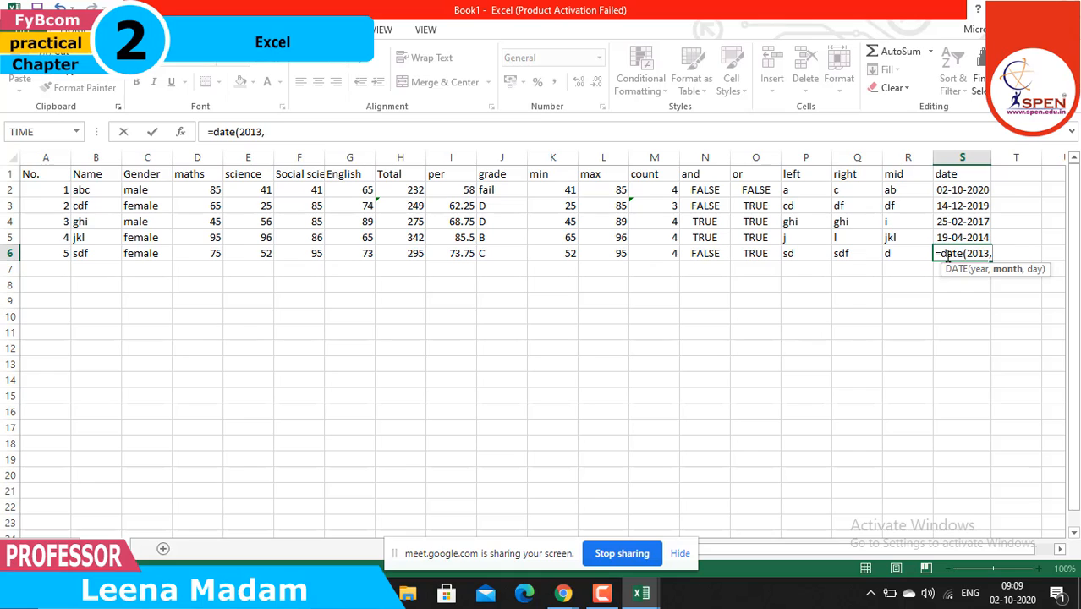
pyautogui.write('5,6)')
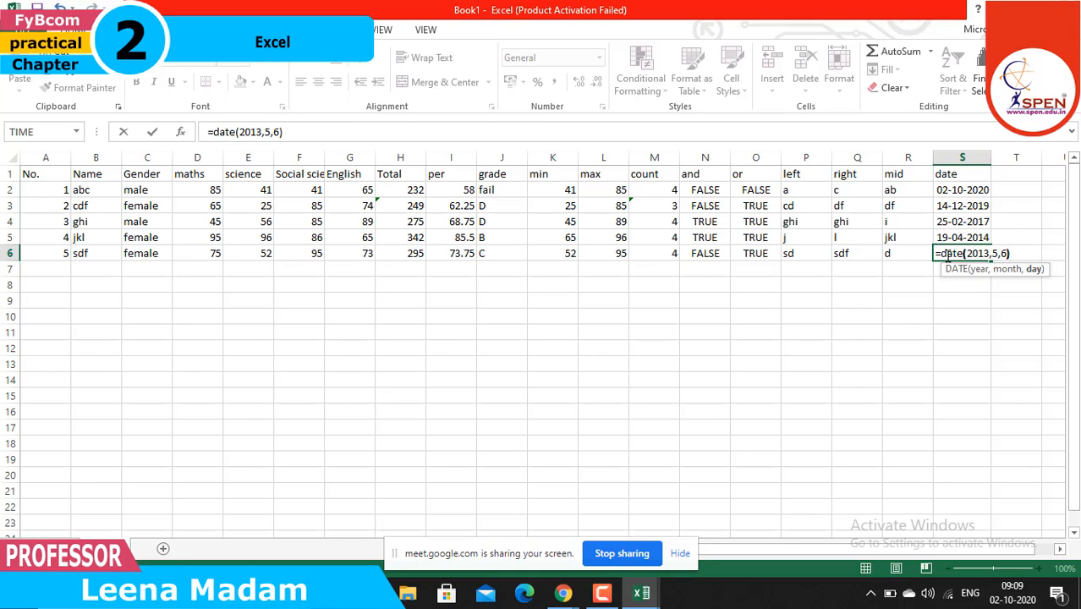
pyautogui.press('Return')
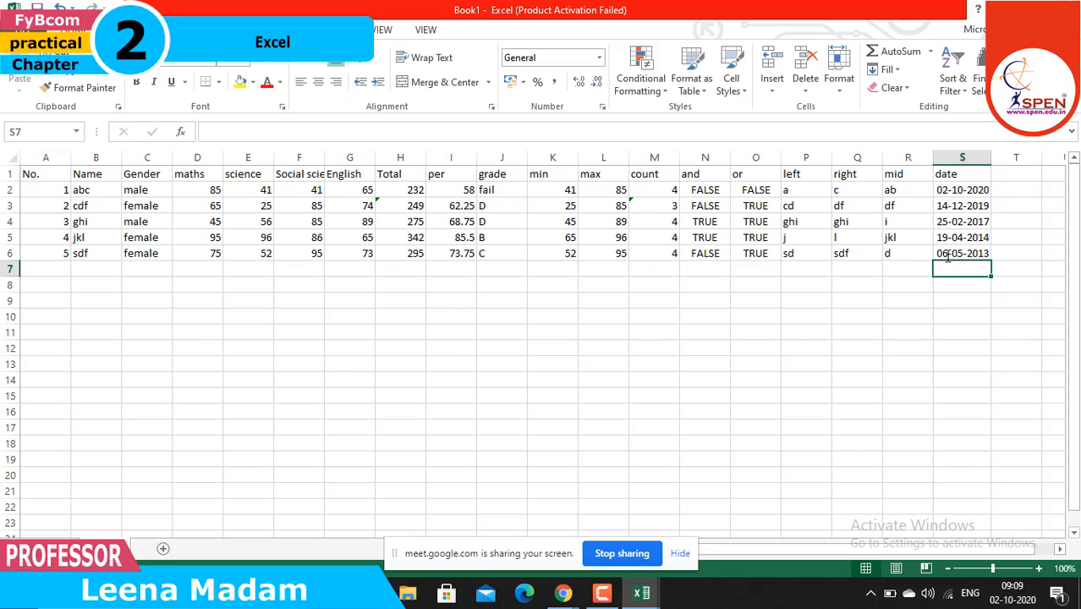
# Add the header "time" in T1 and enter a TIME formula in T2 with hour 24, minute 24 and second 24
pyautogui.click(1009, 174)
pyautogui.write('t')
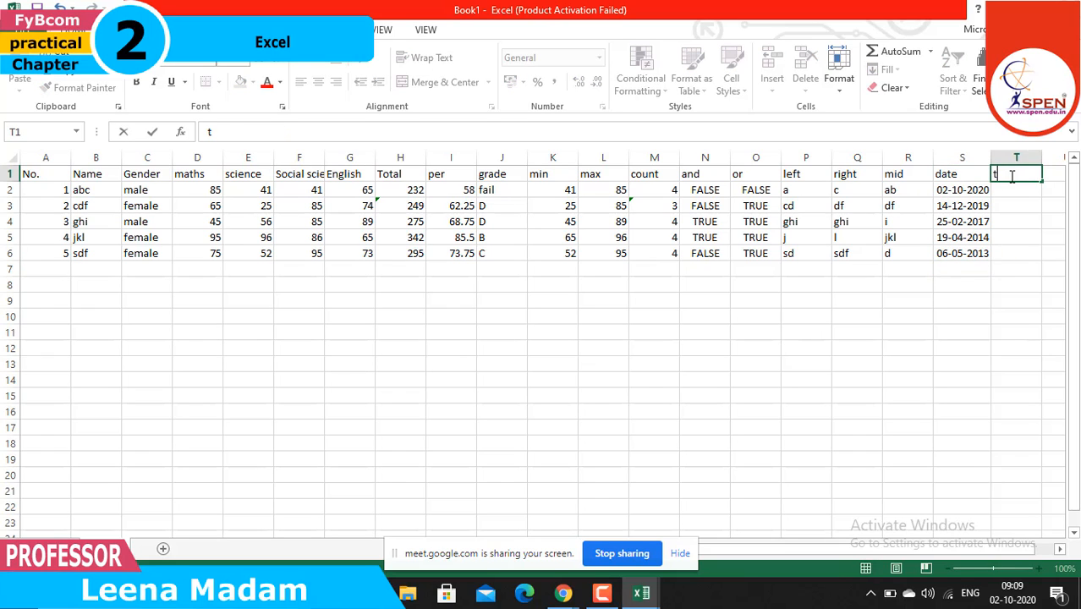
pyautogui.write('ime')
pyautogui.click(1011, 191)
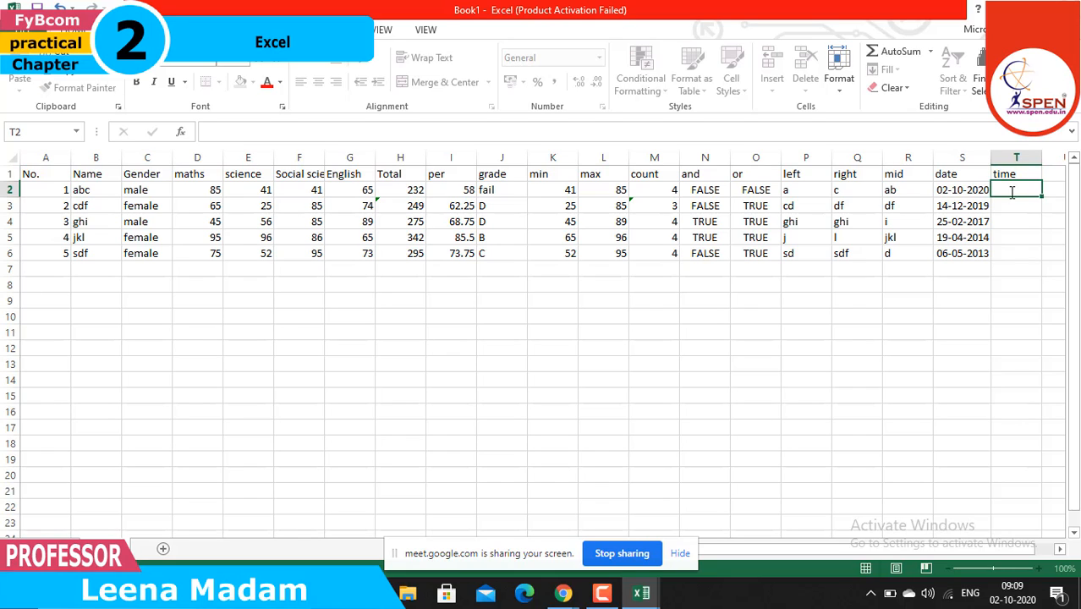
pyautogui.write('=time')
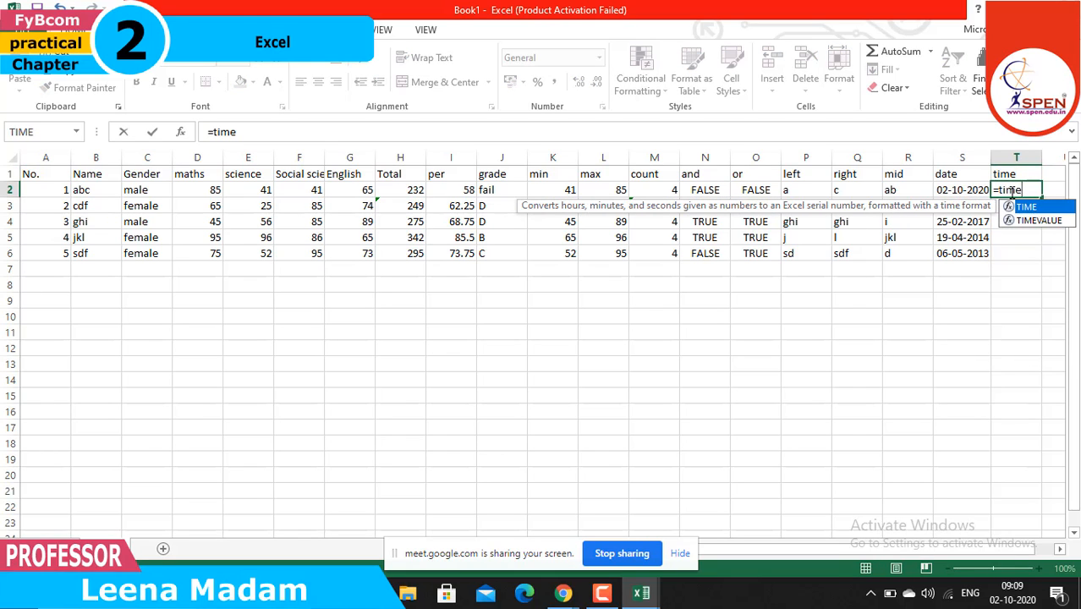
pyautogui.write('(')
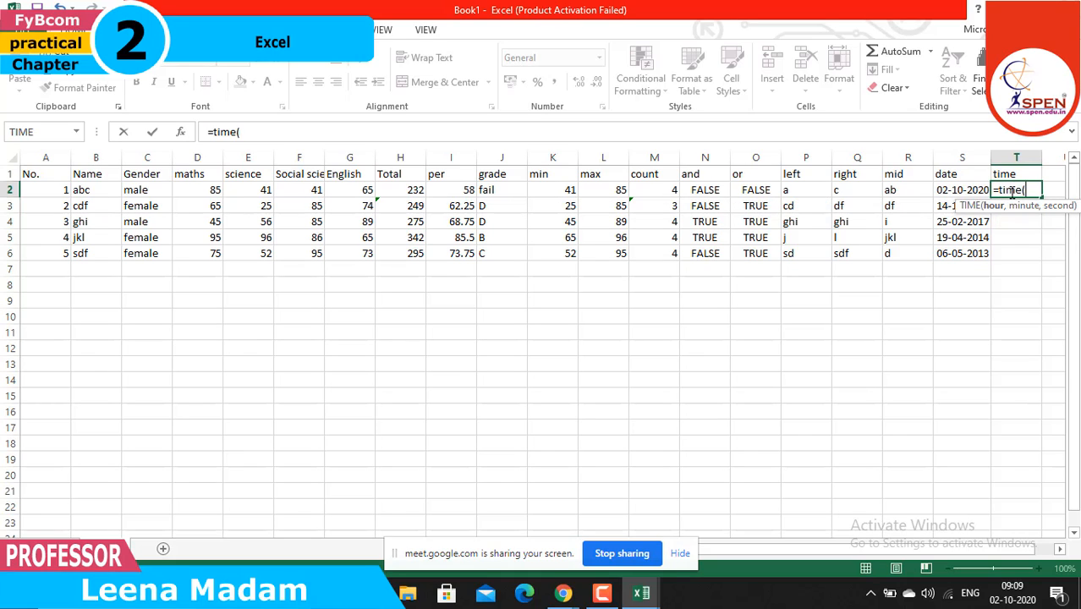
pyautogui.write('24,')
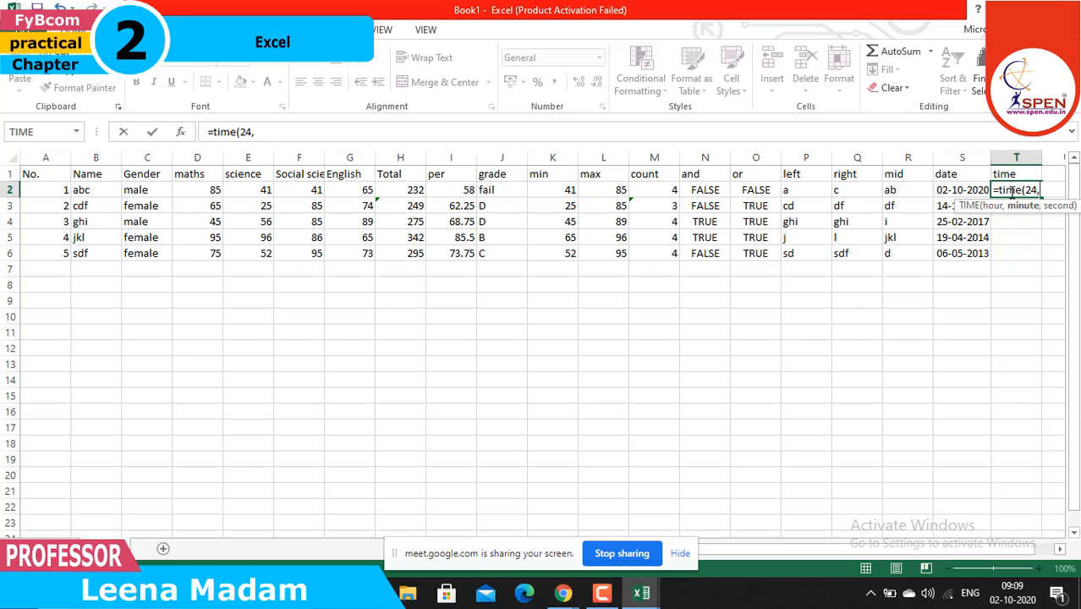
pyautogui.write('24,24')
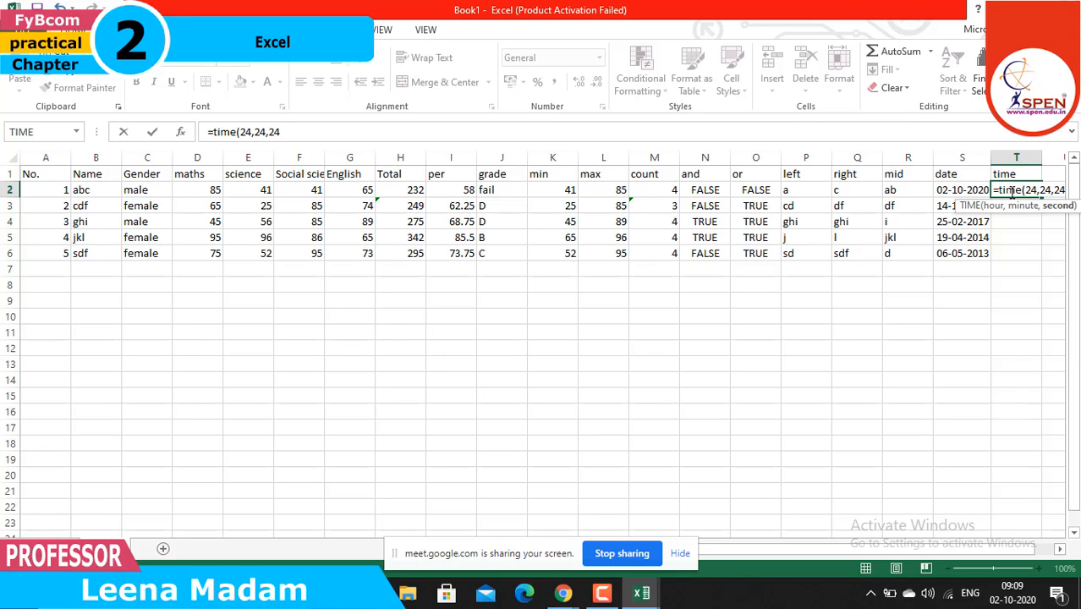
pyautogui.write(')')
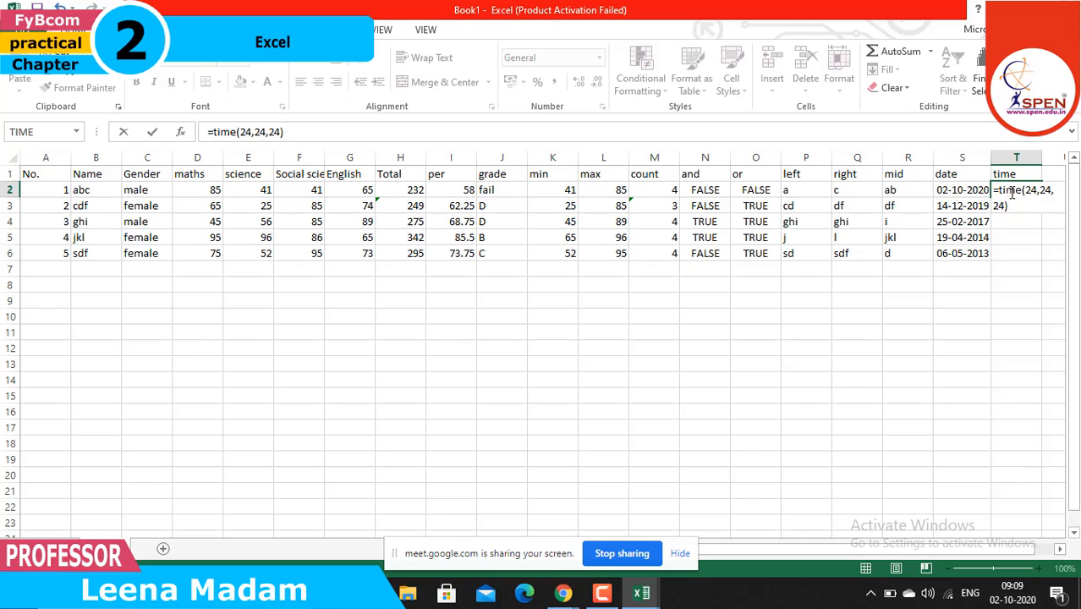
pyautogui.press('Return')
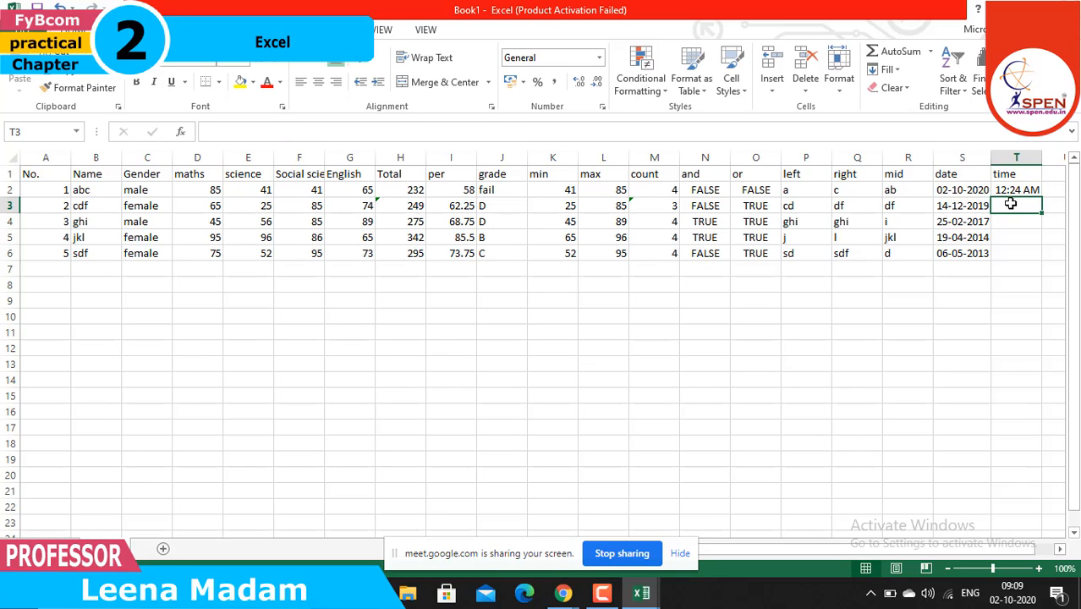
# Enter a TIME formula in T3 with hour 22, minute 12 and second 56
pyautogui.write('=')
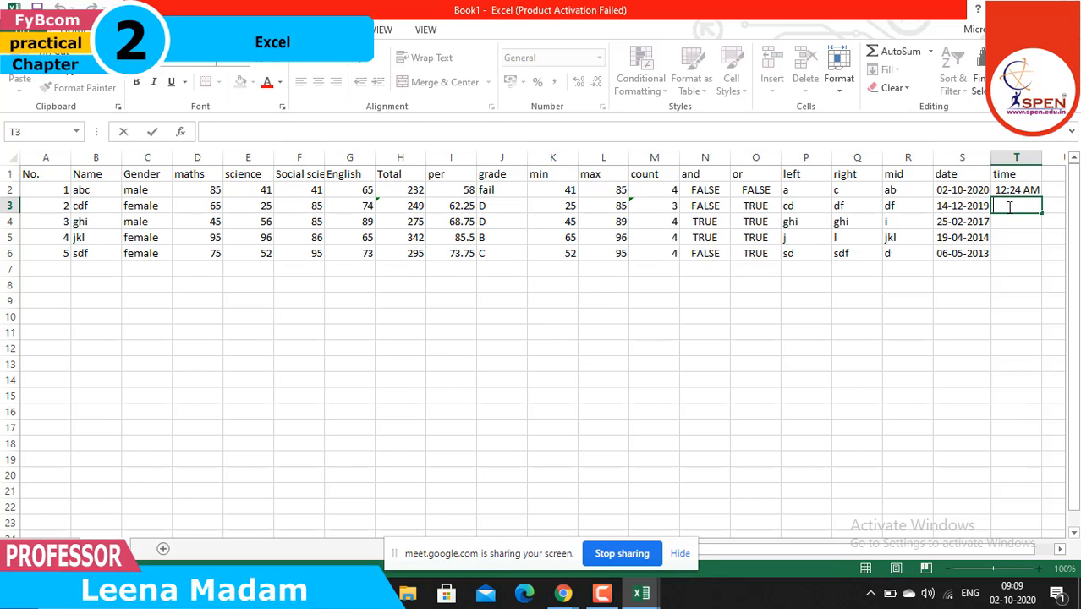
pyautogui.write('tim')
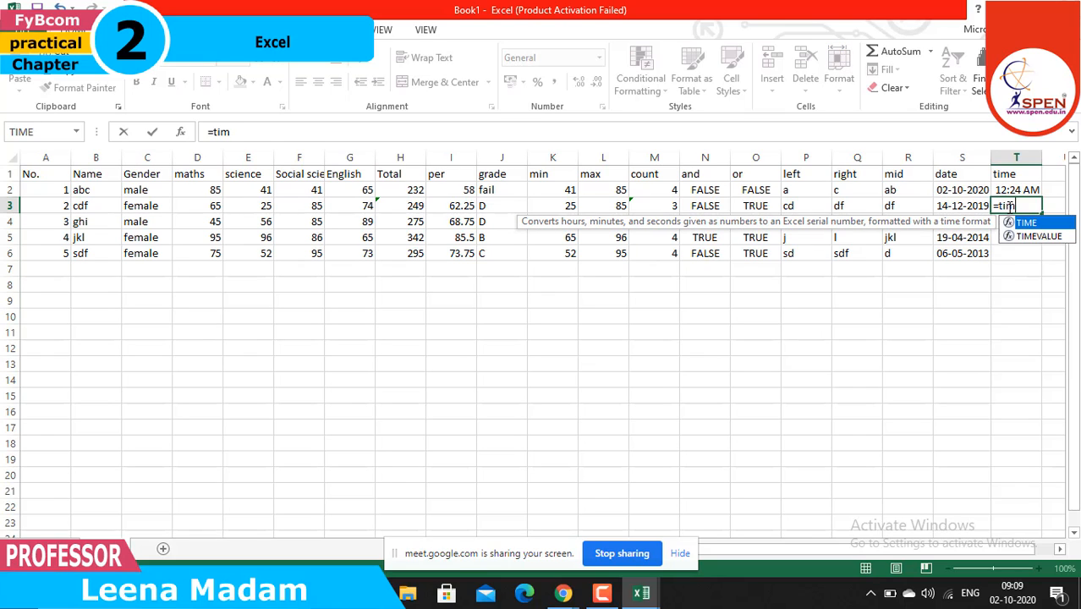
pyautogui.write('e(')
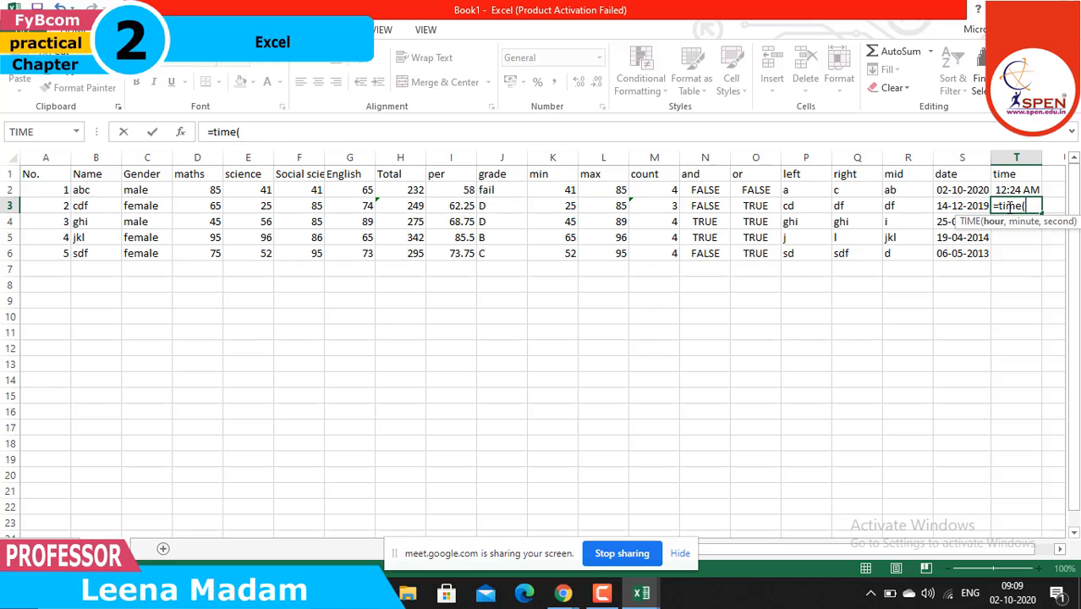
pyautogui.write('22,')
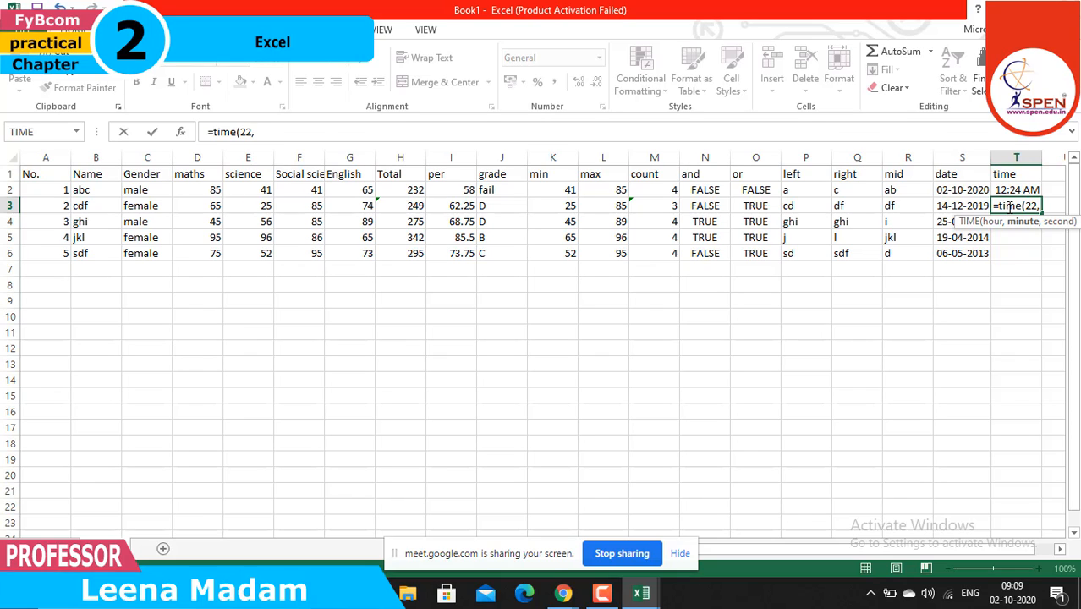
pyautogui.write('12,')
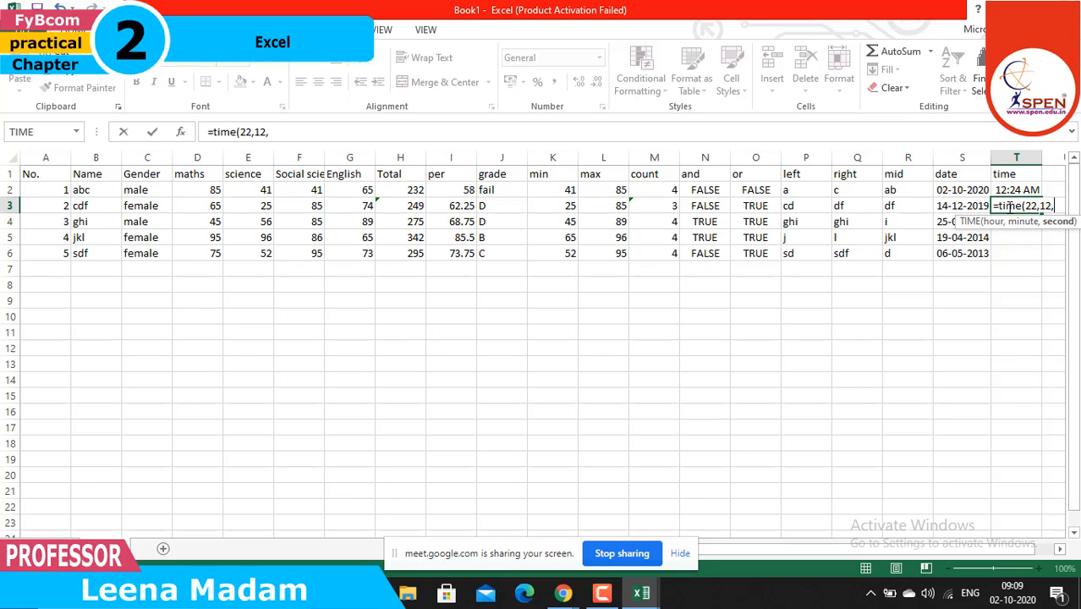
pyautogui.write('56)')
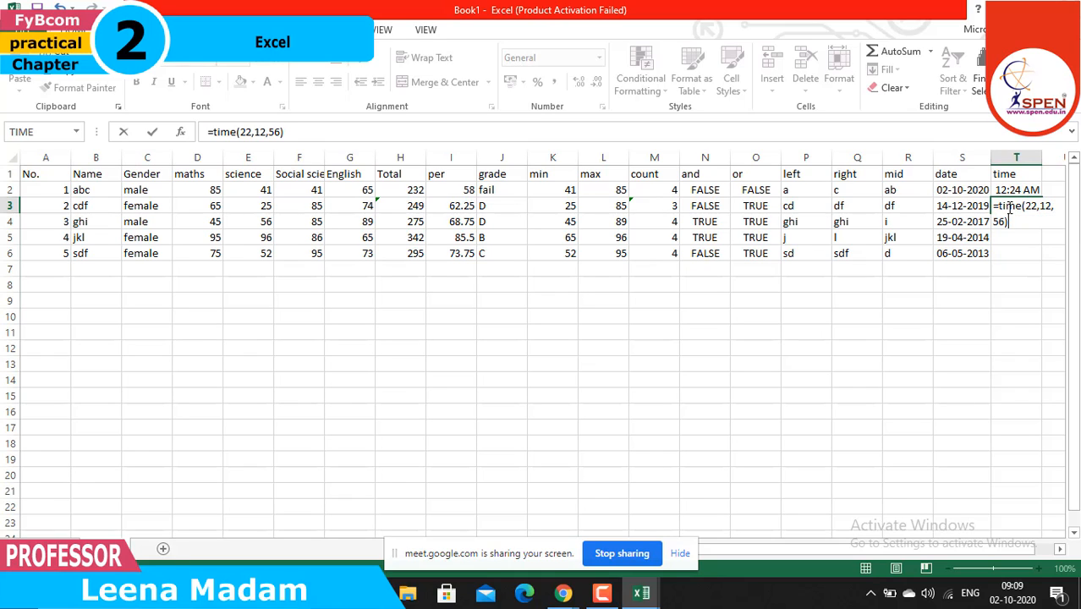
pyautogui.press('Return')
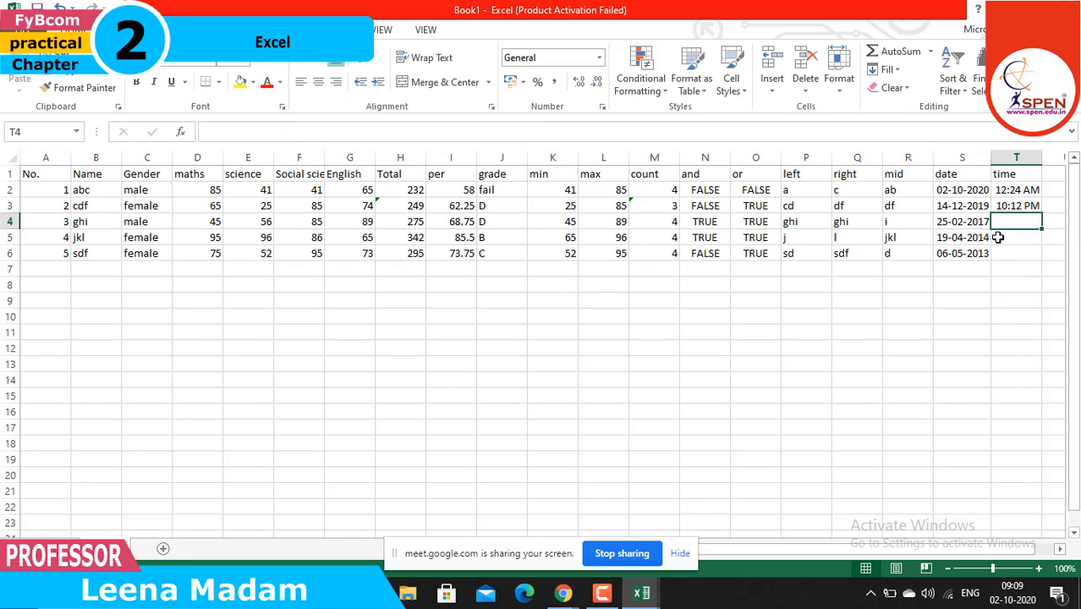
# Enter a TIME formula in T4 with hour 5, minute 7 and second 8
pyautogui.write('=t')
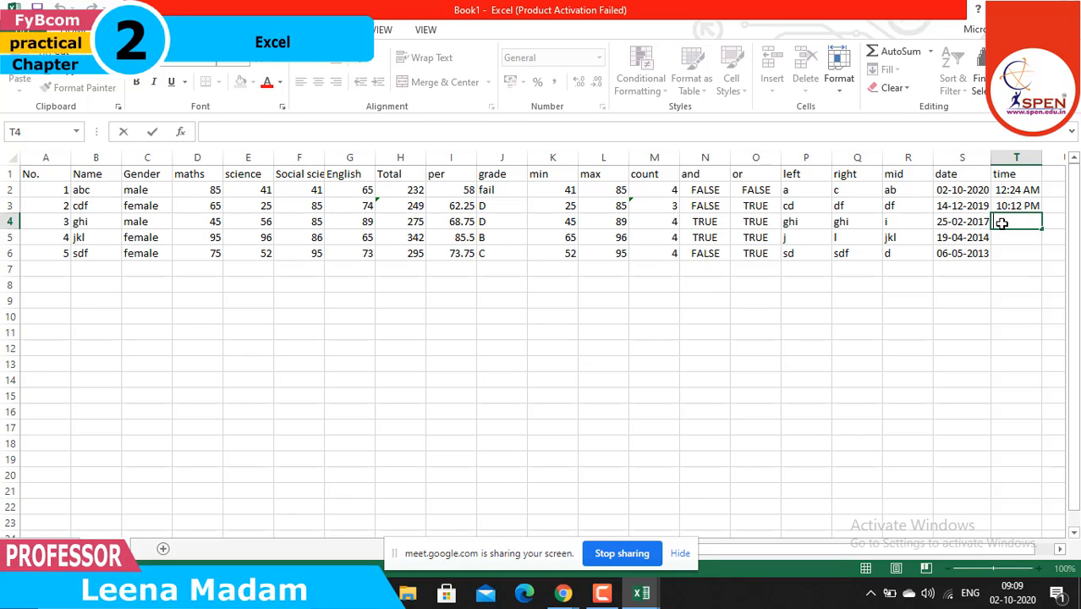
pyautogui.write('ie')
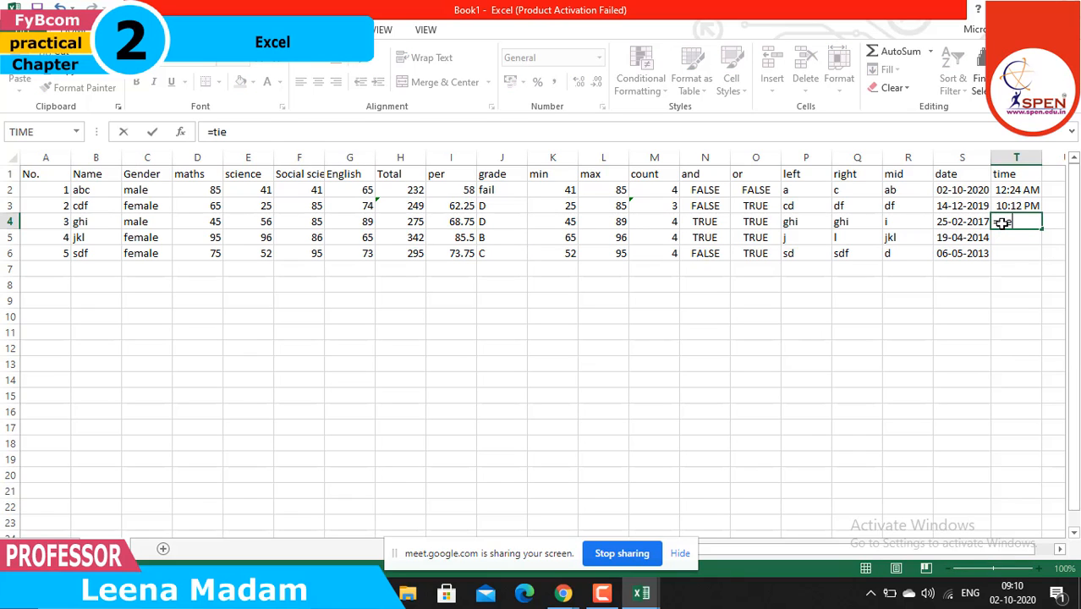
pyautogui.press('BackSpace')
pyautogui.write('me(')
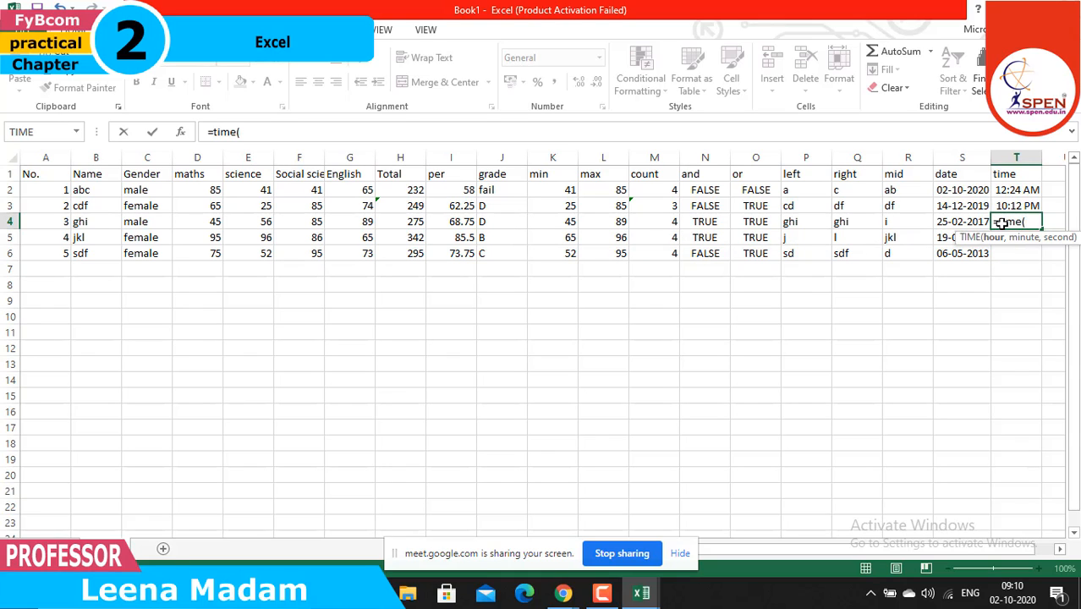
pyautogui.write('5,7')
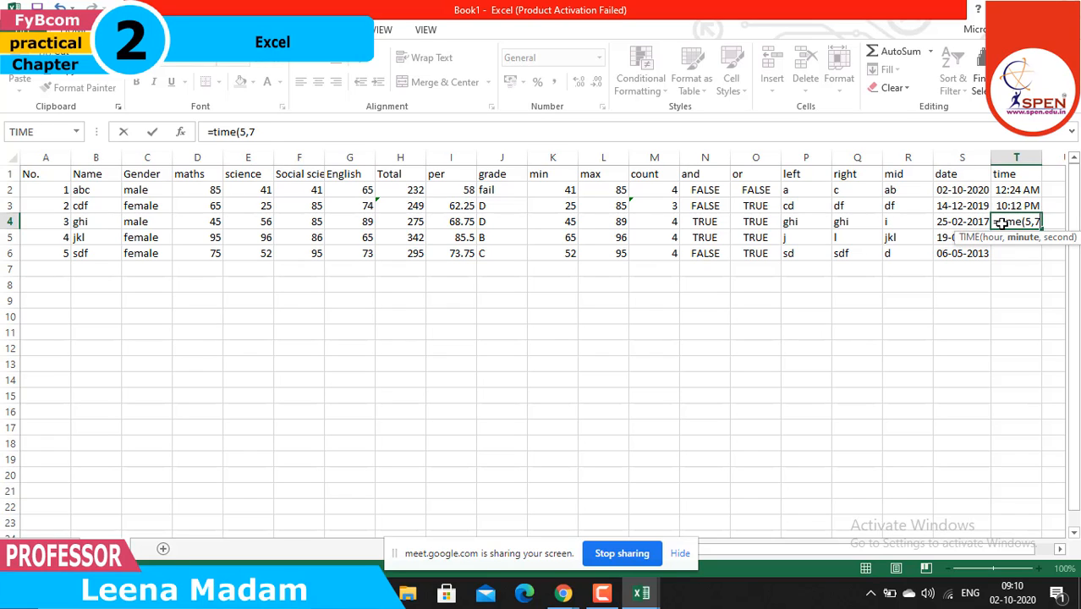
pyautogui.write(',')
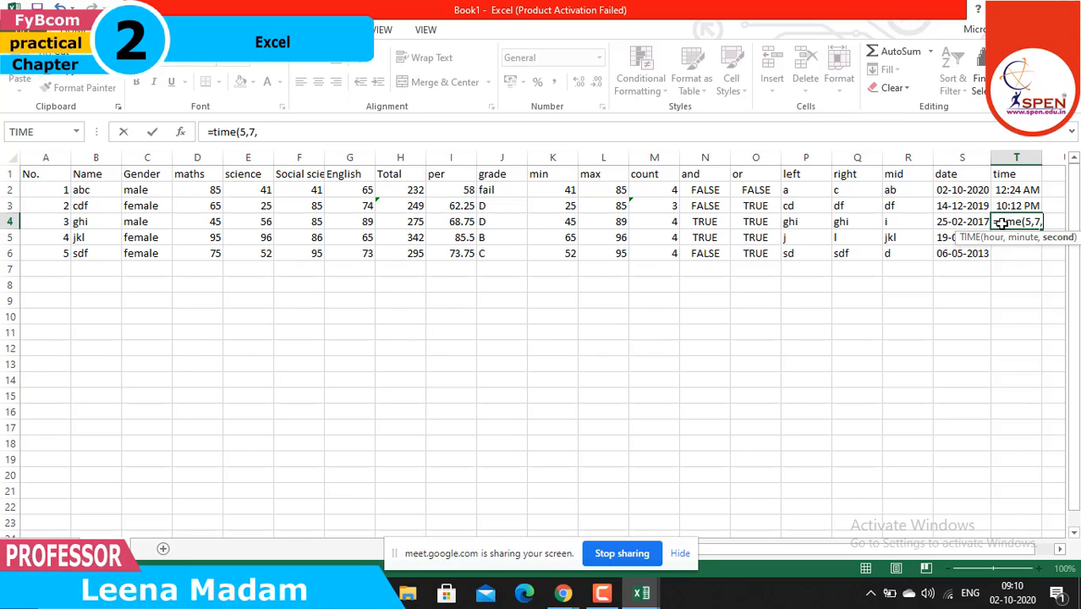
pyautogui.write('8)')
pyautogui.hotkey('ctrl', 'Return')
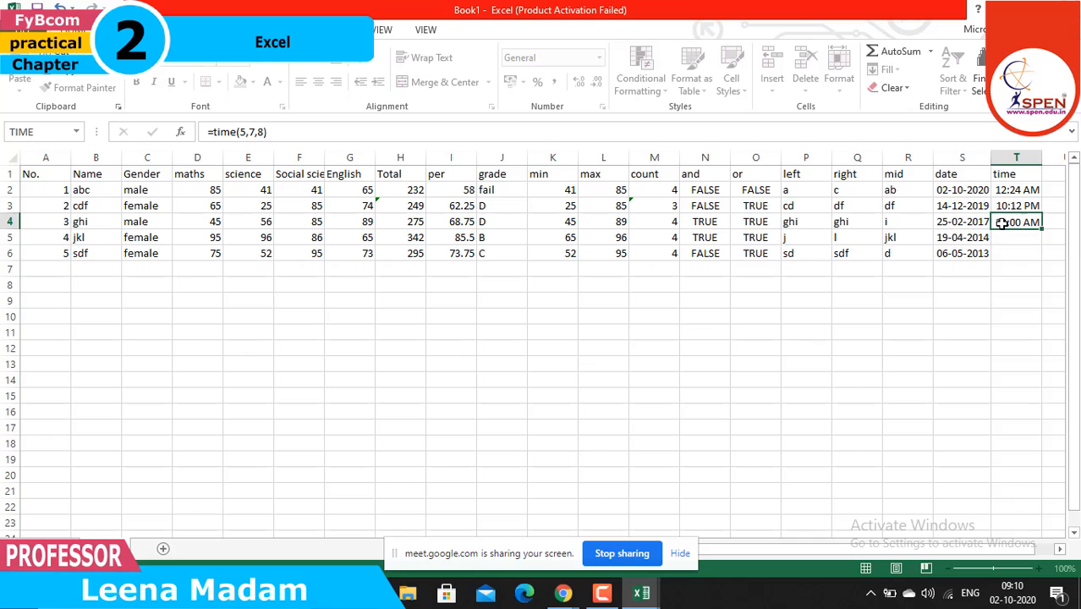
pyautogui.press('Return')
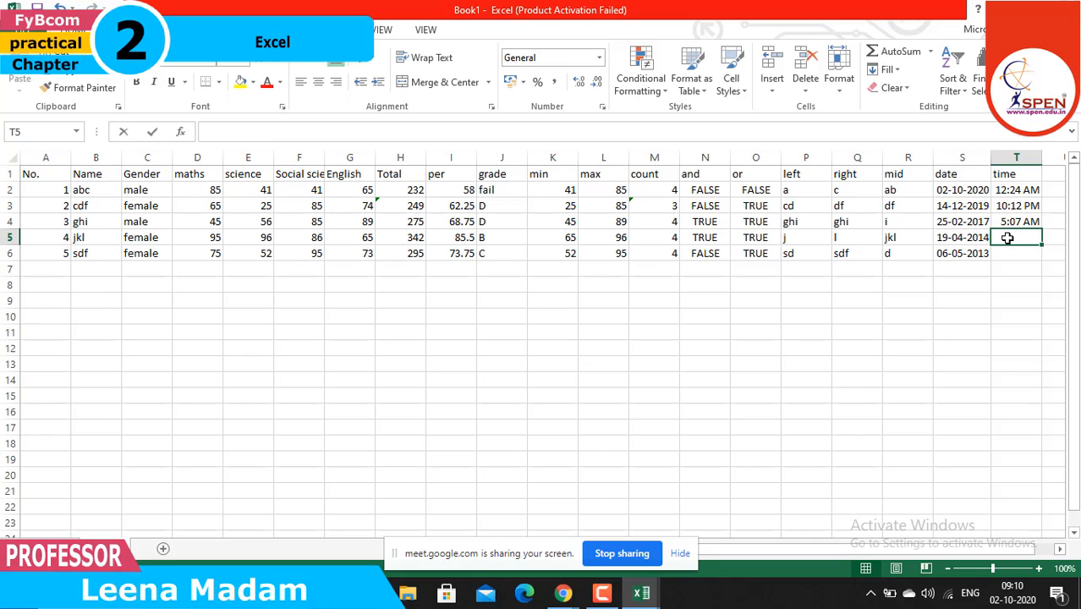
# Enter a TIME formula in T5 with hour 4, minute 6 and second 9
pyautogui.write('=tim')
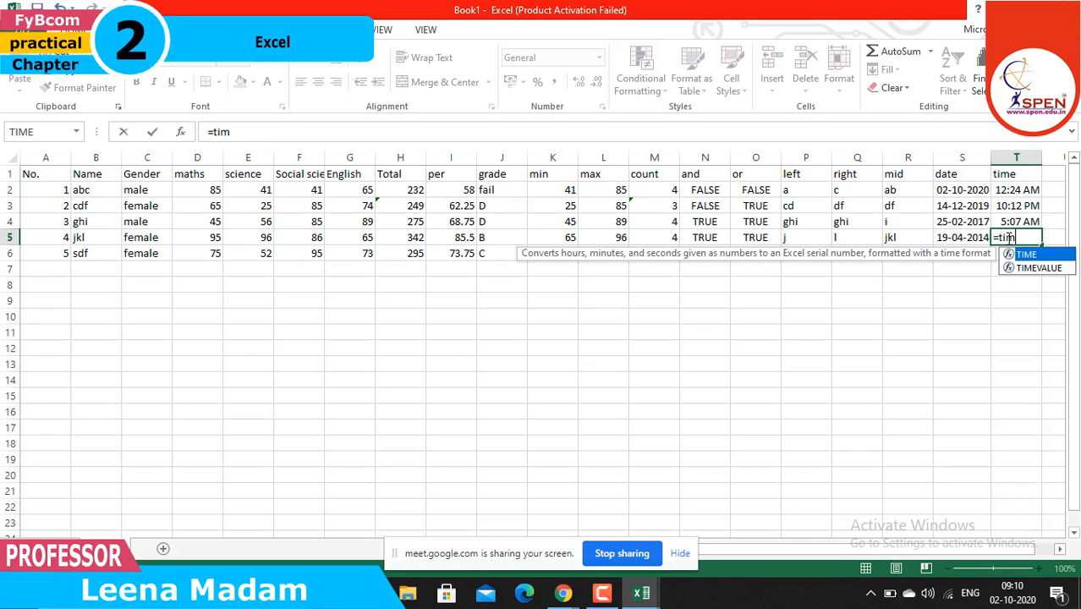
pyautogui.write('e(')
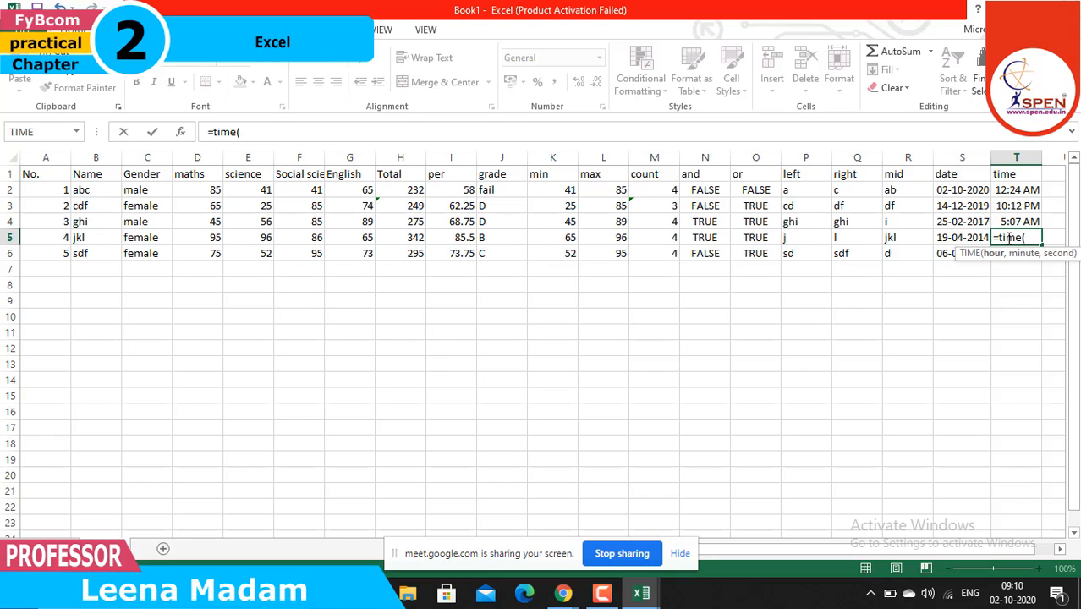
pyautogui.write('4,6,9)')
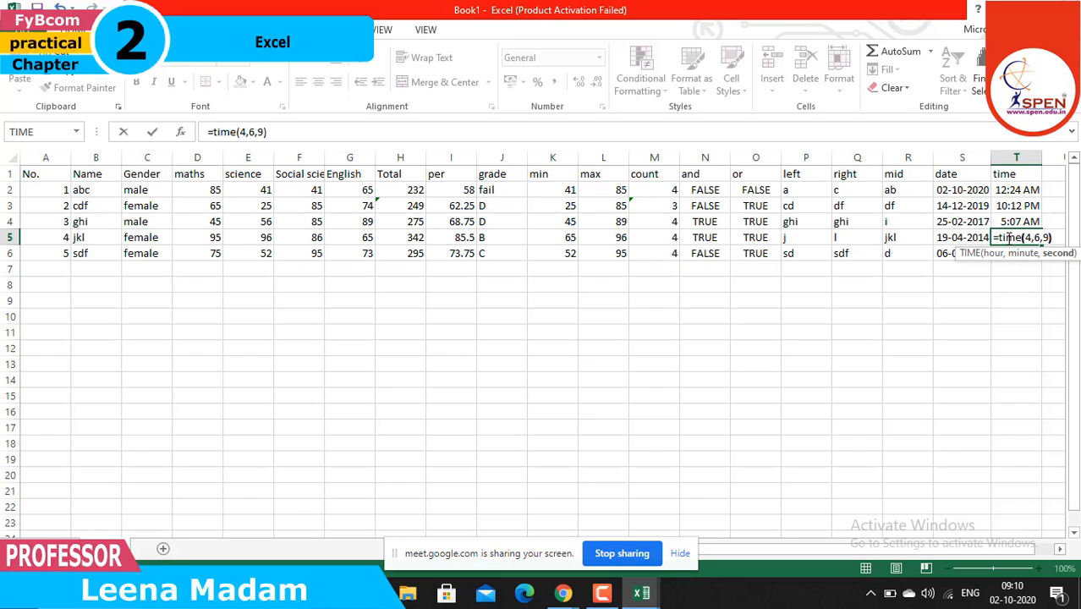
pyautogui.press('Return')
# Enter a TIME formula in T6 with hour 12, minute 25 and second 45
pyautogui.write('=')
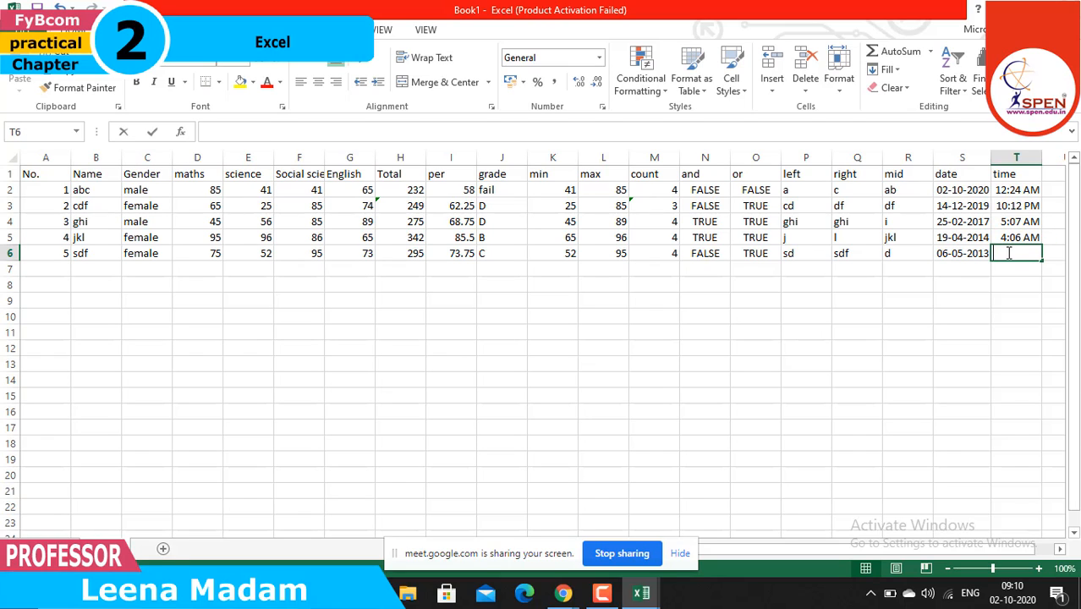
pyautogui.write('tiam')
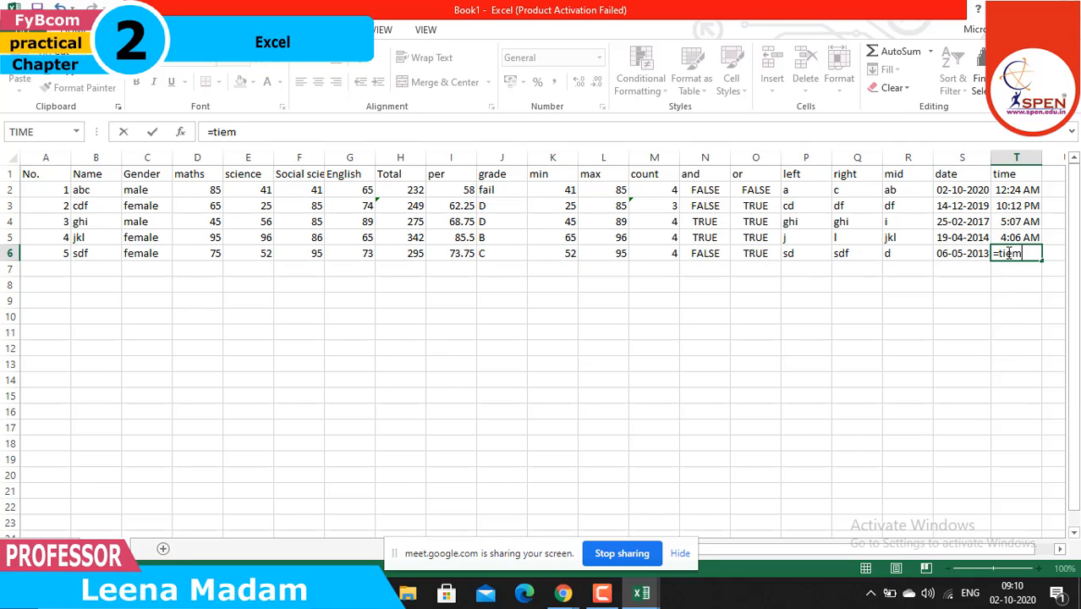
pyautogui.press('BackSpace')
pyautogui.press('BackSpace')
pyautogui.write('me(')
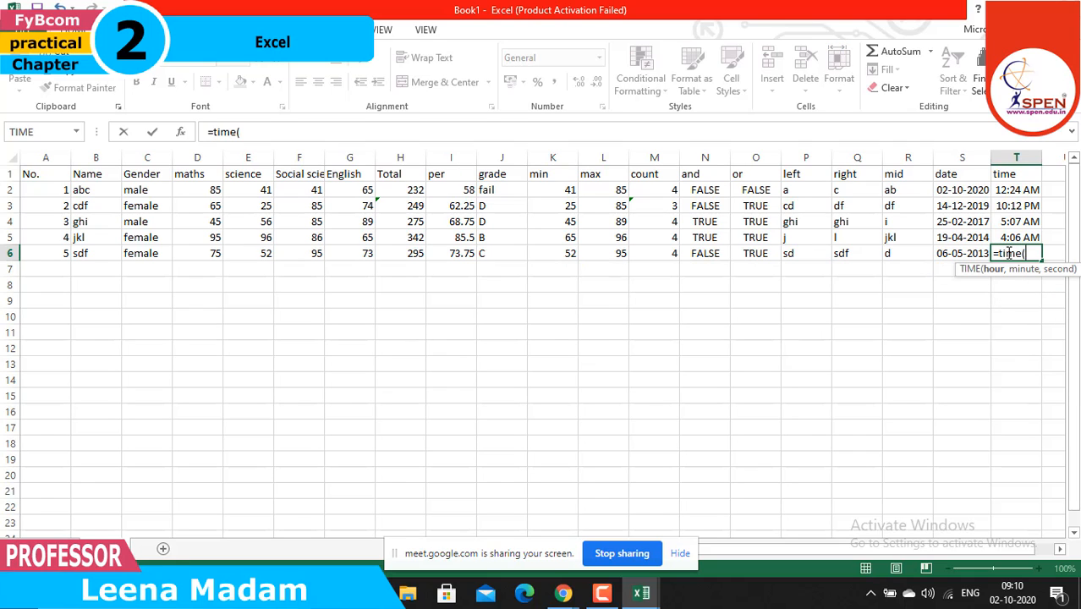
pyautogui.write('12,')
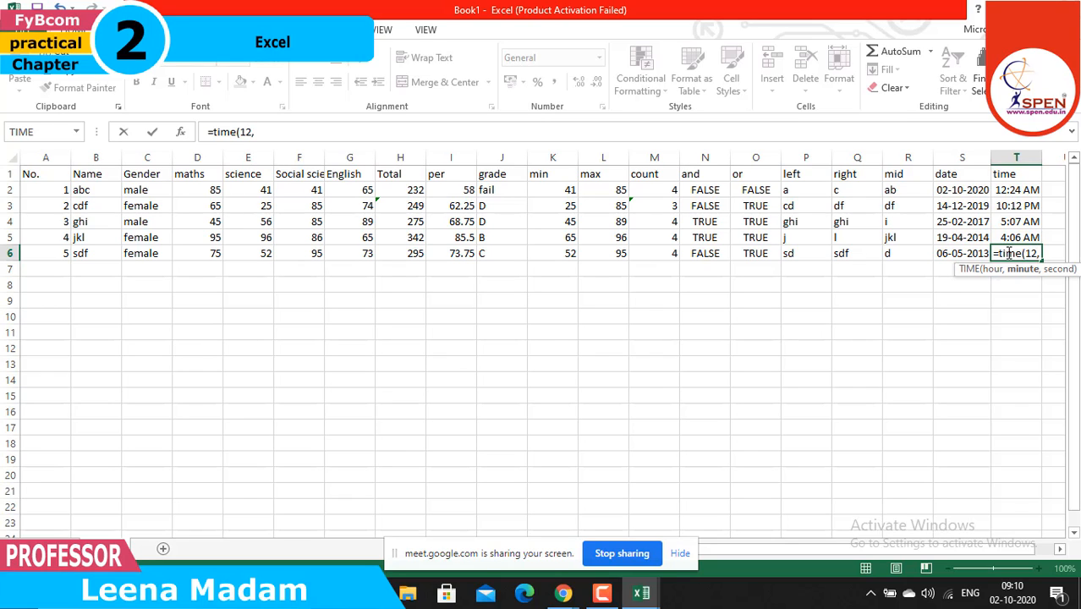
pyautogui.write('25,')
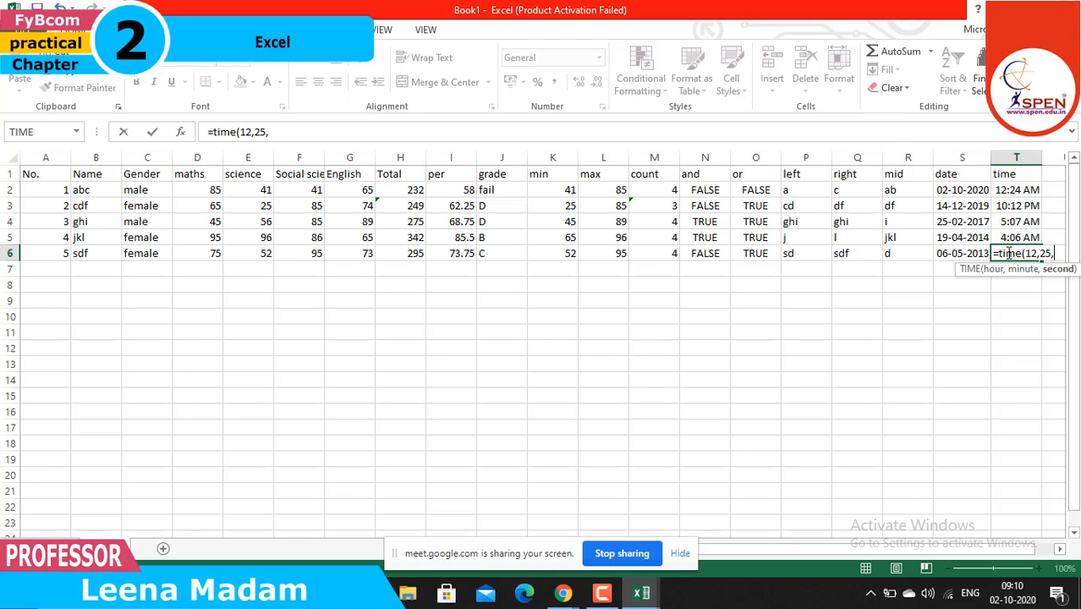
pyautogui.write('45)')
pyautogui.press('Return')
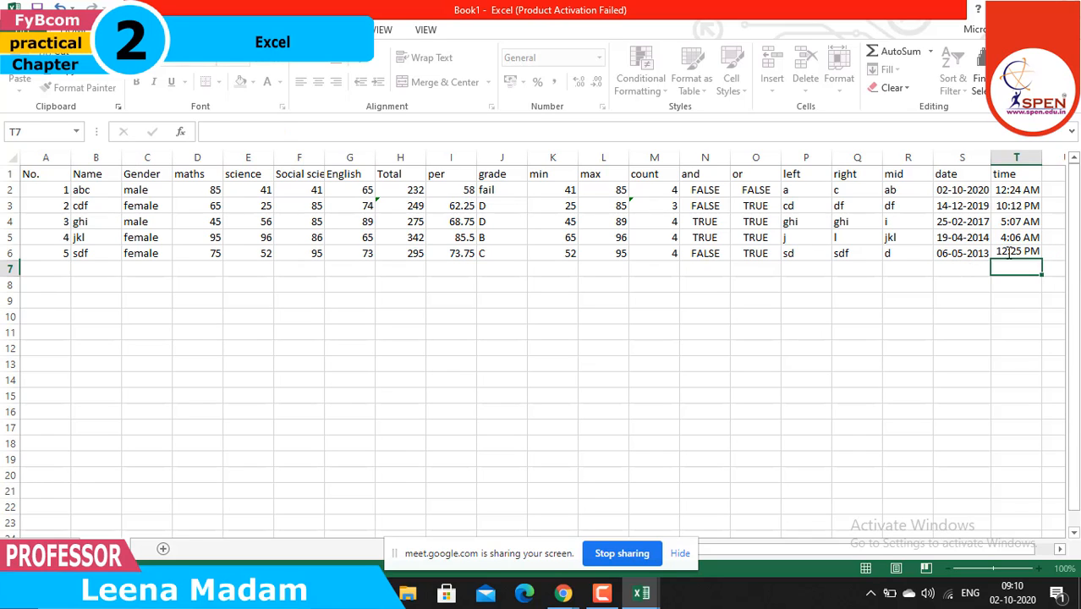
# Add the header "now" in U1 and enter the formula =now() in U2
pyautogui.click(1053, 175)
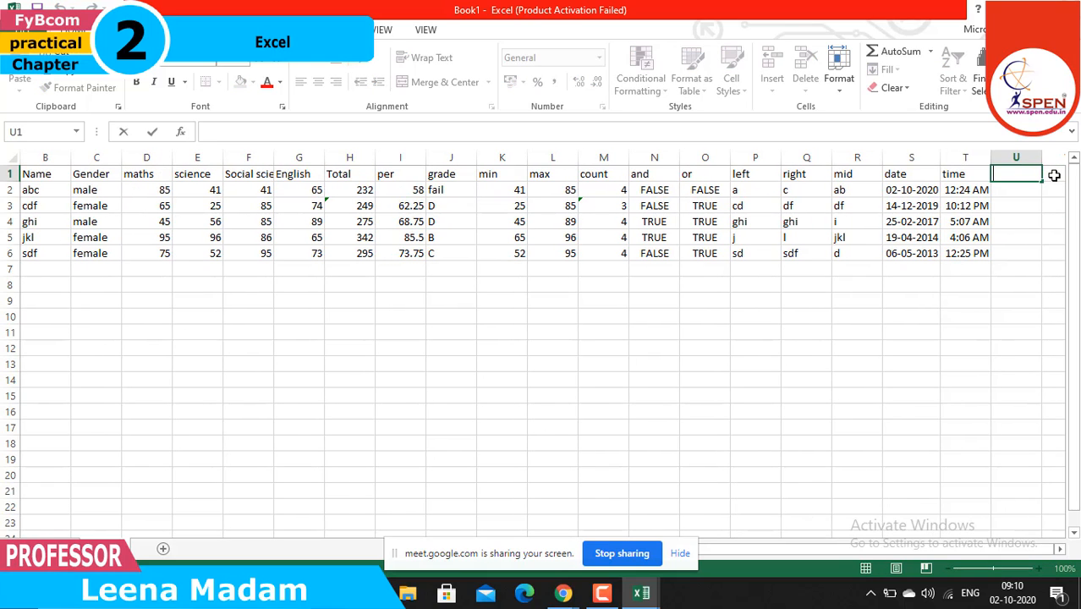
pyautogui.write('now')
pyautogui.click(1012, 189)
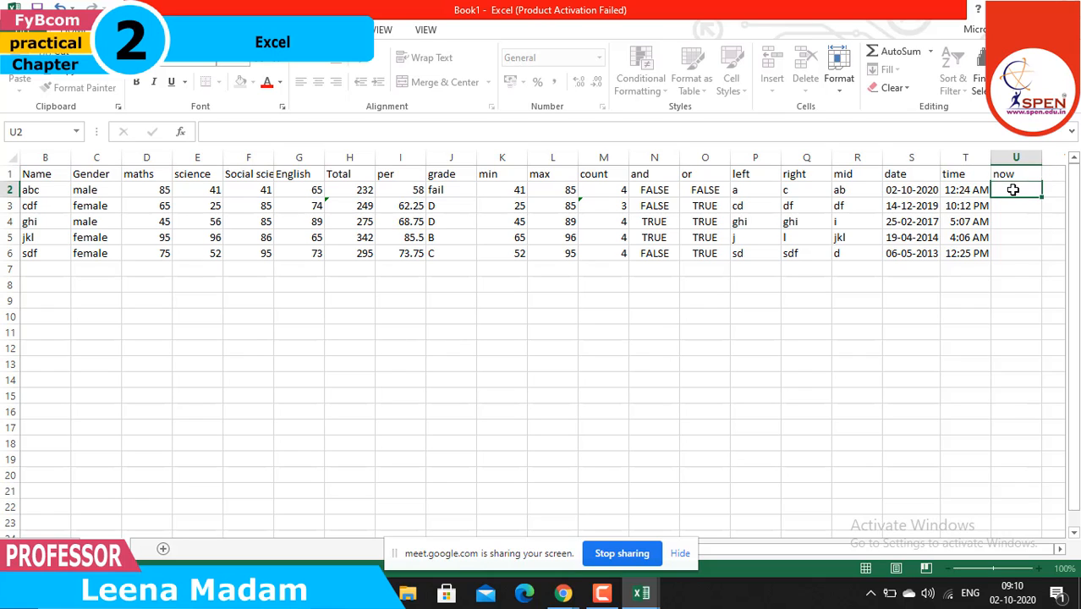
pyautogui.write('=now(')
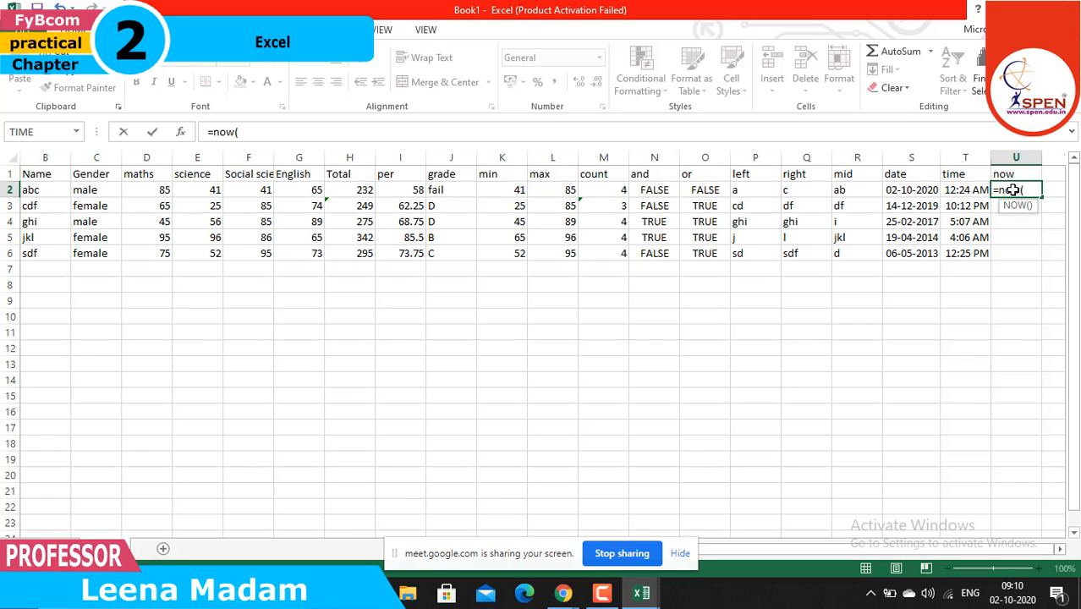
pyautogui.write(')')
pyautogui.press('Return')
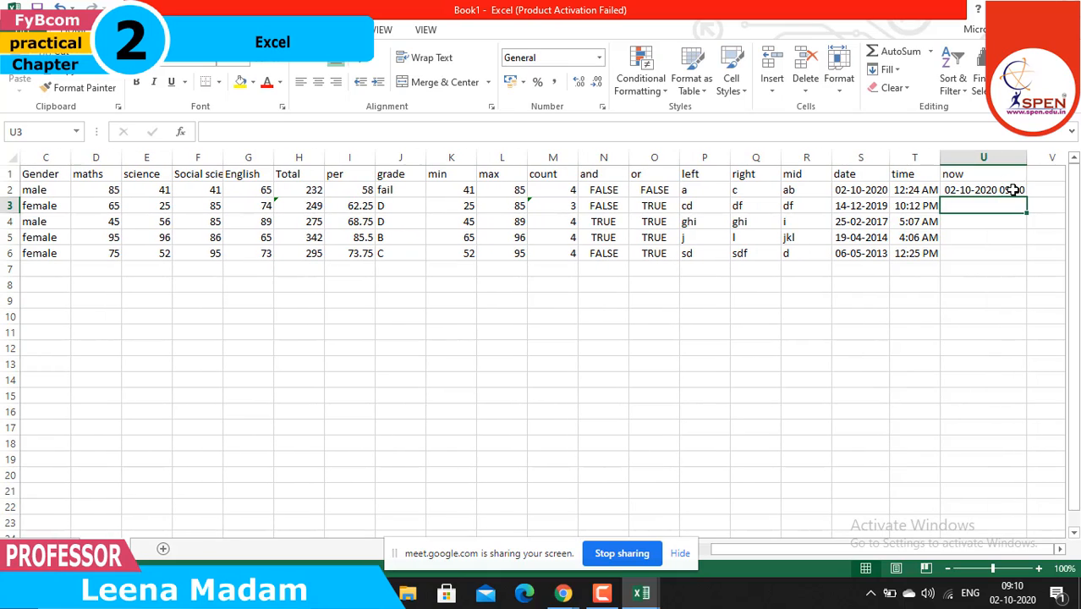
# Enter the formula =now() in U3 for the second student
pyautogui.doubleClick(956, 205)
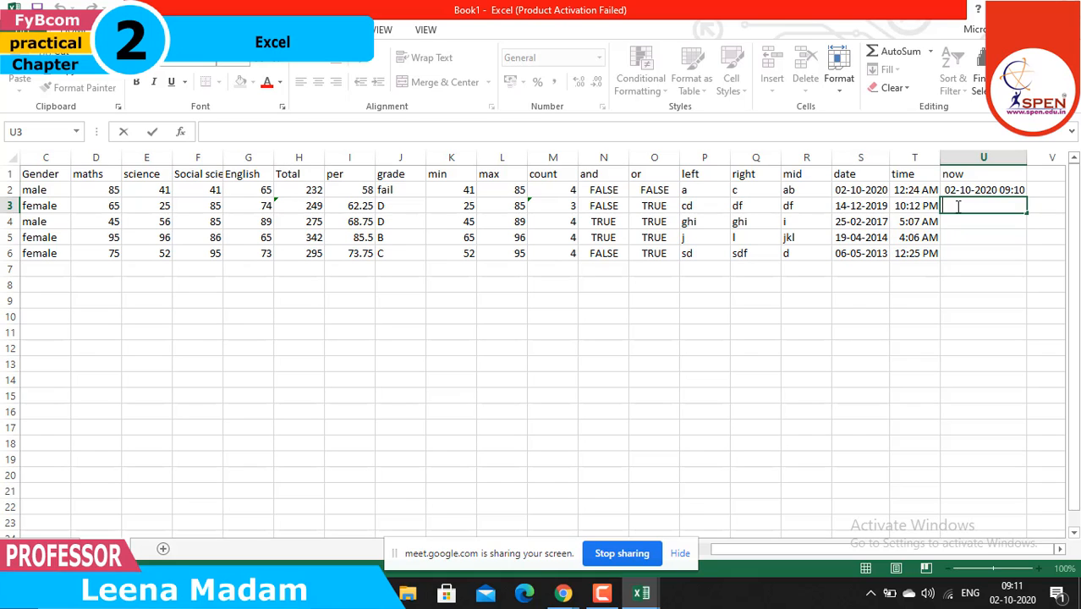
pyautogui.write('=now()')
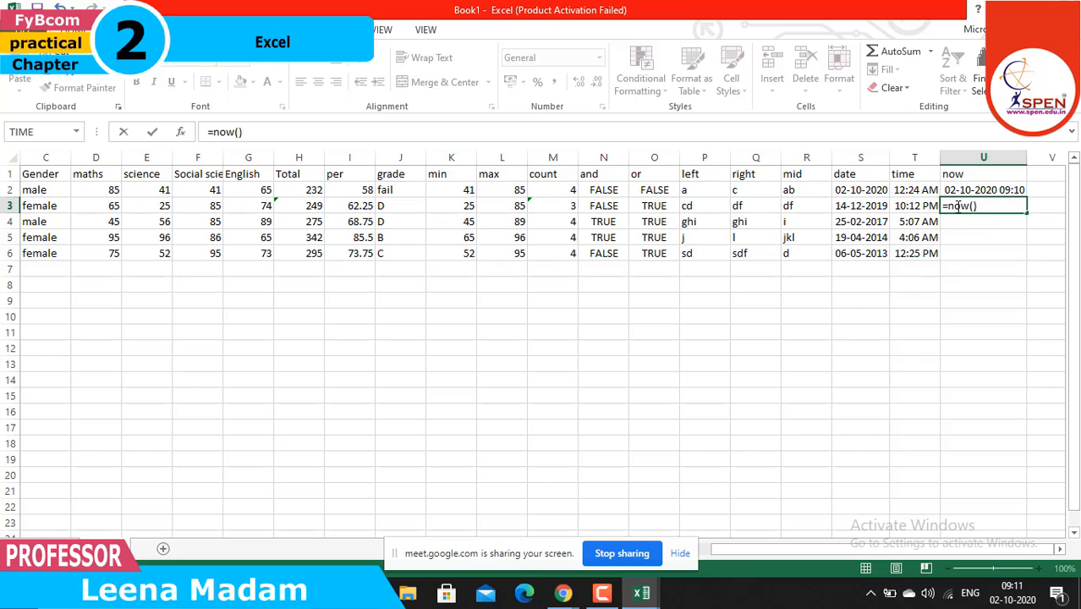
pyautogui.press('Return')
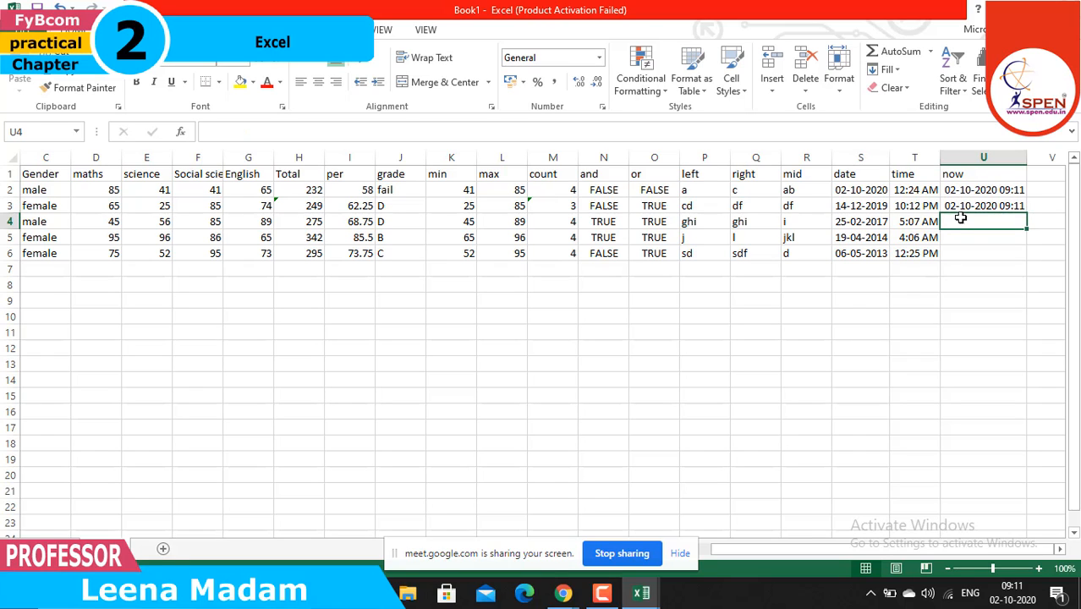
# Enter the formula =now() in both U4 and U5 of the now column
pyautogui.doubleClick(962, 222)
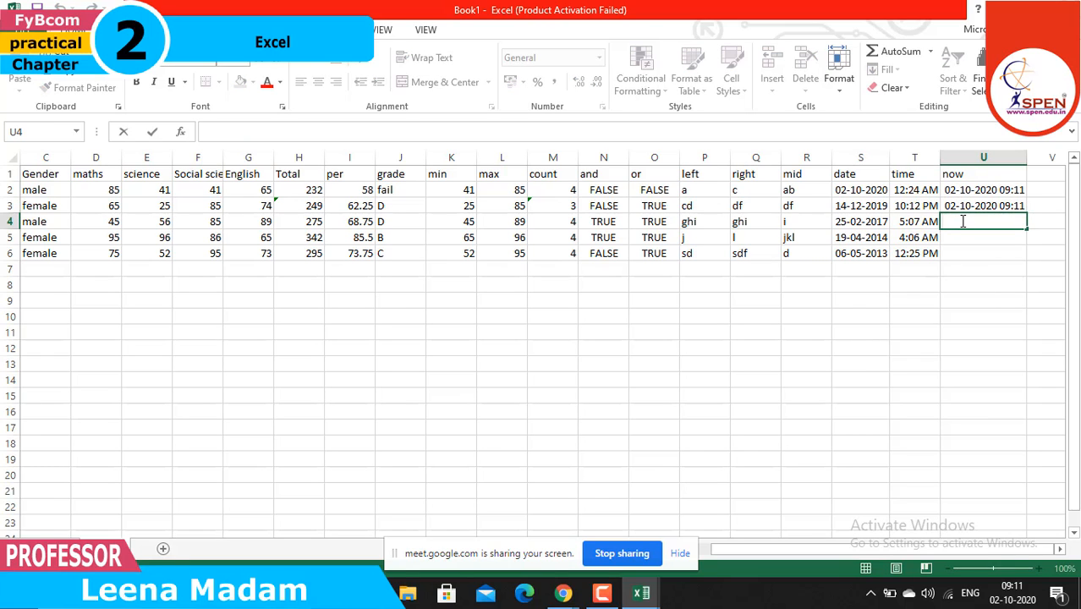
pyautogui.write('=now')
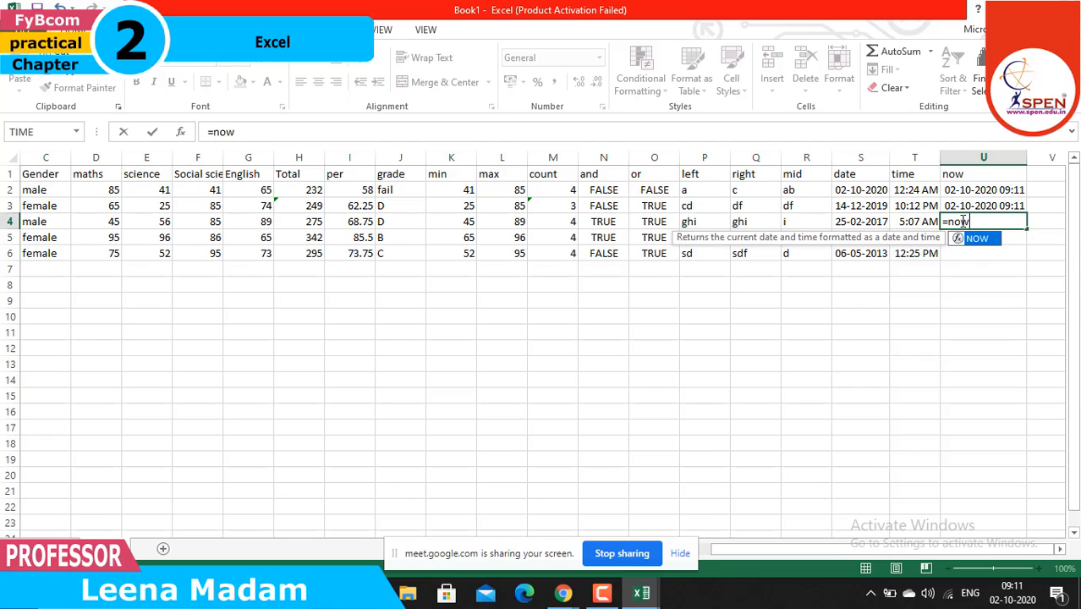
pyautogui.write('()')
pyautogui.press('Return')
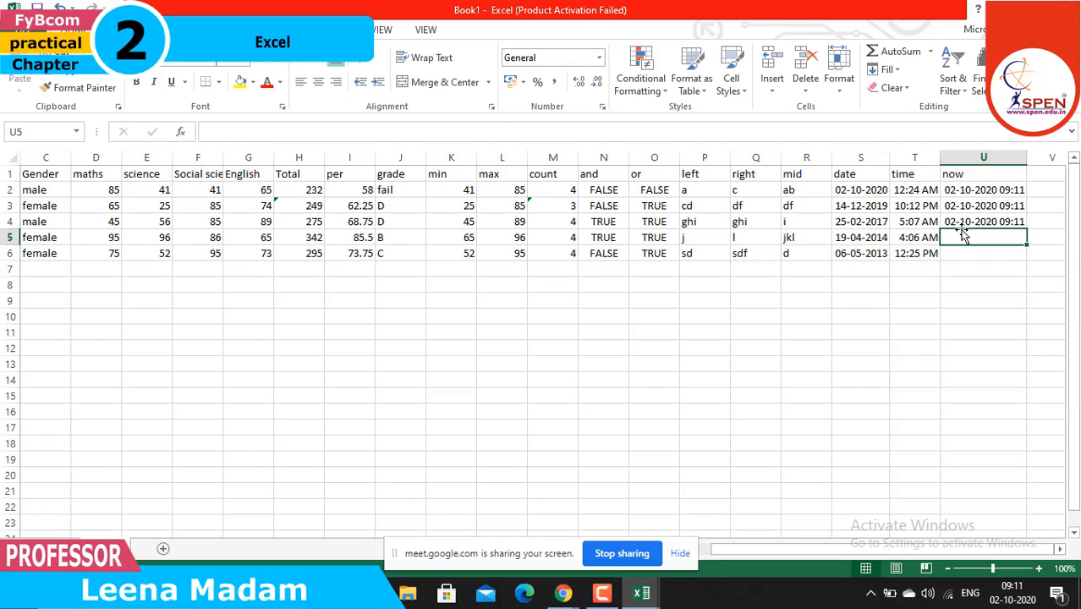
pyautogui.doubleClick(962, 237)
pyautogui.write('=no')
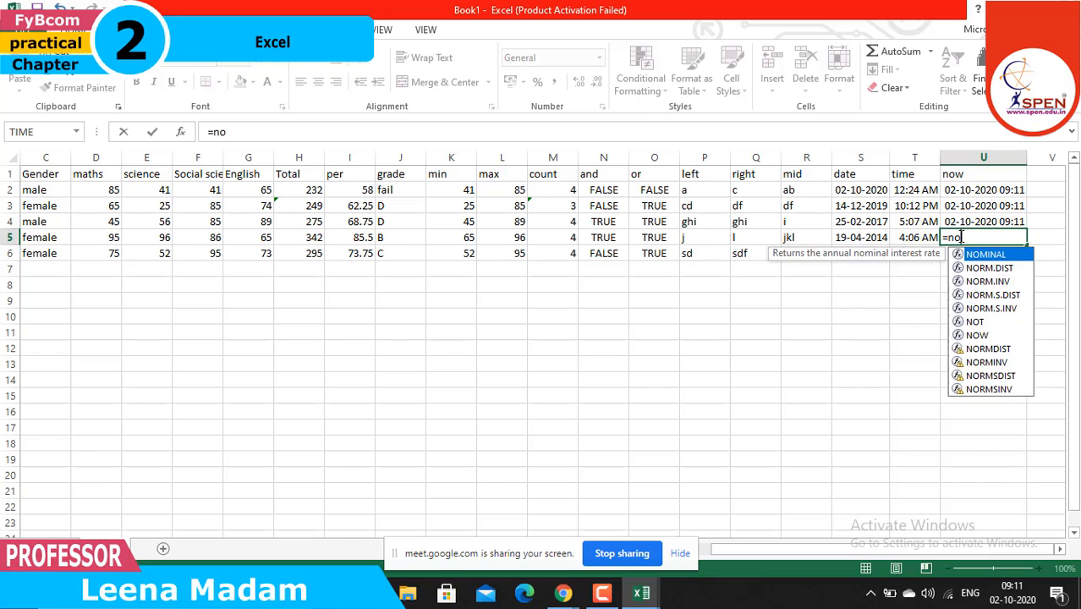
pyautogui.write('w()')
pyautogui.press('Return')
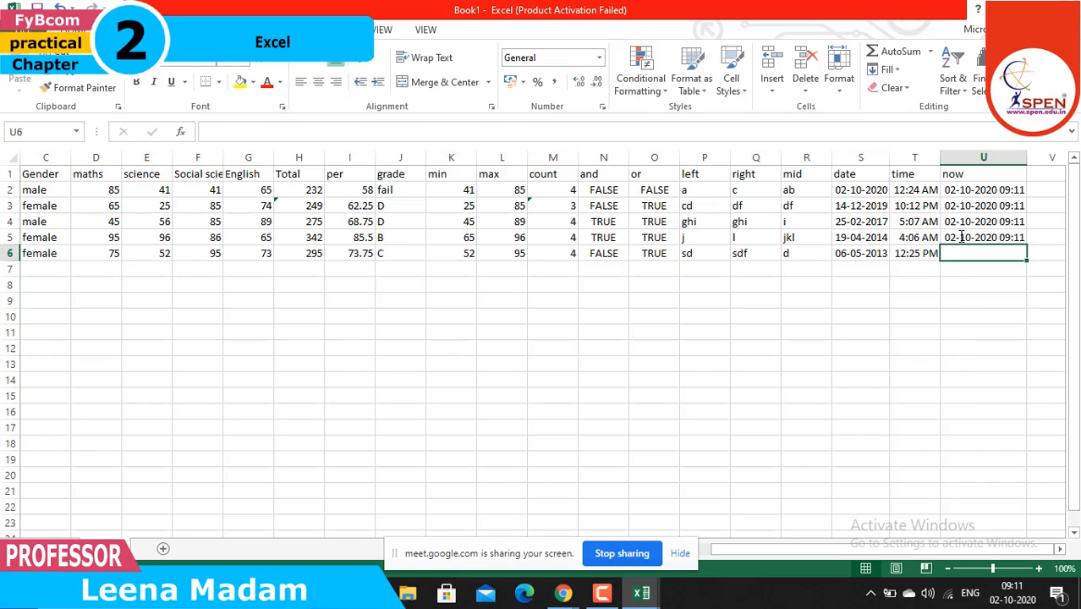
# Enter the formula =now() in U6 for the fifth student
pyautogui.doubleClick(952, 255)
pyautogui.write('=')
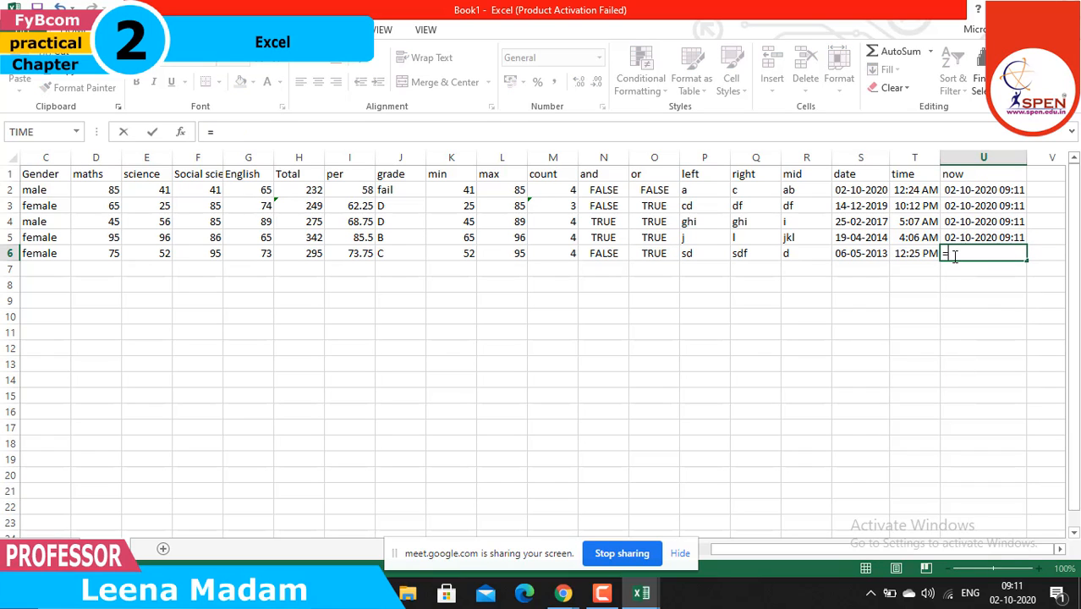
pyautogui.write('now()')
pyautogui.hotkey('ctrl', 'Return')
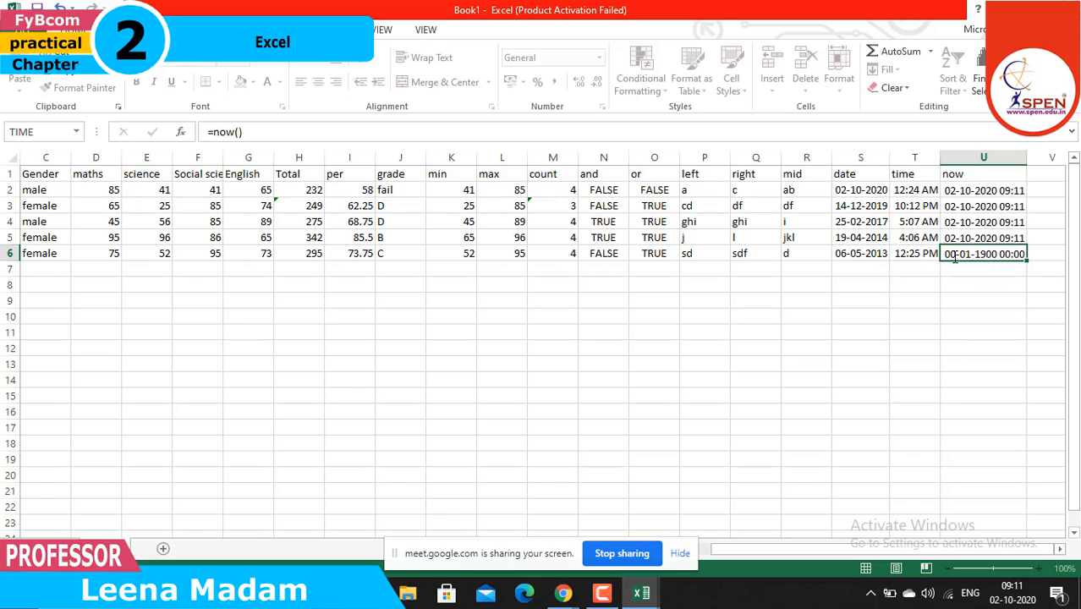
pyautogui.press('Return')
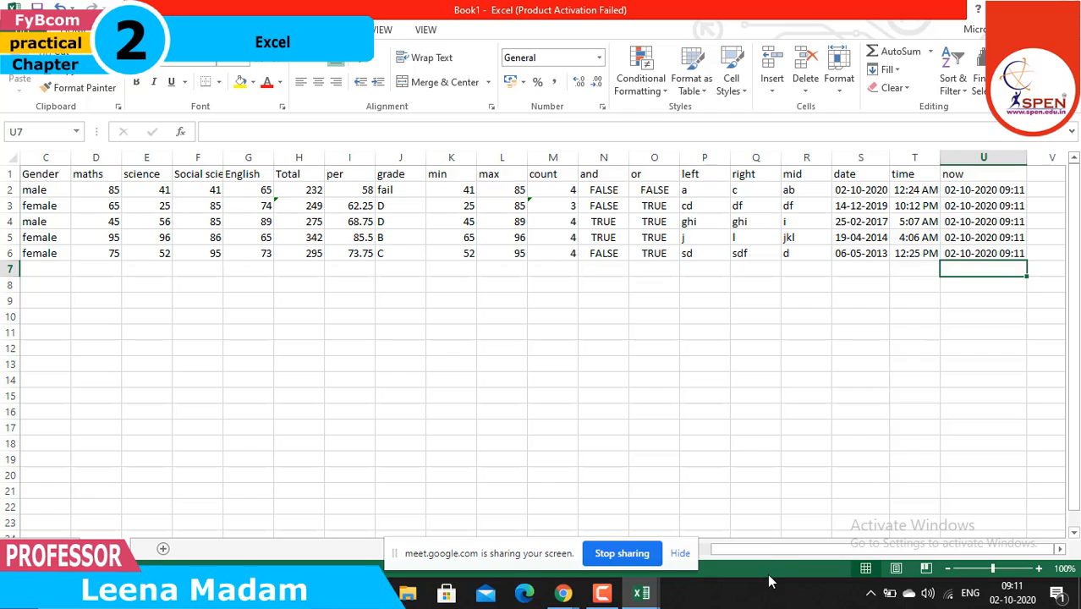
# Widen the Name column to about 15.29 and increase the height of header row 1
pyautogui.moveTo(763, 546); pyautogui.dragTo(675, 566)
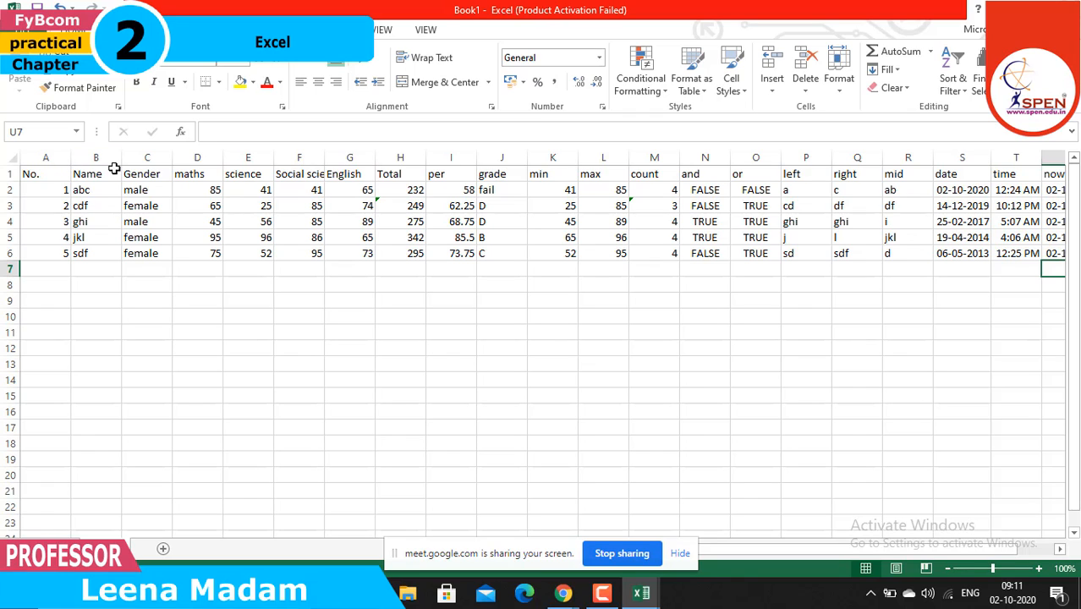
pyautogui.moveTo(122, 162); pyautogui.dragTo(161, 162)
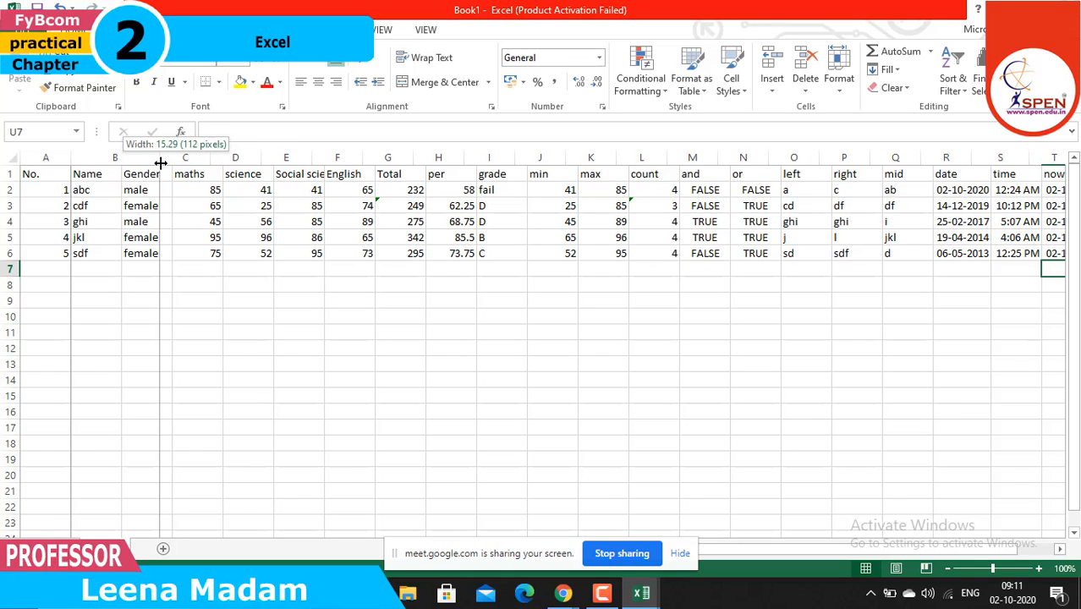
pyautogui.moveTo(161, 162); pyautogui.dragTo(161, 162)
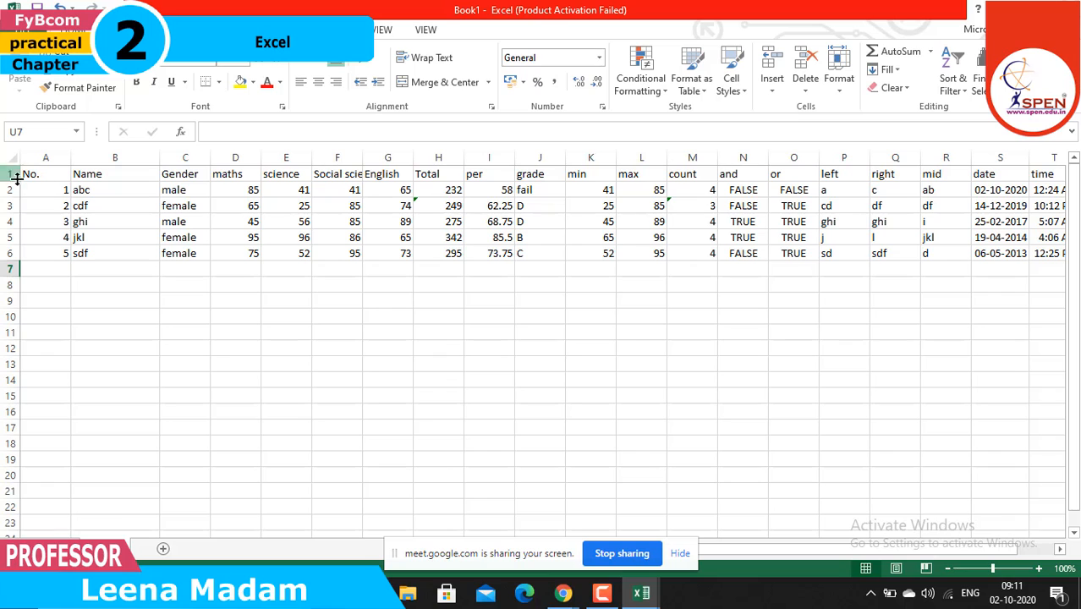
pyautogui.moveTo(16, 179); pyautogui.dragTo(18, 191)
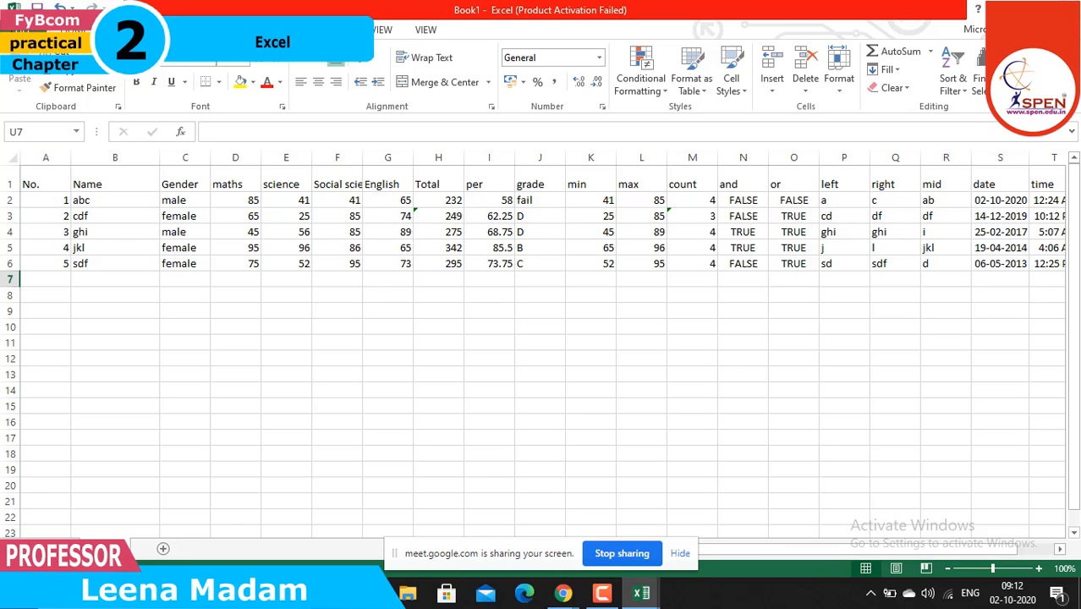
# Save the workbook to the Desktop as an Excel Workbook named practical3
pyautogui.click(21, 30)
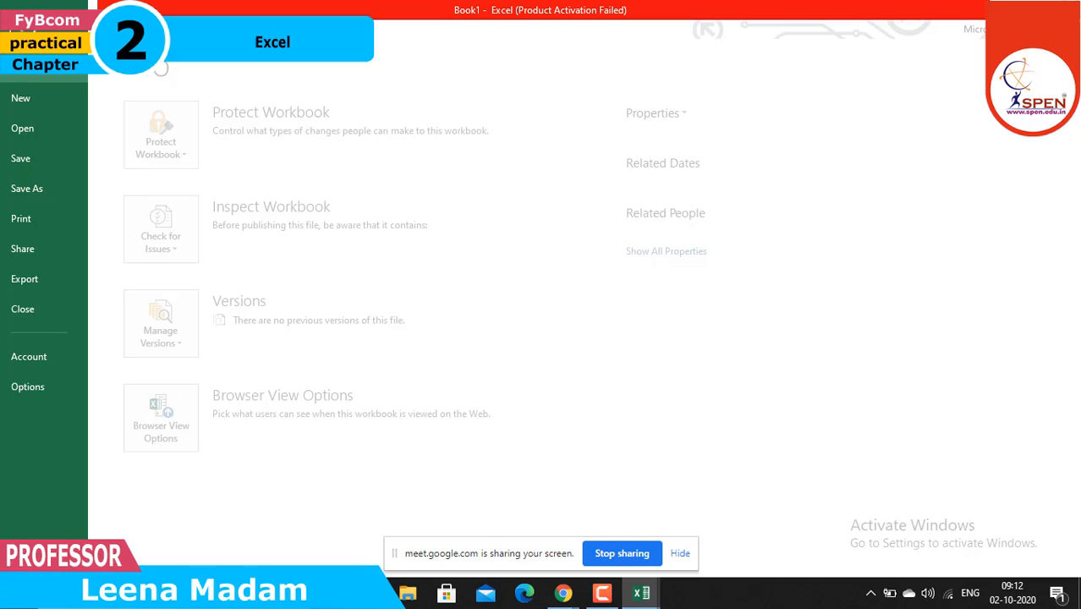
pyautogui.click(24, 163)
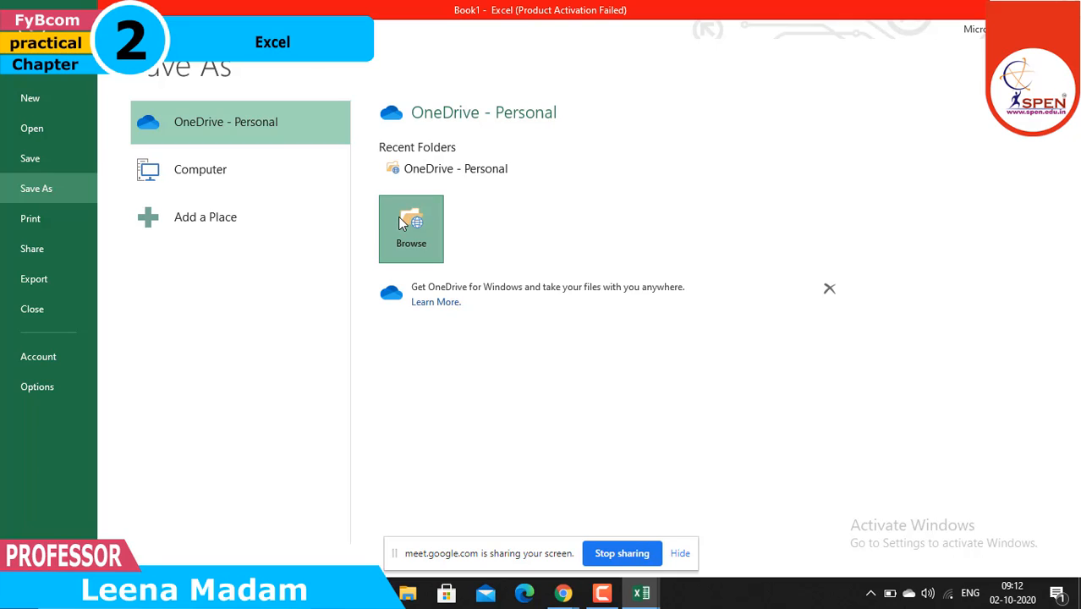
pyautogui.click(399, 218)
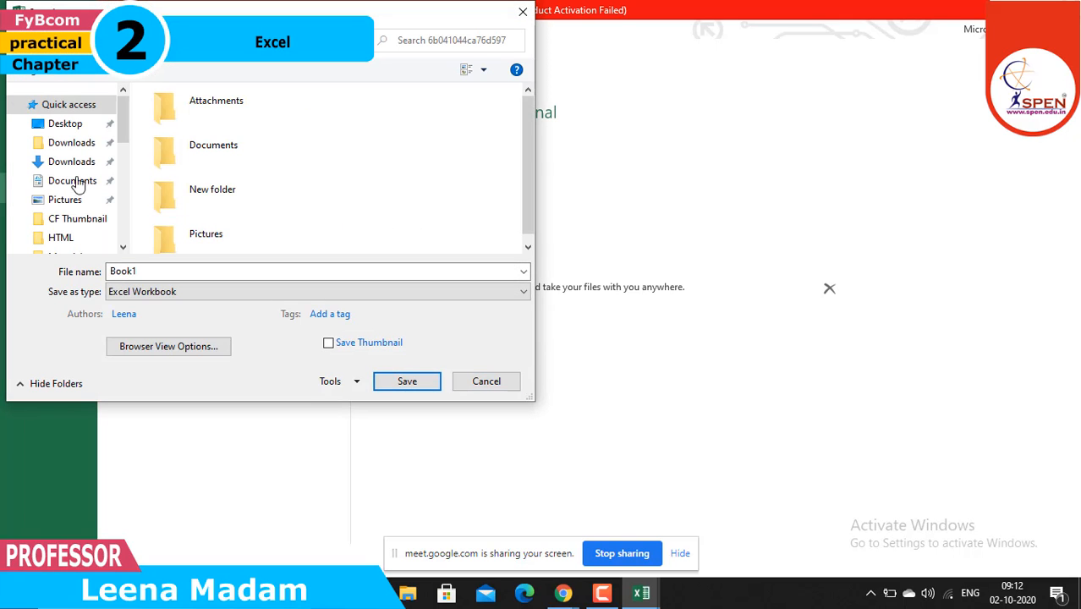
pyautogui.click(59, 125)
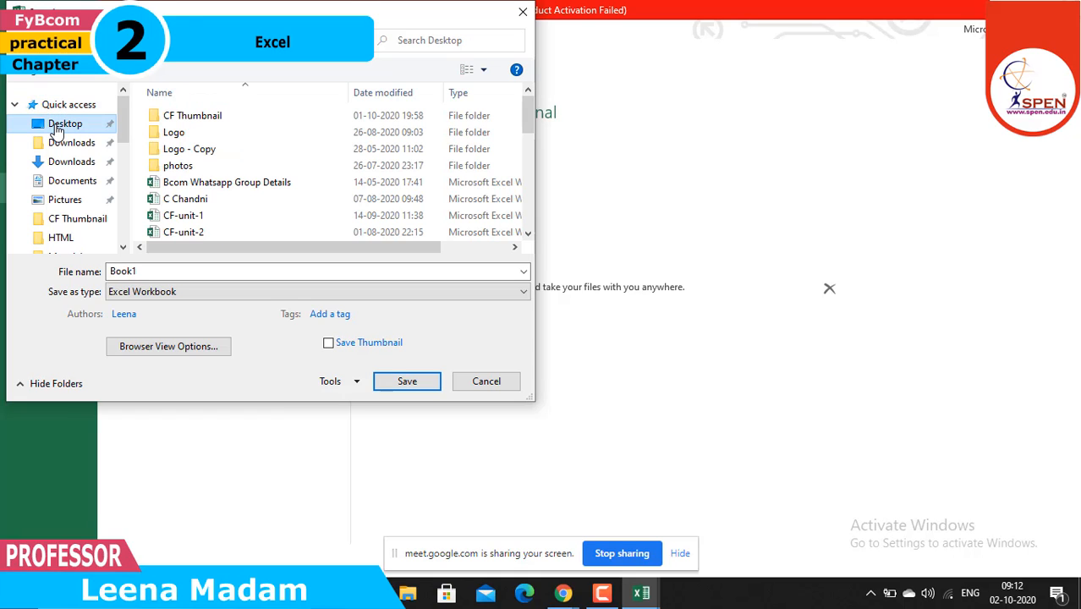
pyautogui.doubleClick(147, 271)
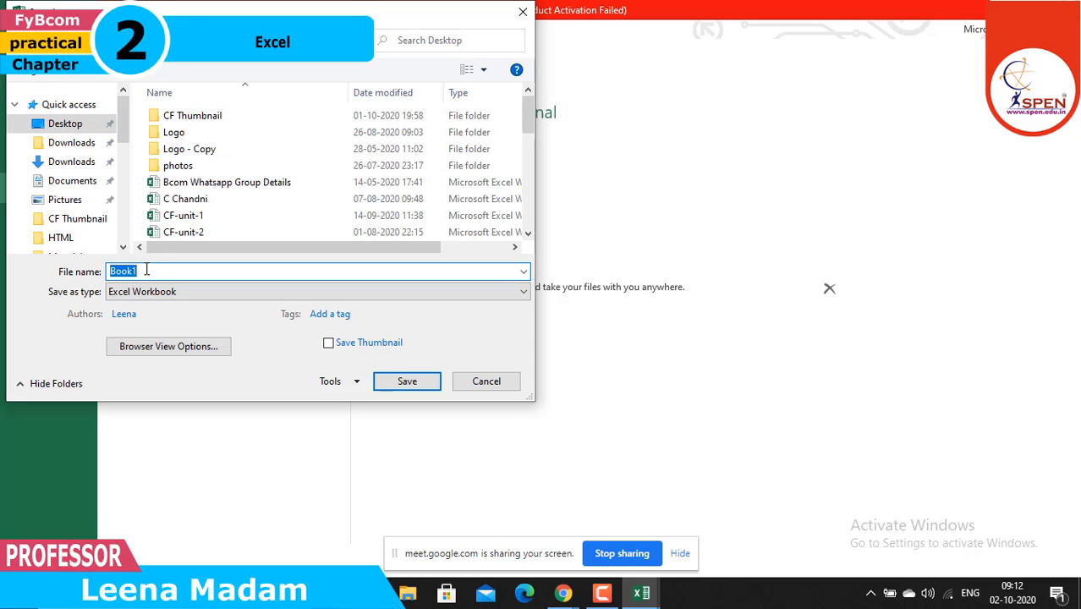
pyautogui.write('pra')
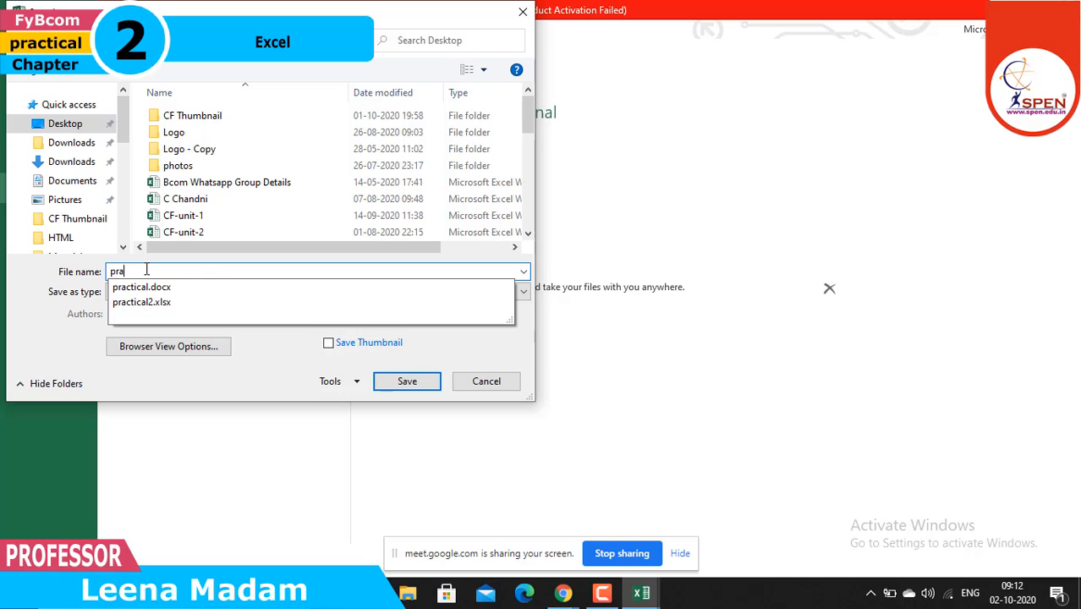
pyautogui.write('ctical')
pyautogui.write('2')
pyautogui.press('Return')
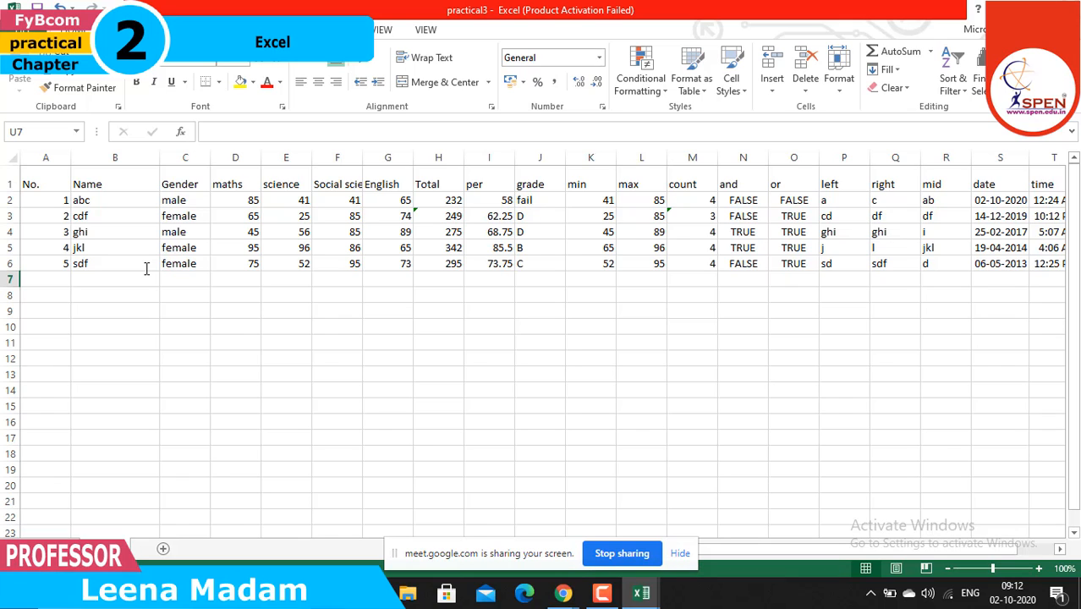
# Open the print settings for the sheet and set the number of copies to 6
pyautogui.click(23, 30)
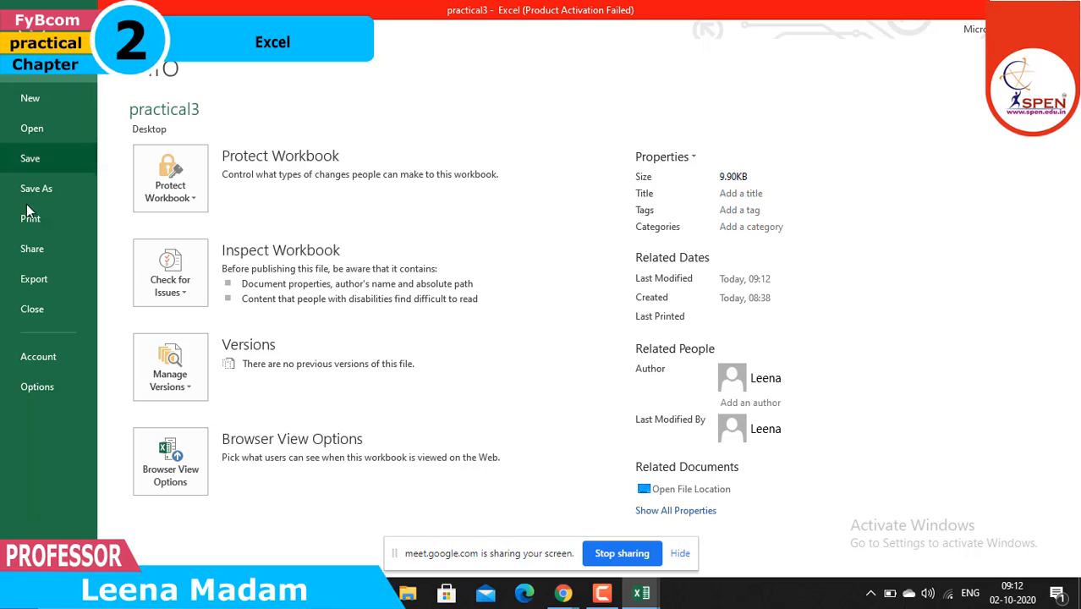
pyautogui.click(30, 220)
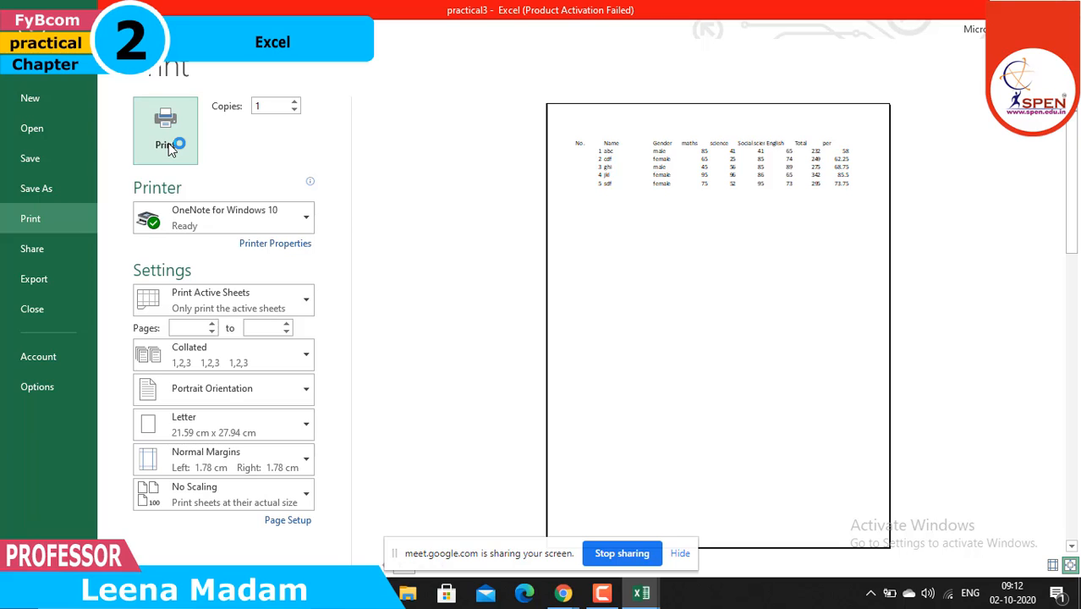
pyautogui.click(294, 102)
pyautogui.click(295, 101)
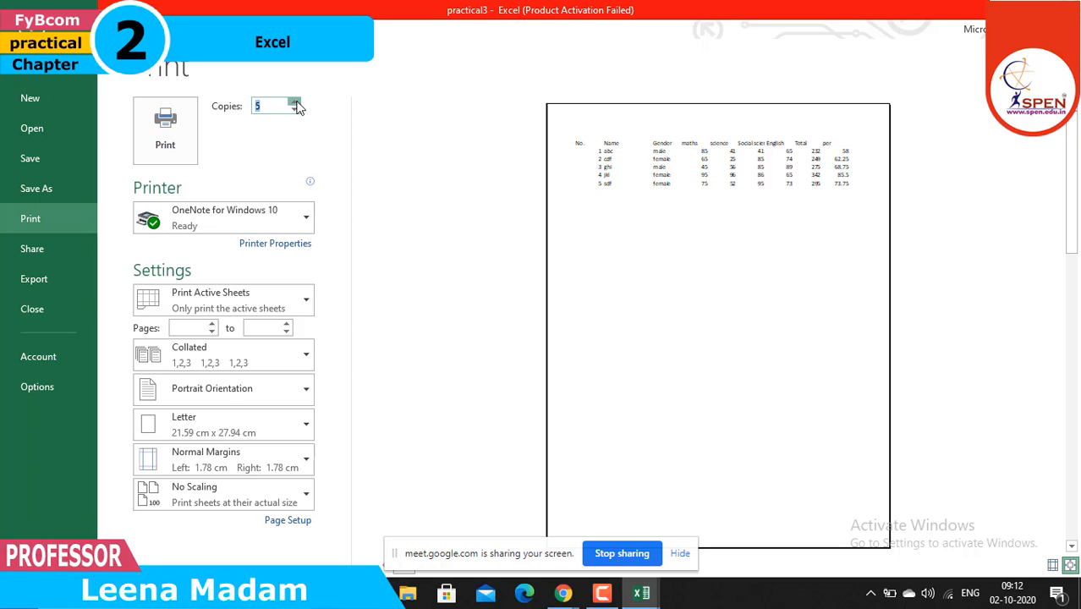
pyautogui.click(294, 102)
pyautogui.click(294, 101)
pyautogui.click(295, 102)
pyautogui.click(294, 101)
pyautogui.click(294, 102)
pyautogui.click(295, 111)
pyautogui.click(294, 111)
pyautogui.click(294, 111)
pyautogui.click(294, 111)
pyautogui.click(294, 111)
pyautogui.click(295, 111)
pyautogui.click(295, 111)
pyautogui.click(294, 111)
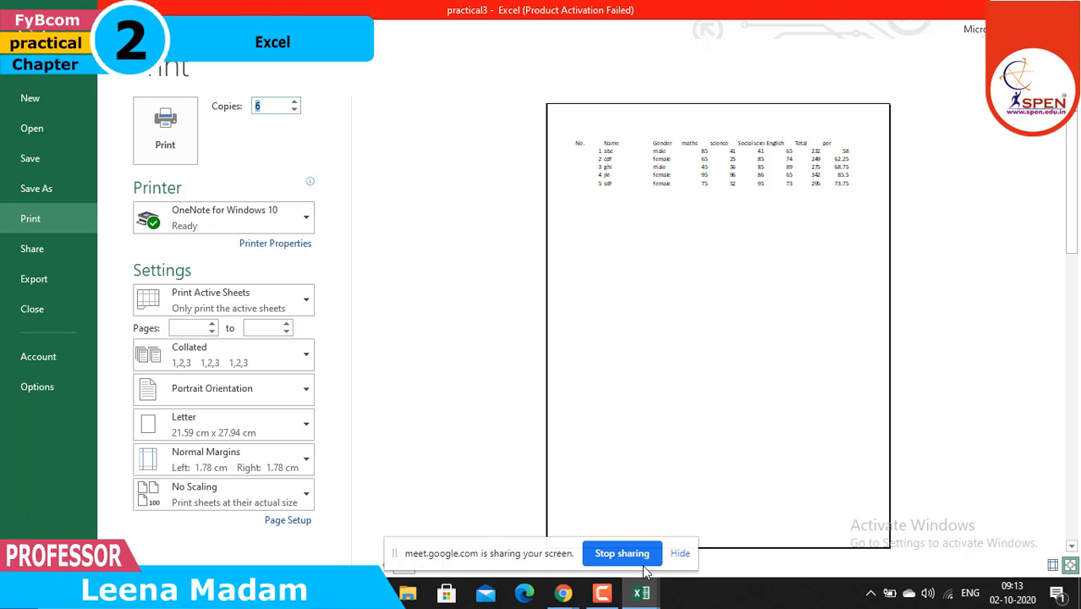